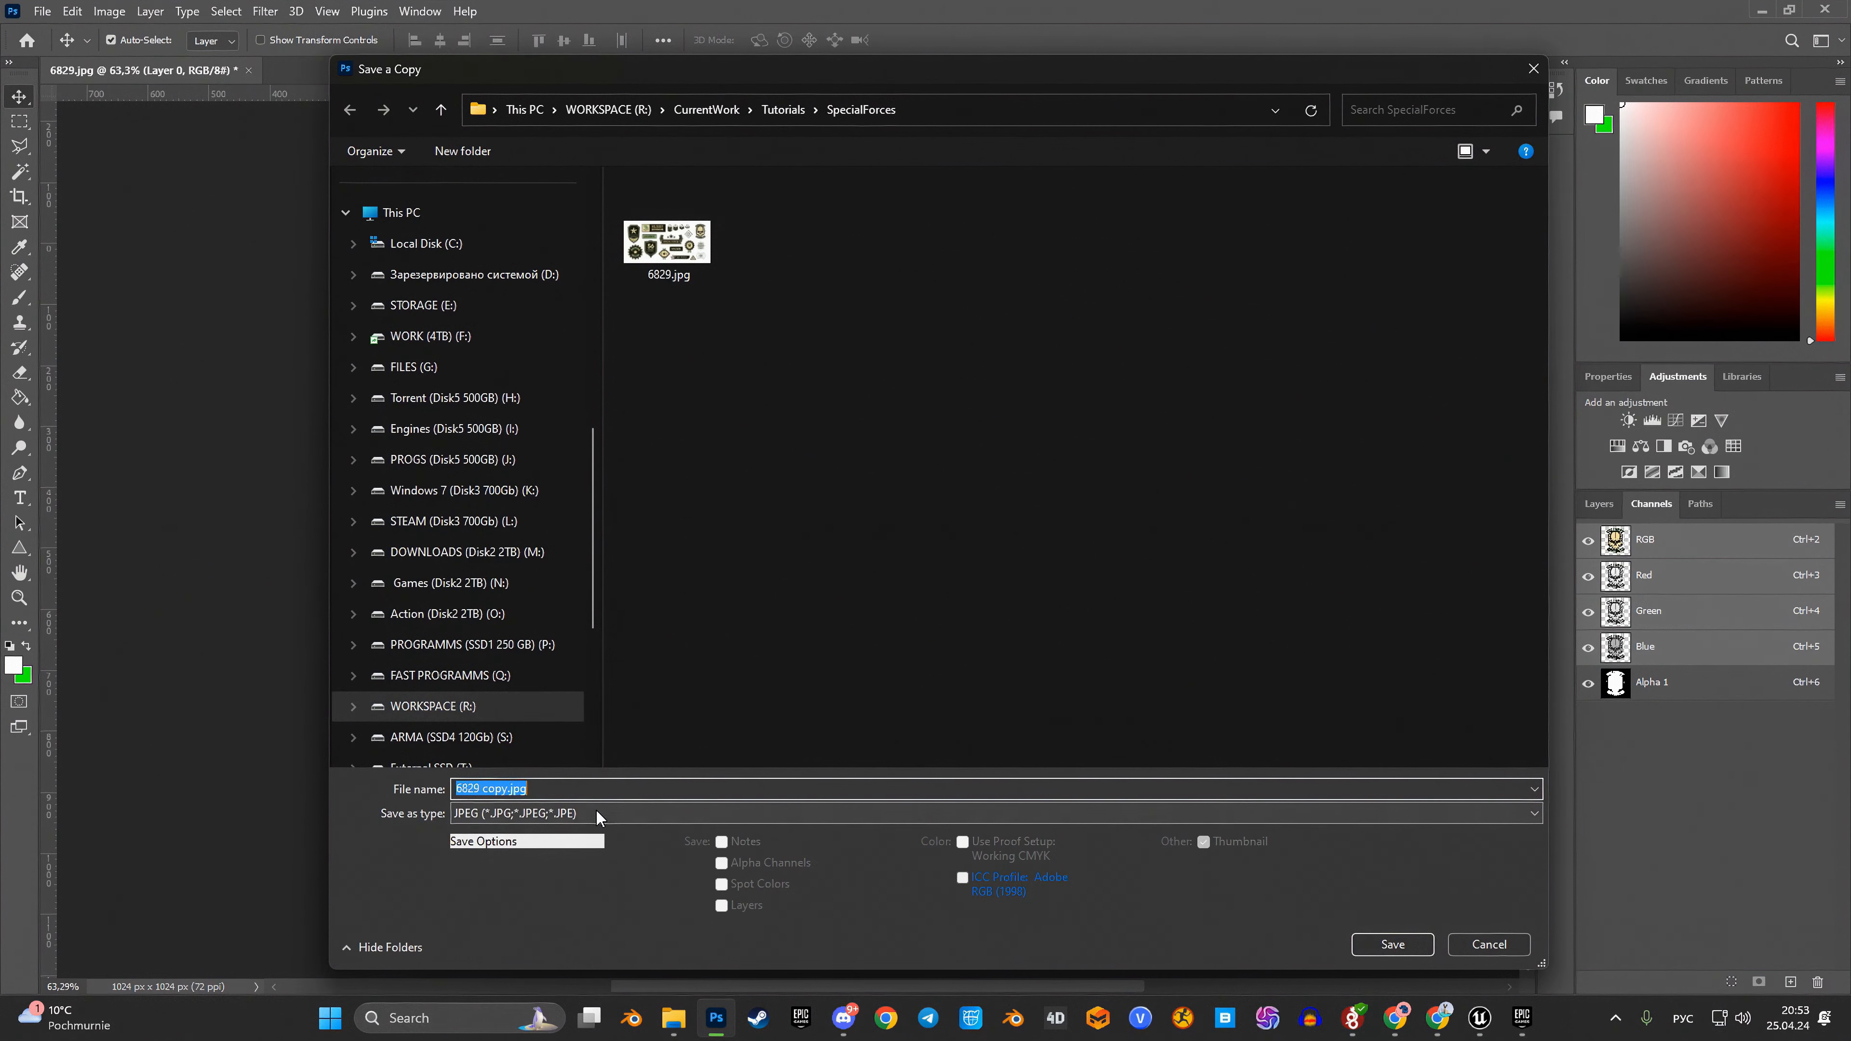
{"action": "left_click", "coordinate": [582, 812]}
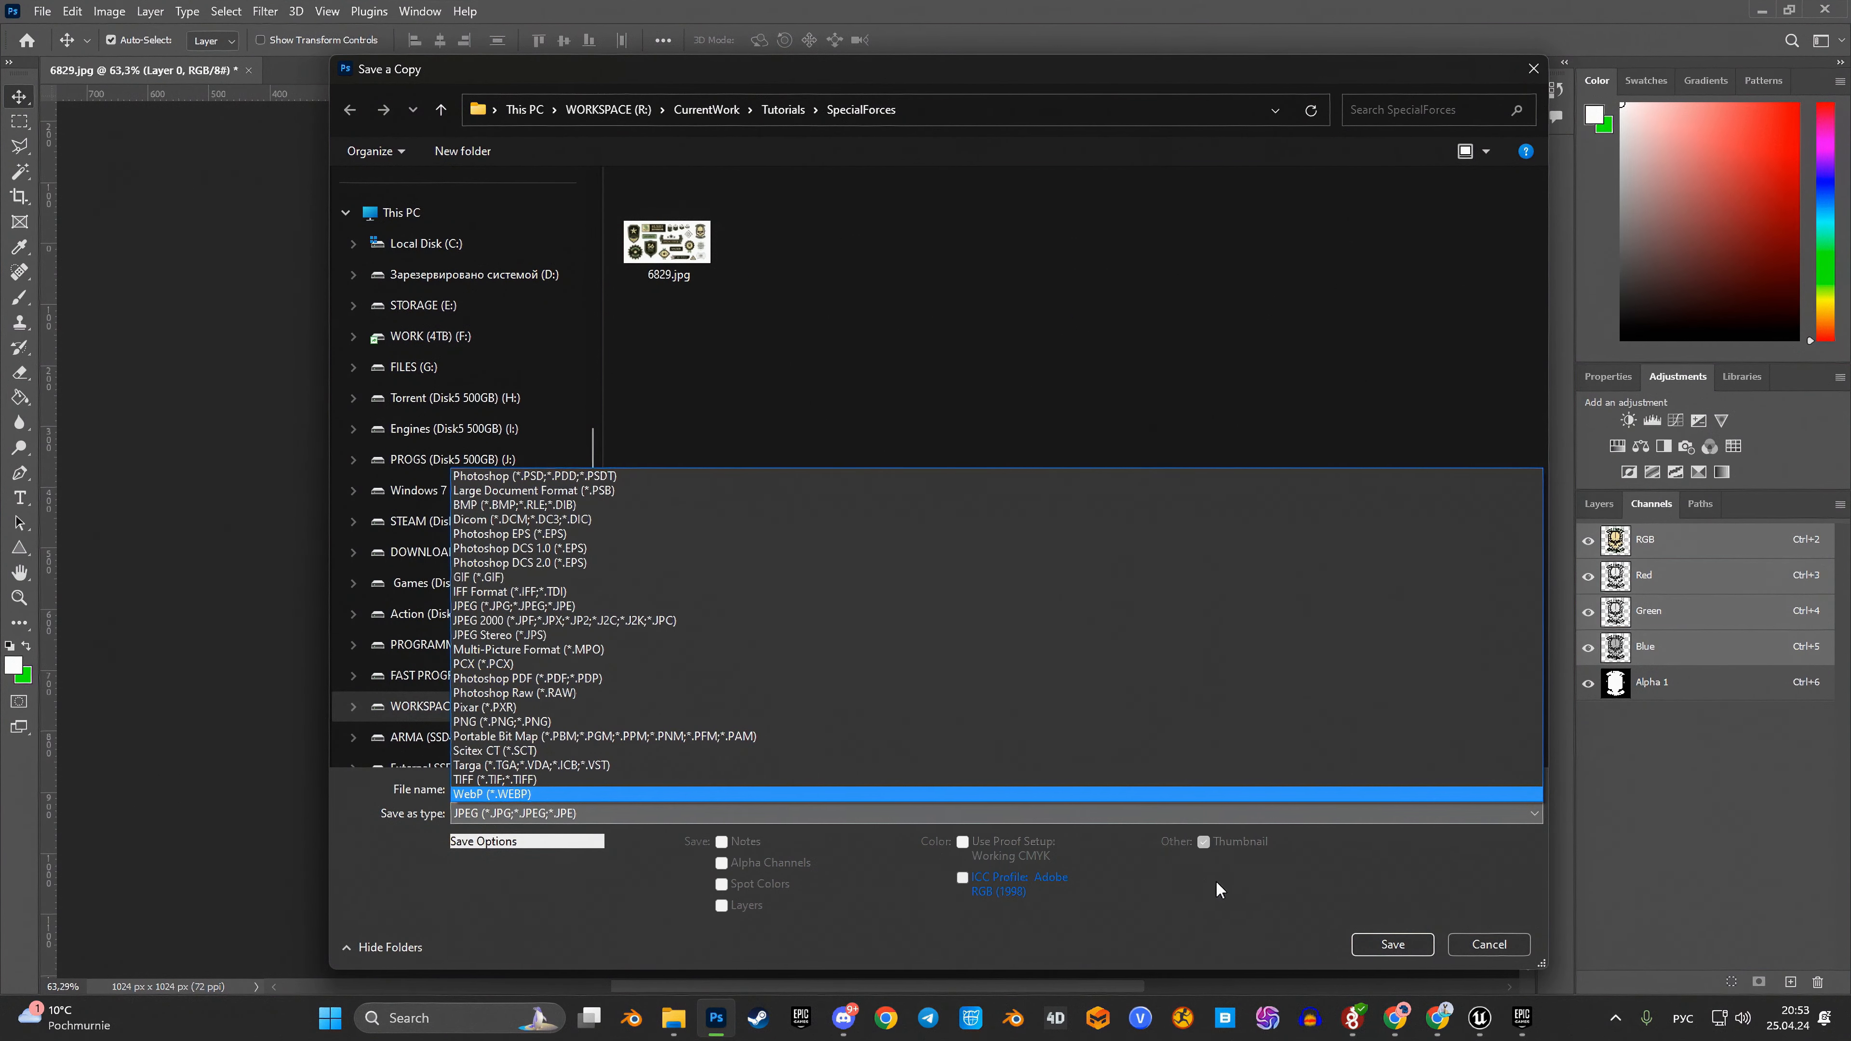
{"action": "left_click", "coordinate": [1466, 866]}
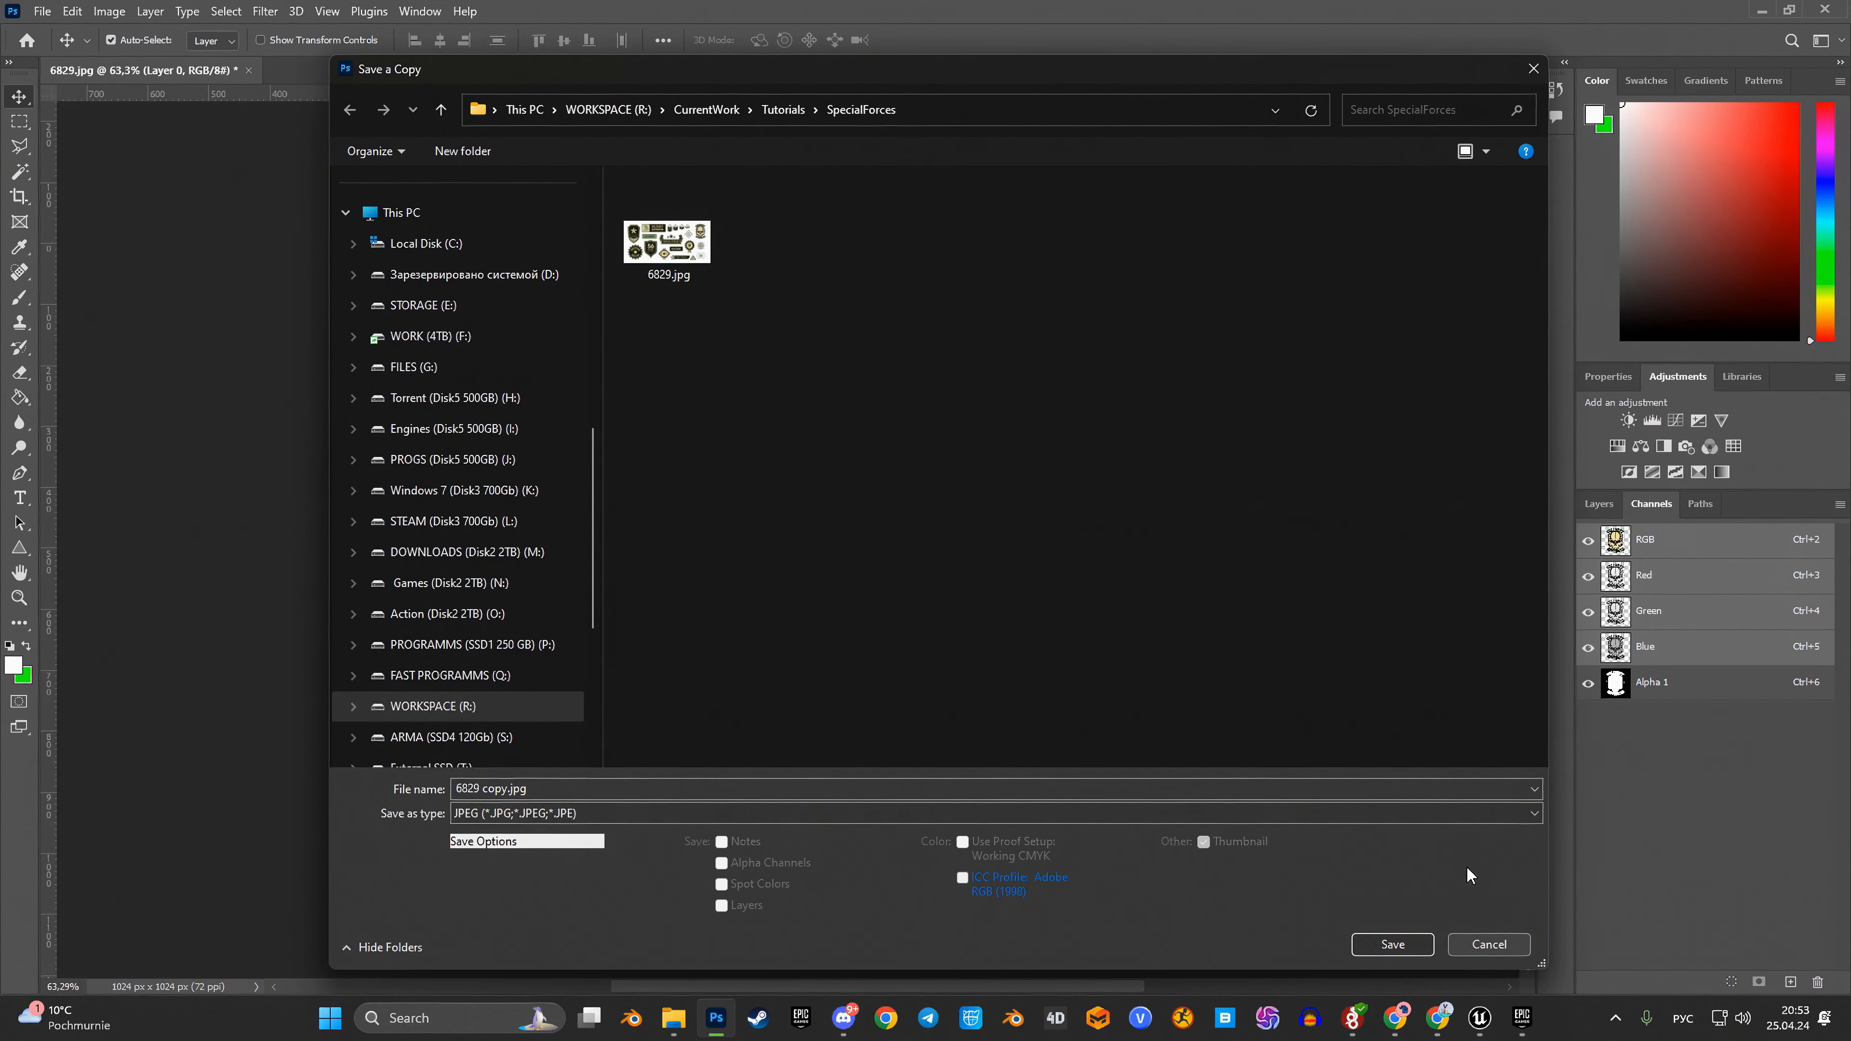
{"action": "left_click", "coordinate": [1546, 71]}
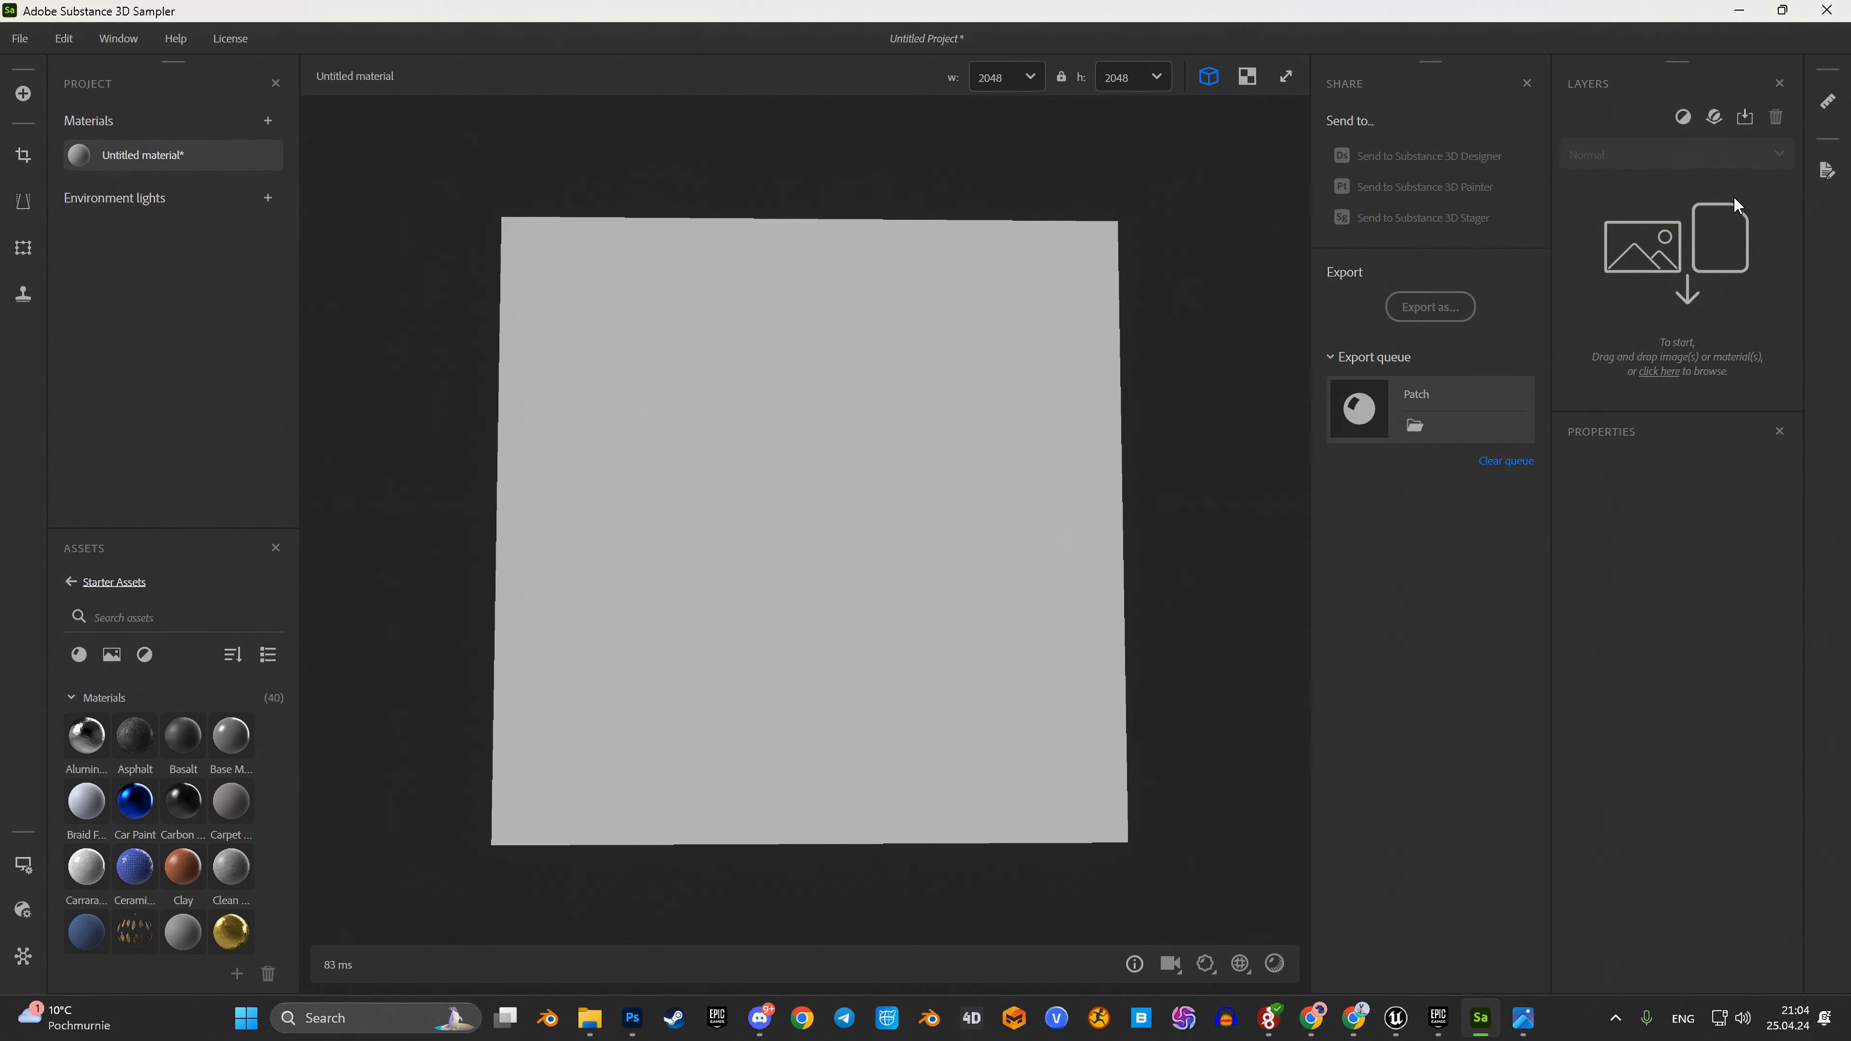
Step: In Substance 3D Sampler, find the Embroidery filter and add it as a layer to the untitled material
{"action": "left_click", "coordinate": [1682, 118]}
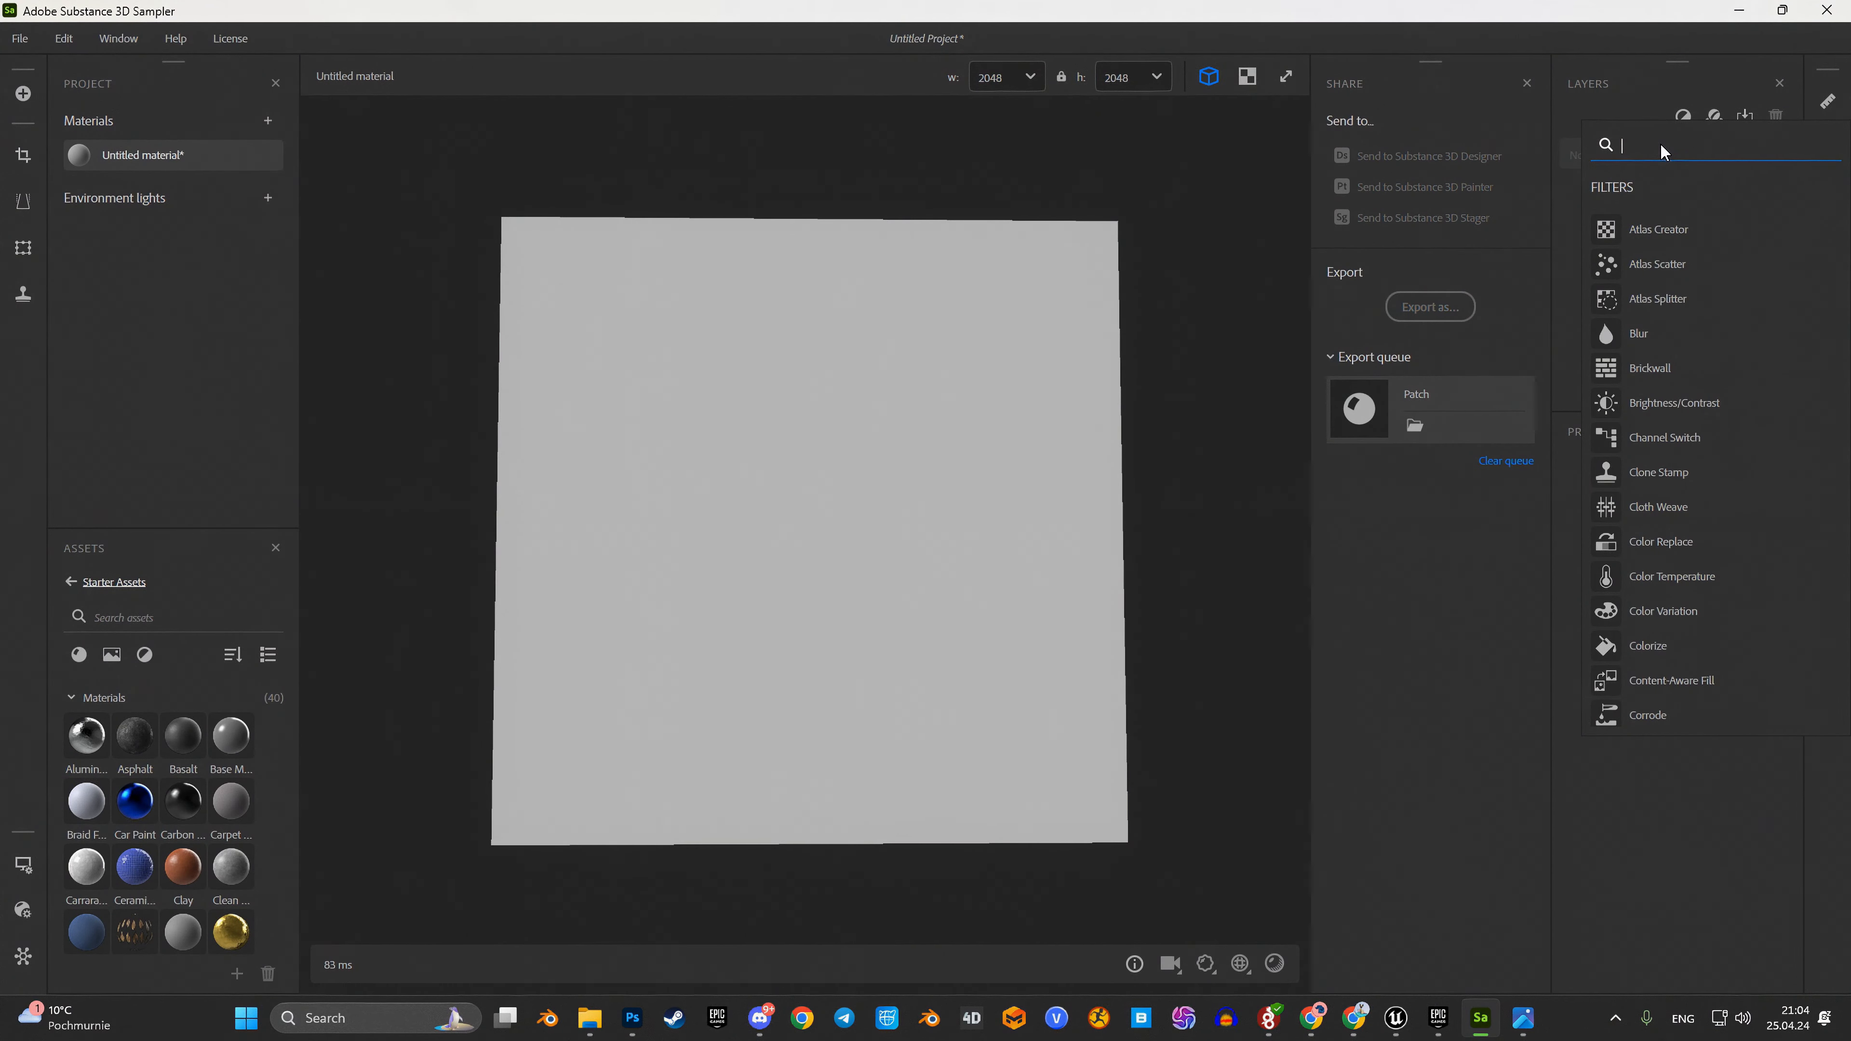
{"action": "type", "text": "emb"}
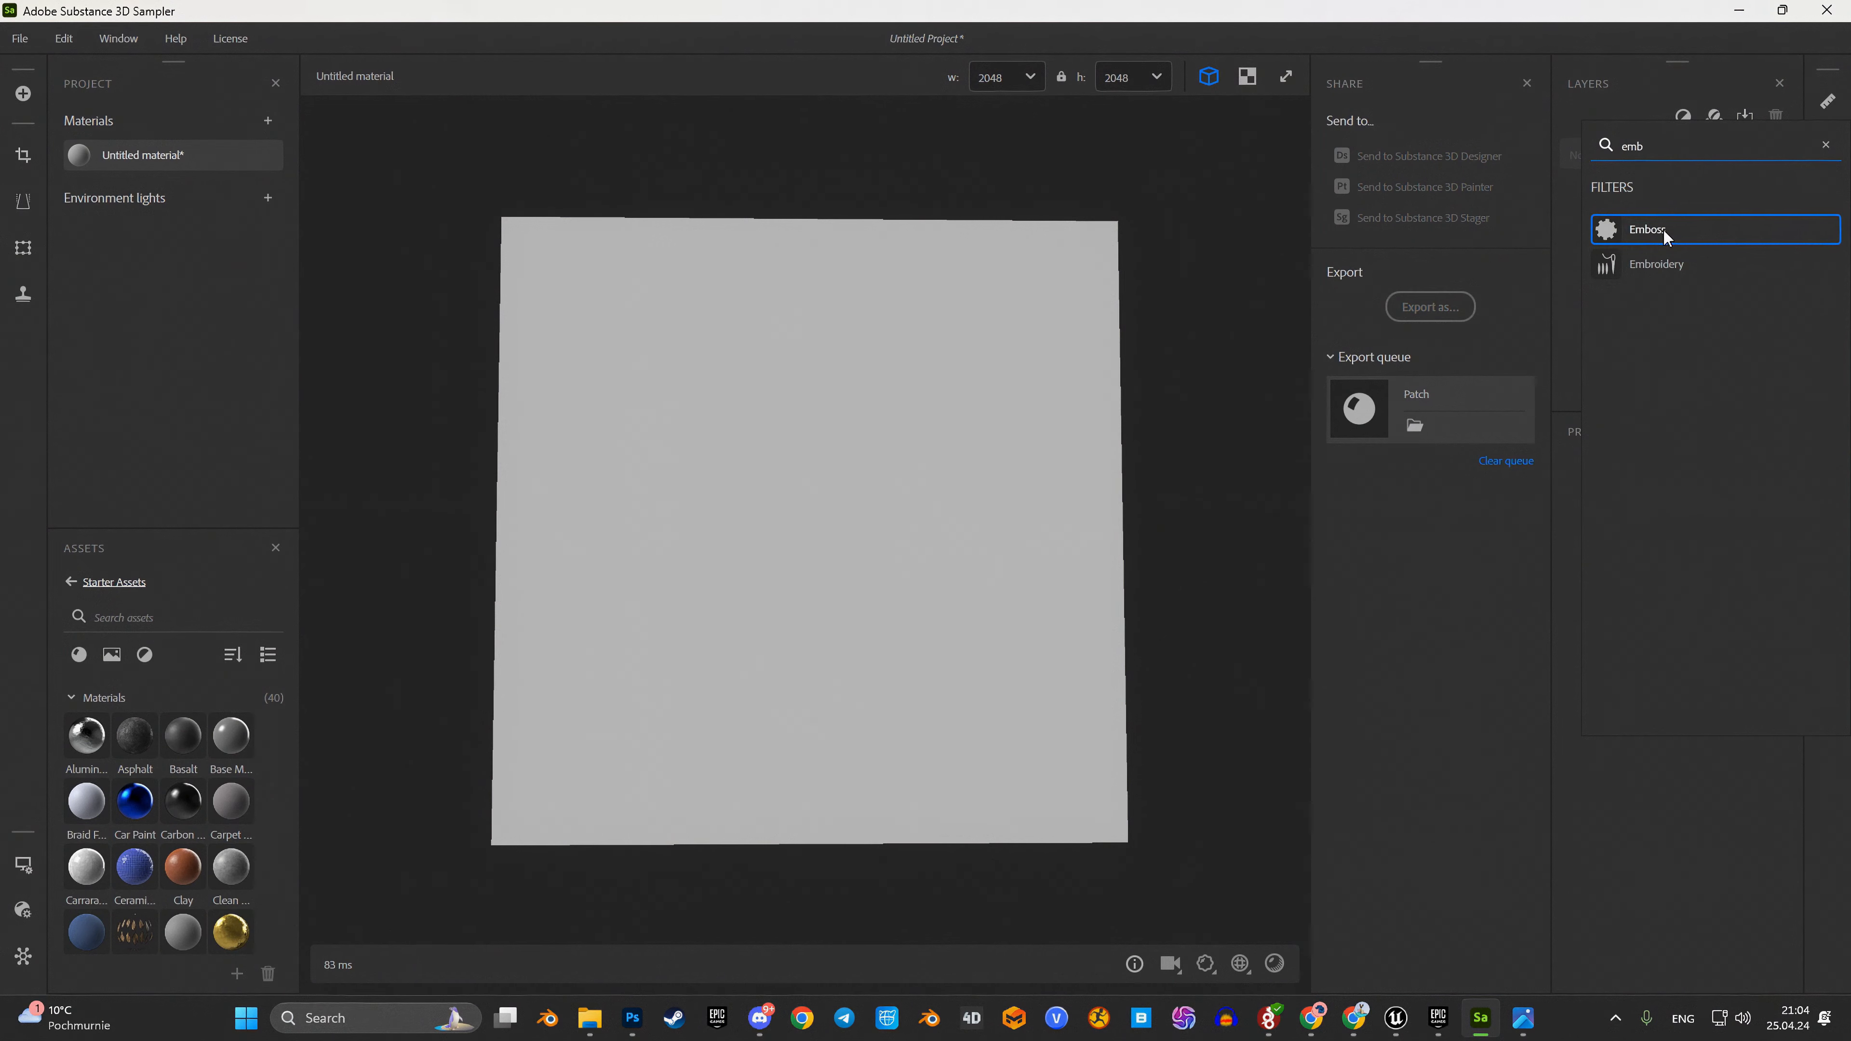
{"action": "left_click", "coordinate": [1662, 271]}
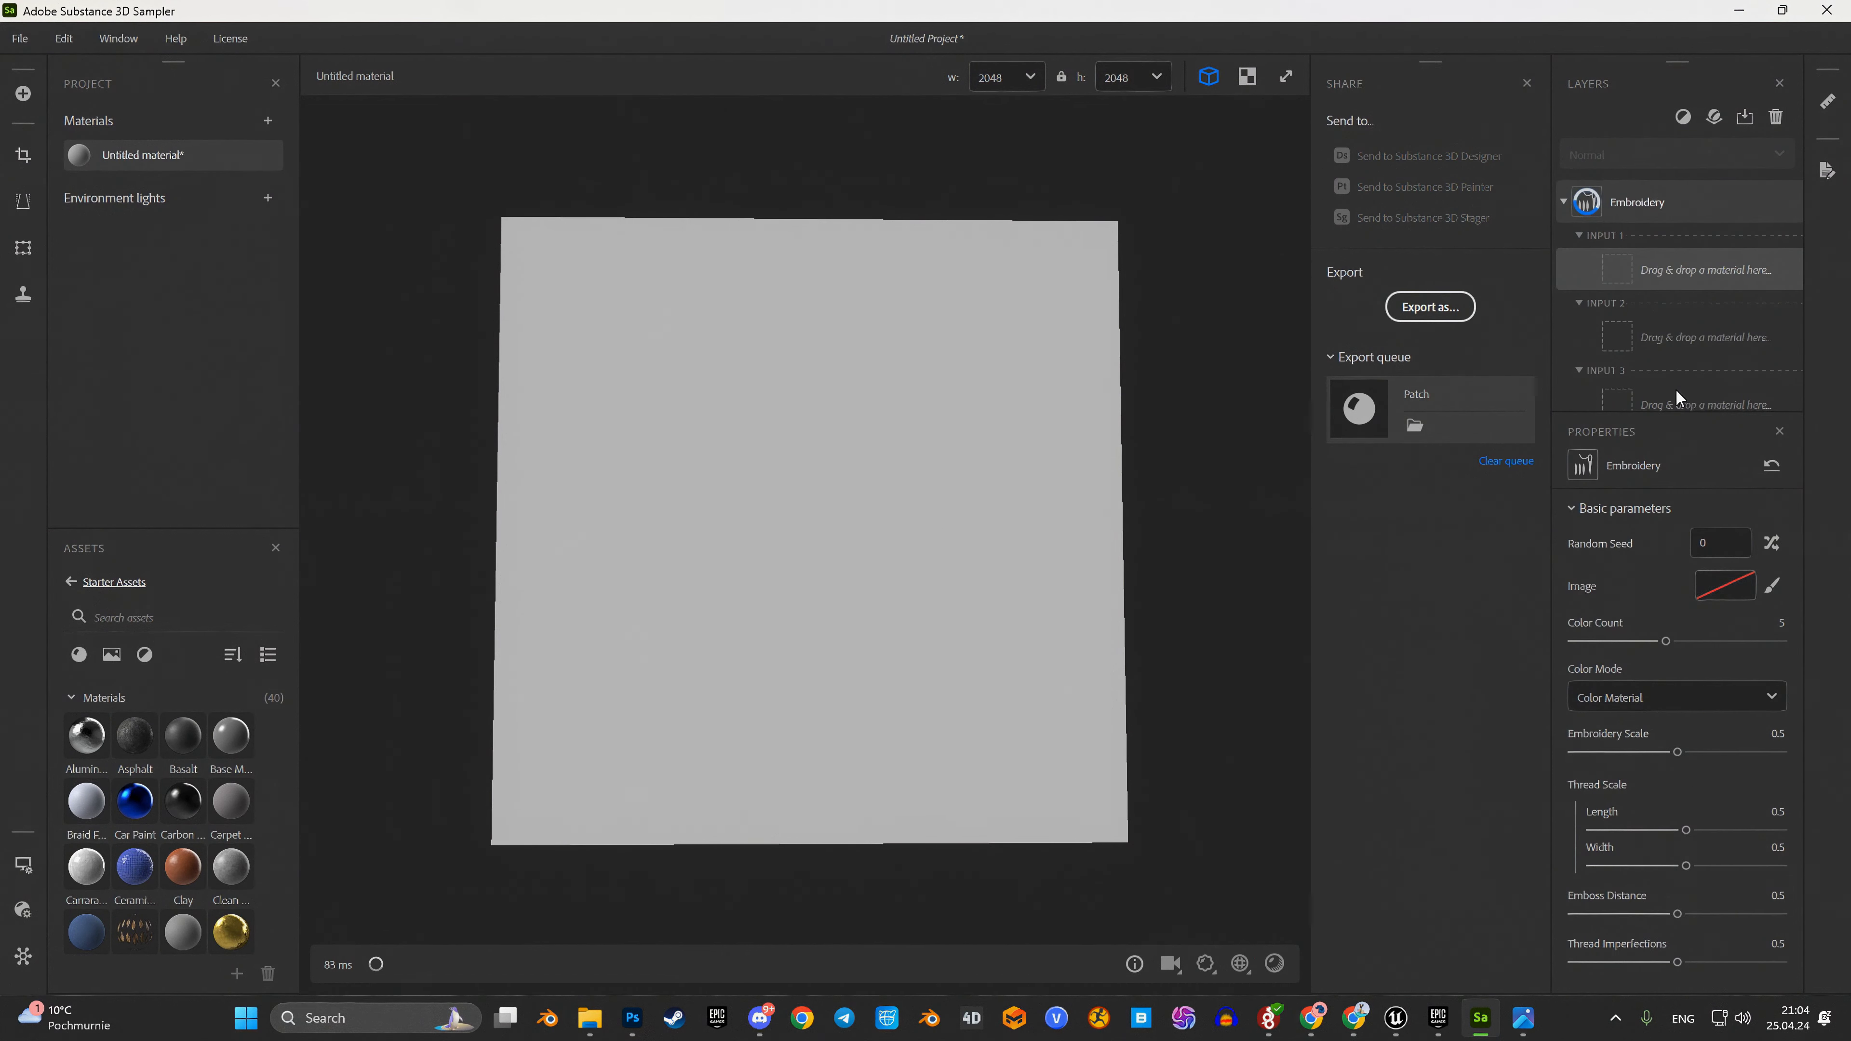
Step: Load CustomPatch.png from the SpecialForces folder as the Embroidery filter's image
{"action": "left_click", "coordinate": [1711, 592]}
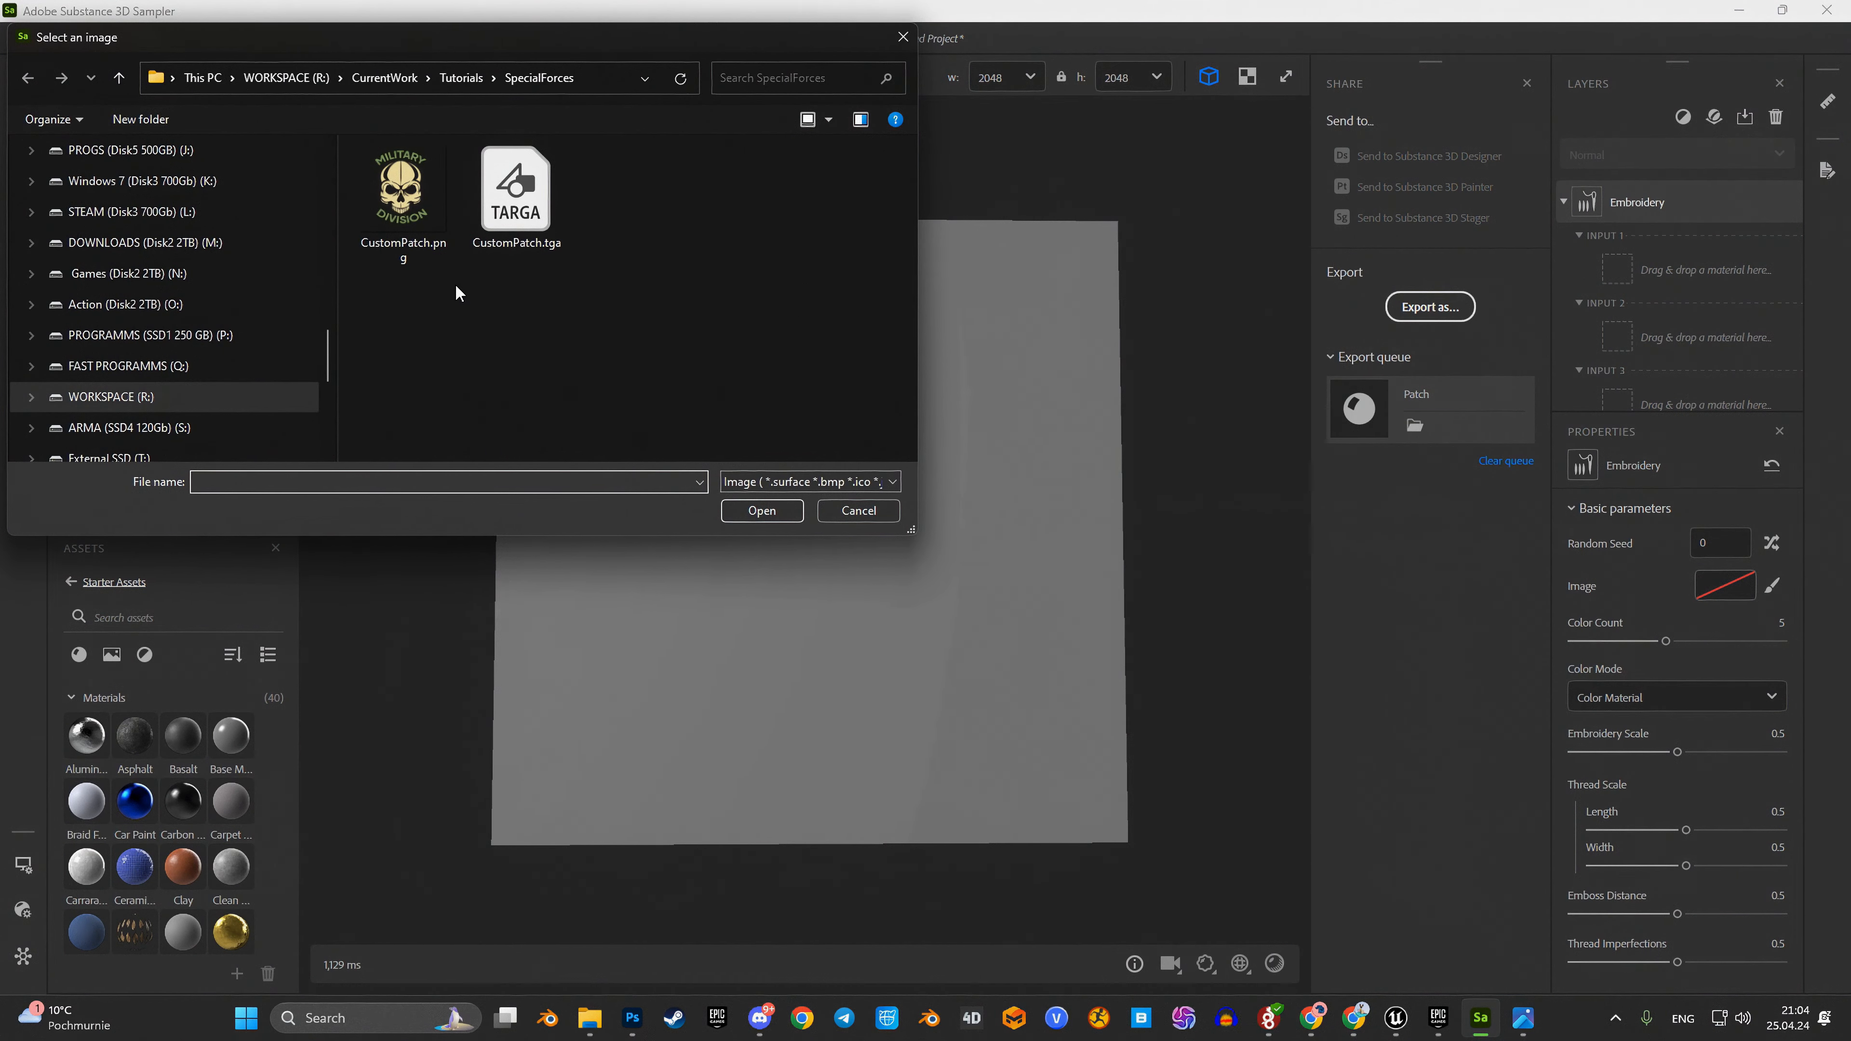
{"action": "left_click", "coordinate": [508, 219]}
{"action": "left_click", "coordinate": [417, 212]}
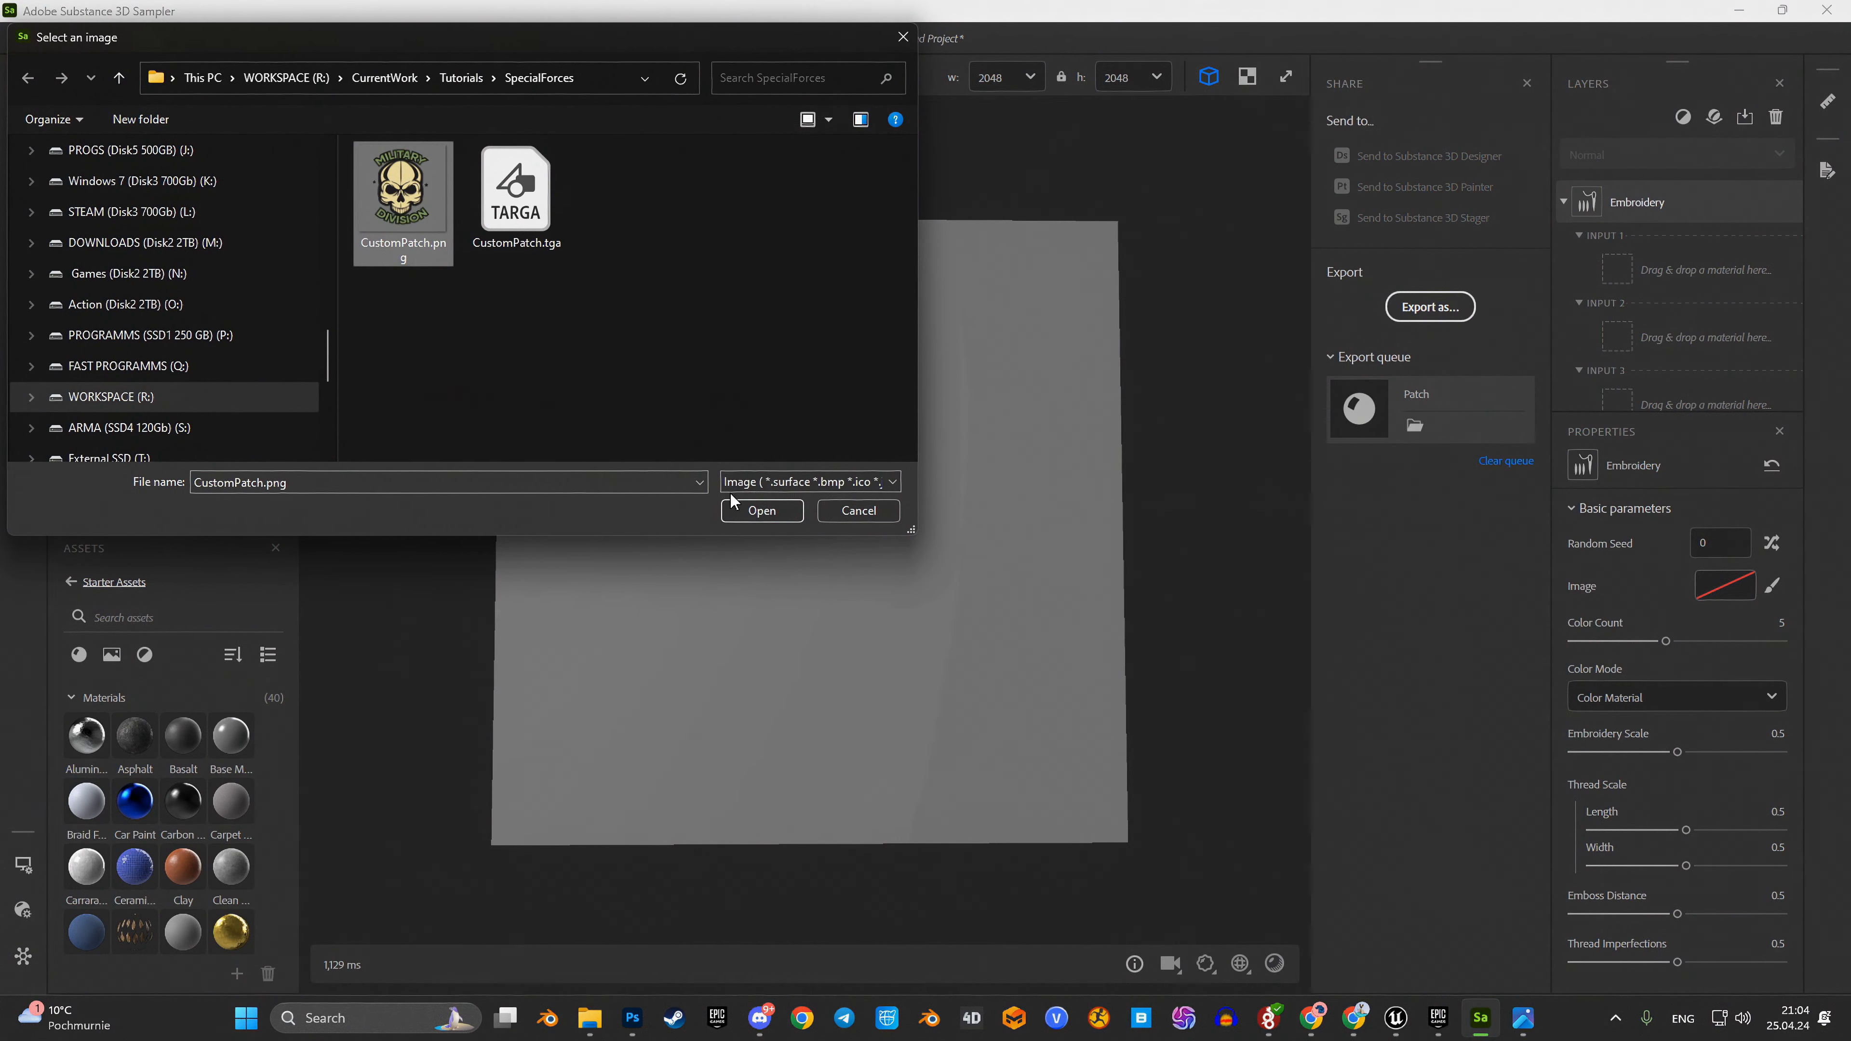
{"action": "left_click", "coordinate": [763, 511]}
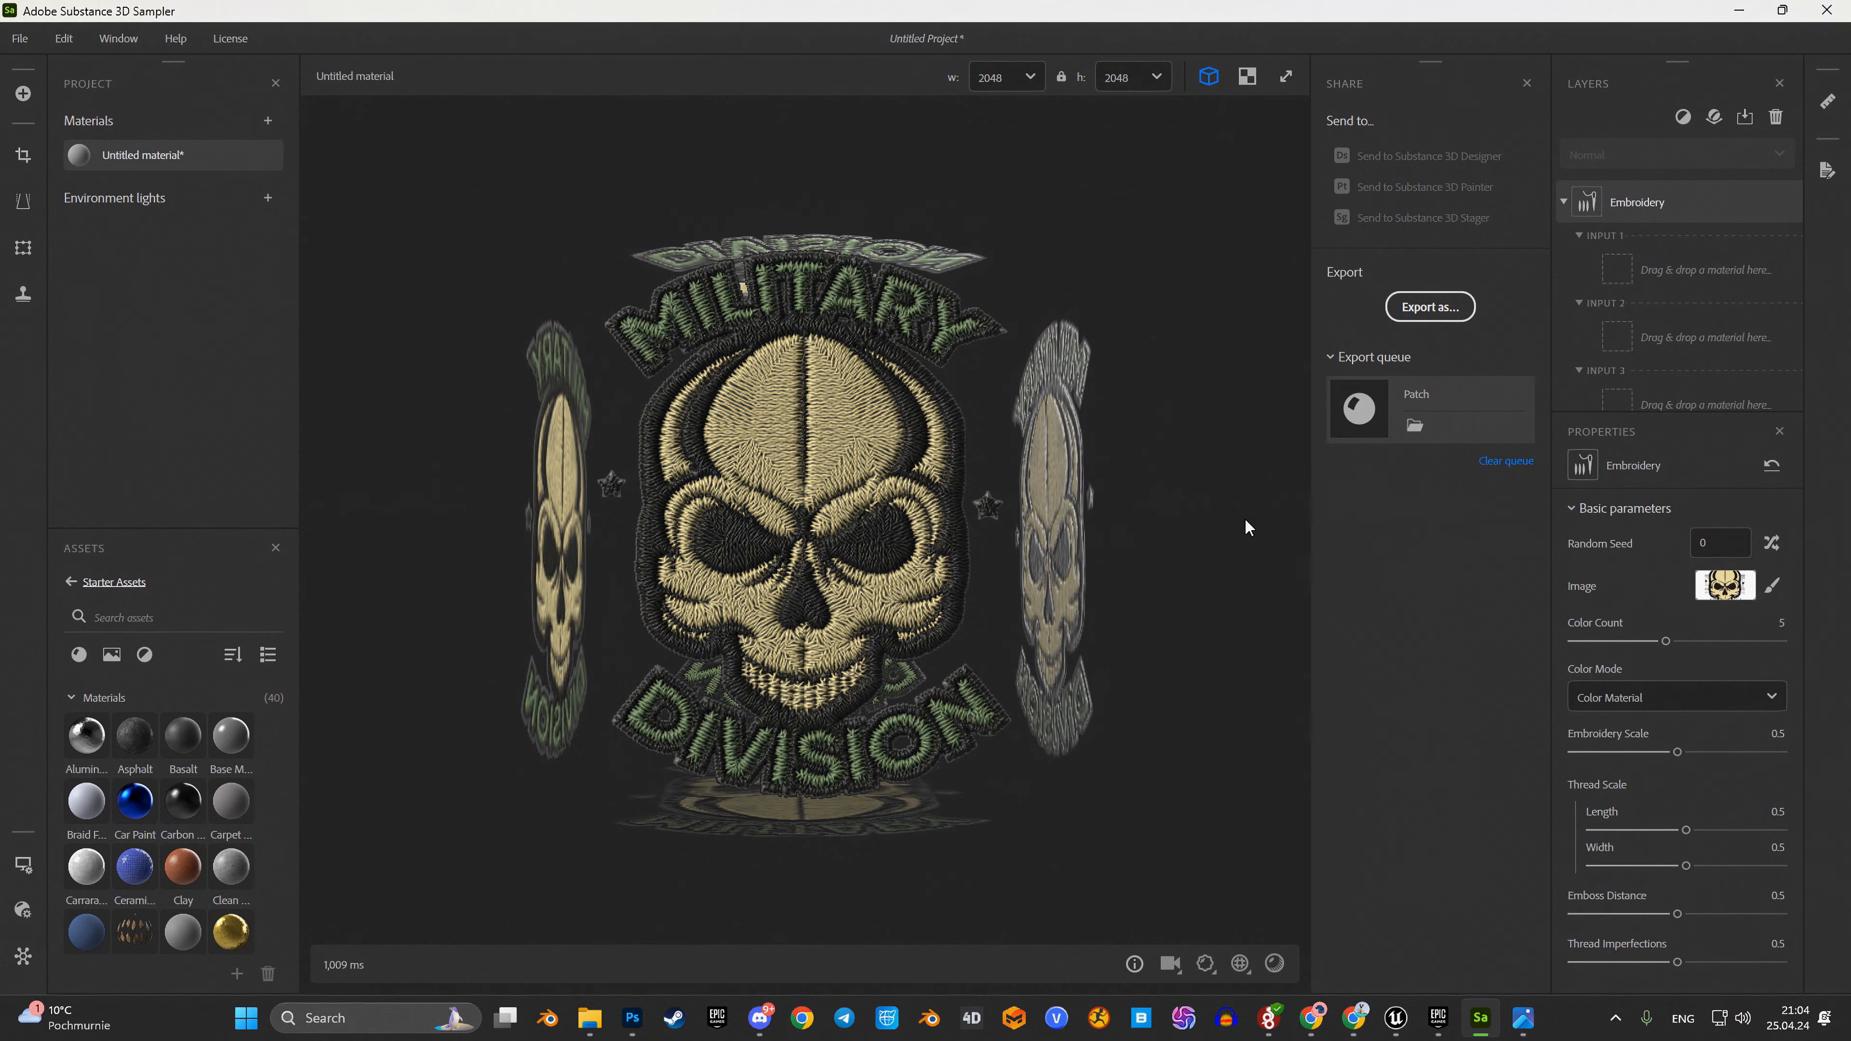
Step: Set the Embroidery Scale to 1 and inspect the finer stitching on the skull patch
{"action": "left_click_drag", "start_coordinate": [1245, 517], "coordinate": [1076, 616]}
{"action": "scroll", "coordinate": [1277, 588], "scroll_direction": "up", "scroll_amount": 3}
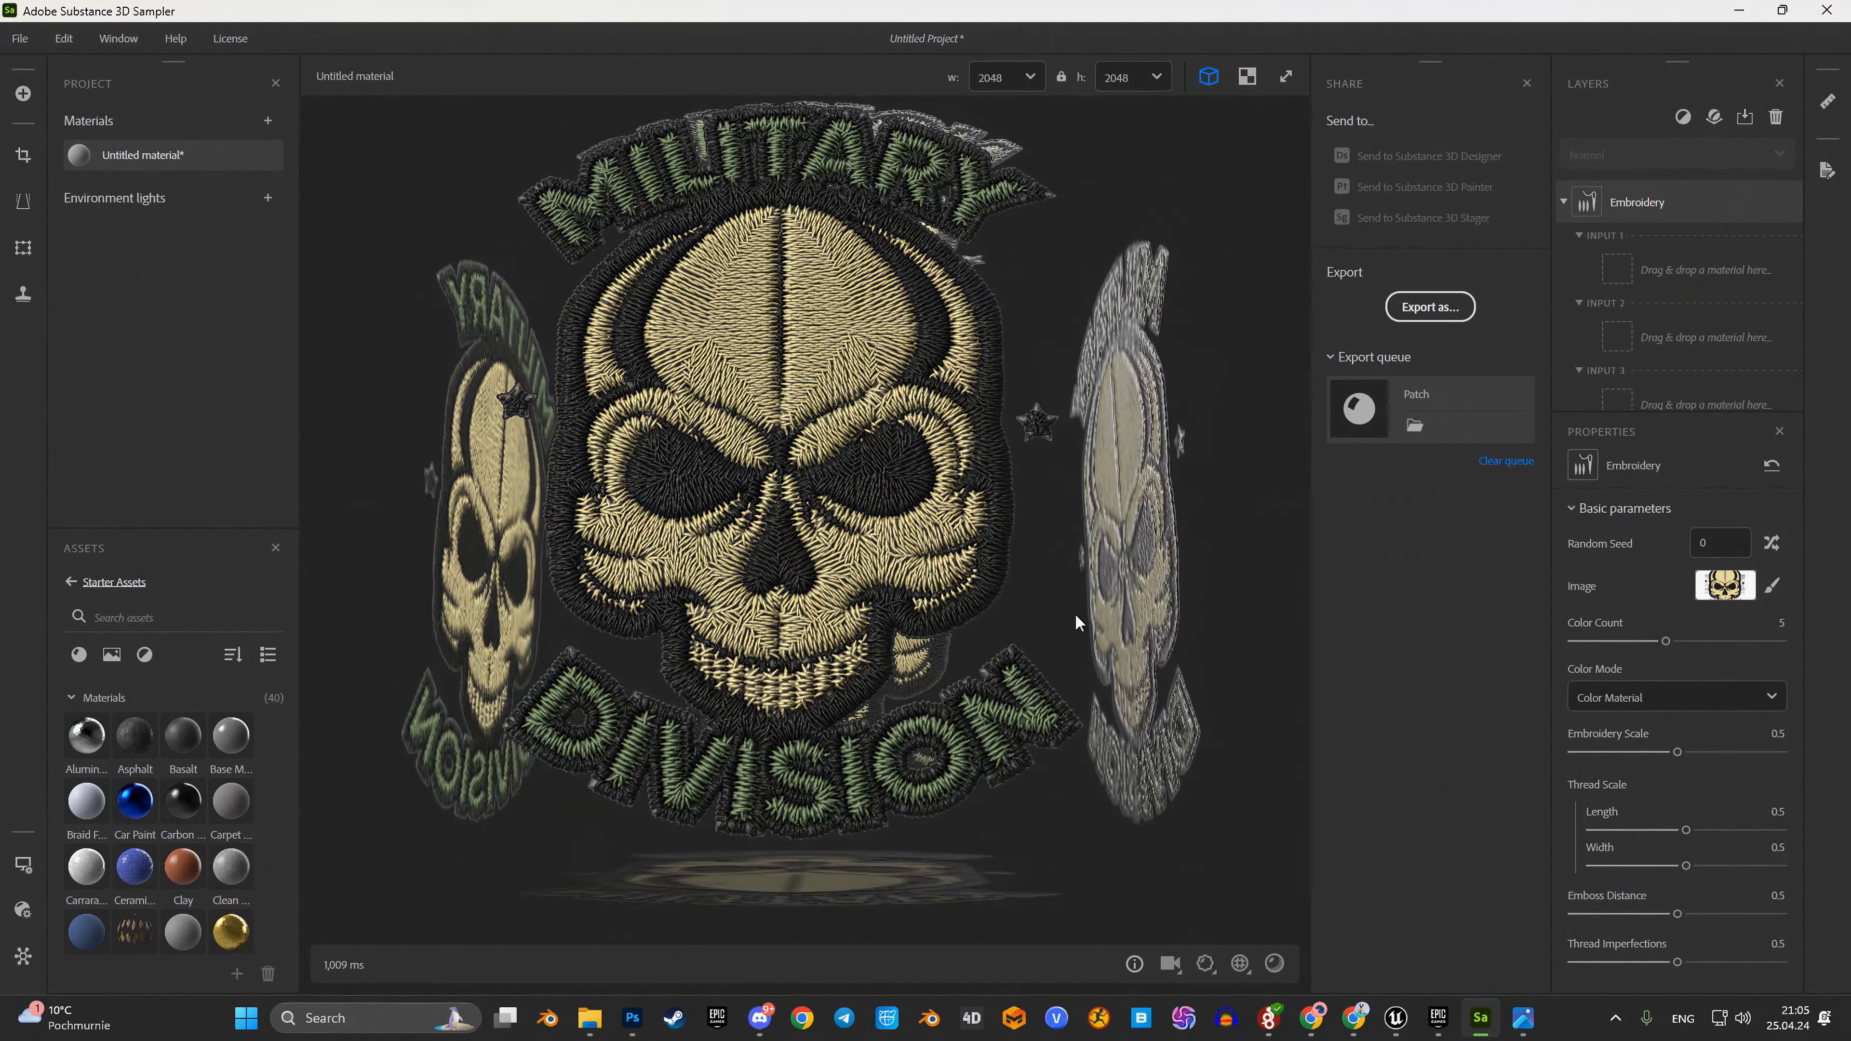
{"action": "left_click", "coordinate": [1776, 733]}
{"action": "left_click_drag", "start_coordinate": [920, 592], "coordinate": [974, 619]}
{"action": "scroll", "coordinate": [1032, 623], "scroll_direction": "up", "scroll_amount": 1}
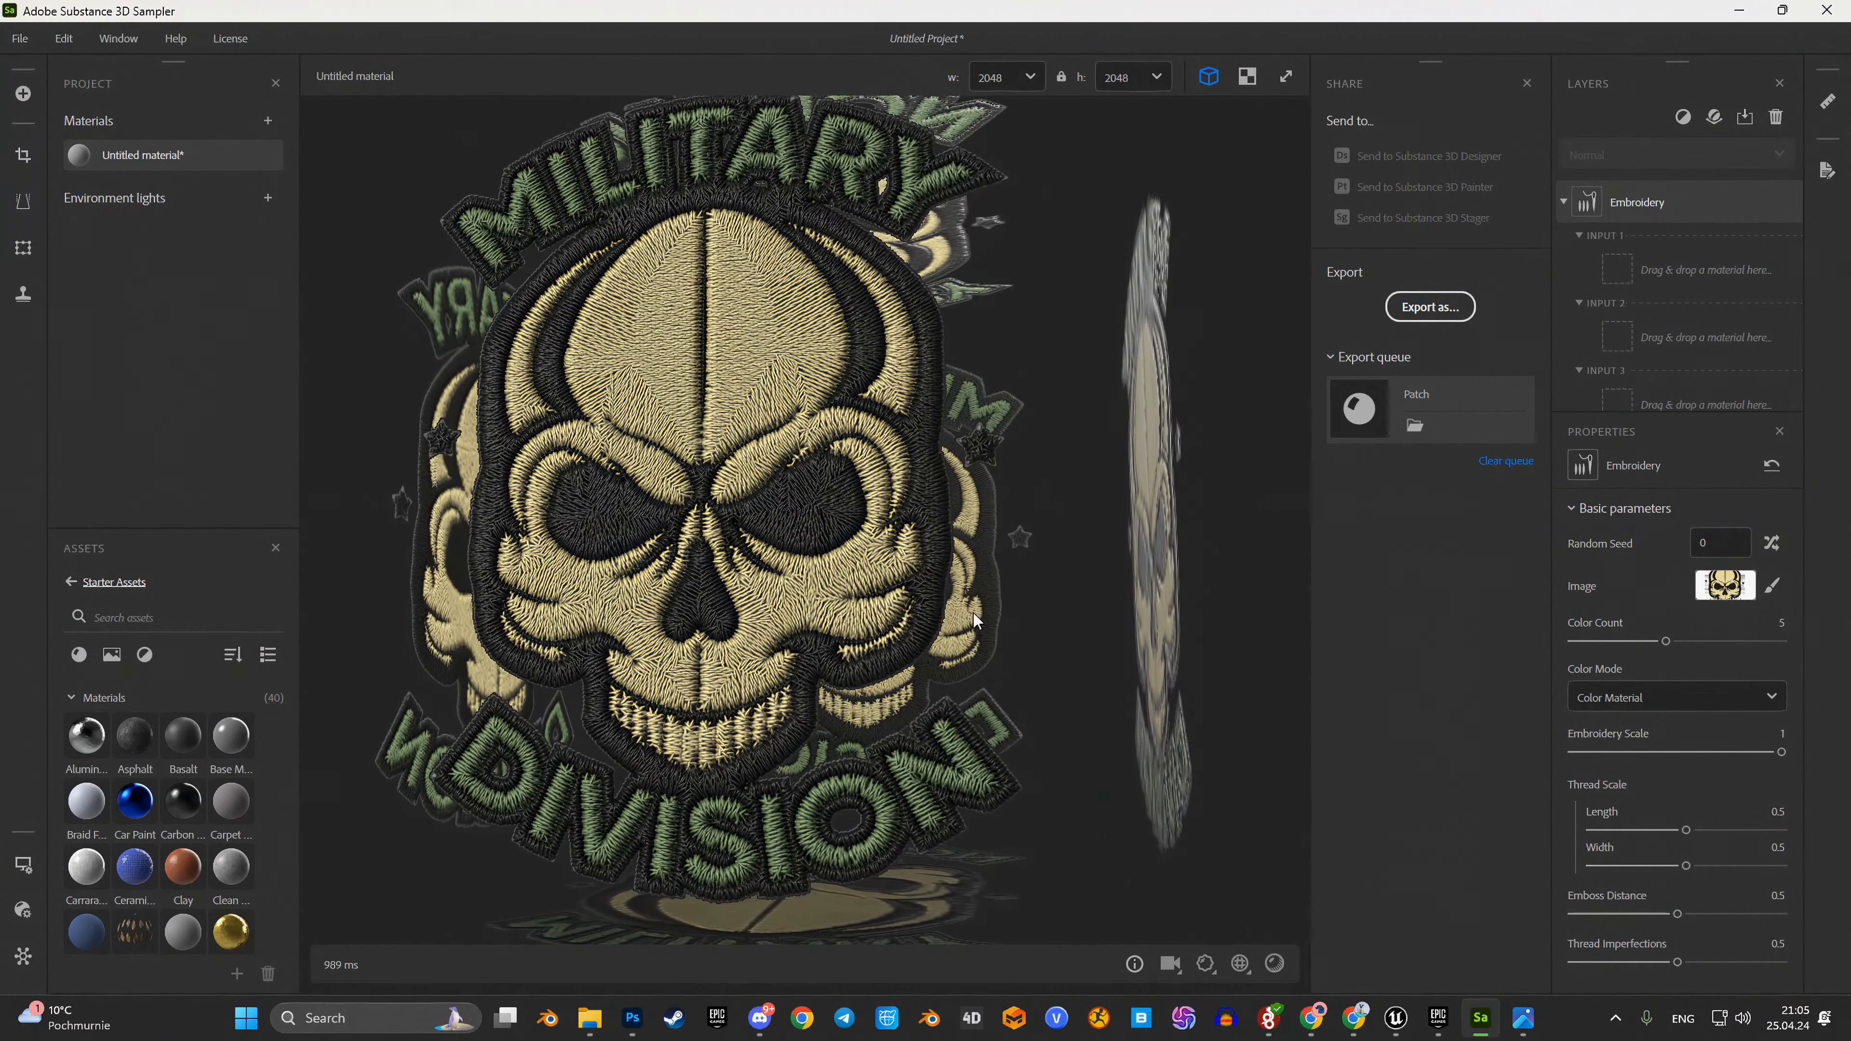
Step: Export the Patch material in TARGA format with the Unreal Engine 4 preset at 1024 × 1024 to the SpecialForces folder
{"action": "left_click", "coordinate": [1429, 307]}
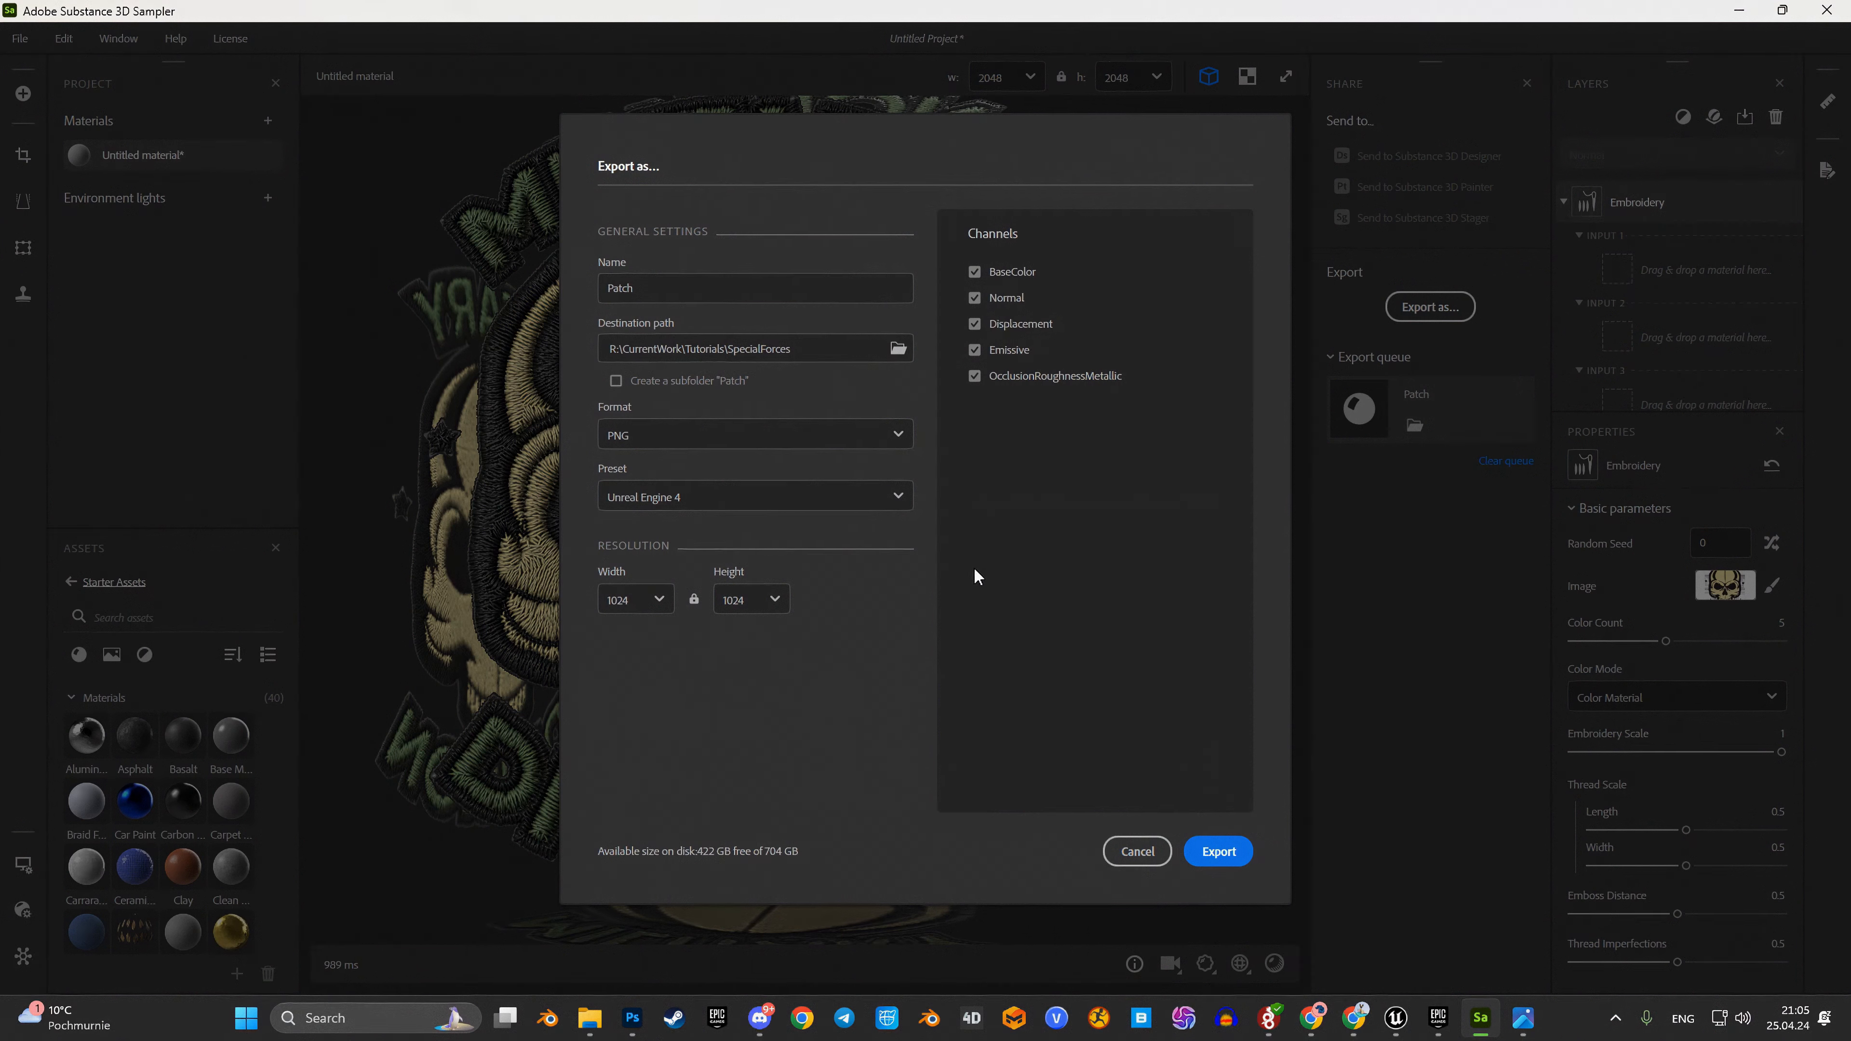
{"action": "left_click", "coordinate": [901, 437]}
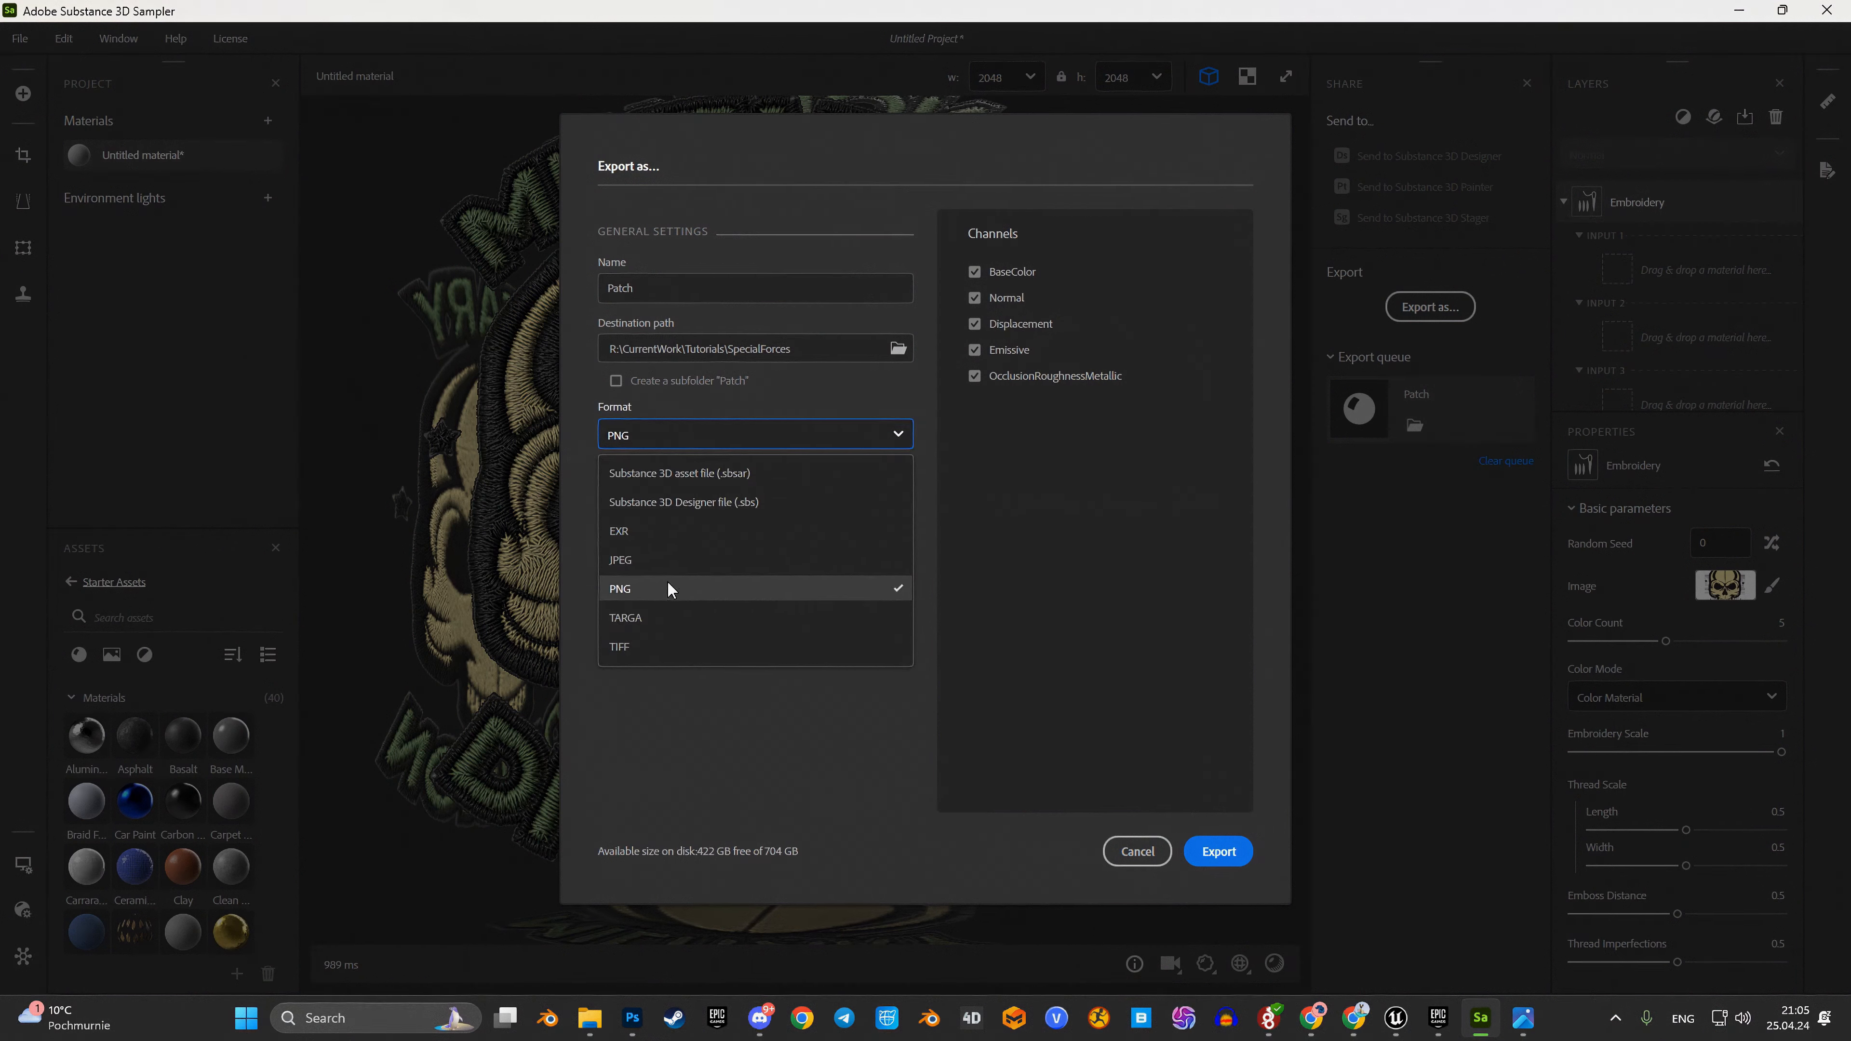
{"action": "left_click", "coordinate": [661, 617]}
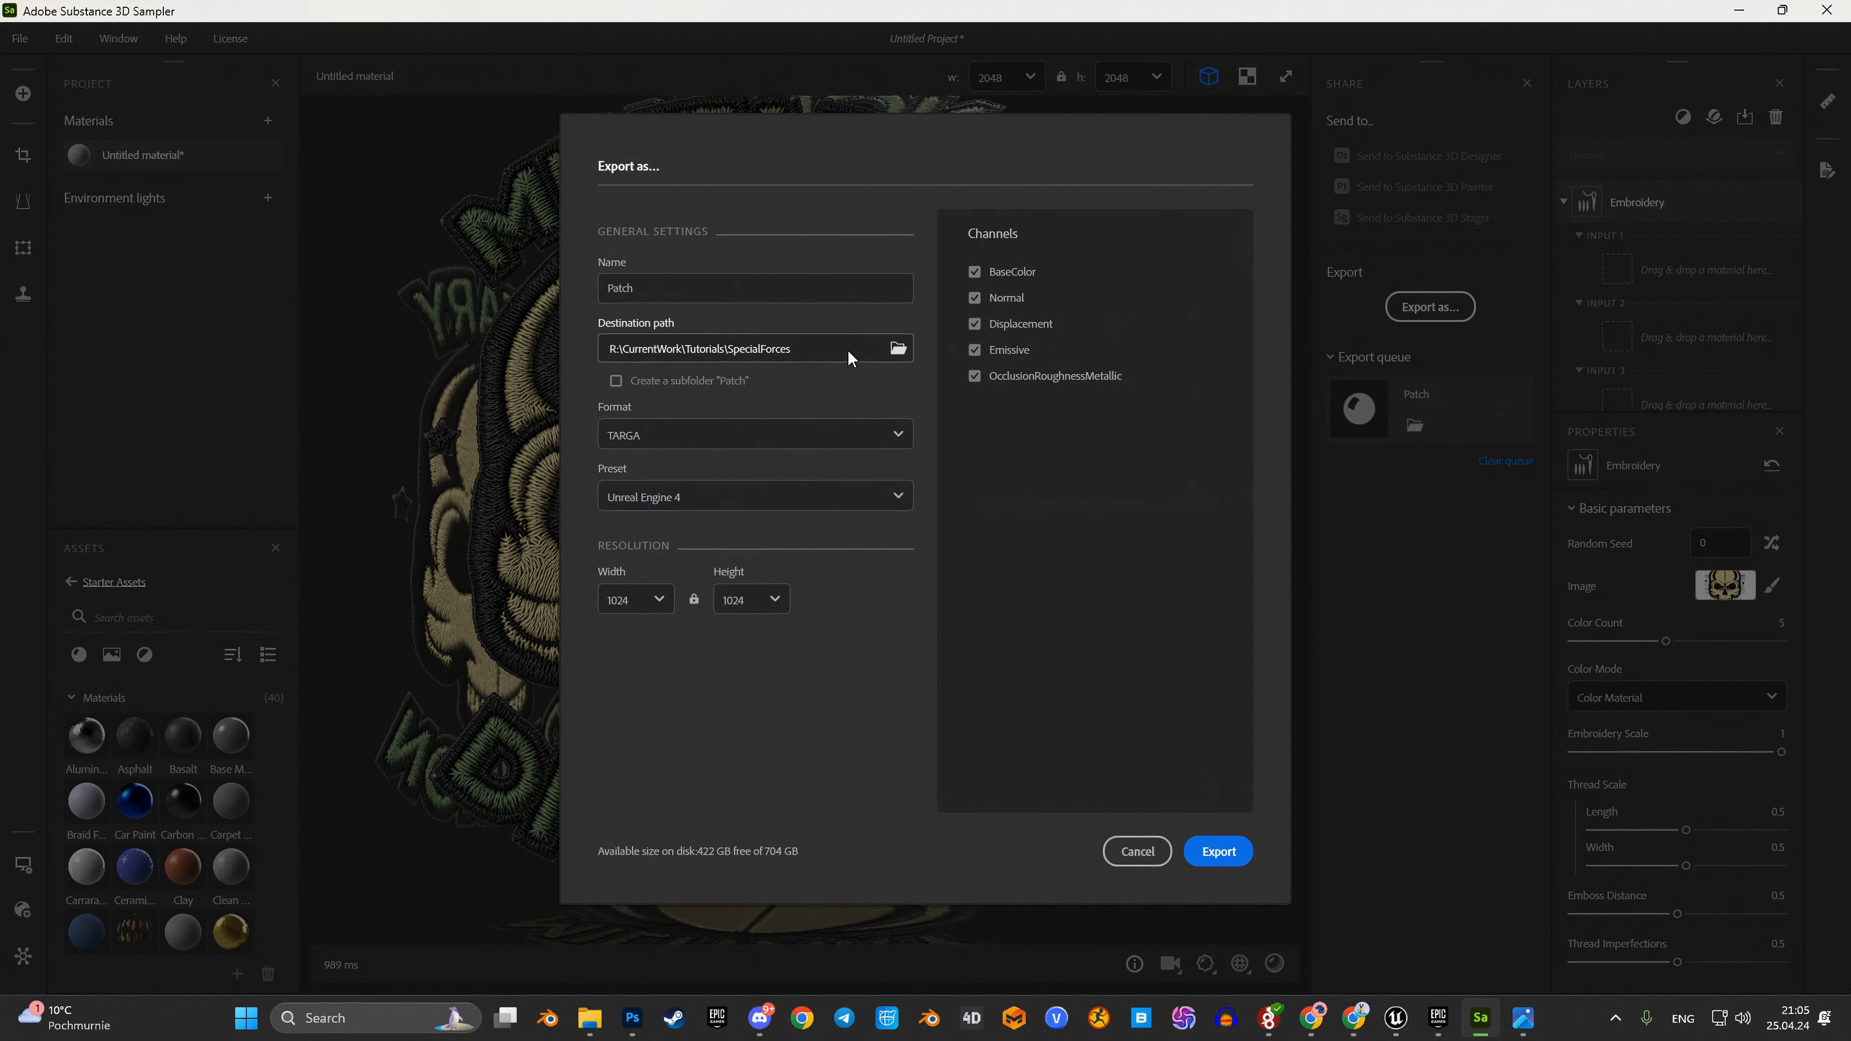
{"action": "left_click", "coordinate": [1225, 850]}
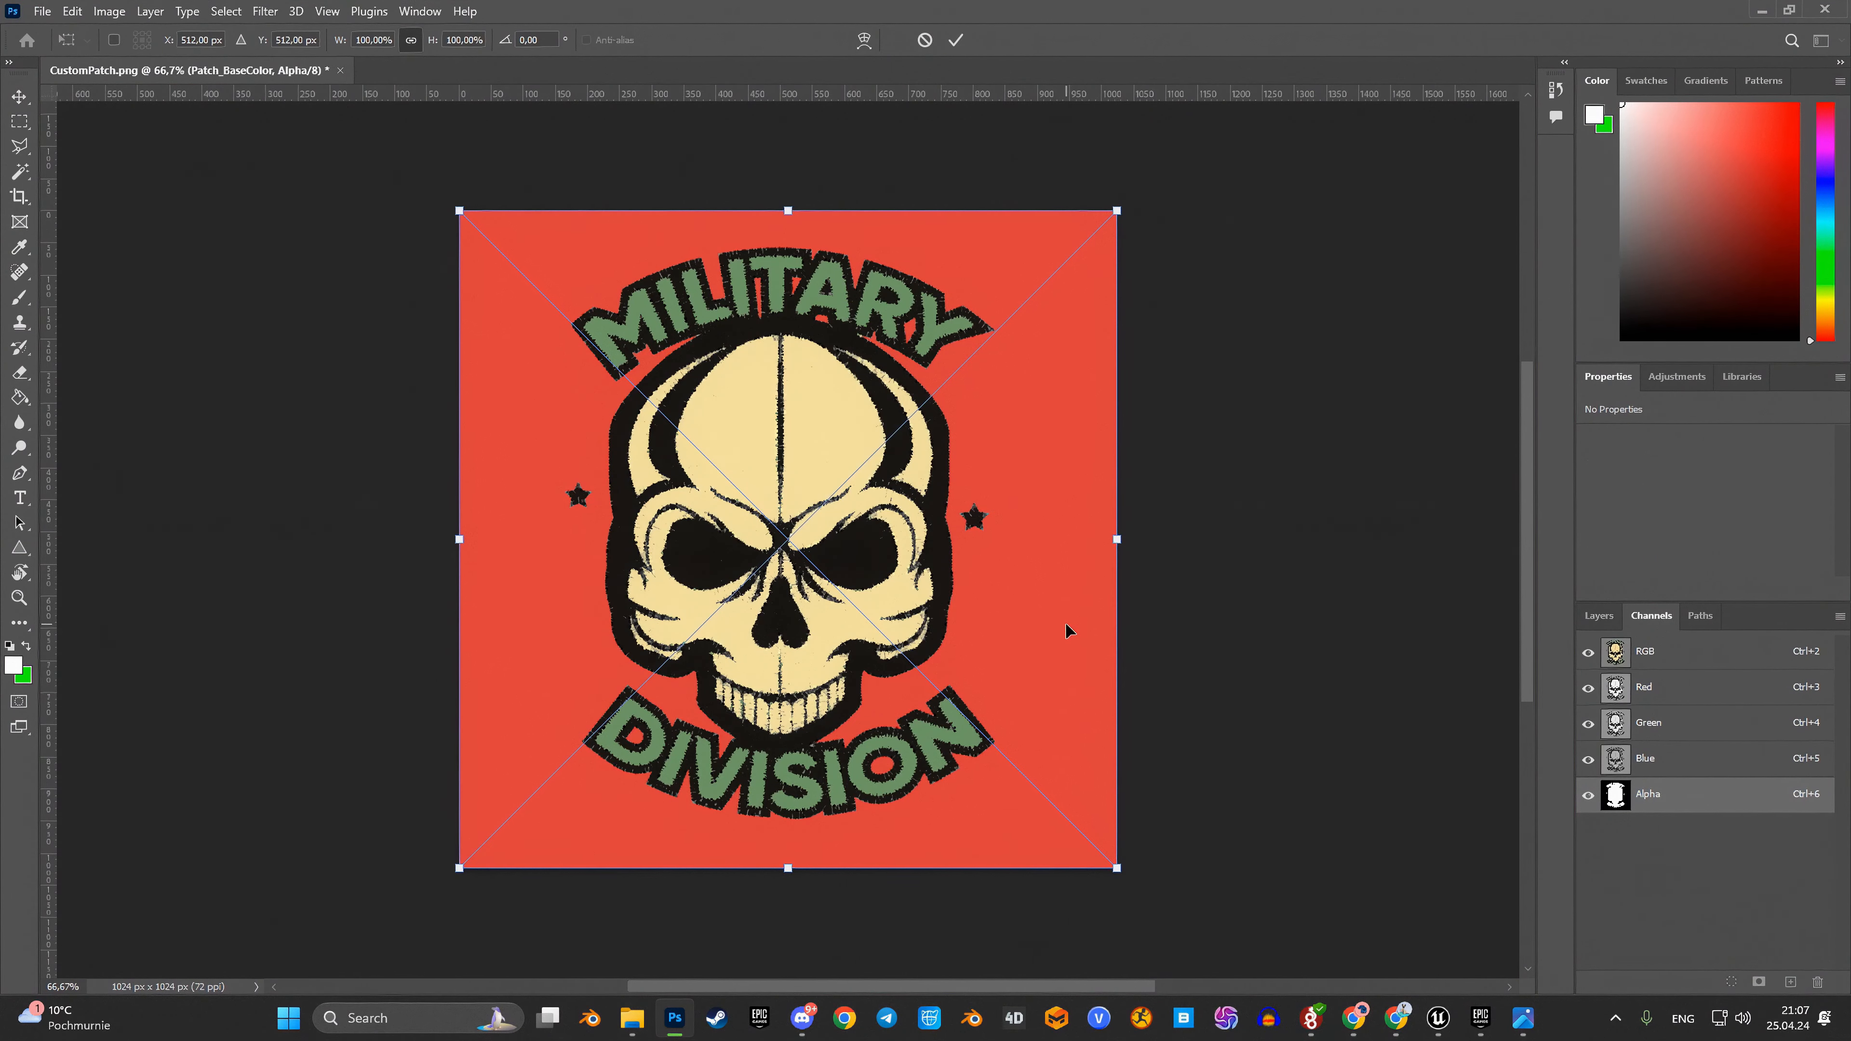
Step: In Photoshop, confirm the placed Patch_BaseColor image at its current size and inspect its stitched edges up close
{"action": "key", "text": "Return"}
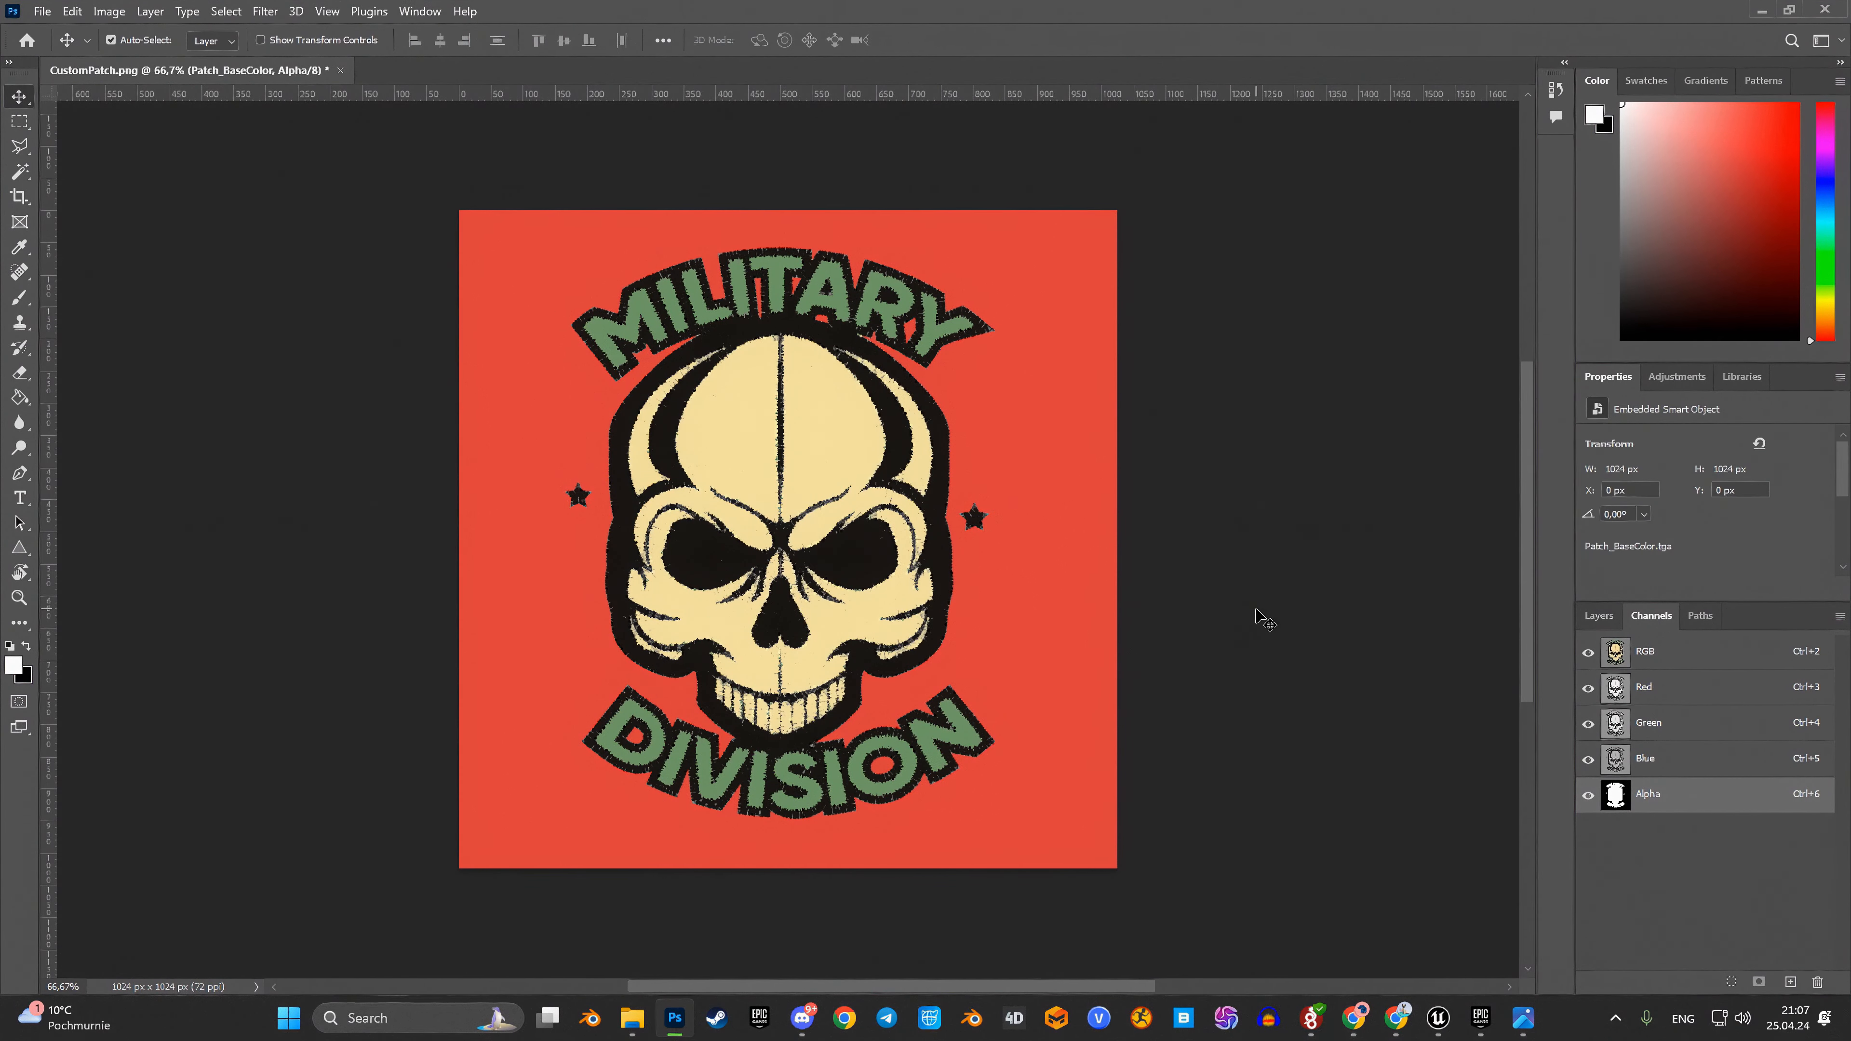
{"action": "scroll", "coordinate": [831, 651], "scroll_direction": "up", "scroll_amount": 8, "text": "alt"}
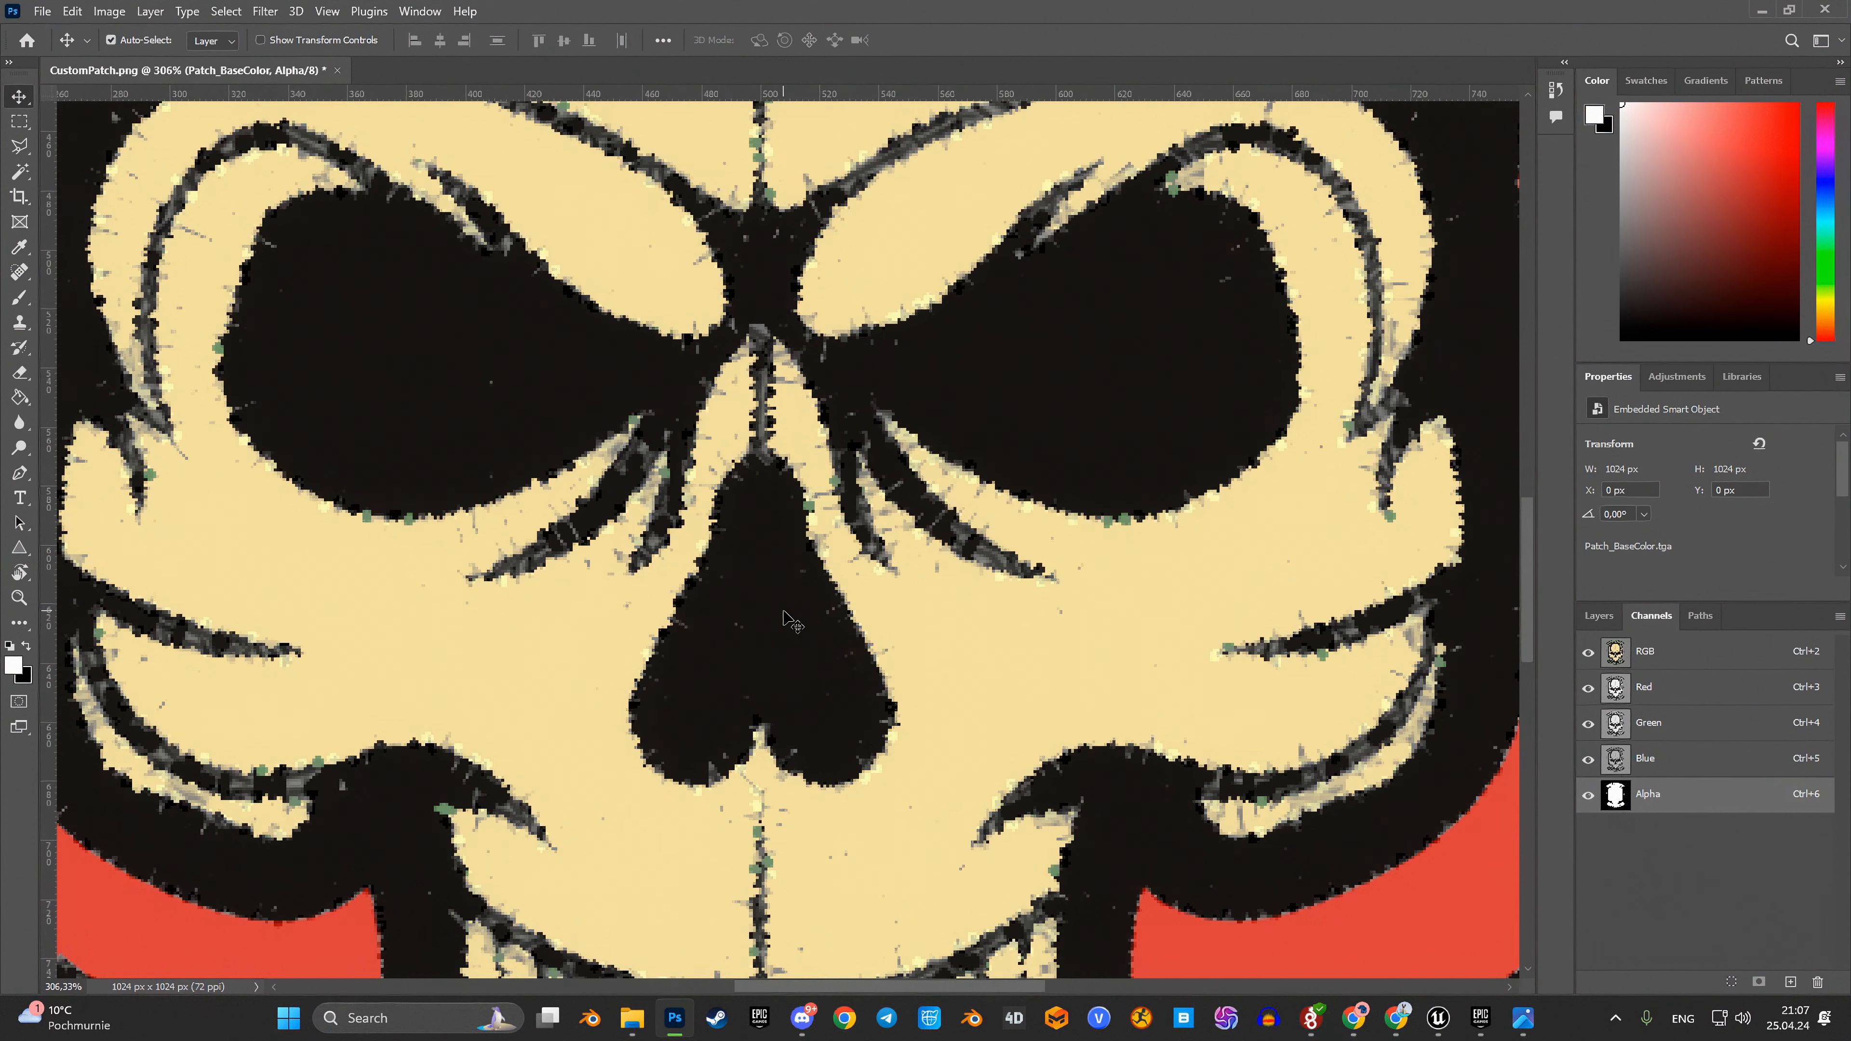
{"action": "scroll", "coordinate": [1061, 561], "scroll_direction": "down", "scroll_amount": 2, "text": "alt"}
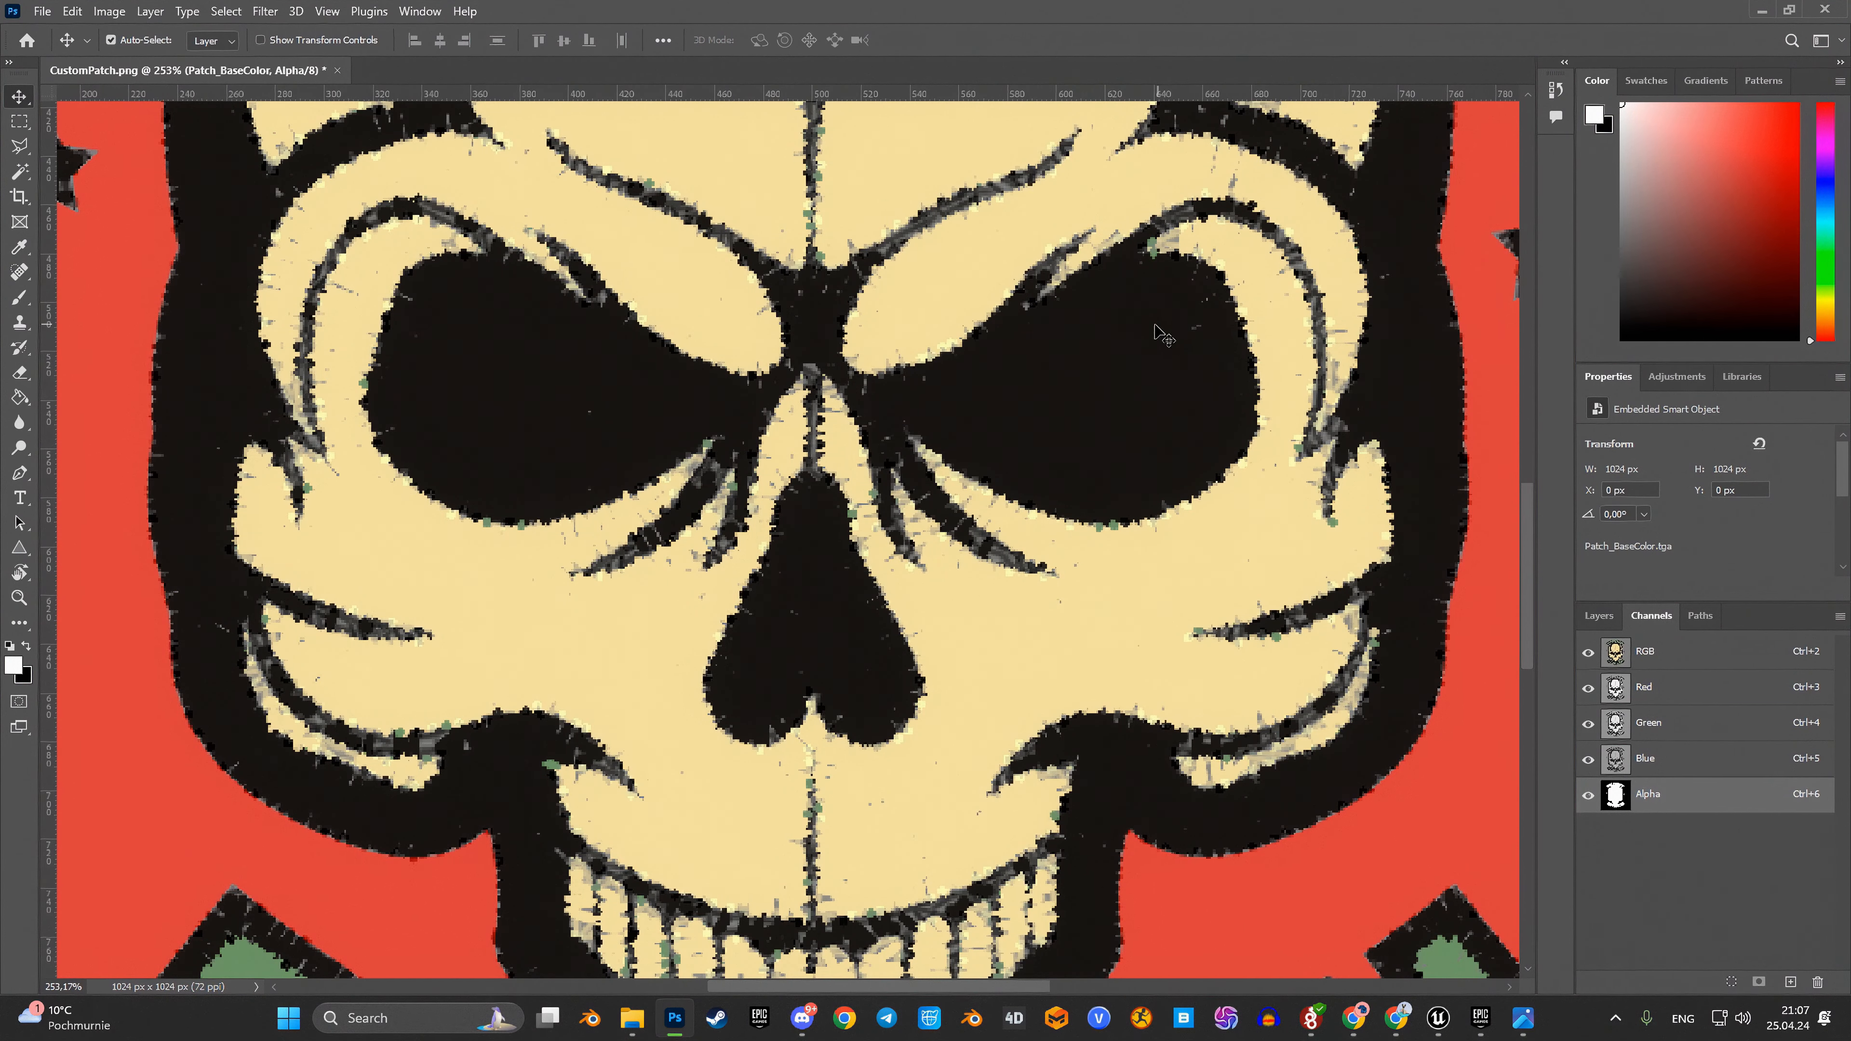
{"action": "scroll", "coordinate": [526, 299], "scroll_direction": "down", "scroll_amount": 6, "text": "alt"}
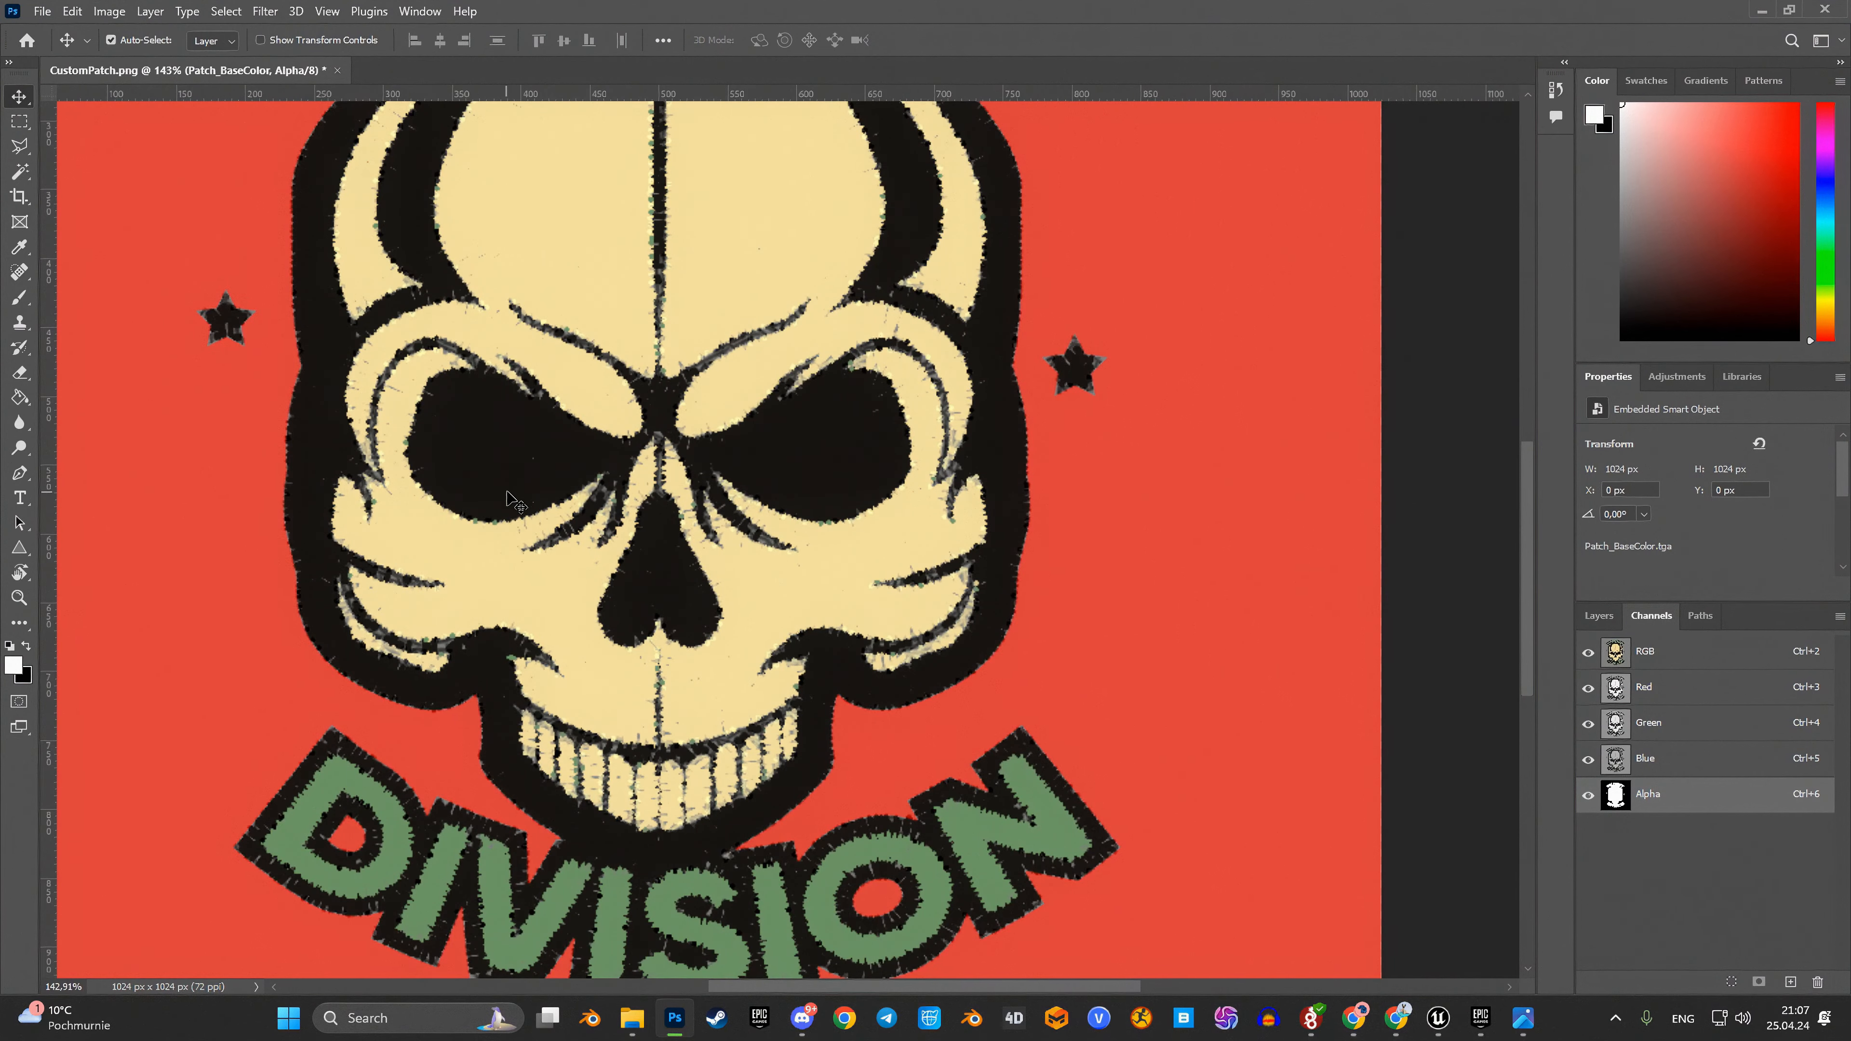
{"action": "scroll", "coordinate": [514, 492], "scroll_direction": "down", "scroll_amount": 1, "text": "alt"}
{"action": "scroll", "coordinate": [514, 492], "scroll_direction": "up", "scroll_amount": 1}
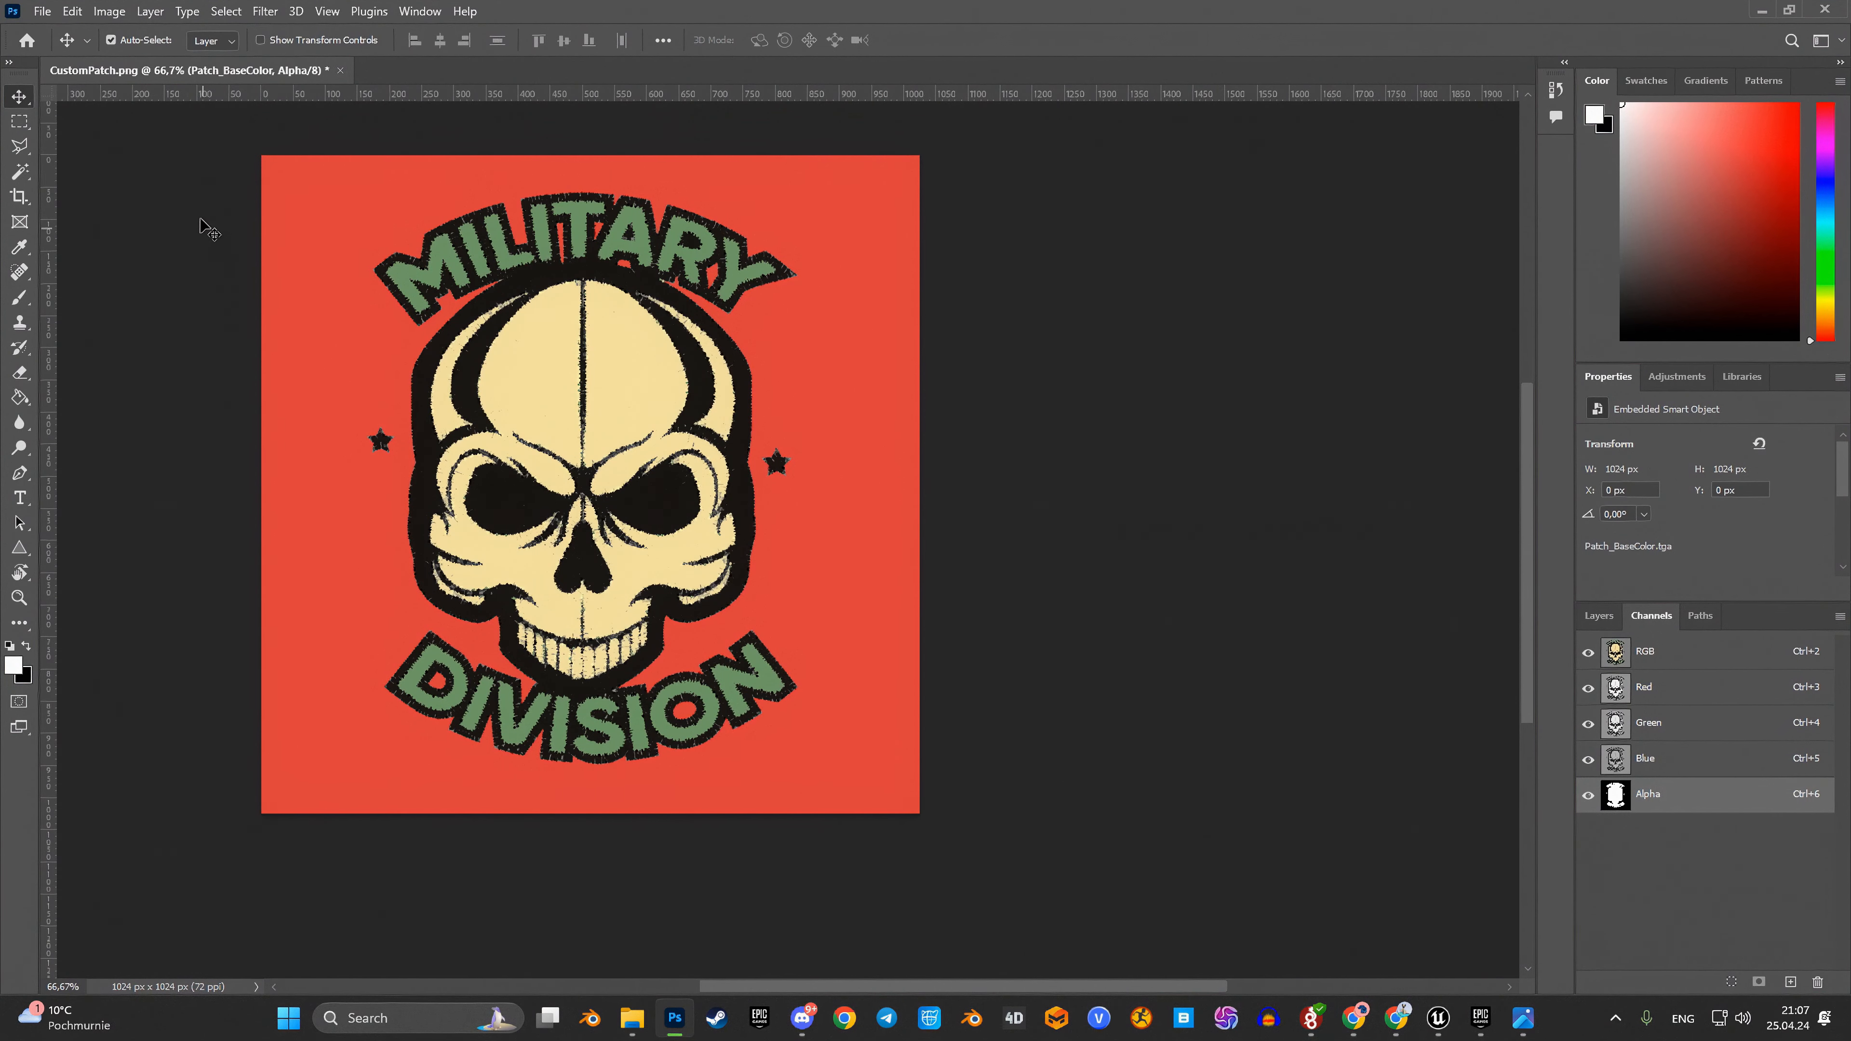
Step: Save a copy of the document in Targa format with its alpha channel, replacing the existing Patch_BaseColor.tga
{"action": "left_click", "coordinate": [43, 11]}
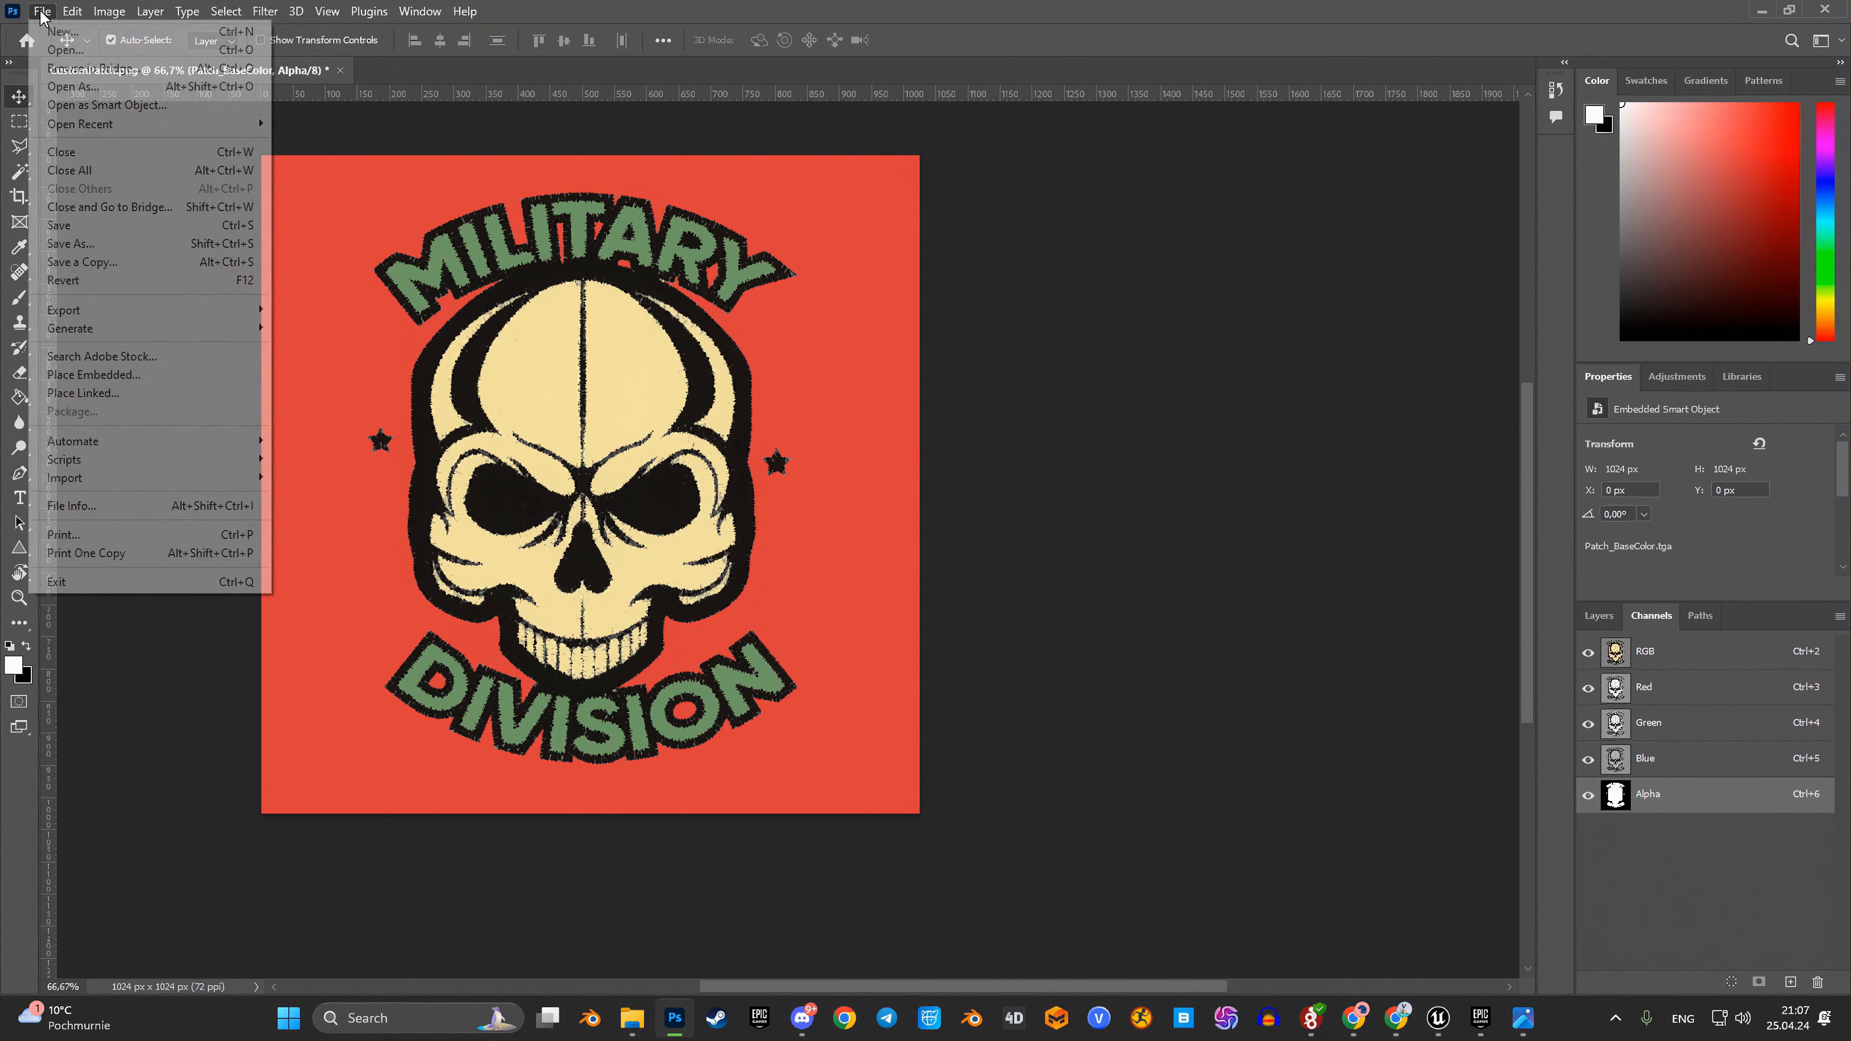
{"action": "left_click", "coordinate": [124, 262]}
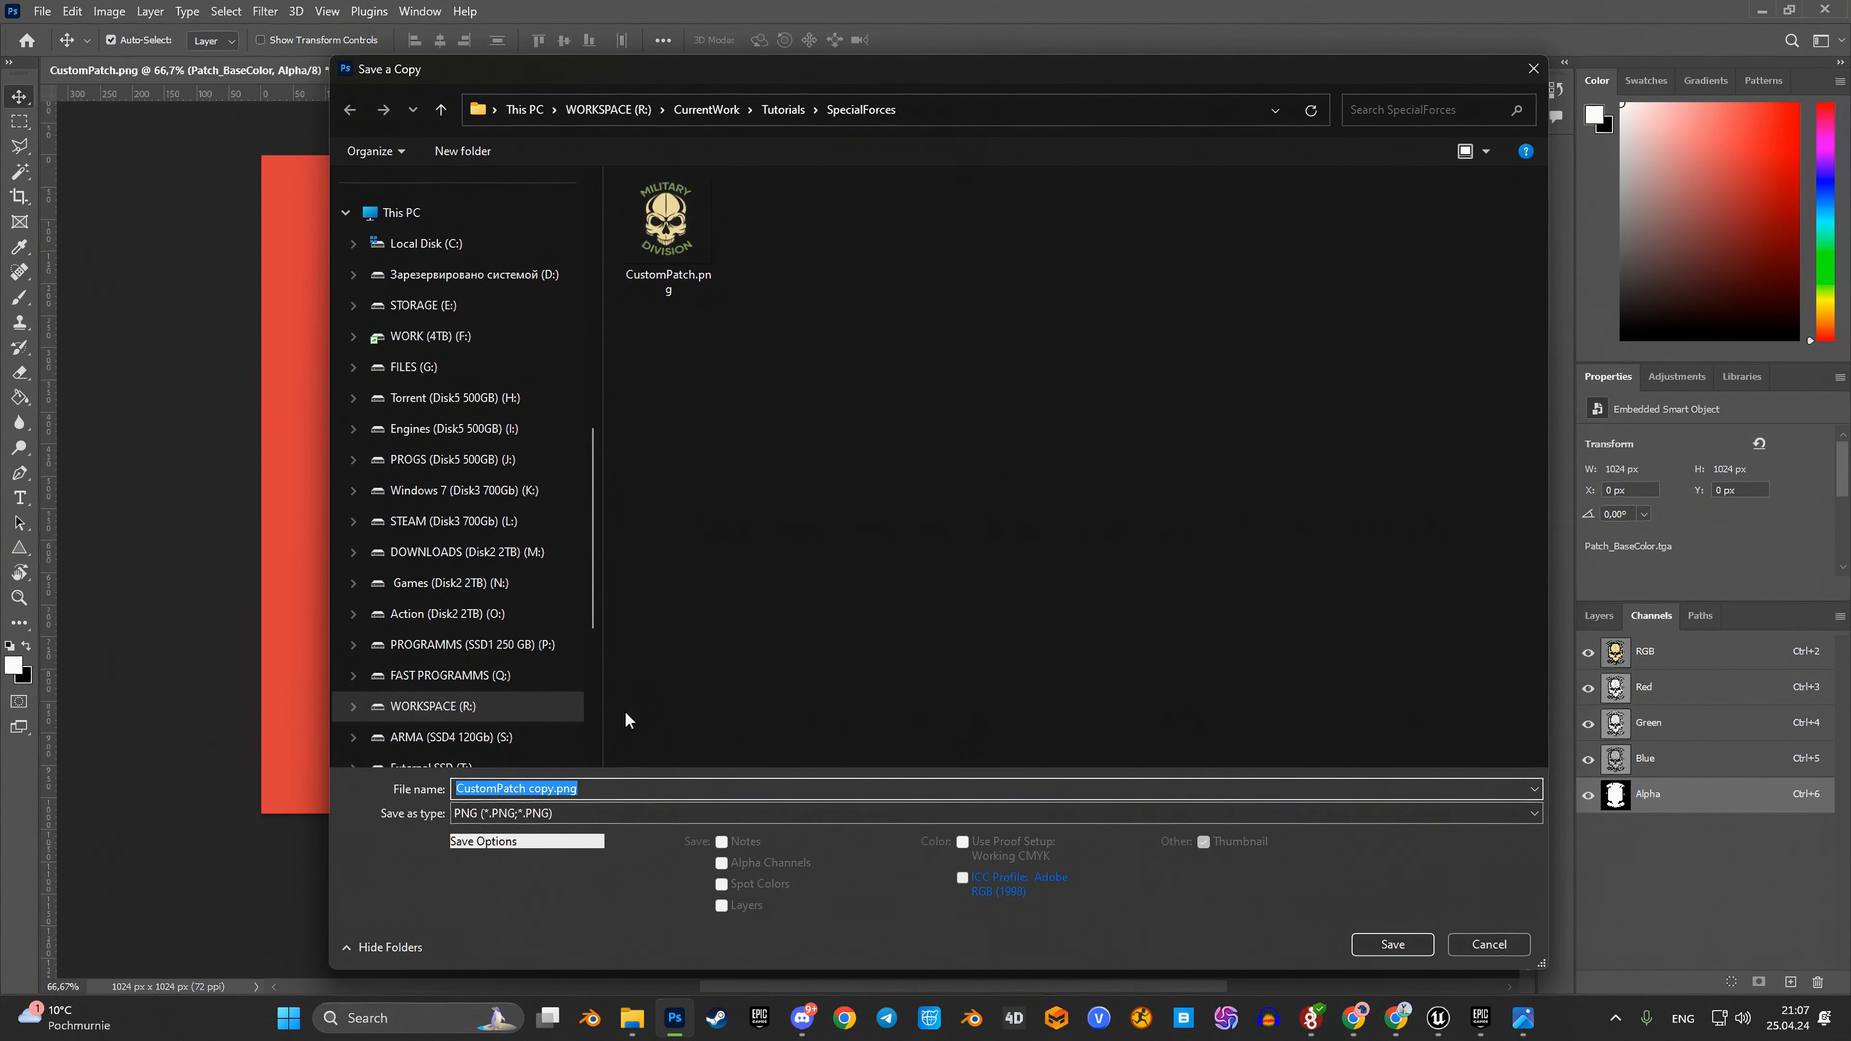
{"action": "left_click", "coordinate": [563, 811]}
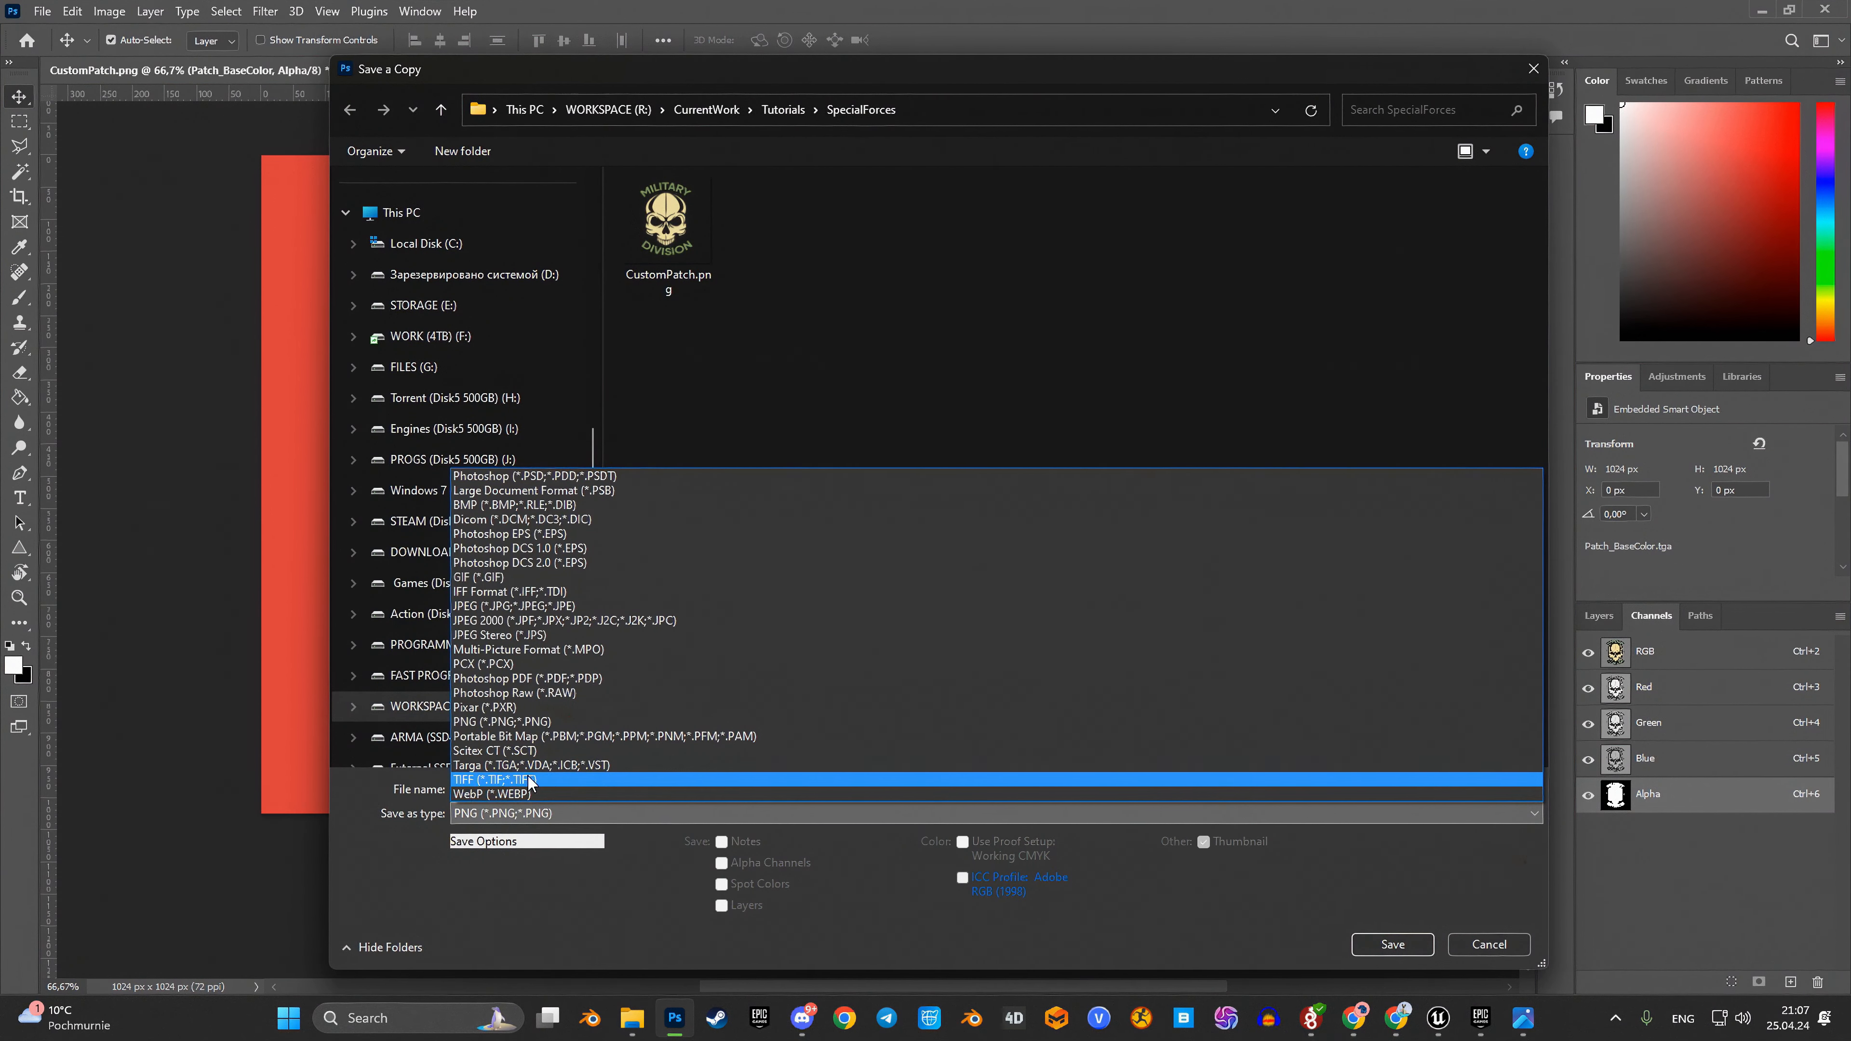
{"action": "left_click", "coordinate": [534, 766]}
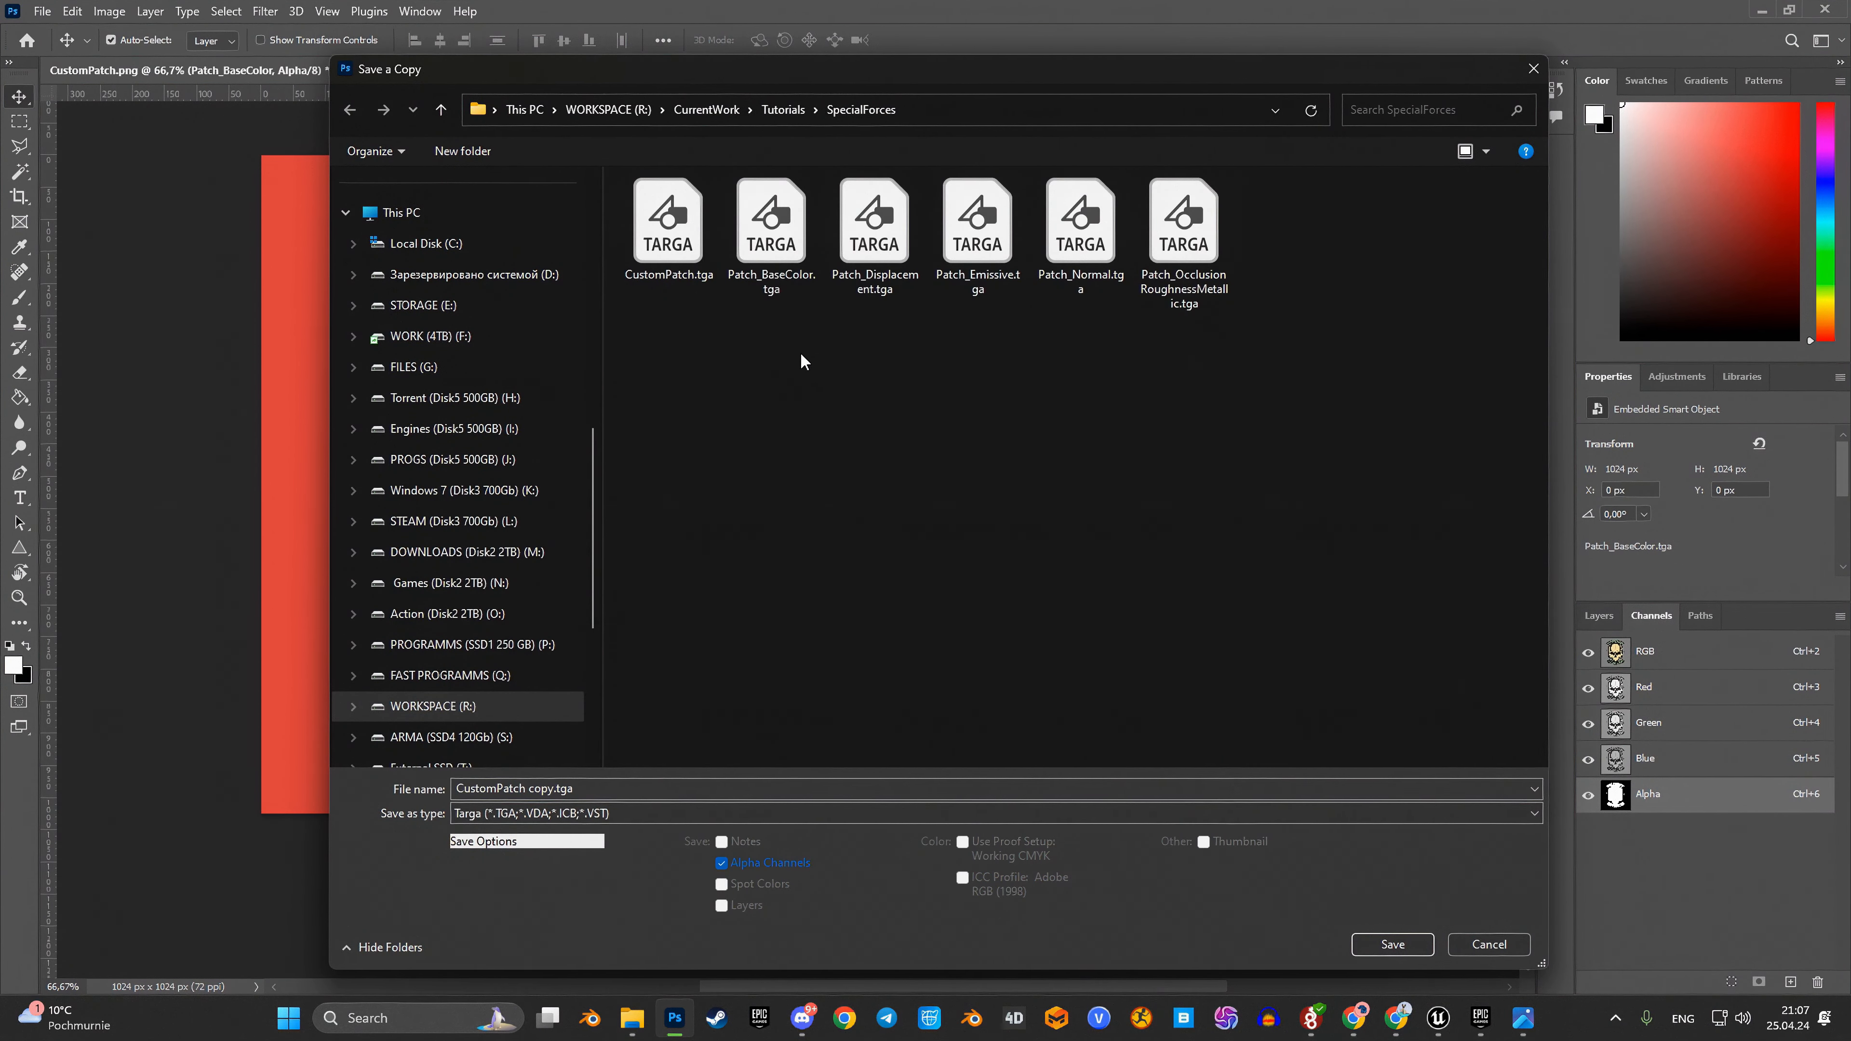
{"action": "left_click", "coordinate": [776, 242]}
{"action": "left_click", "coordinate": [1392, 945]}
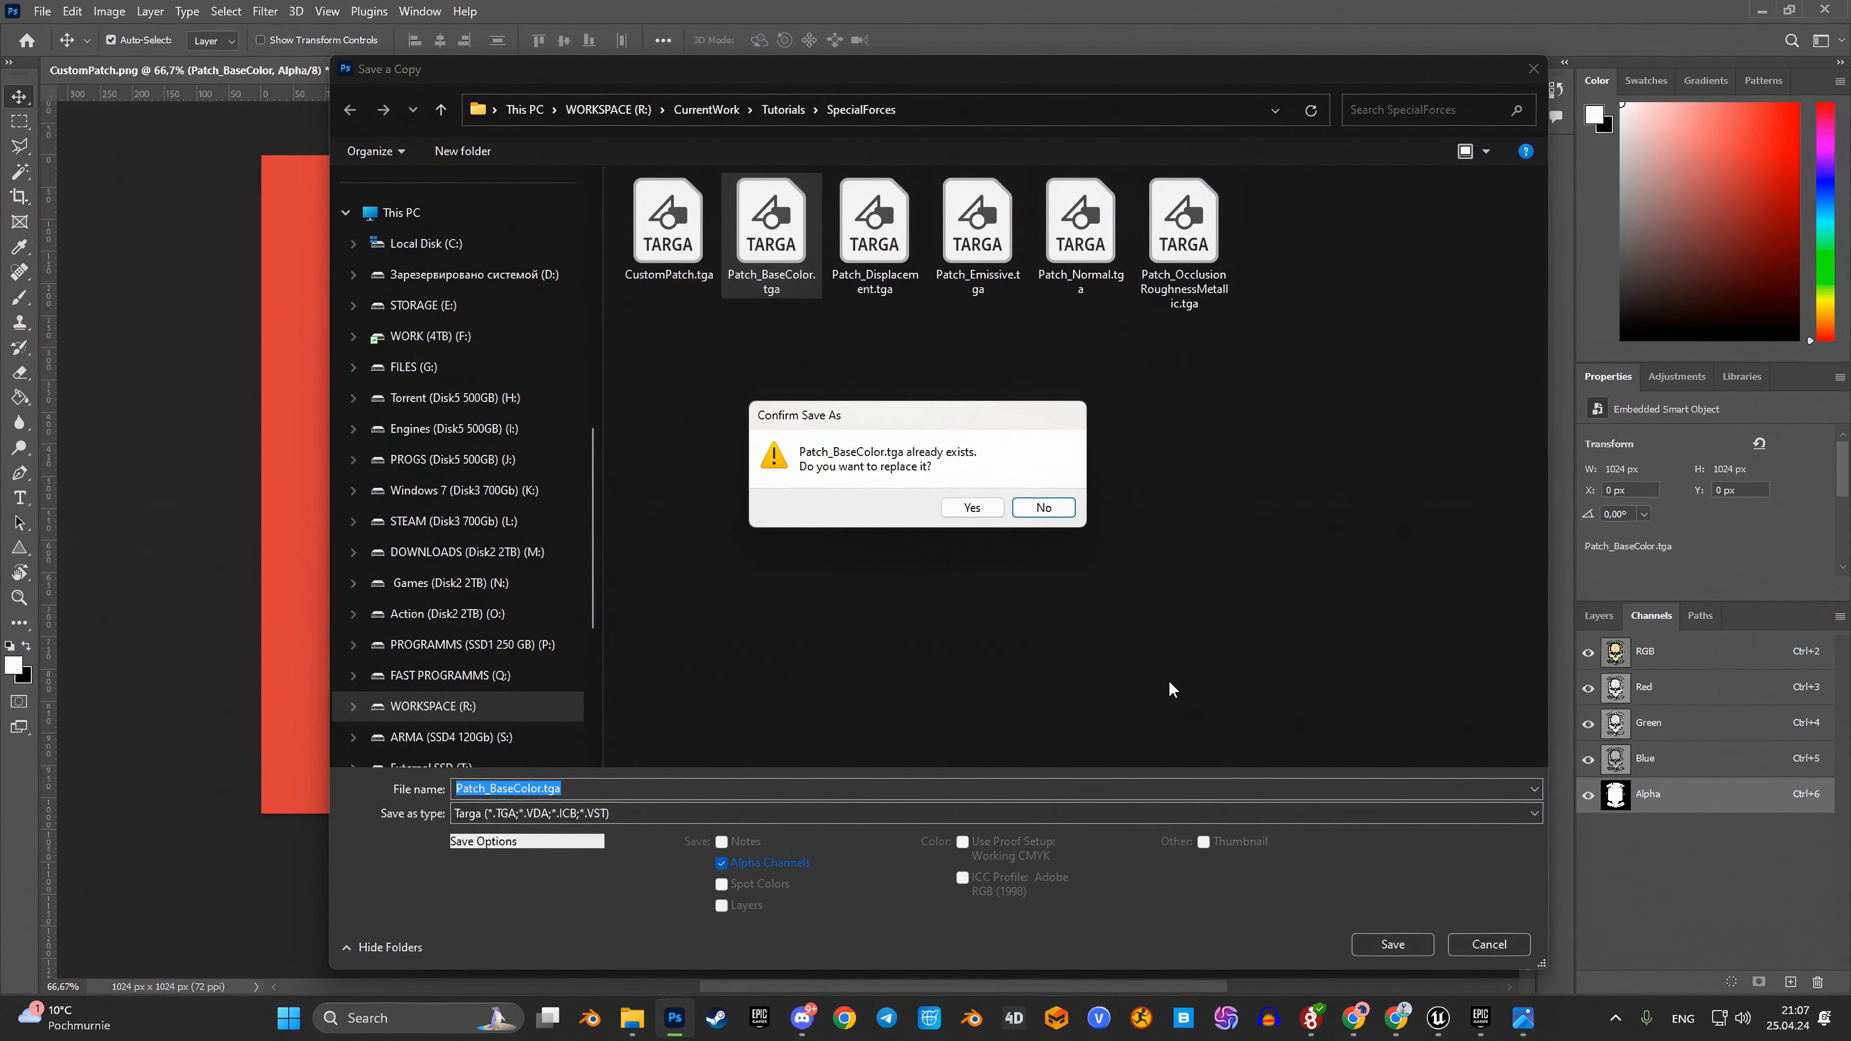
{"action": "left_click", "coordinate": [977, 510]}
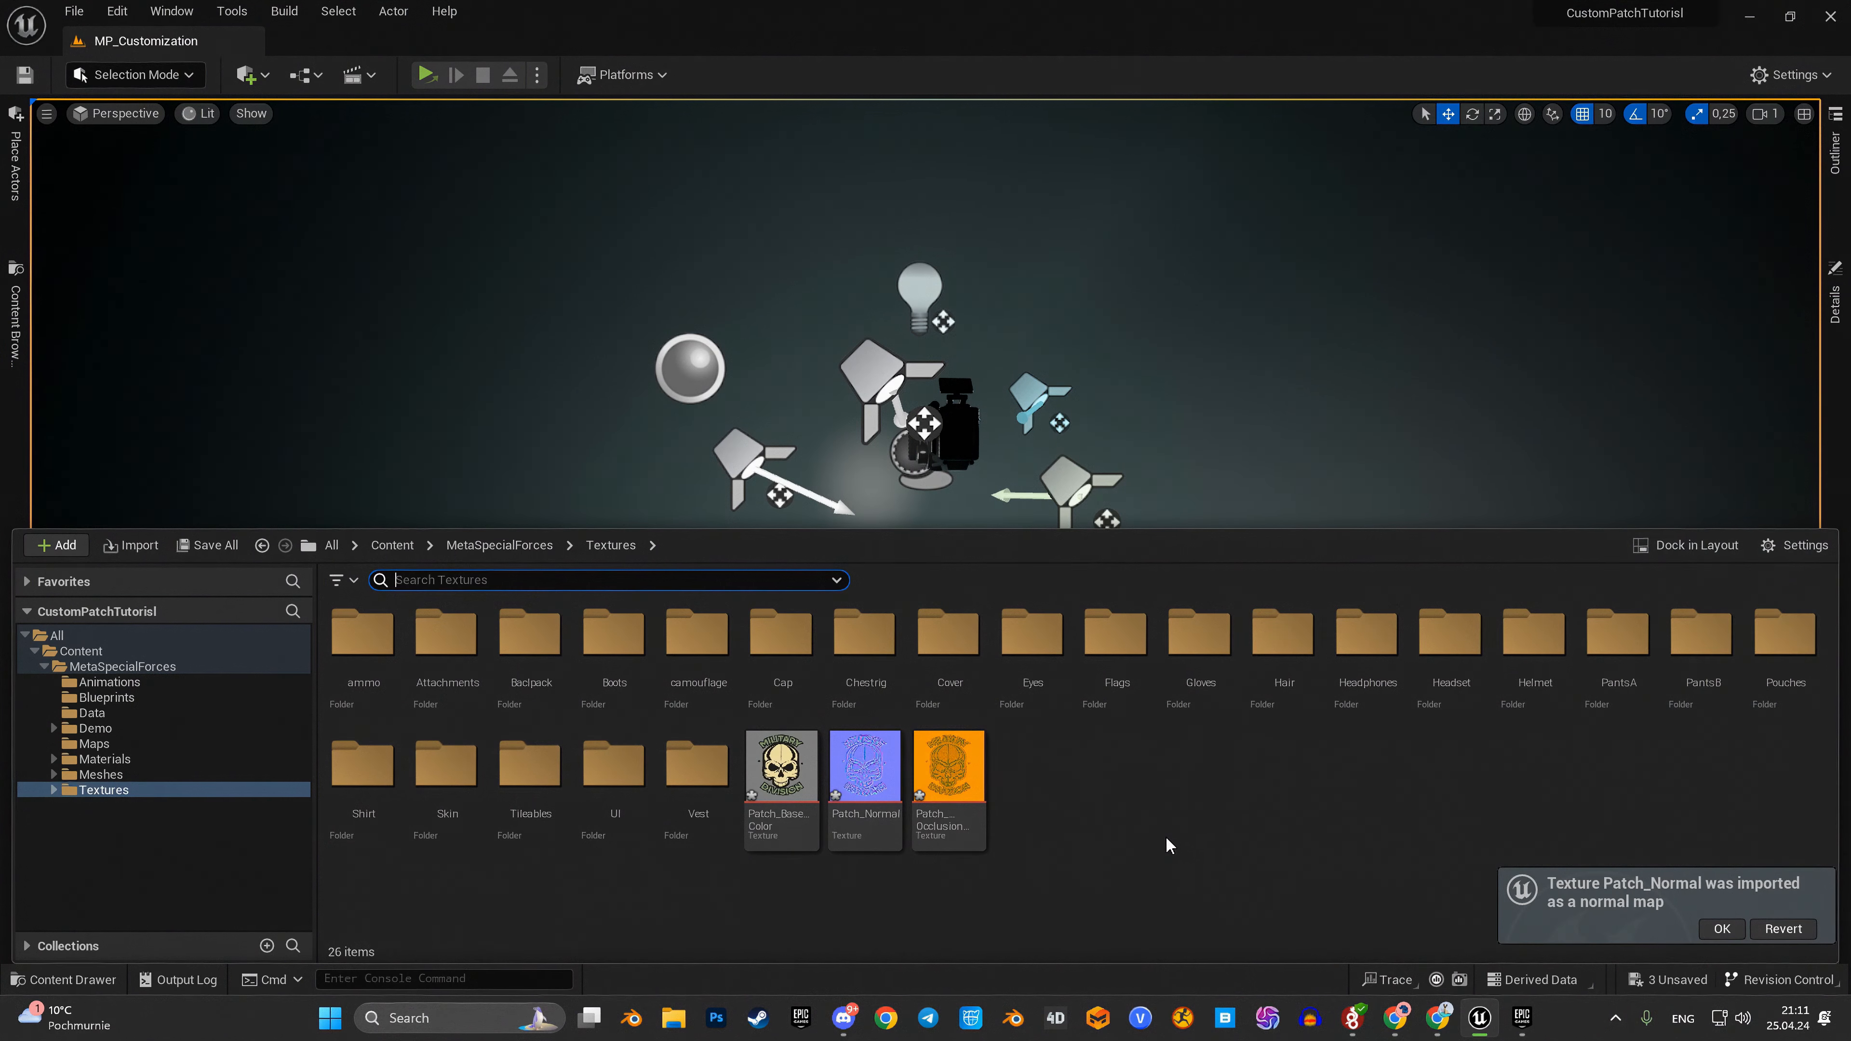
Step: In Unreal Editor, set the Patch_OcclusionRoughnessMetallic texture's Compression Settings to Masks (no sRGB), then save and close the texture
{"action": "mouse_move", "coordinate": [956, 771]}
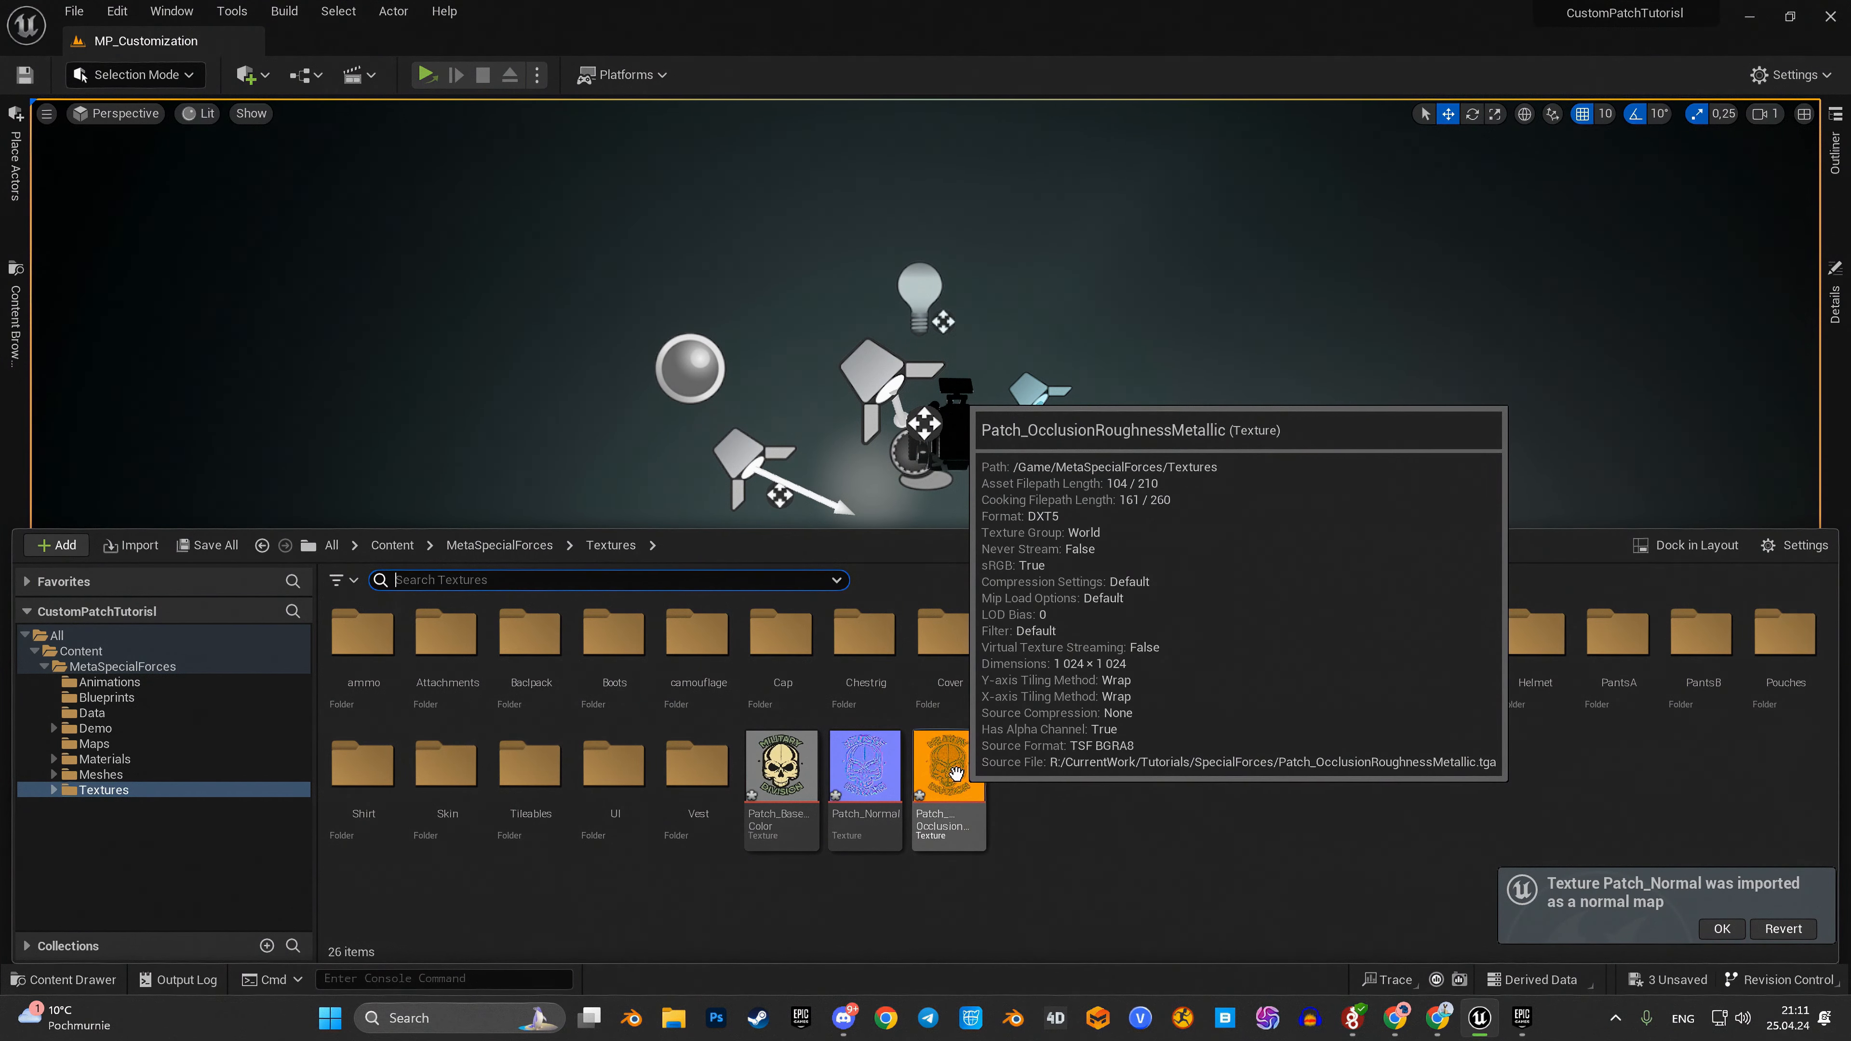
{"action": "double_click", "coordinate": [955, 771]}
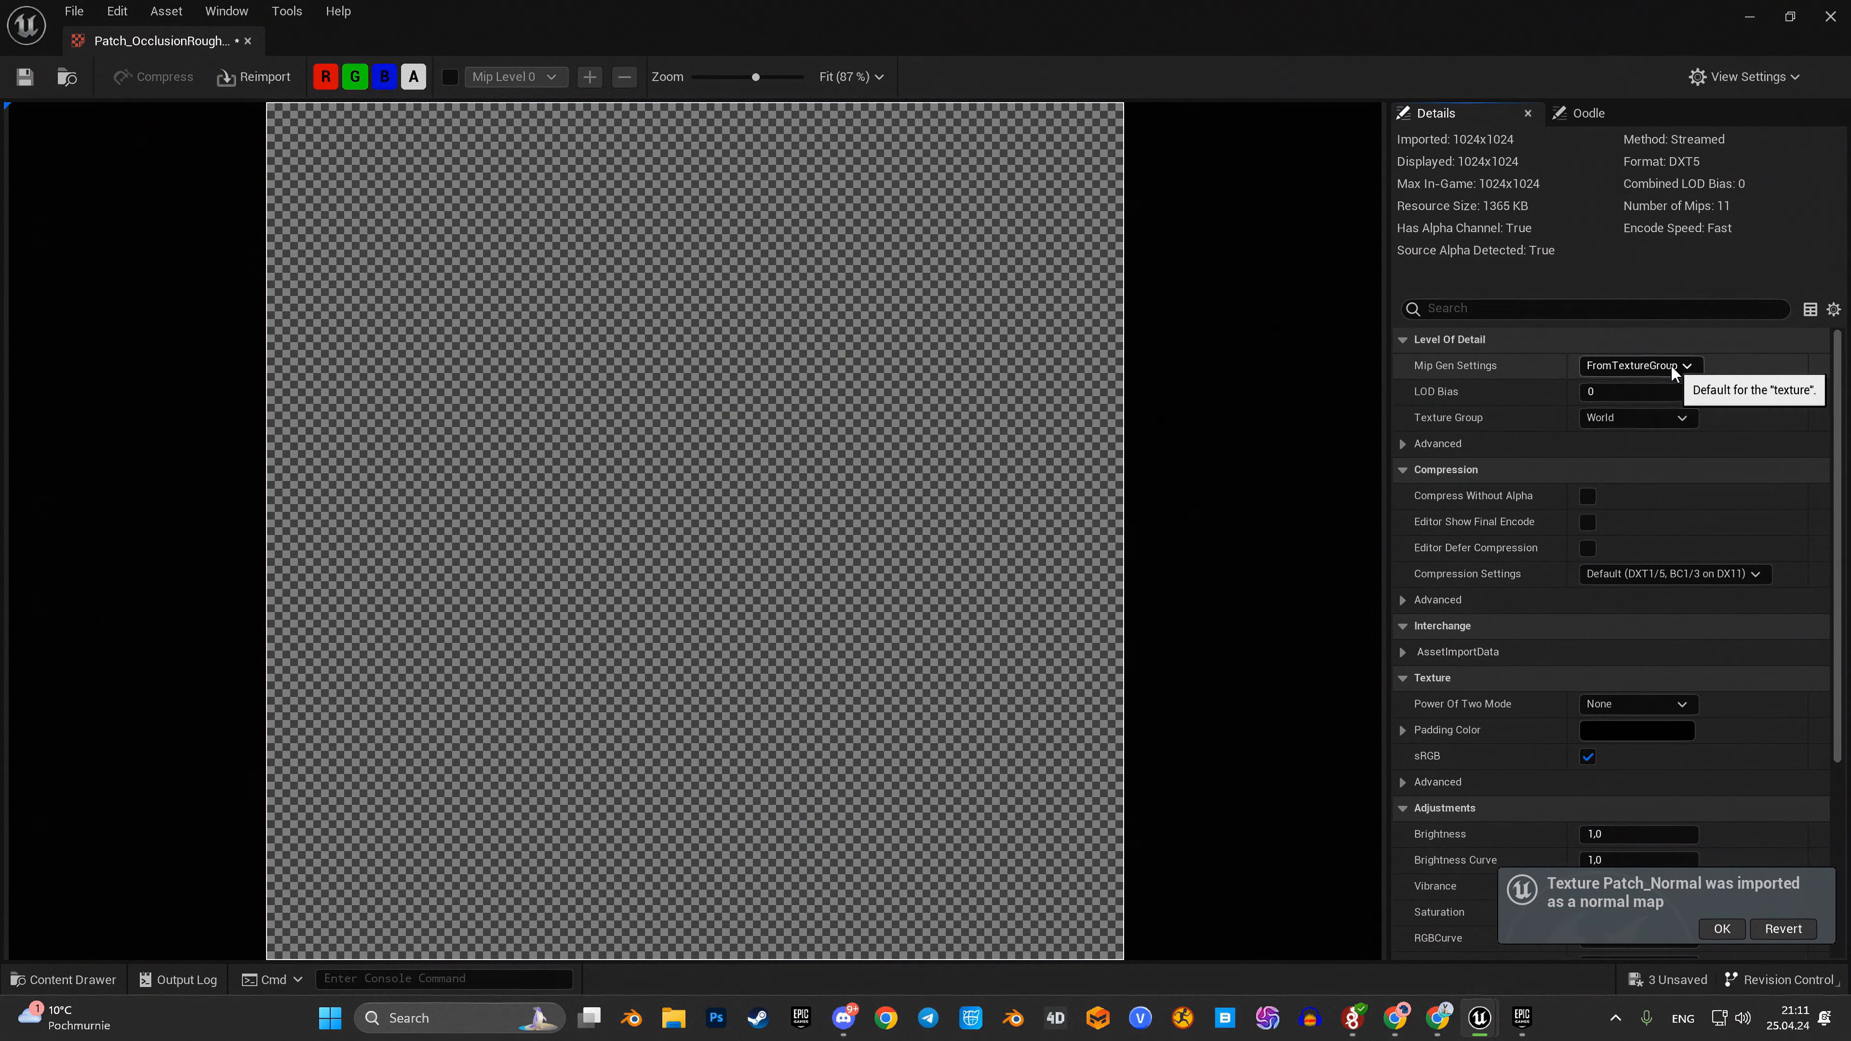
{"action": "left_click", "coordinate": [1671, 365]}
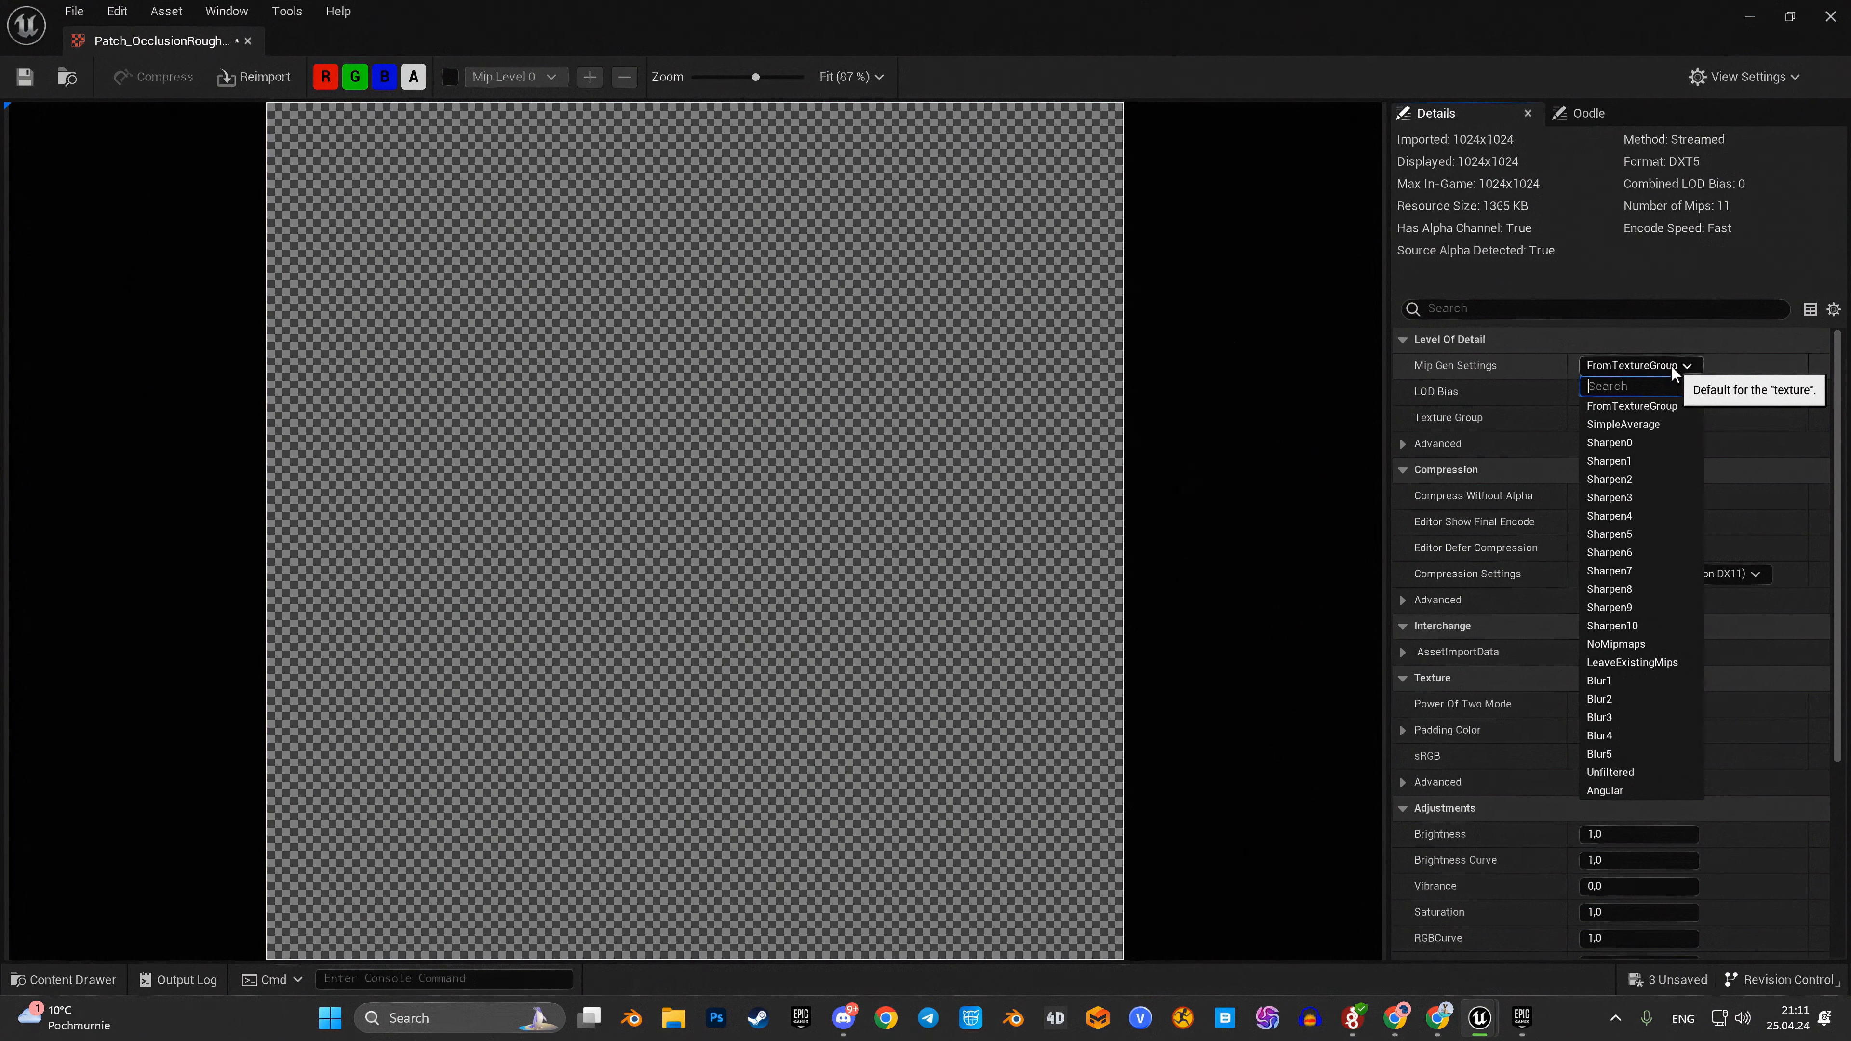
{"action": "left_click", "coordinate": [1737, 365]}
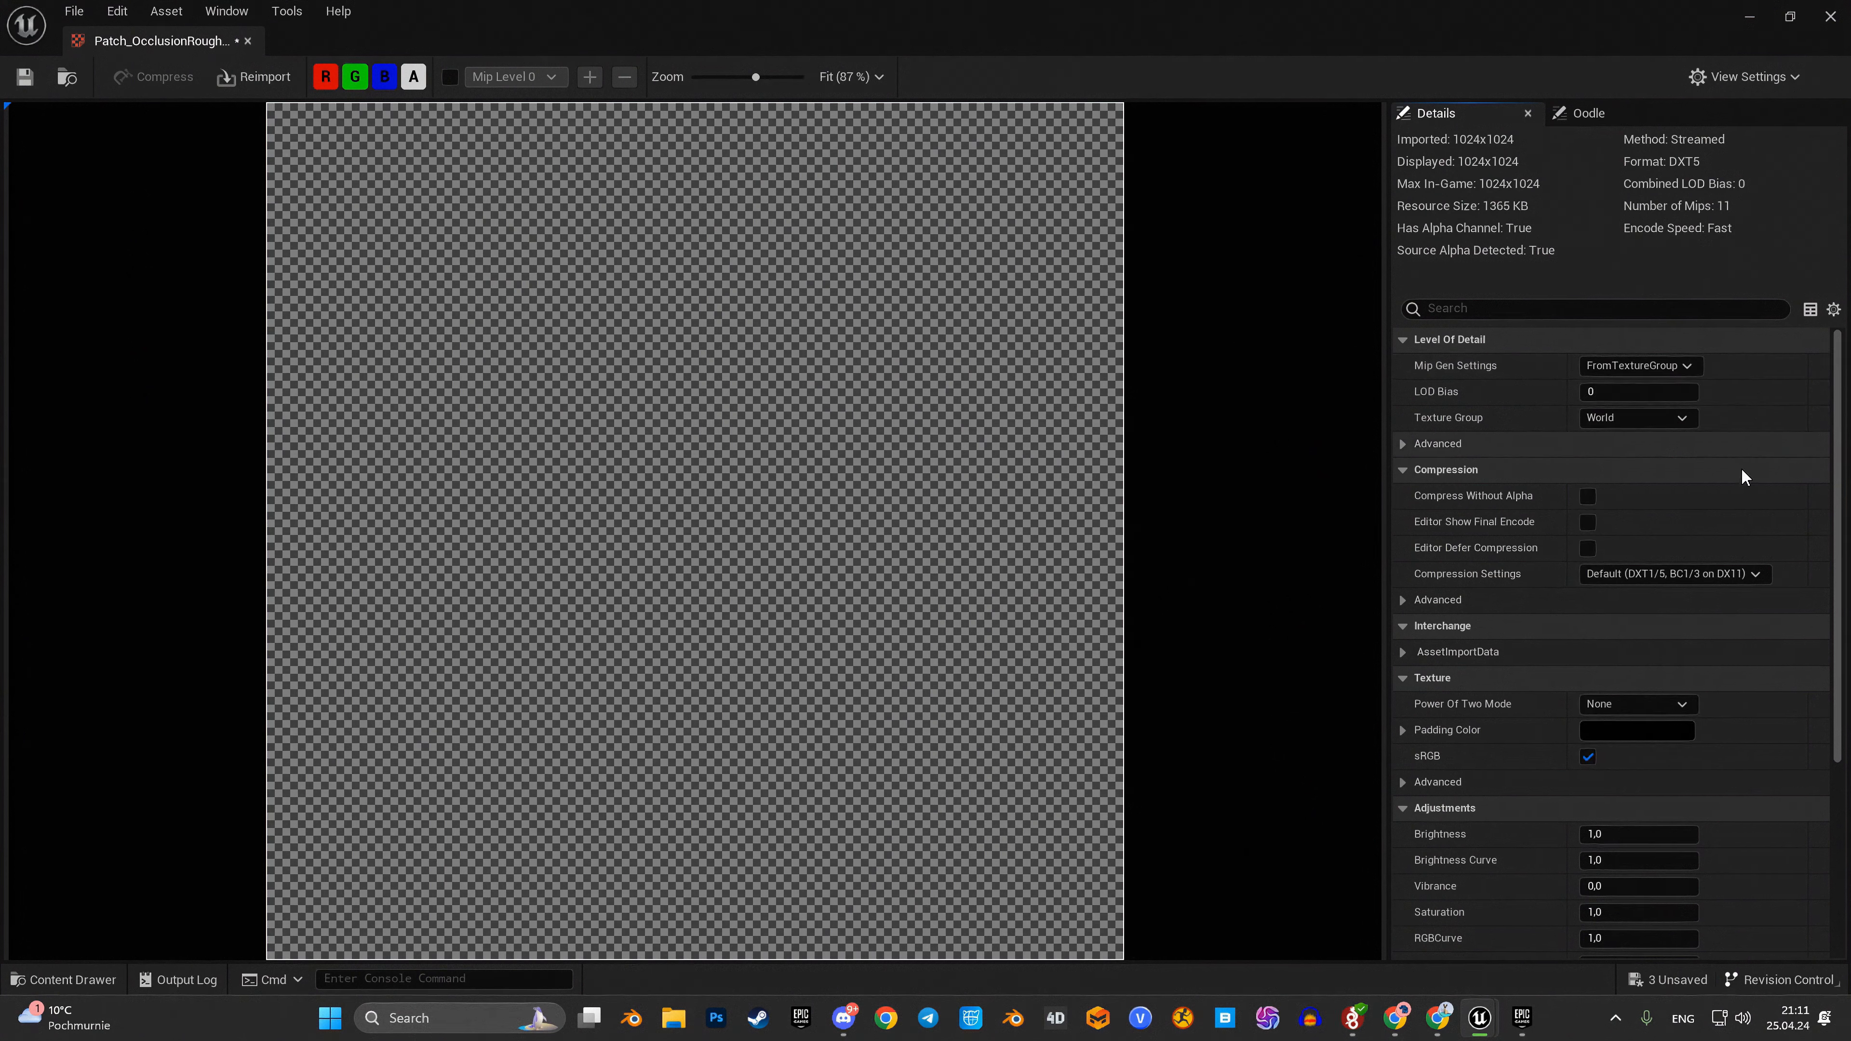
{"action": "left_click", "coordinate": [1696, 574]}
{"action": "left_click", "coordinate": [1637, 628]}
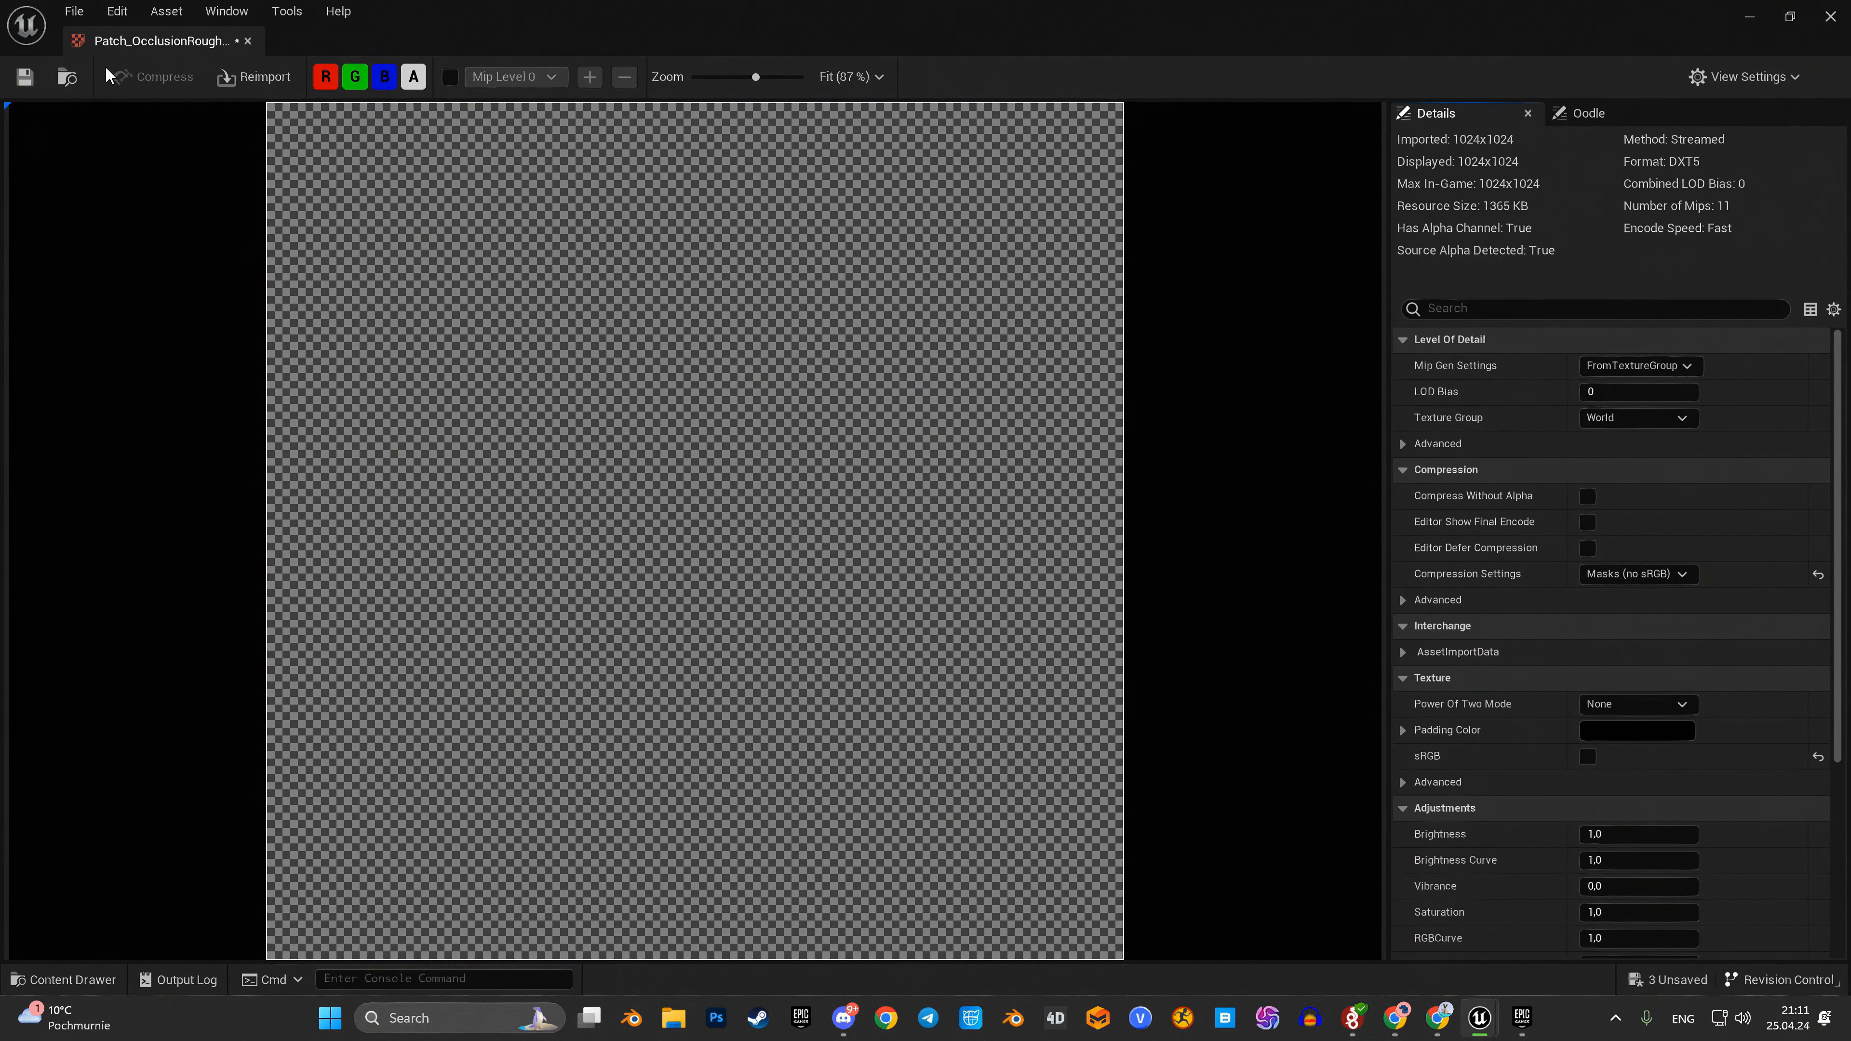
{"action": "scroll", "coordinate": [1645, 612], "scroll_direction": "down", "scroll_amount": 5}
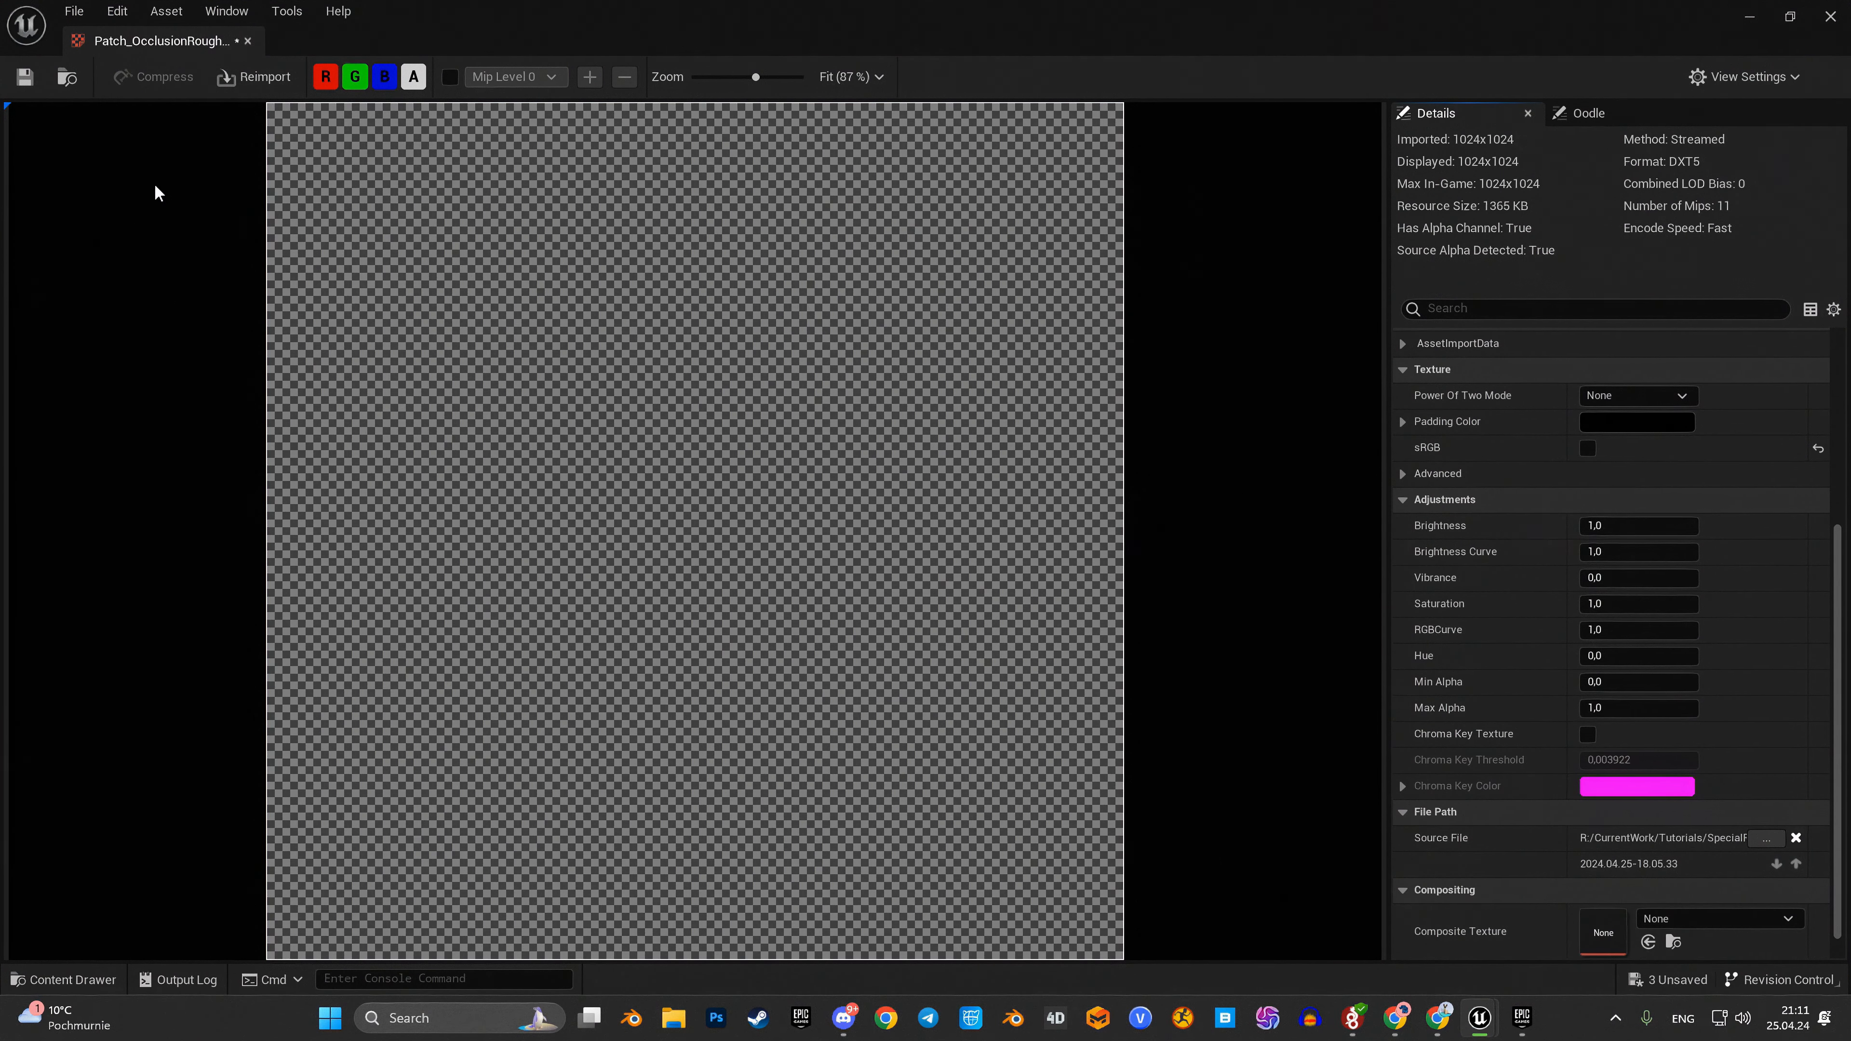
{"action": "left_click", "coordinate": [21, 77]}
{"action": "left_click", "coordinate": [247, 41]}
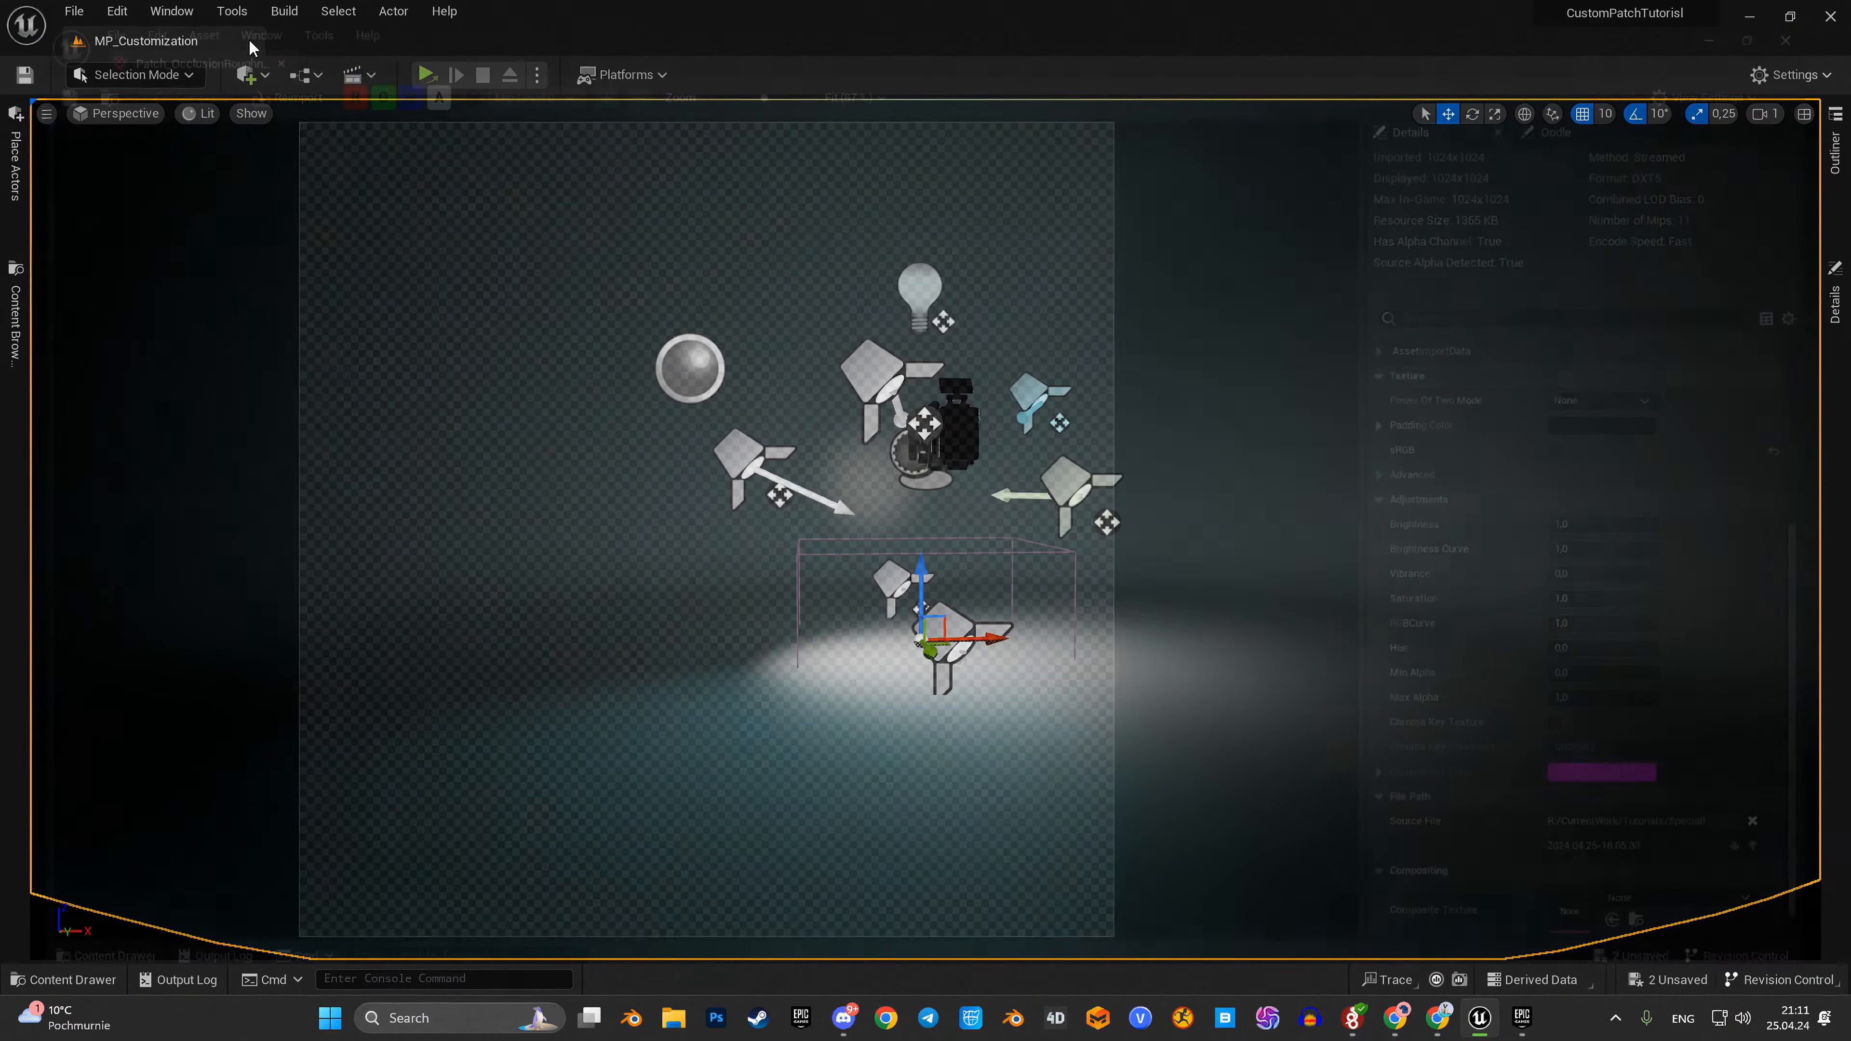
Step: Open the Patch_BaseColor texture from the Textures folder and look through its detail settings, including the advanced compositing options
{"action": "left_click", "coordinate": [65, 979]}
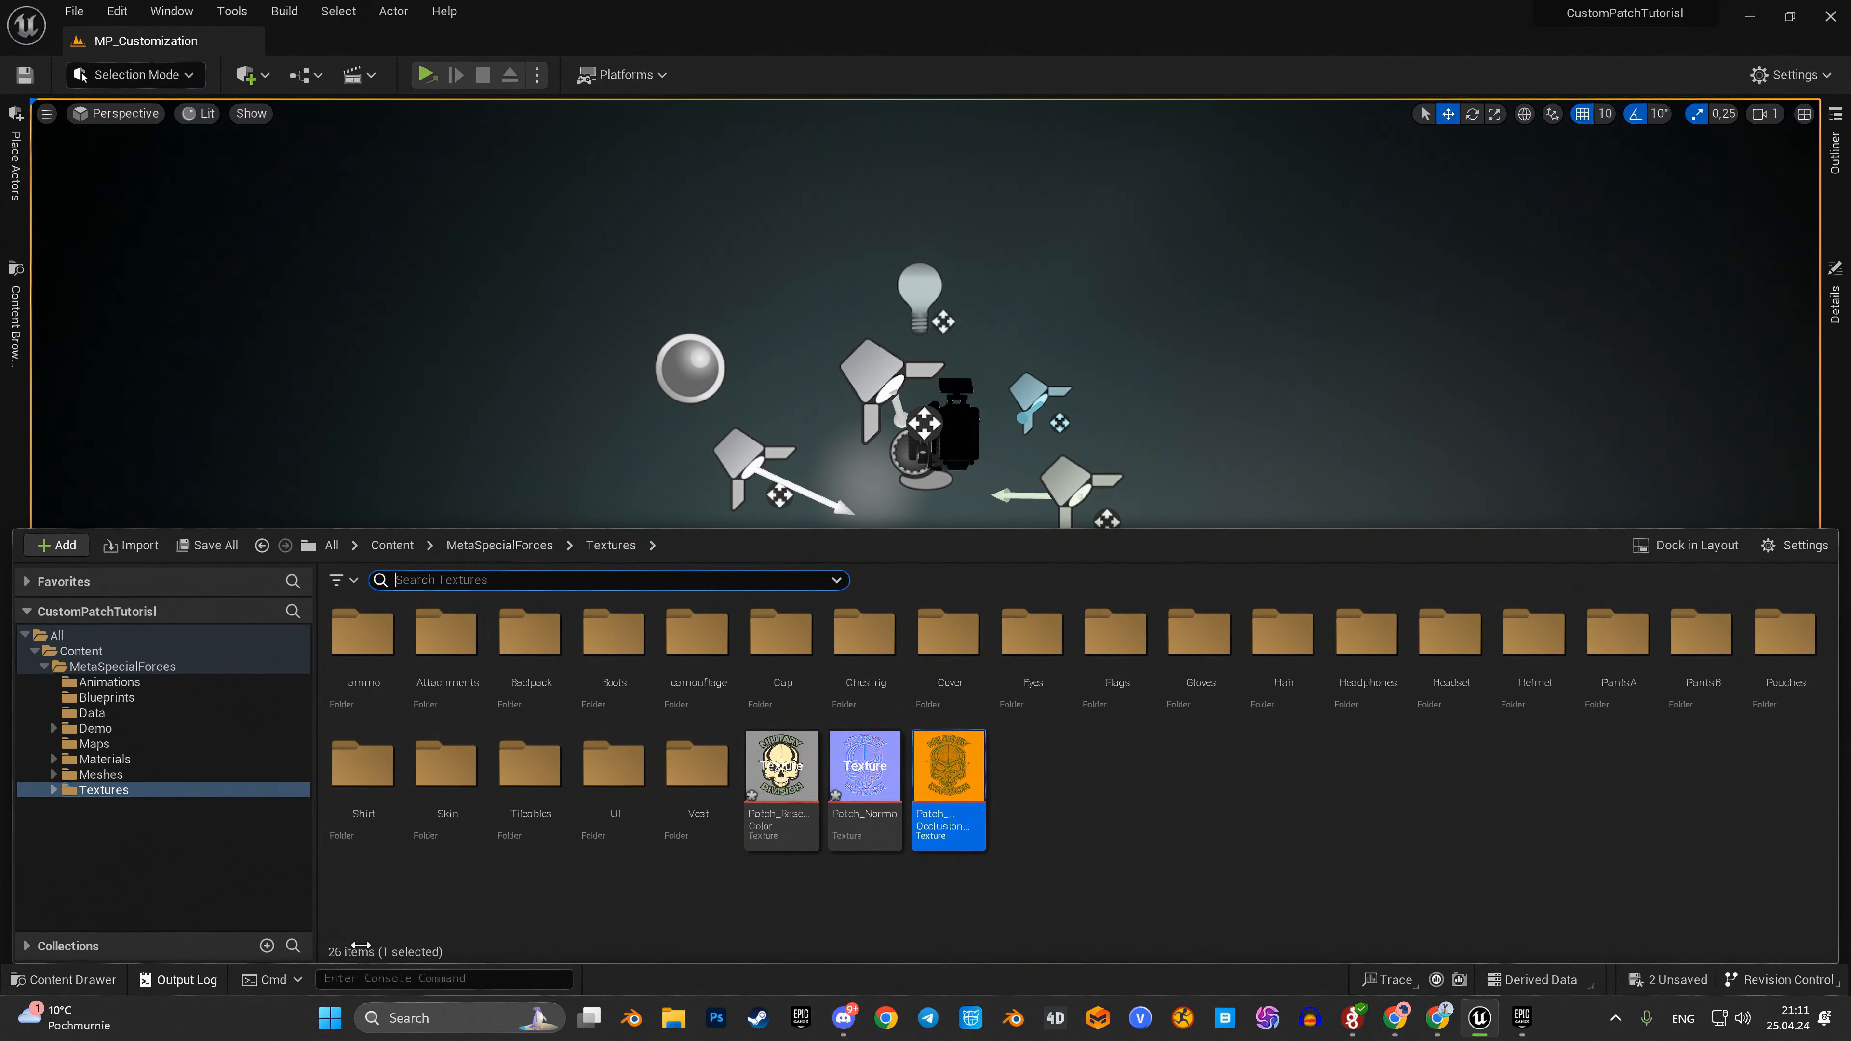
{"action": "left_click", "coordinate": [787, 784]}
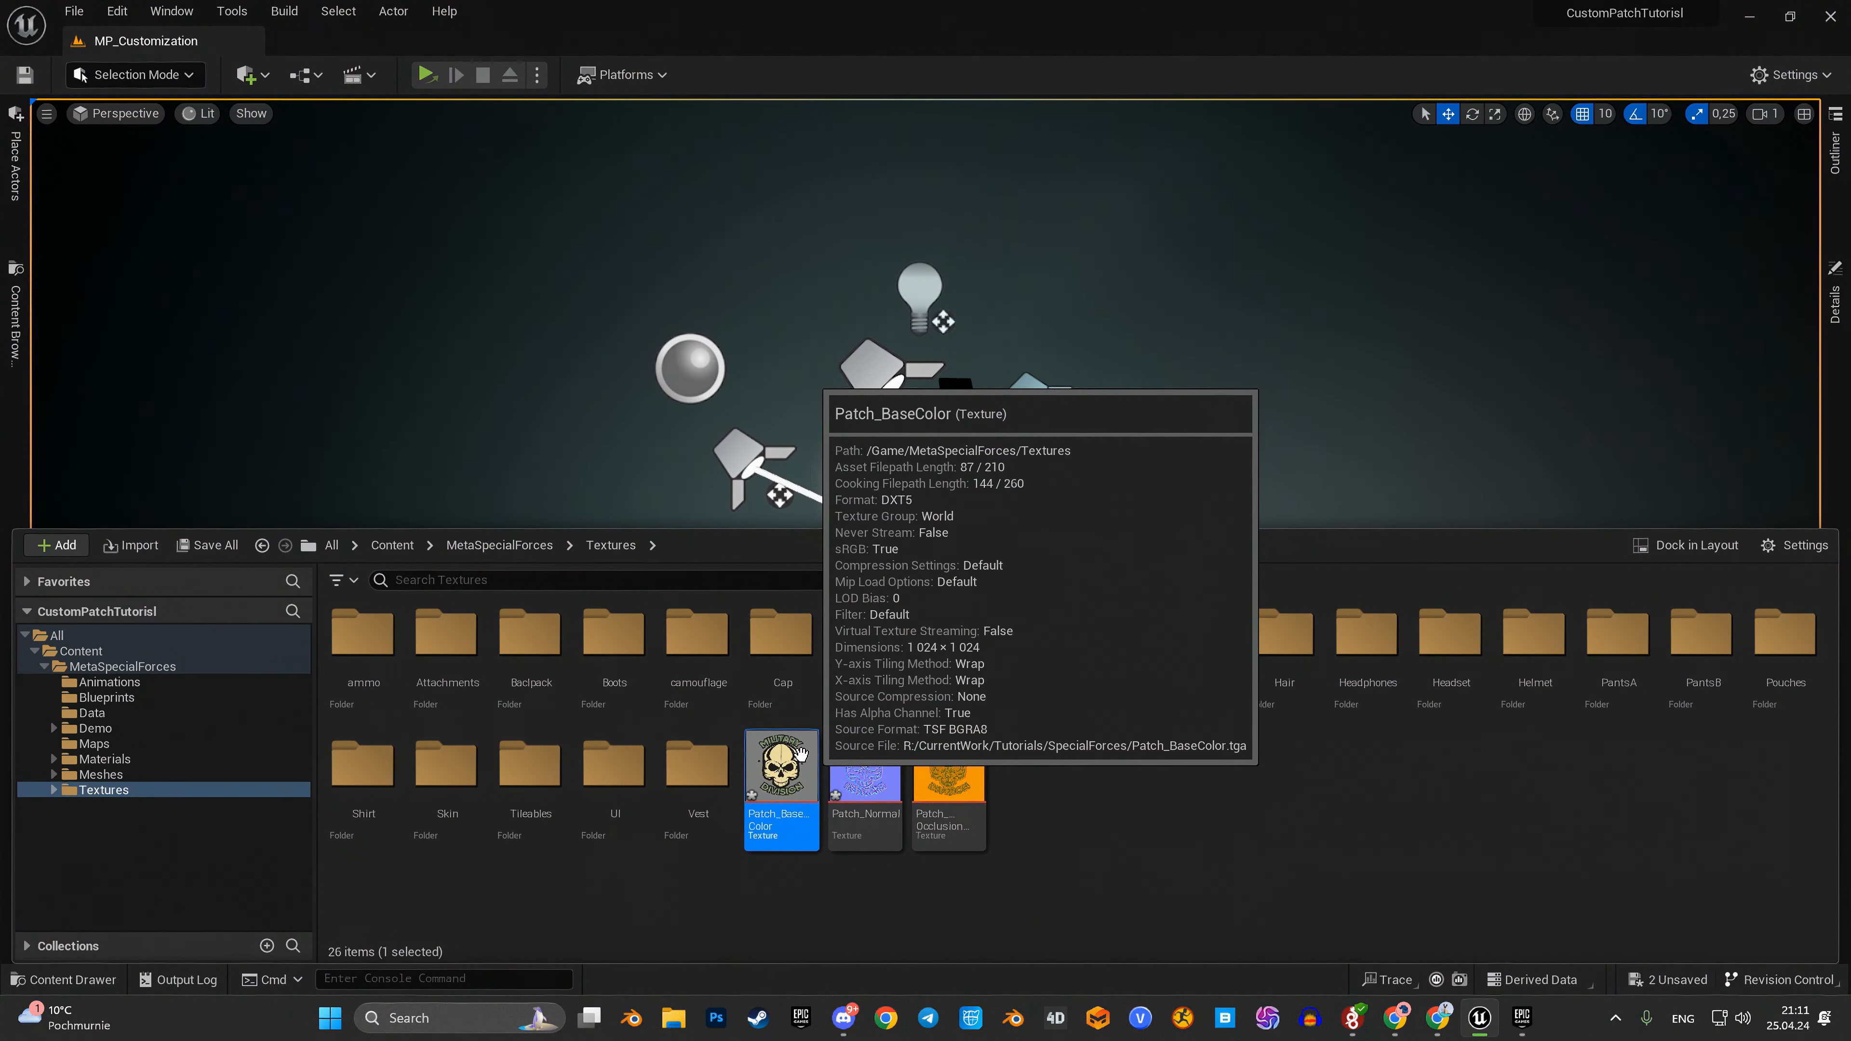
{"action": "double_click", "coordinate": [787, 783]}
{"action": "scroll", "coordinate": [1508, 632], "scroll_direction": "down", "scroll_amount": 5}
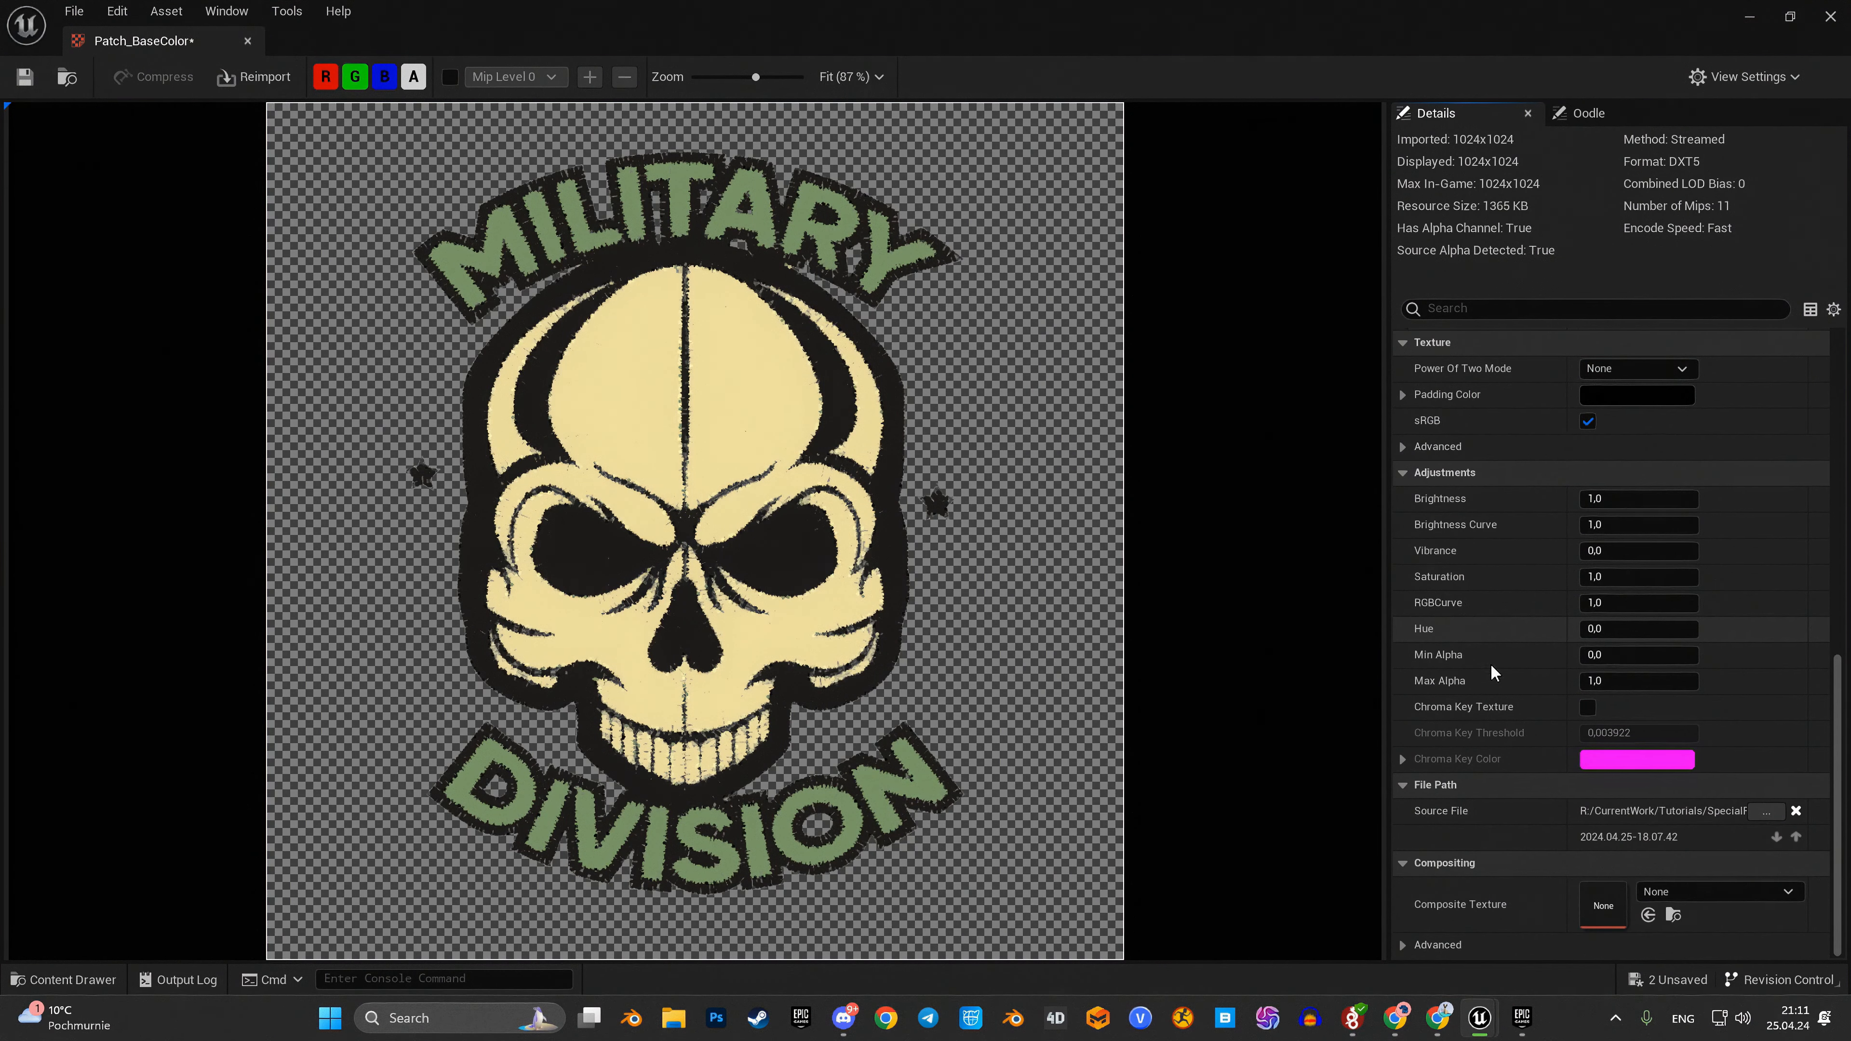
{"action": "left_click", "coordinate": [1402, 943]}
{"action": "scroll", "coordinate": [1486, 802], "scroll_direction": "down", "scroll_amount": 1}
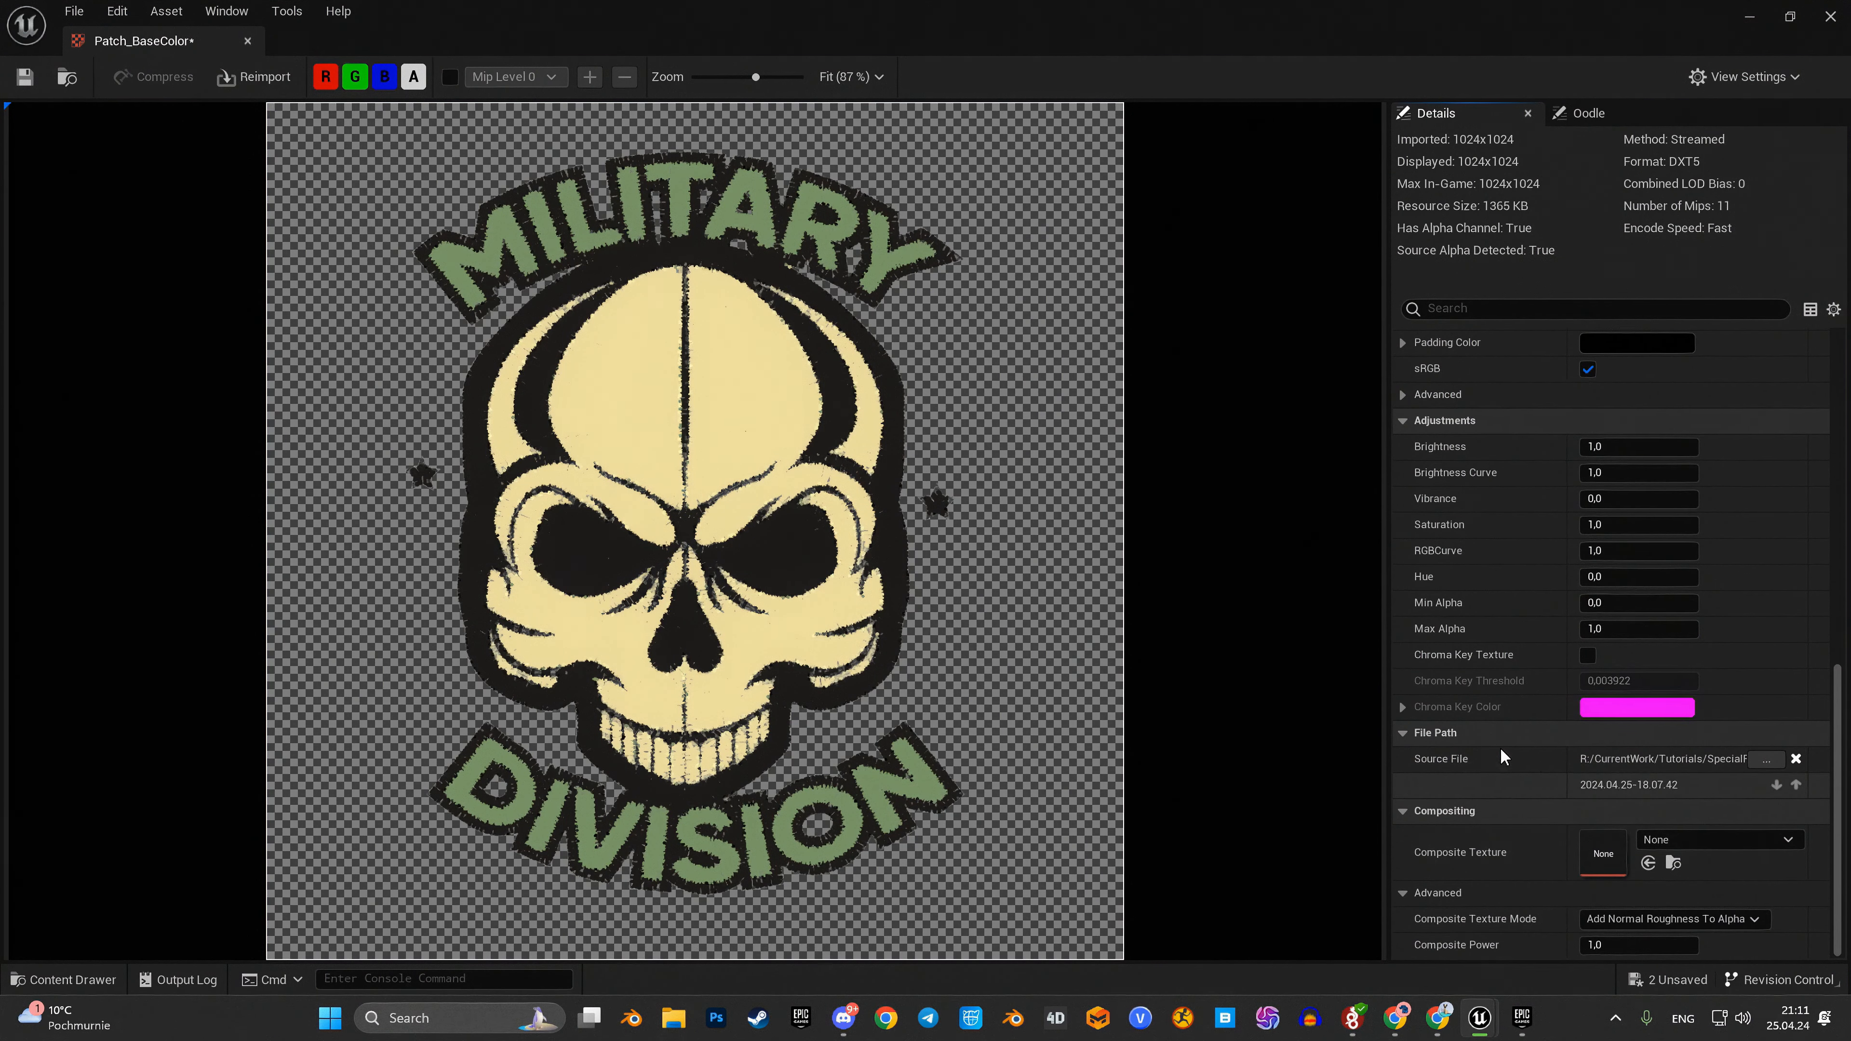
{"action": "scroll", "coordinate": [1520, 629], "scroll_direction": "up", "scroll_amount": 12}
{"action": "scroll", "coordinate": [1521, 621], "scroll_direction": "up", "scroll_amount": 4}
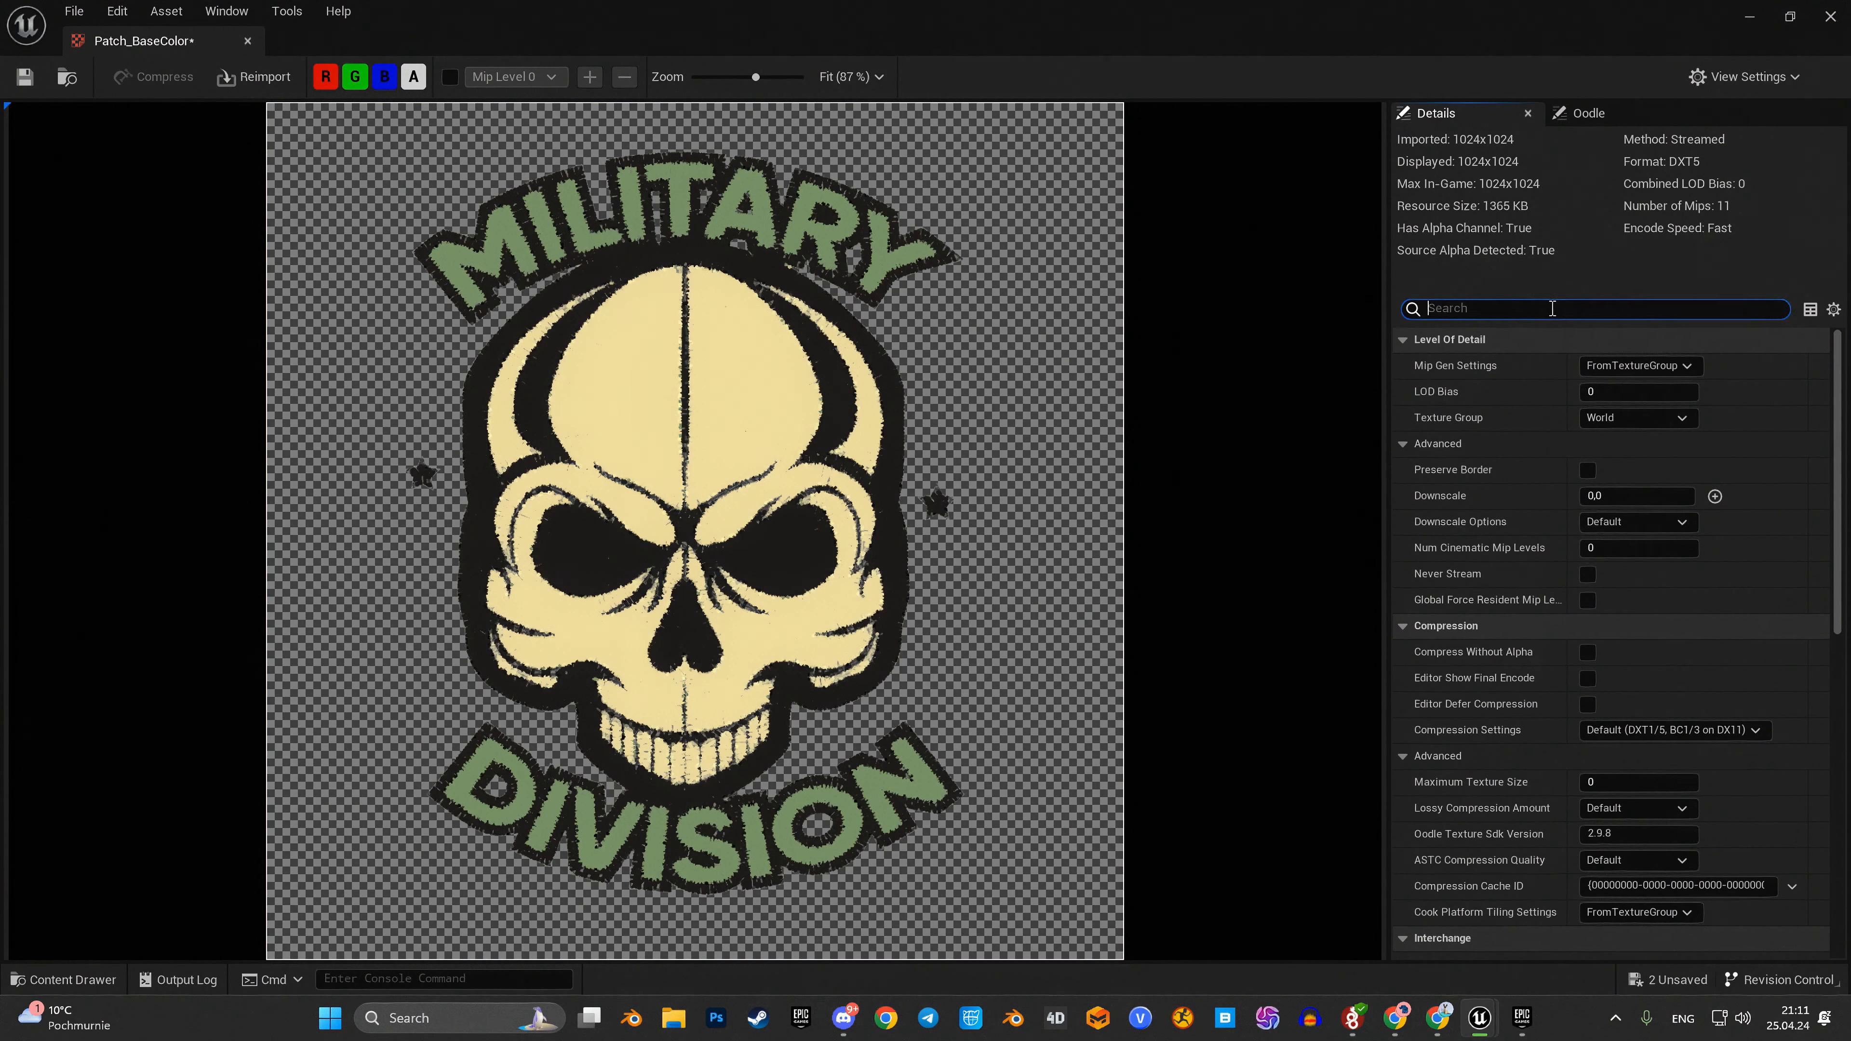
Step: Set the Patch_BaseColor texture's X-axis and Y-axis Tiling Method to Clamp, then save and close the texture
{"action": "type", "text": "wra"}
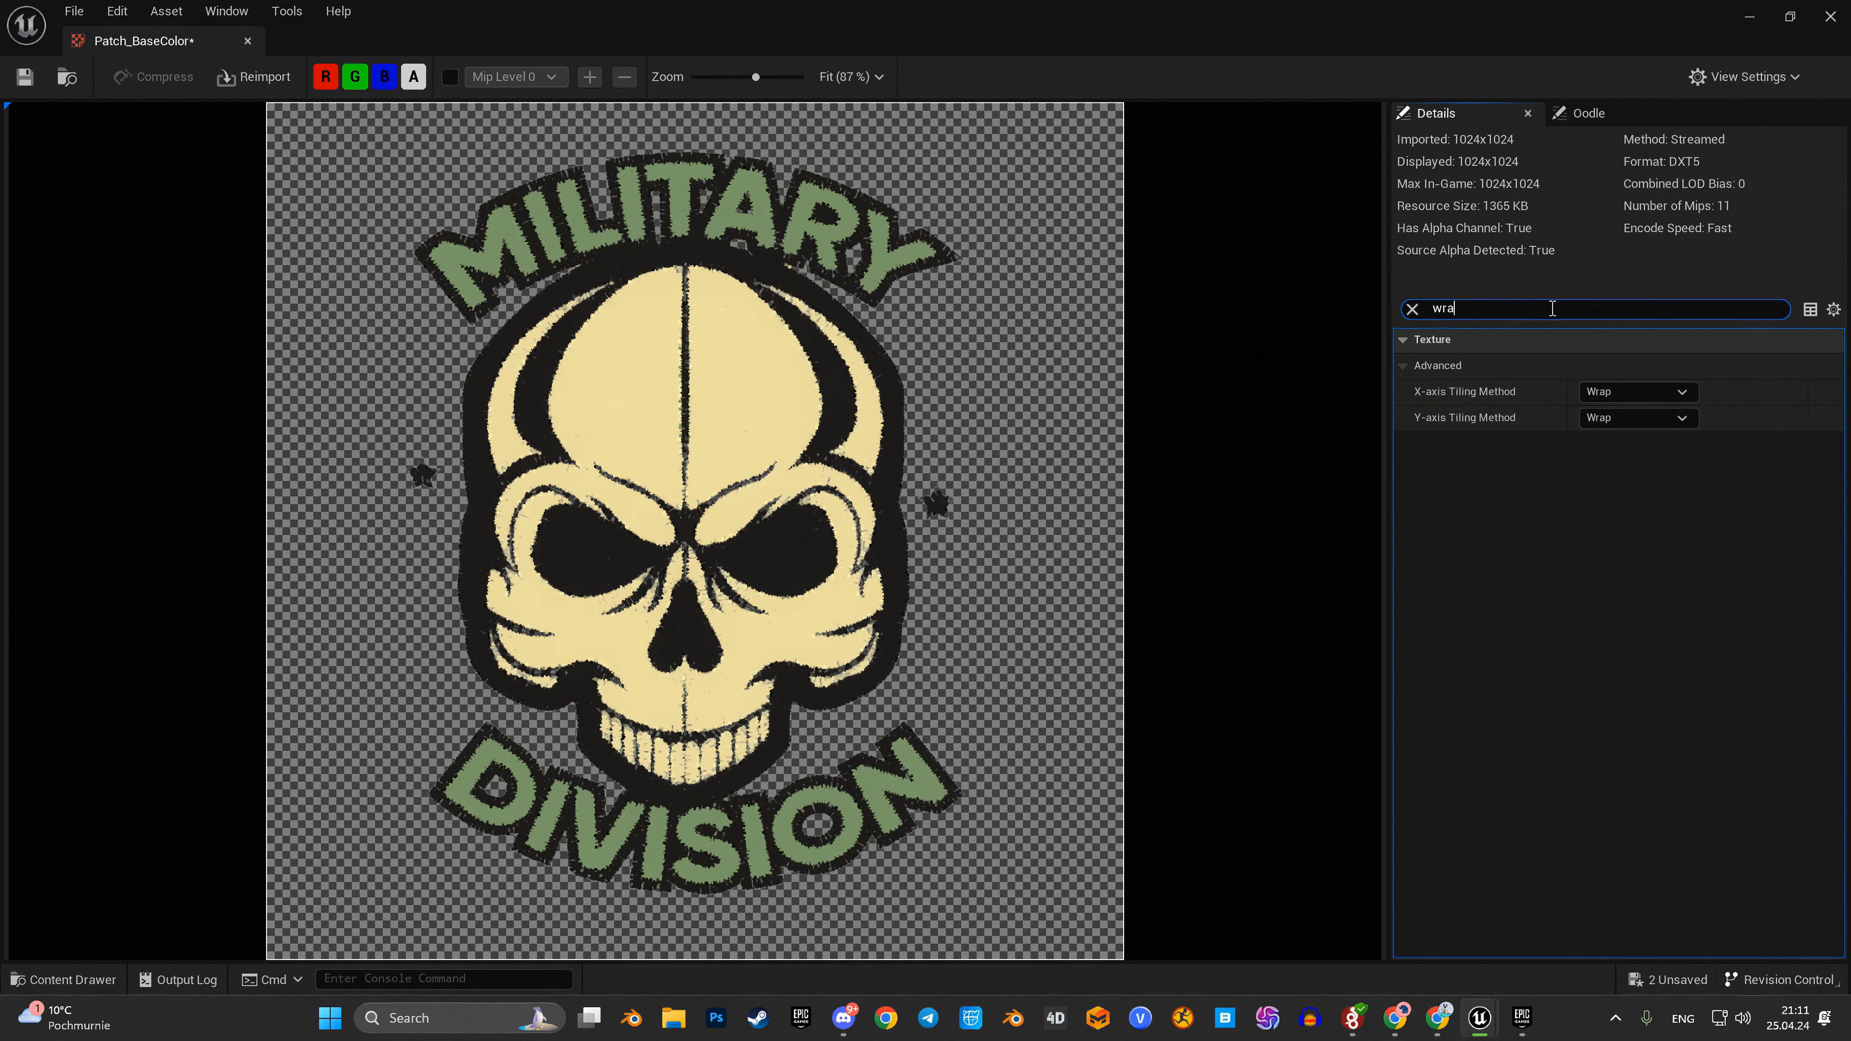
{"action": "left_click", "coordinate": [1620, 394]}
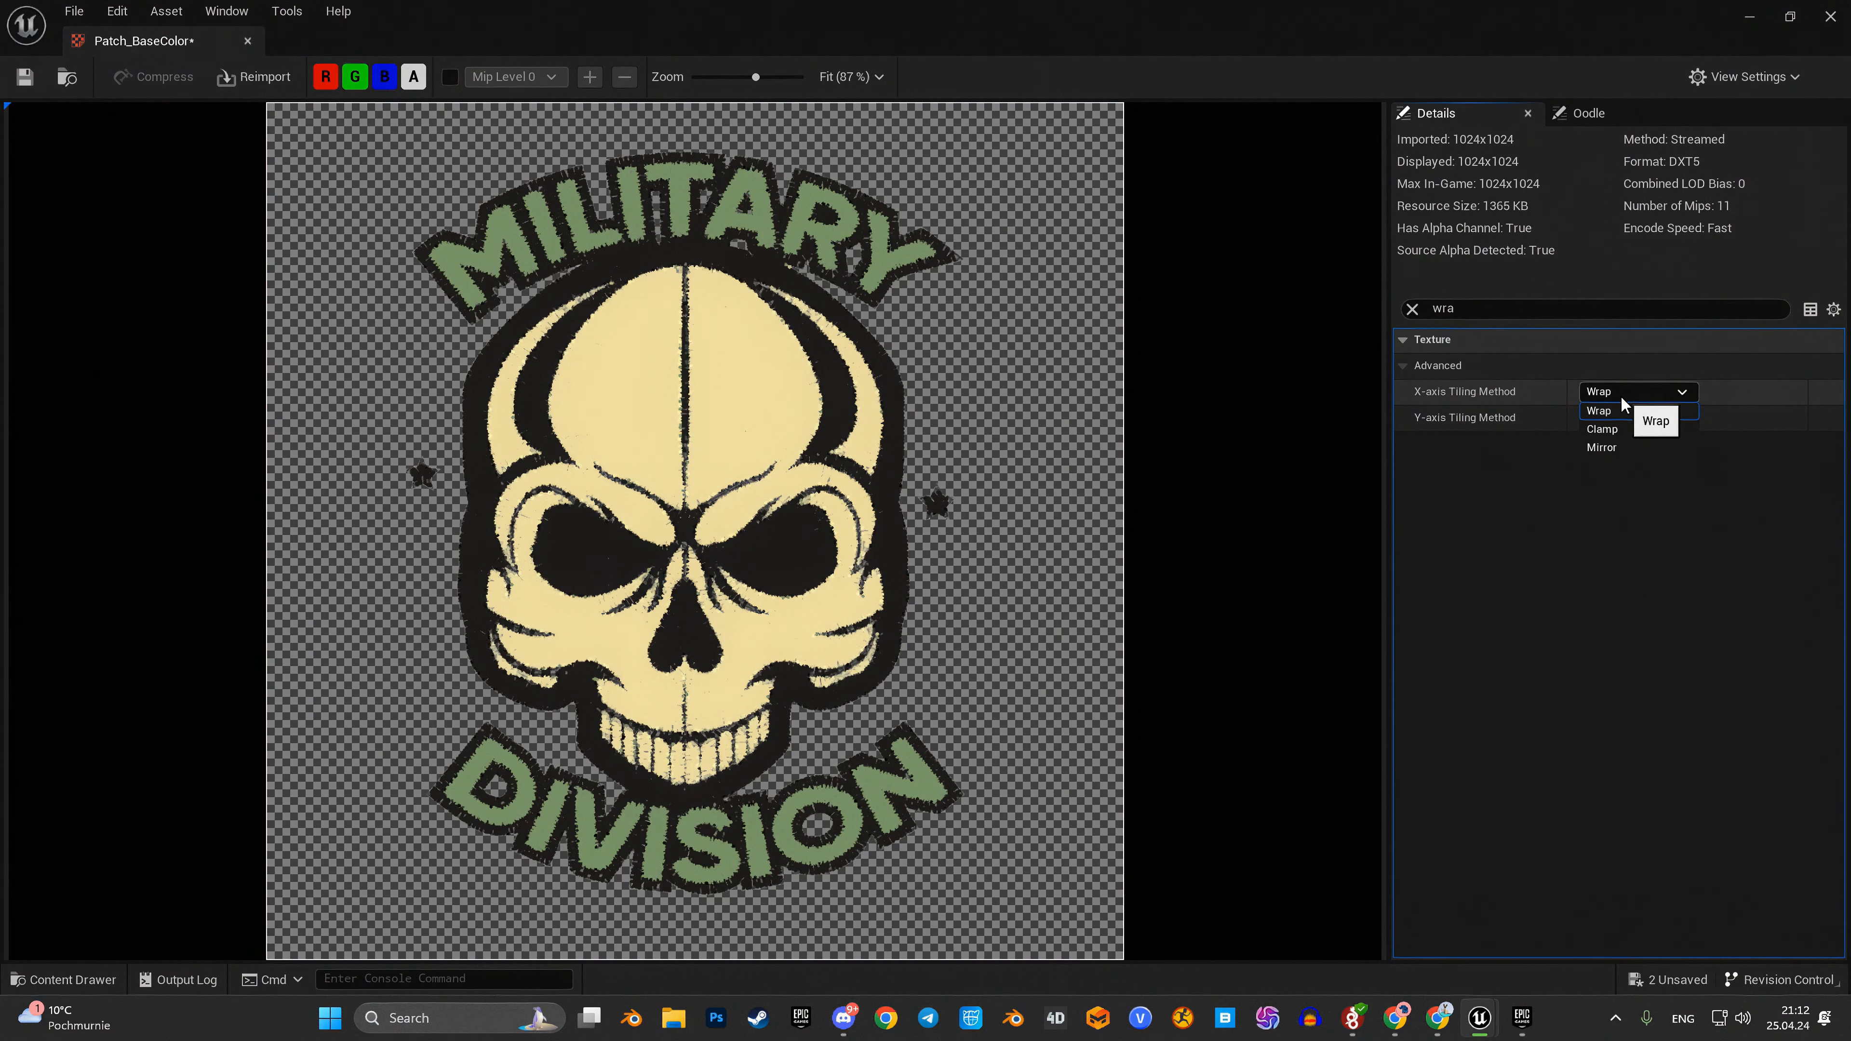
{"action": "left_click", "coordinate": [1622, 430]}
{"action": "left_click", "coordinate": [1631, 417]}
{"action": "left_click", "coordinate": [1612, 457]}
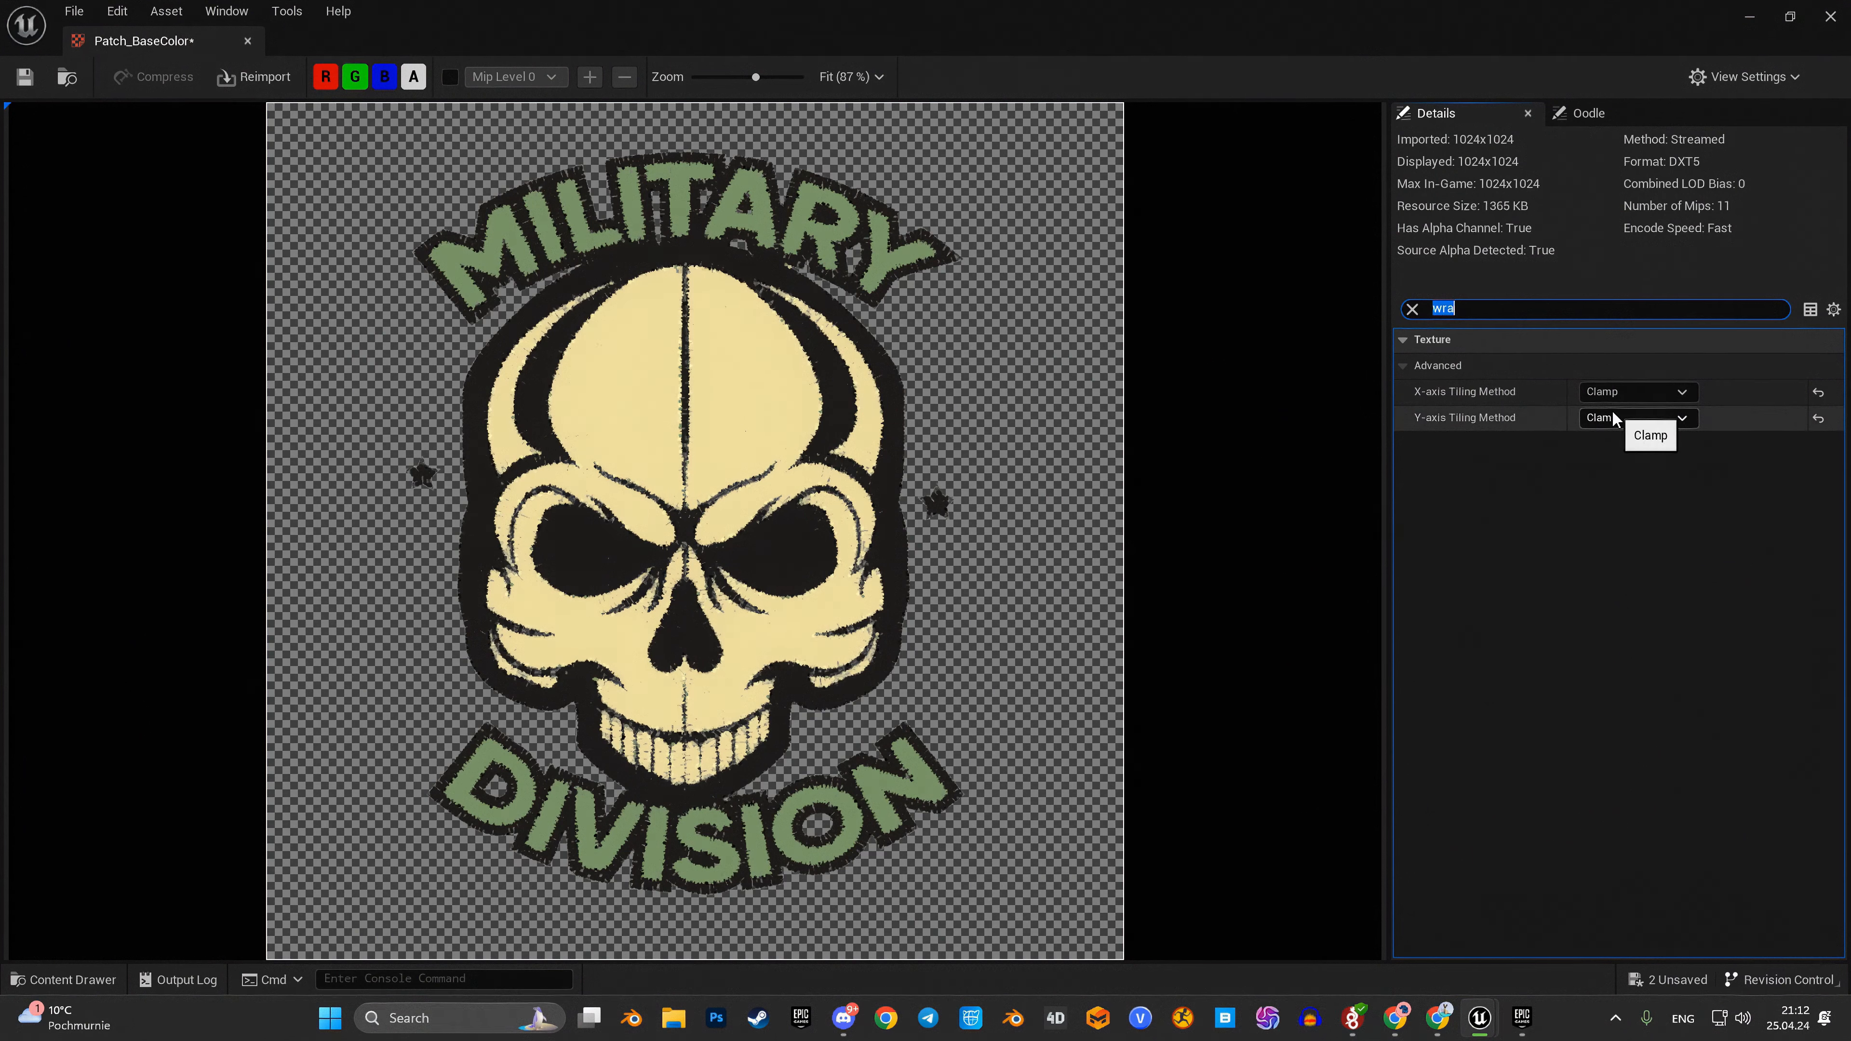
{"action": "left_click", "coordinate": [1412, 309]}
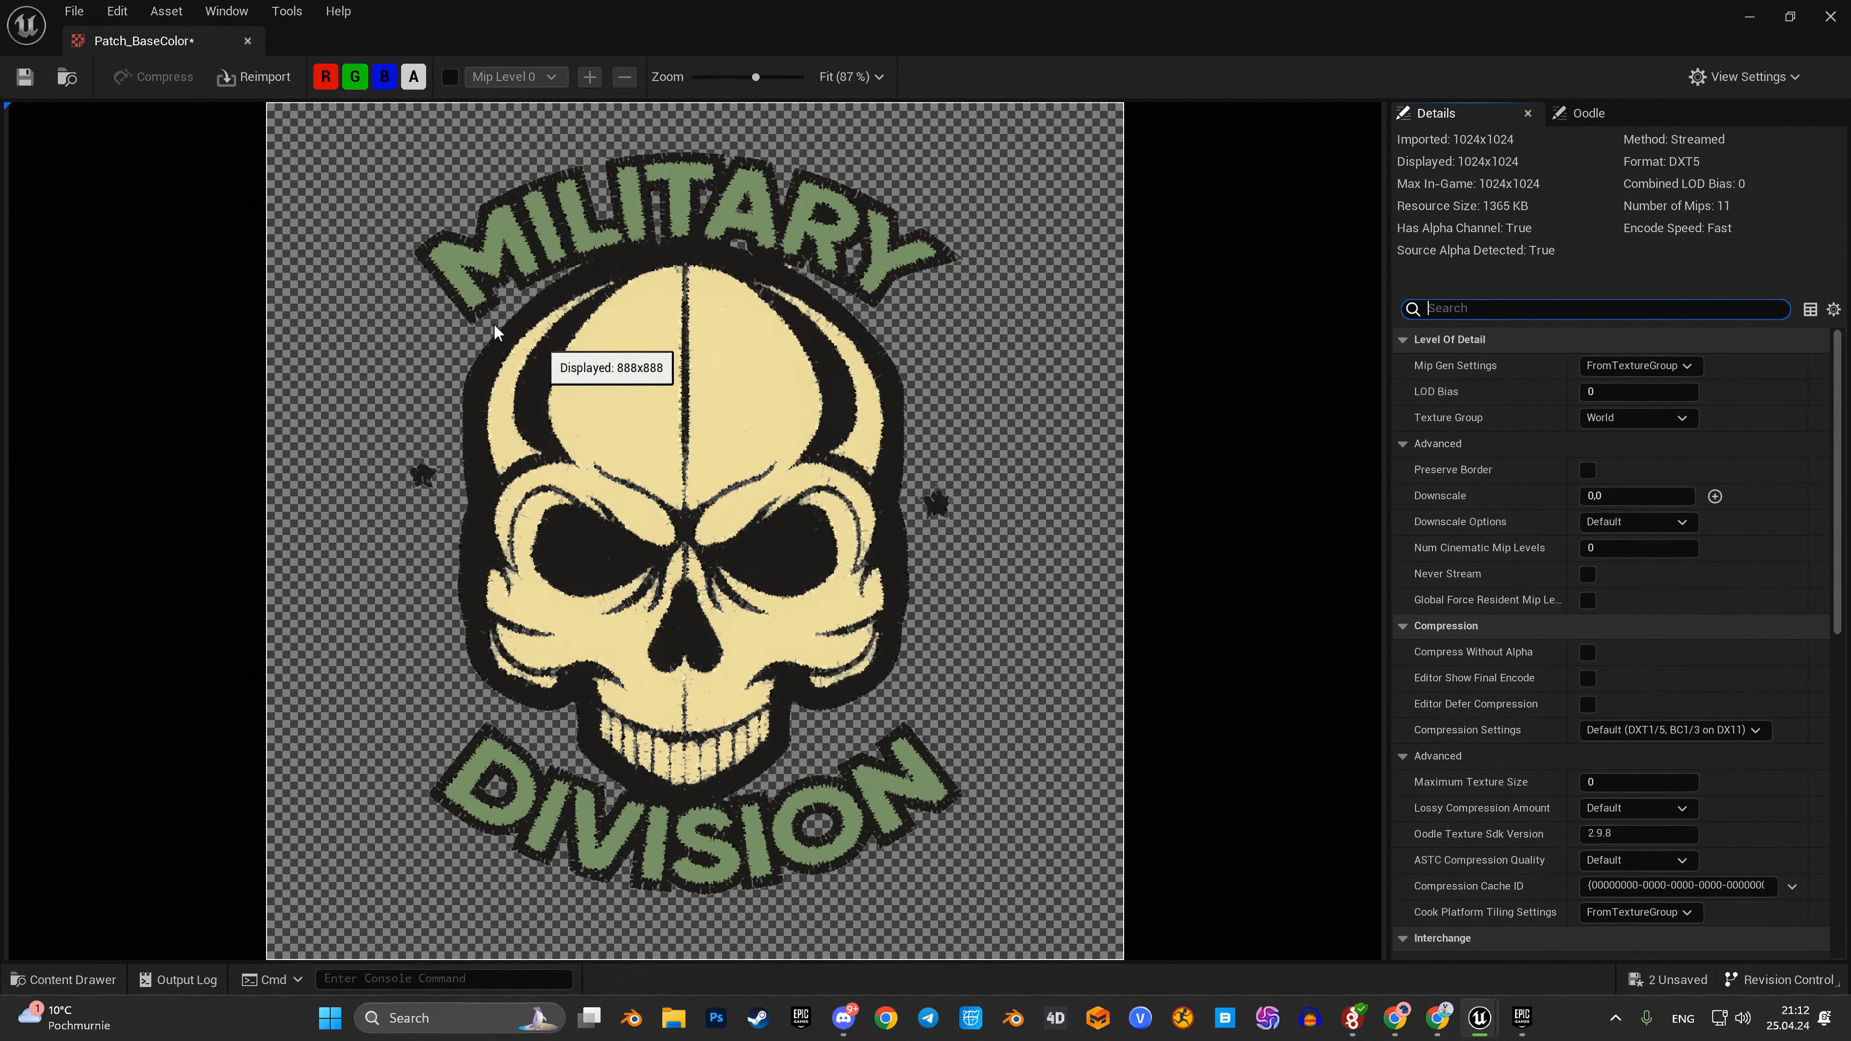
{"action": "left_click", "coordinate": [29, 77]}
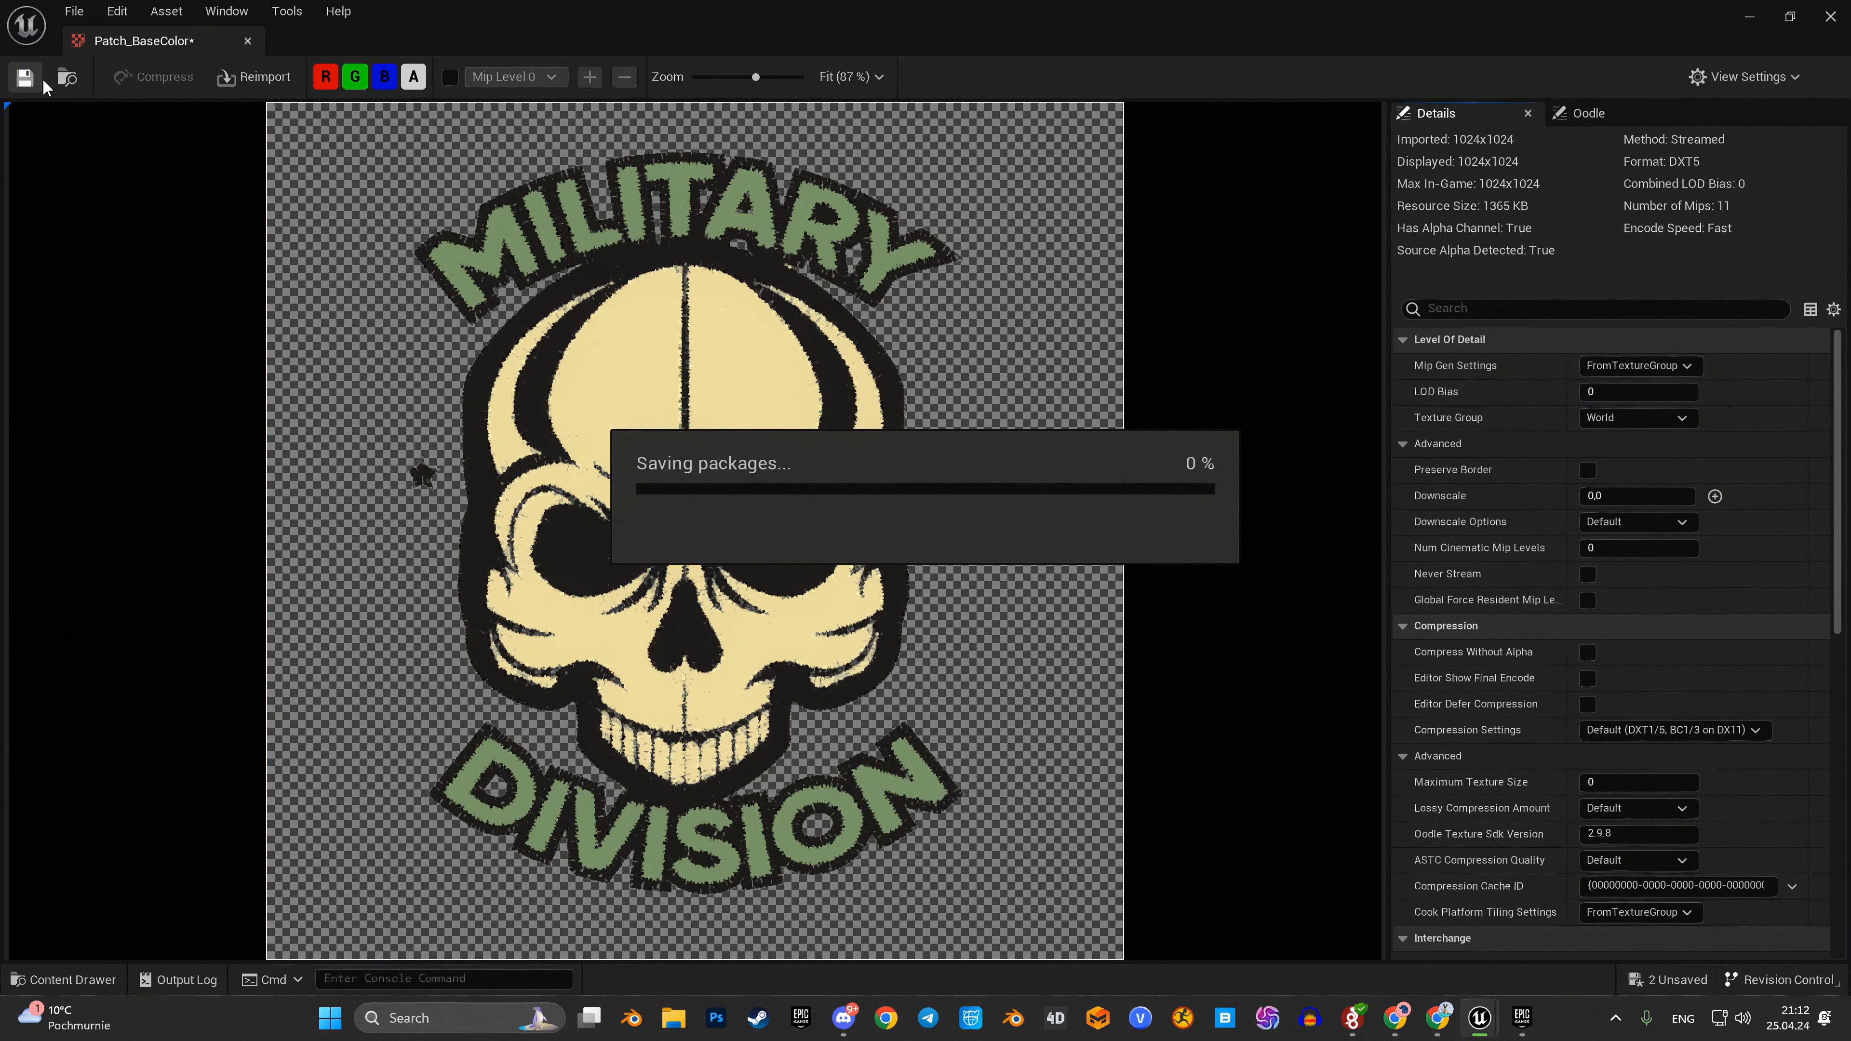
{"action": "left_click", "coordinate": [248, 41]}
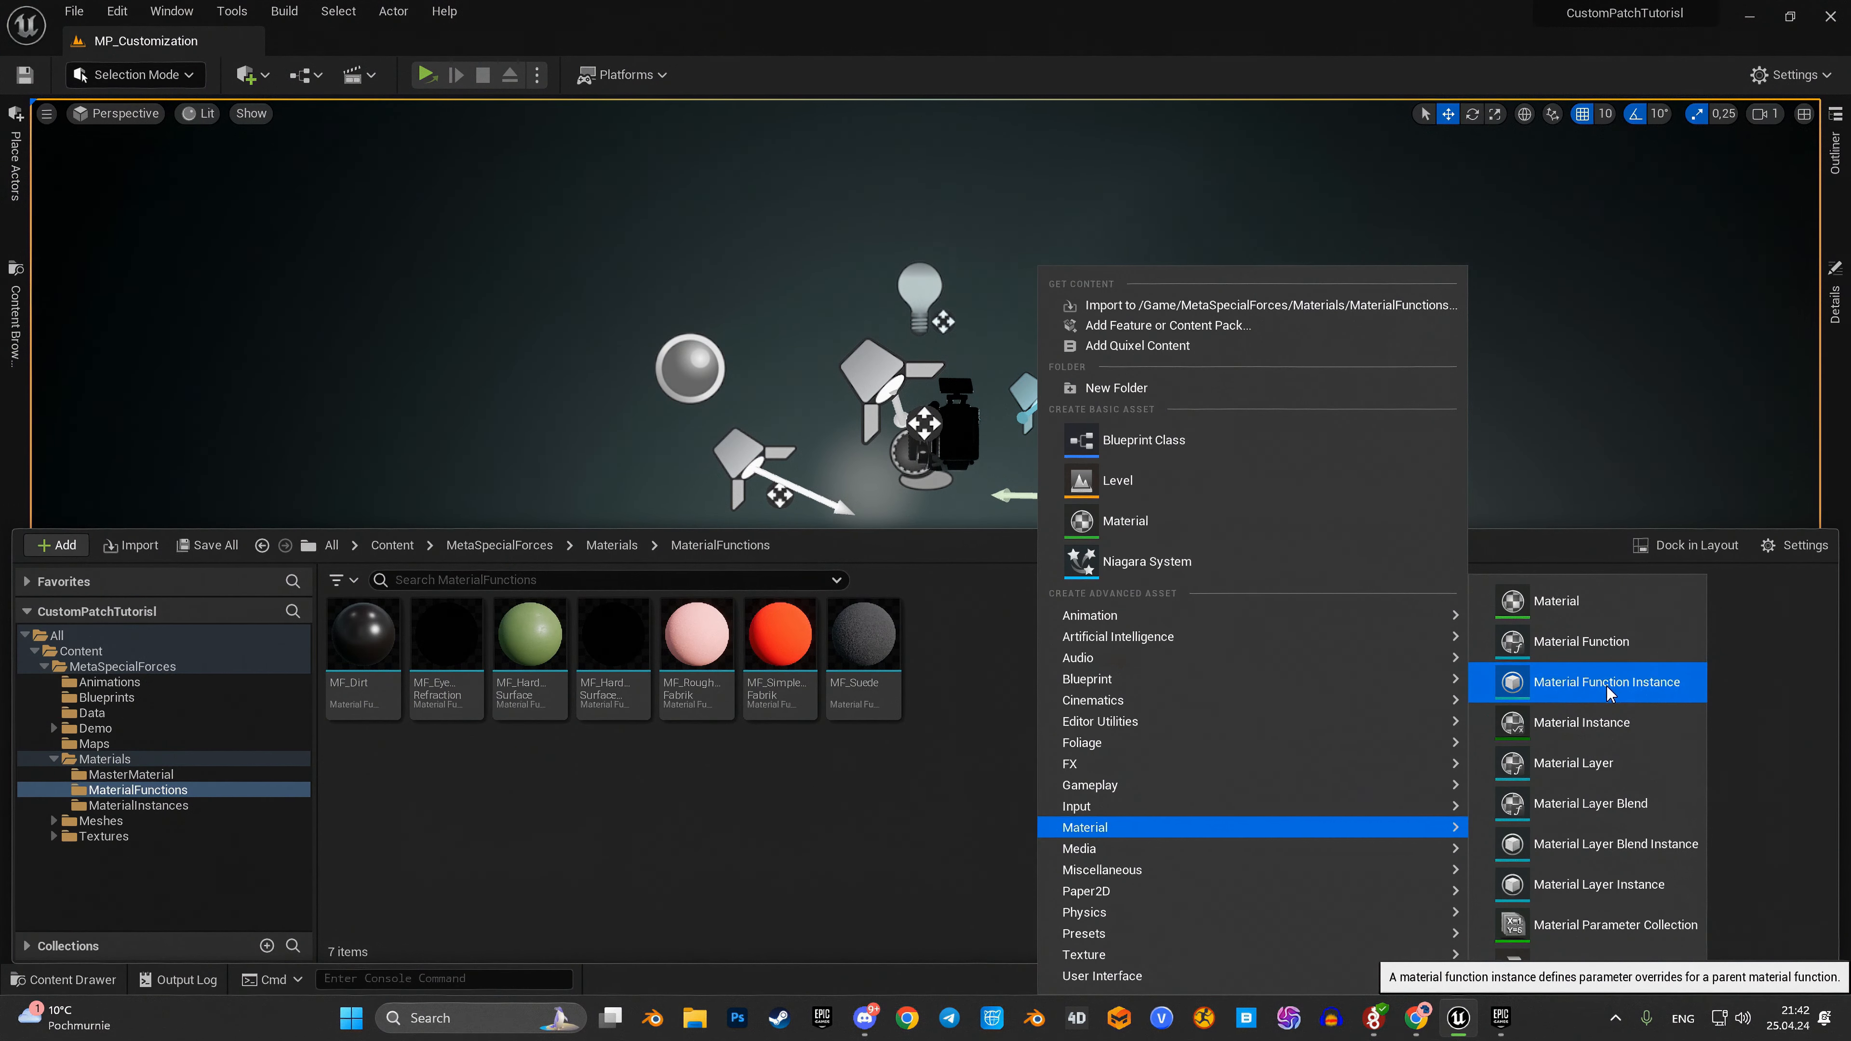
Step: Create a material function named MF_Patch in the MaterialFunctions folder and open it for editing
{"action": "left_click", "coordinate": [1609, 693]}
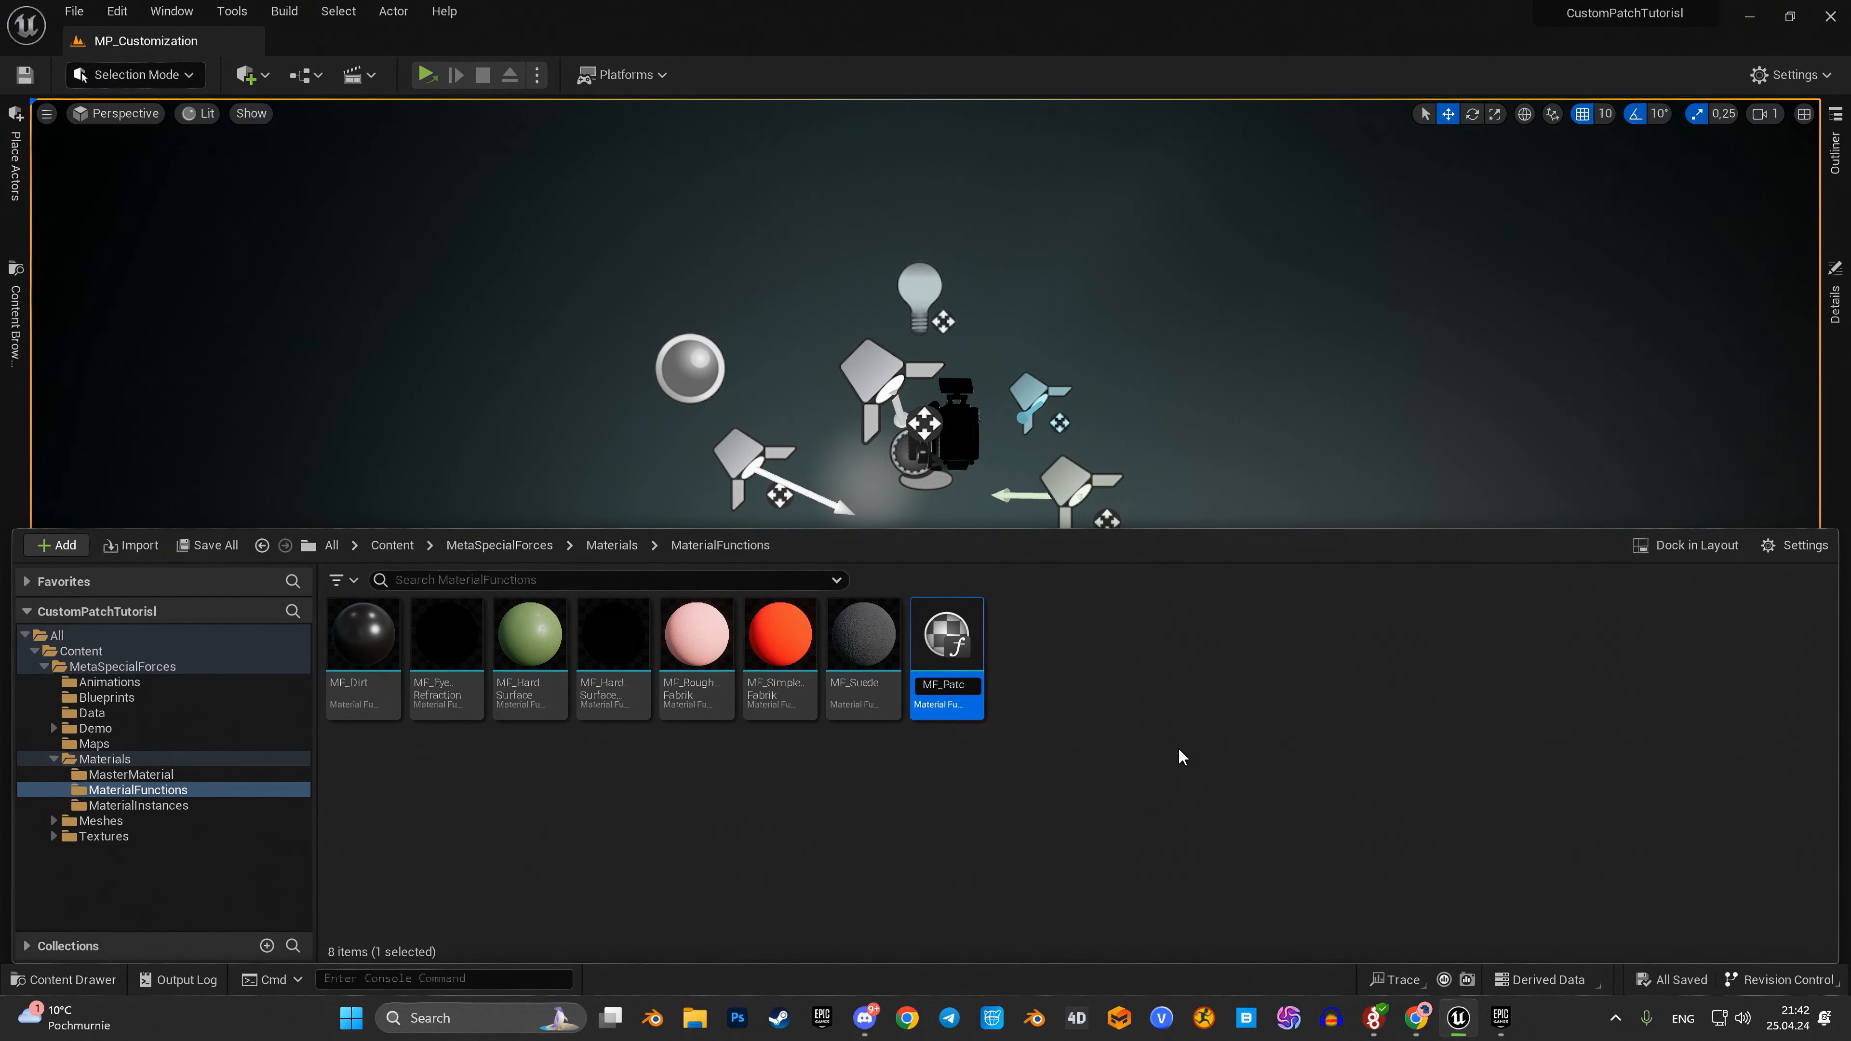
{"action": "key", "text": "Return"}
{"action": "double_click", "coordinate": [713, 643]}
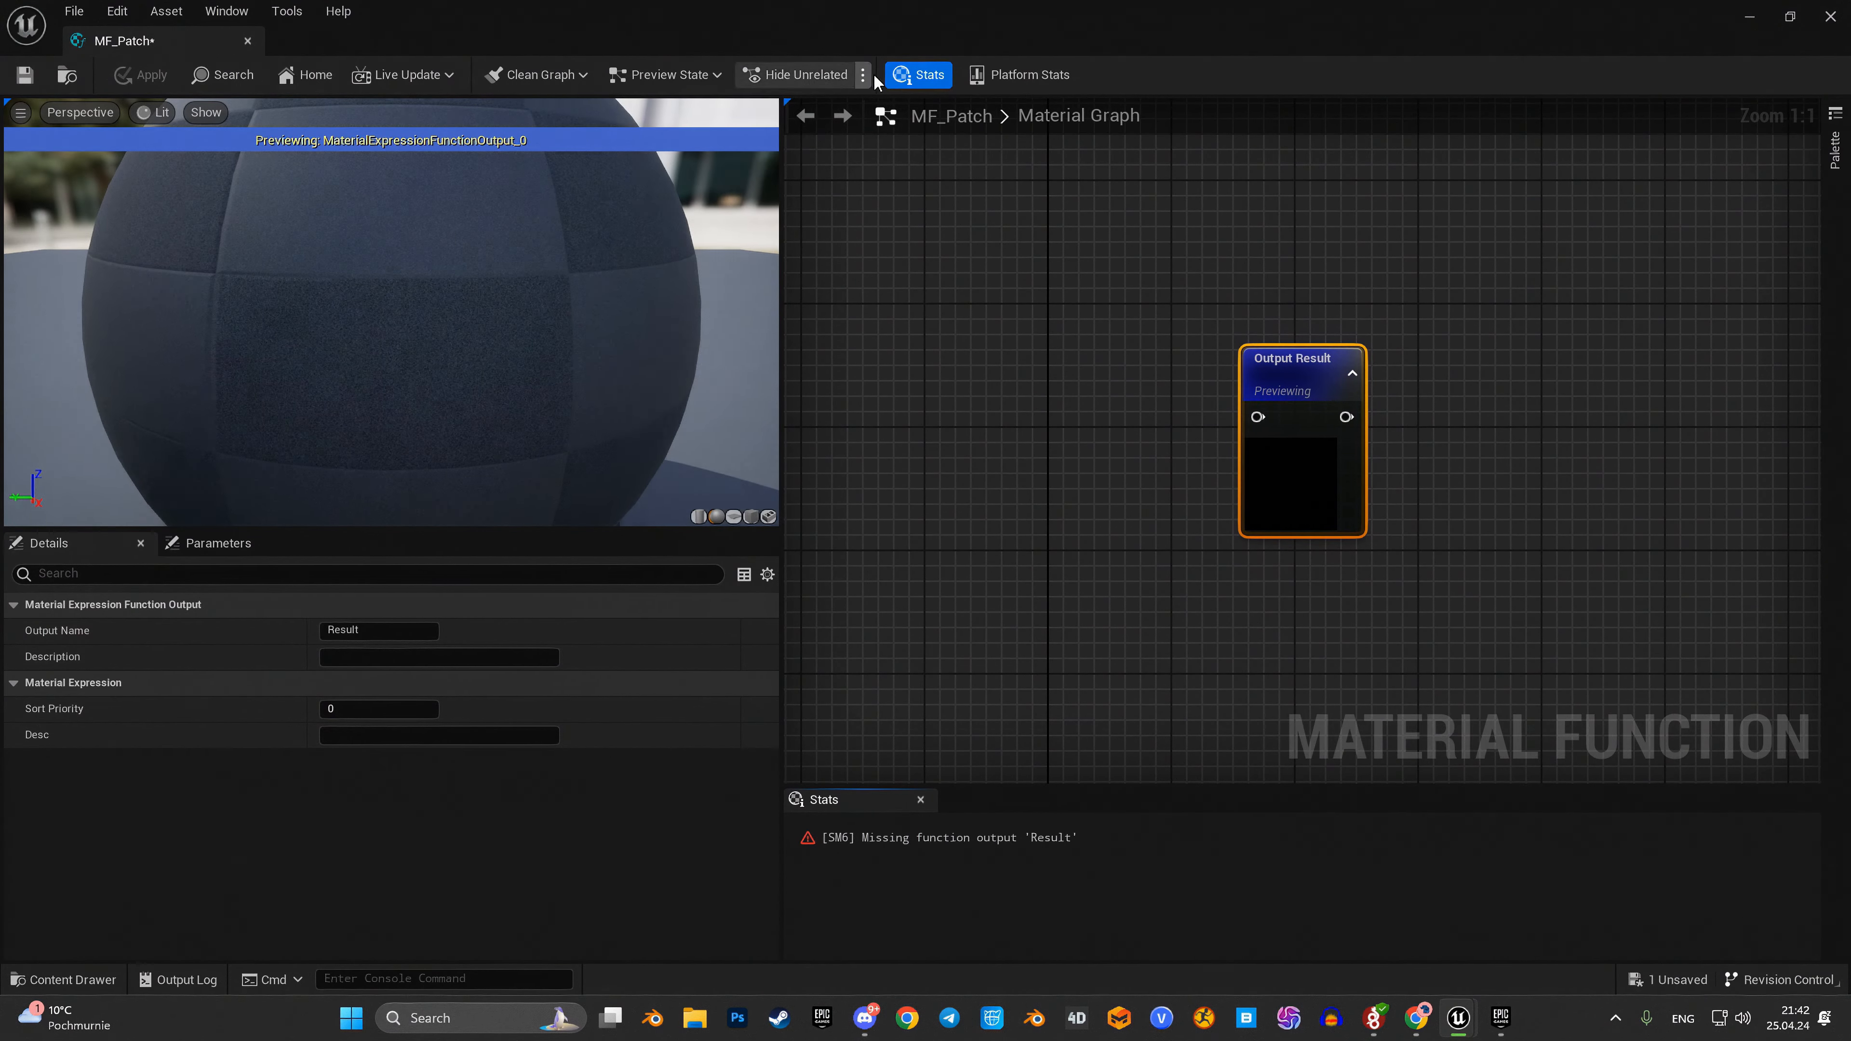
Step: Add the Patch_BaseColor, Patch_Normal and Patch_OcclusionRoughnessMetallic textures from the Textures folder to the MF_Patch graph as texture samples
{"action": "left_click_drag", "start_coordinate": [878, 35], "coordinate": [718, 58]}
{"action": "left_click", "coordinate": [63, 979]}
{"action": "left_click", "coordinate": [104, 835]}
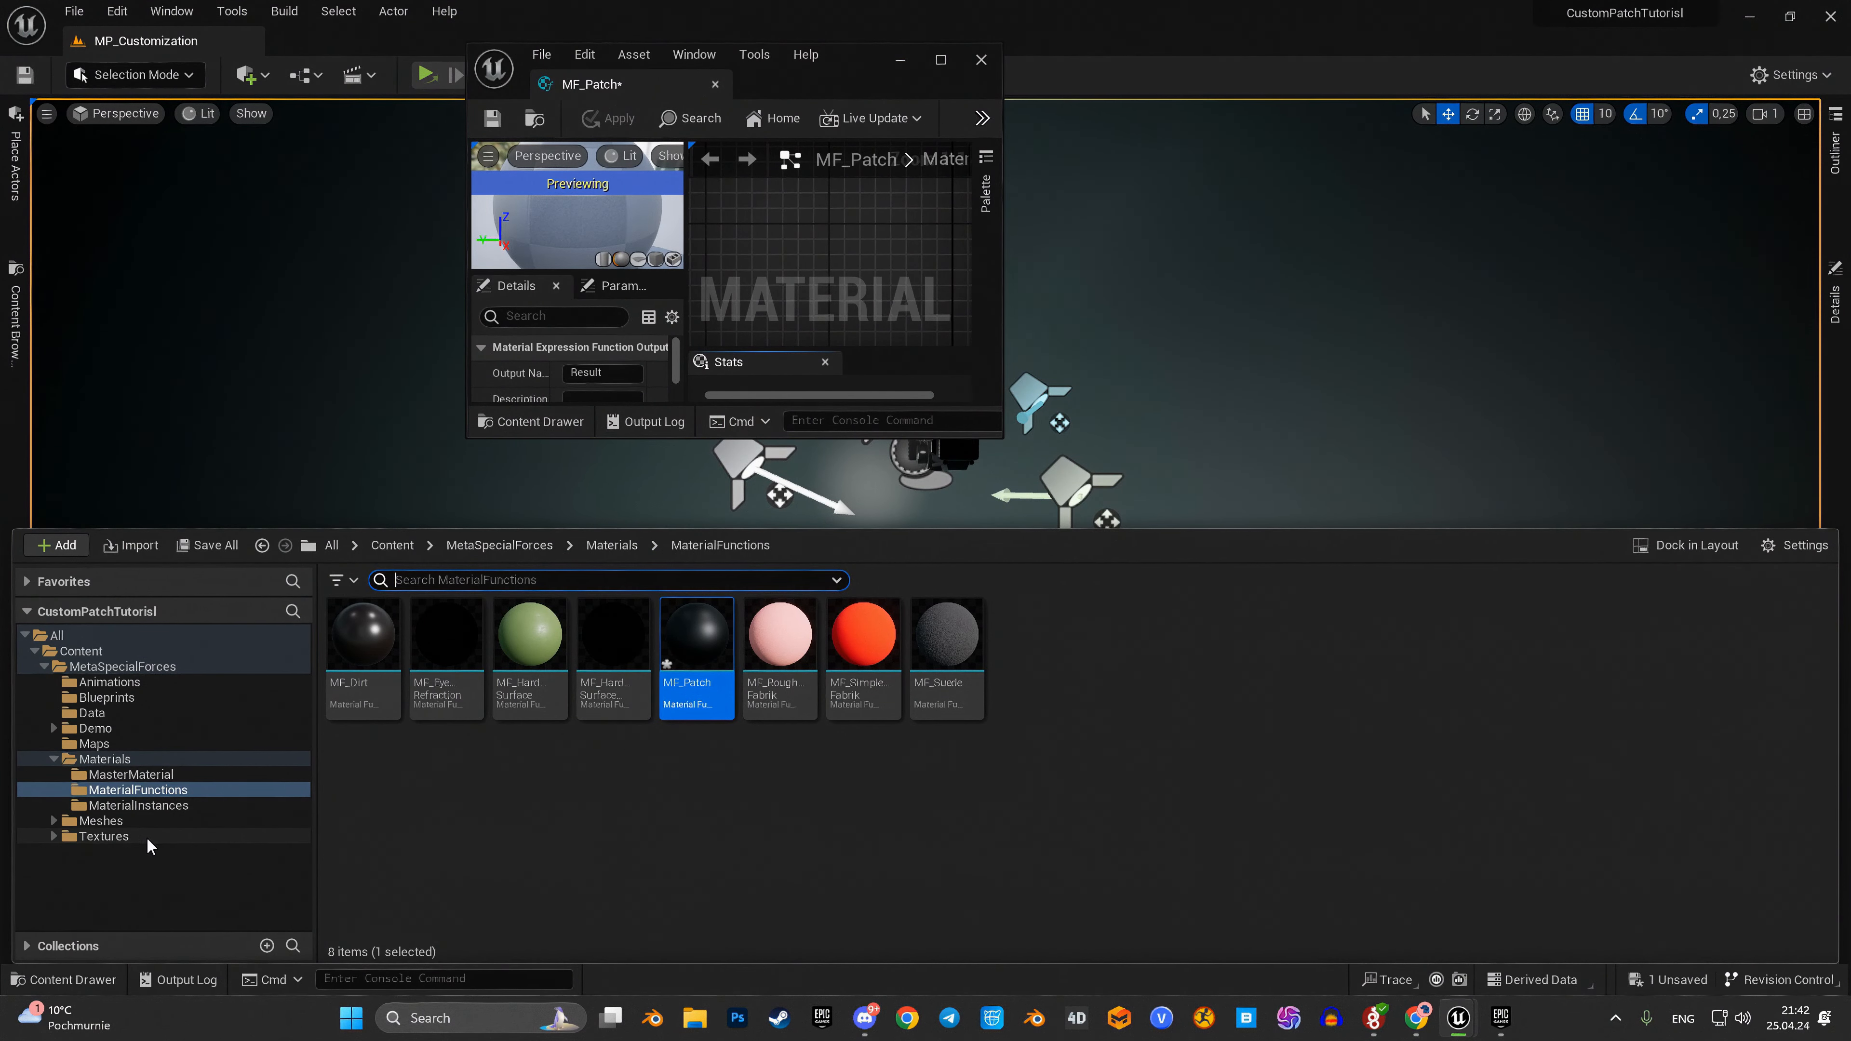
{"action": "left_click", "coordinate": [786, 807]}
{"action": "left_click", "coordinate": [947, 766], "text": "shift"}
{"action": "left_click_drag", "start_coordinate": [942, 765], "coordinate": [820, 259]}
{"action": "left_click", "coordinate": [943, 60]}
Step: Add a MakeMaterialAttributes node feeding the Output Result node and space the two nodes apart
{"action": "left_click", "coordinate": [1498, 403]}
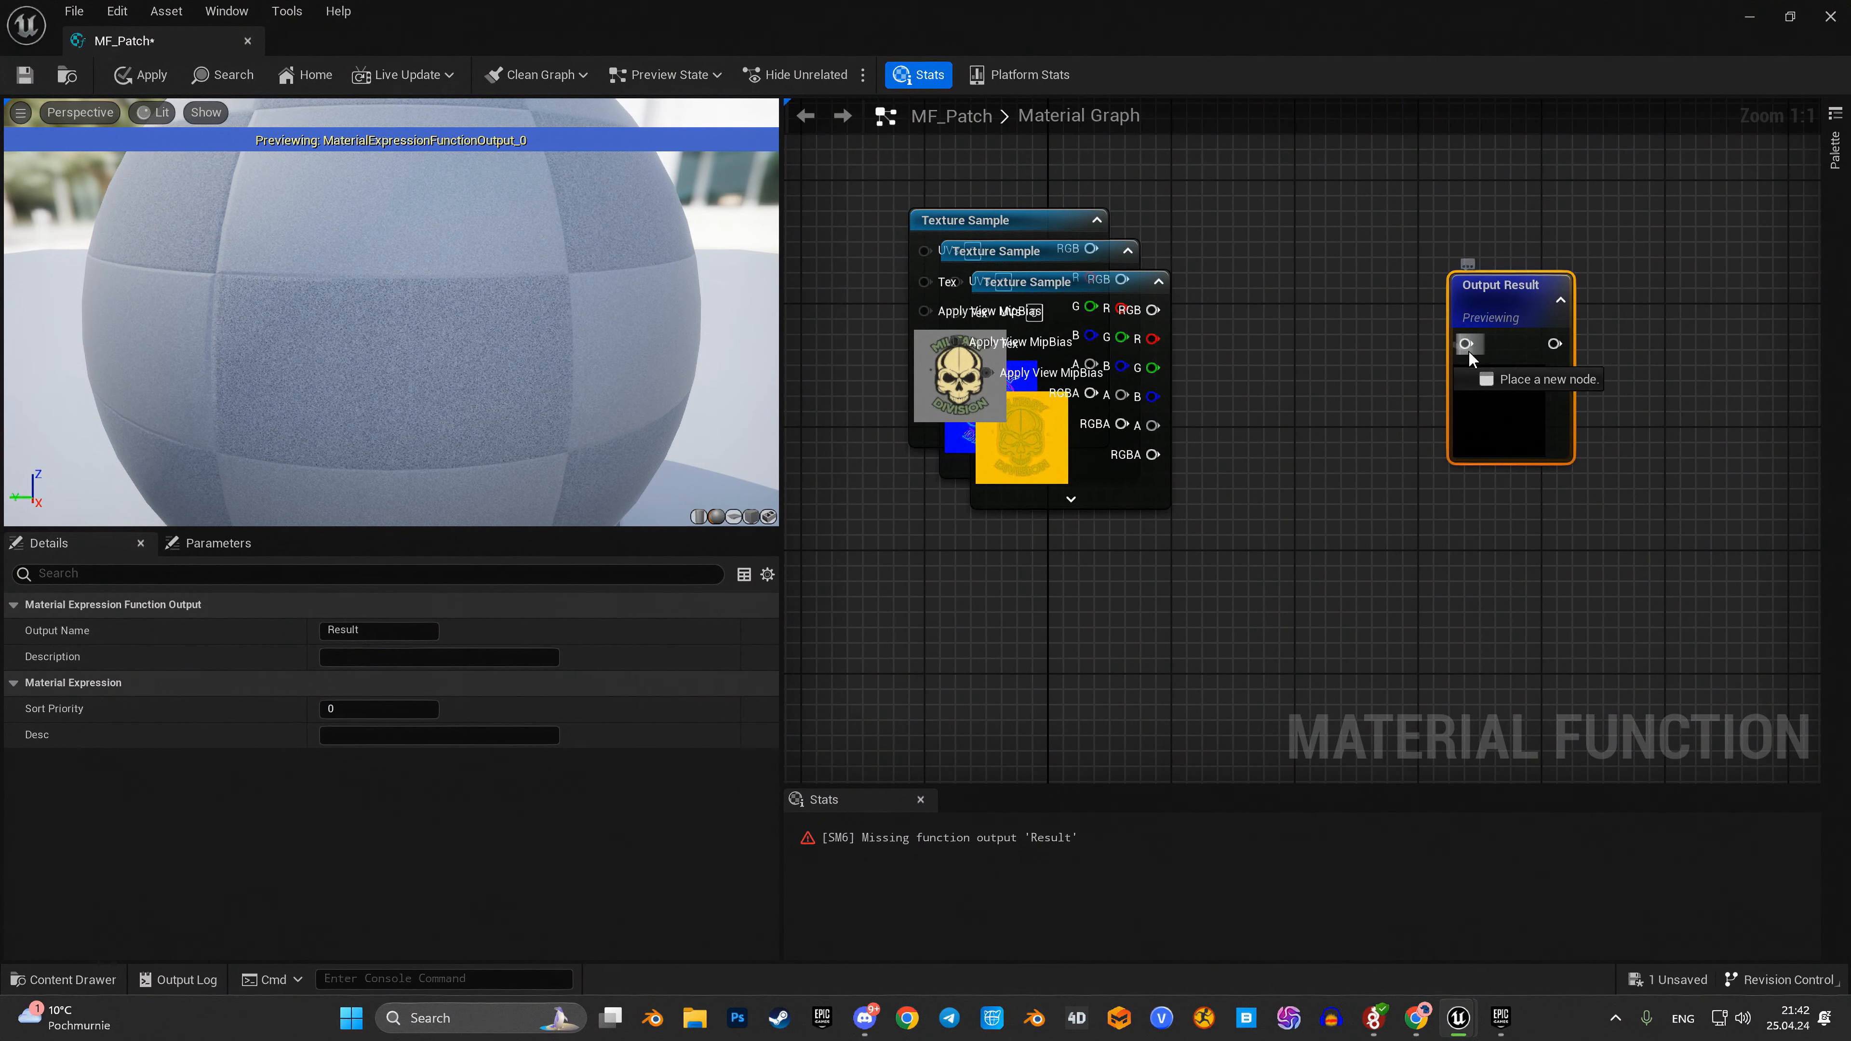
{"action": "left_click_drag", "start_coordinate": [1466, 344], "coordinate": [1370, 388]}
{"action": "type", "text": "materi"}
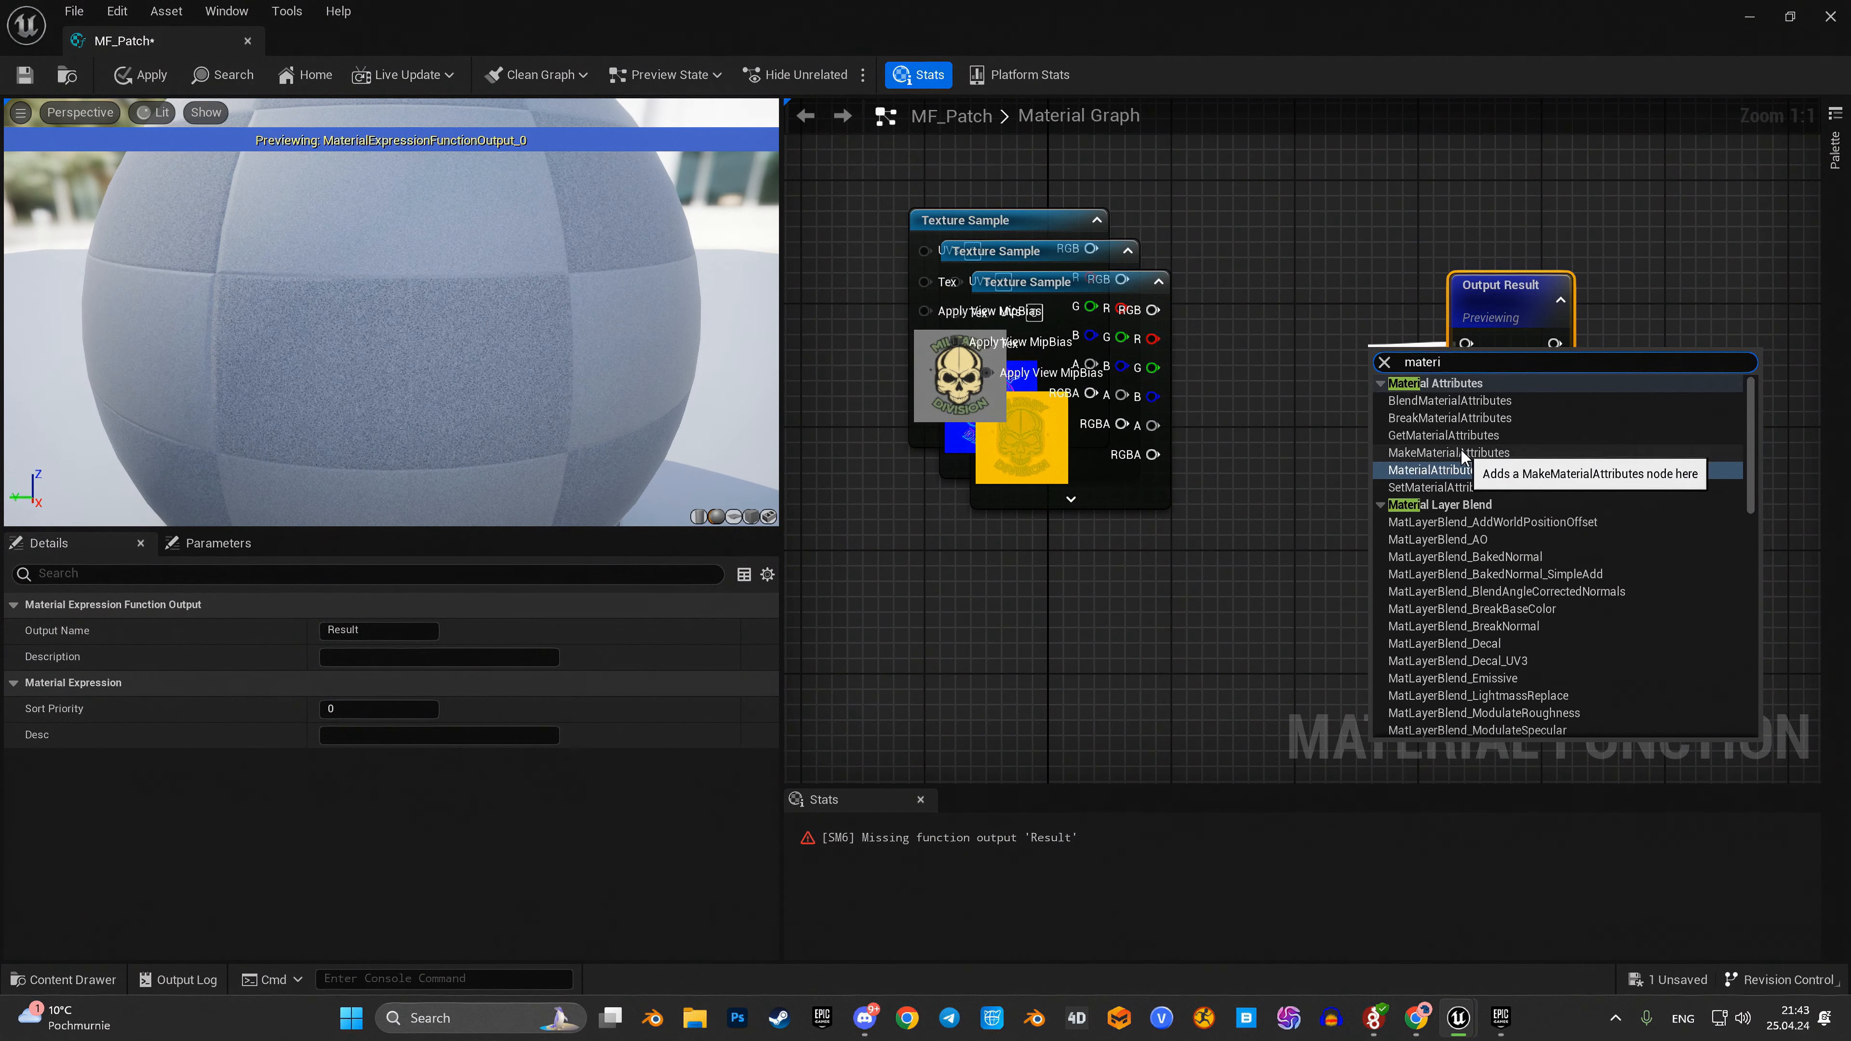
{"action": "left_click", "coordinate": [1499, 454]}
{"action": "left_click_drag", "start_coordinate": [1501, 284], "coordinate": [1732, 358]}
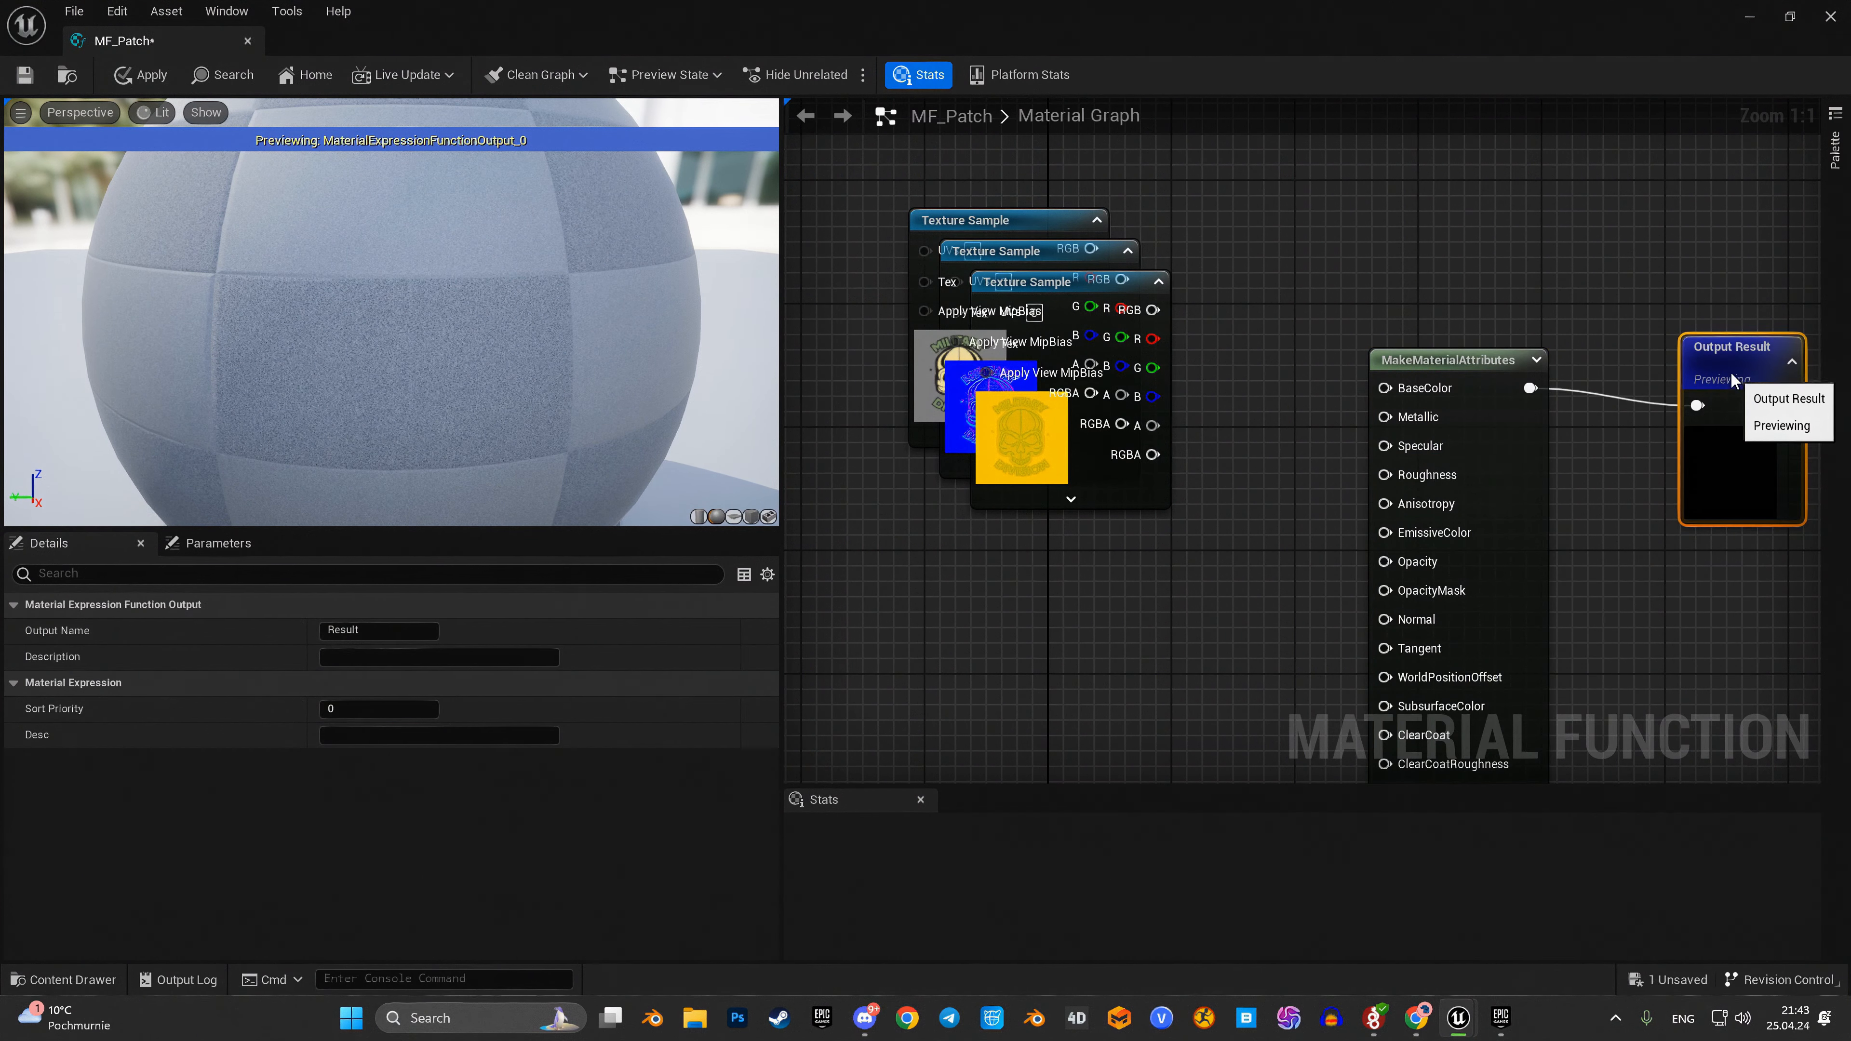
Step: Connect the OcclusionRoughnessMetallic sample's R to AmbientOcclusion, G to Roughness and B to Metallic on the MakeMaterialAttributes node
{"action": "right_click_drag", "start_coordinate": [1118, 485], "coordinate": [1200, 305]}
{"action": "left_click_drag", "start_coordinate": [1200, 304], "coordinate": [1109, 632]}
{"action": "left_click_drag", "start_coordinate": [1144, 485], "coordinate": [1467, 611]}
{"action": "left_click_drag", "start_coordinate": [1144, 514], "coordinate": [1467, 236]}
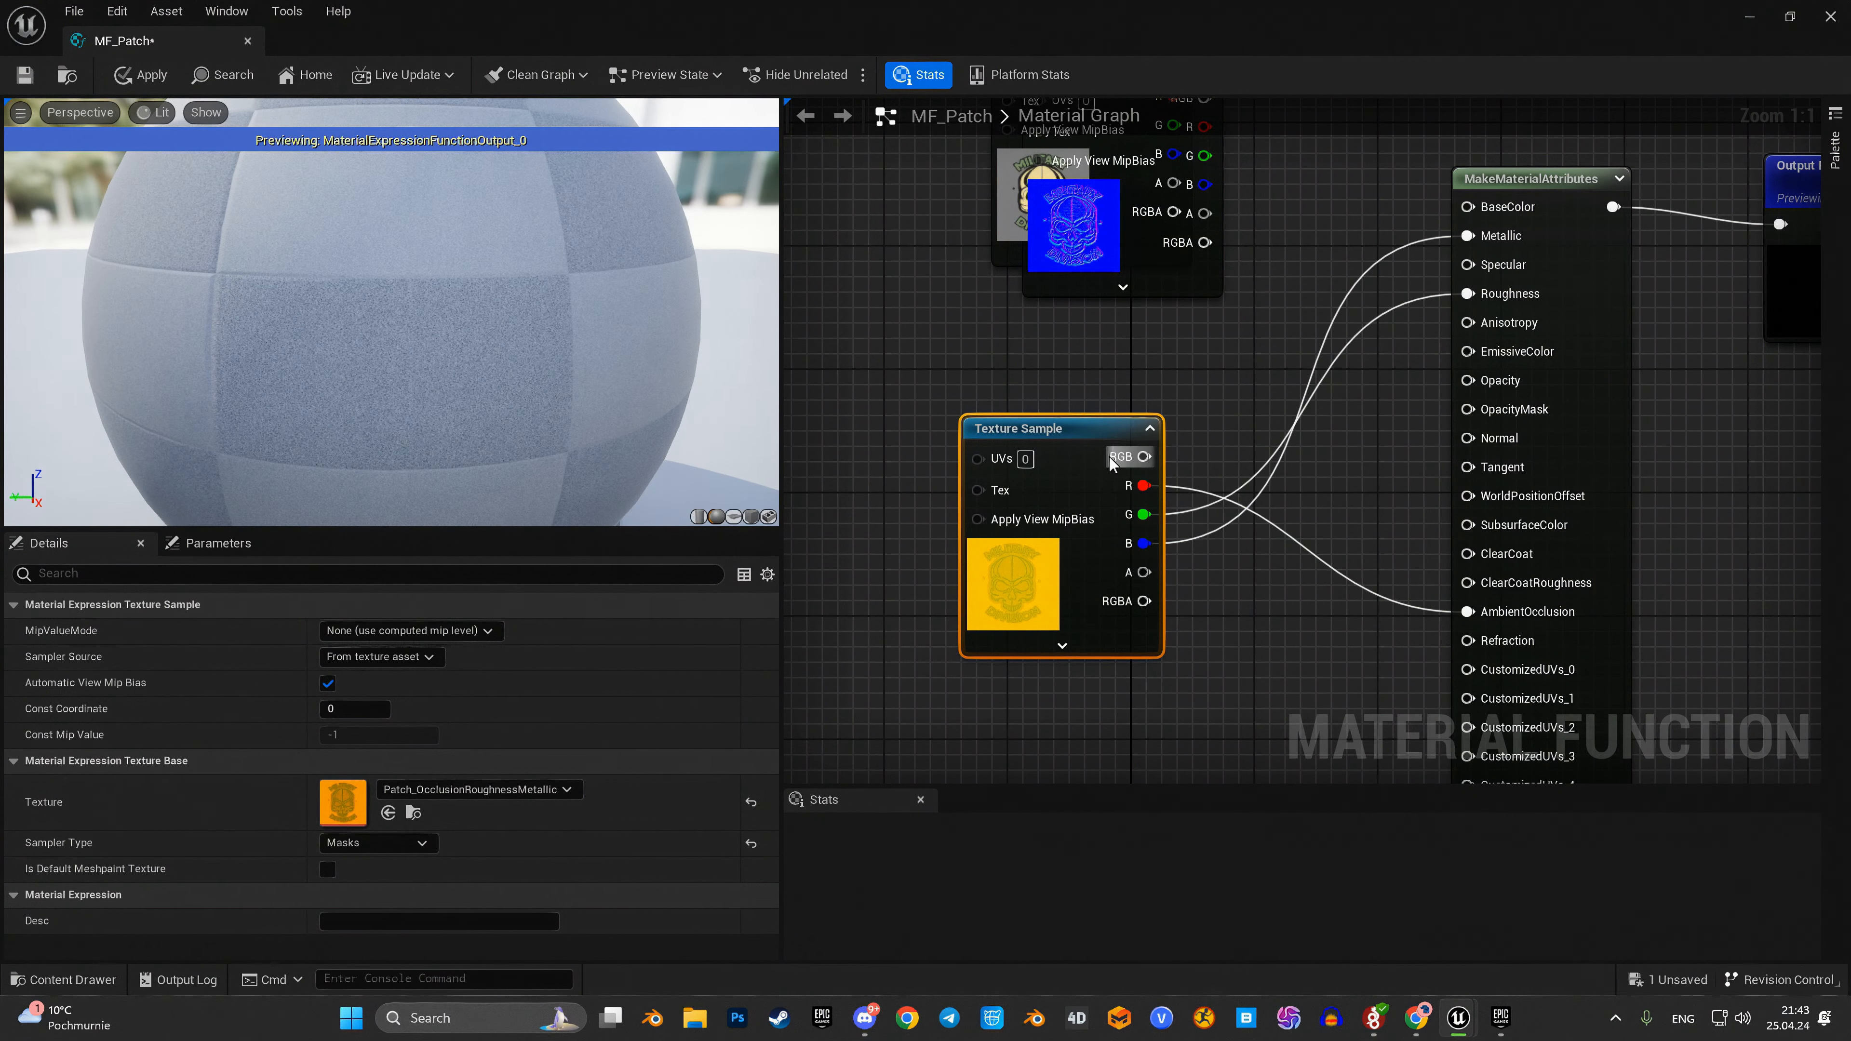
Step: Space out the texture samples and connect the normal sample's RGB to Normal and the base color sample's RGB to BaseColor
{"action": "left_click_drag", "start_coordinate": [1056, 428], "coordinate": [1071, 644]}
{"action": "left_click_drag", "start_coordinate": [1071, 219], "coordinate": [1042, 485]}
{"action": "left_click_drag", "start_coordinate": [1174, 364], "coordinate": [1466, 438]}
{"action": "right_click_drag", "start_coordinate": [1204, 268], "coordinate": [1124, 404]}
{"action": "left_click_drag", "start_coordinate": [1094, 204], "coordinate": [1388, 343]}
Step: Add a second FunctionOutput node named Alpha and connect the base color sample's A channel to it
{"action": "scroll", "coordinate": [1178, 419], "scroll_direction": "down", "scroll_amount": 2}
{"action": "right_click", "coordinate": [1494, 477]}
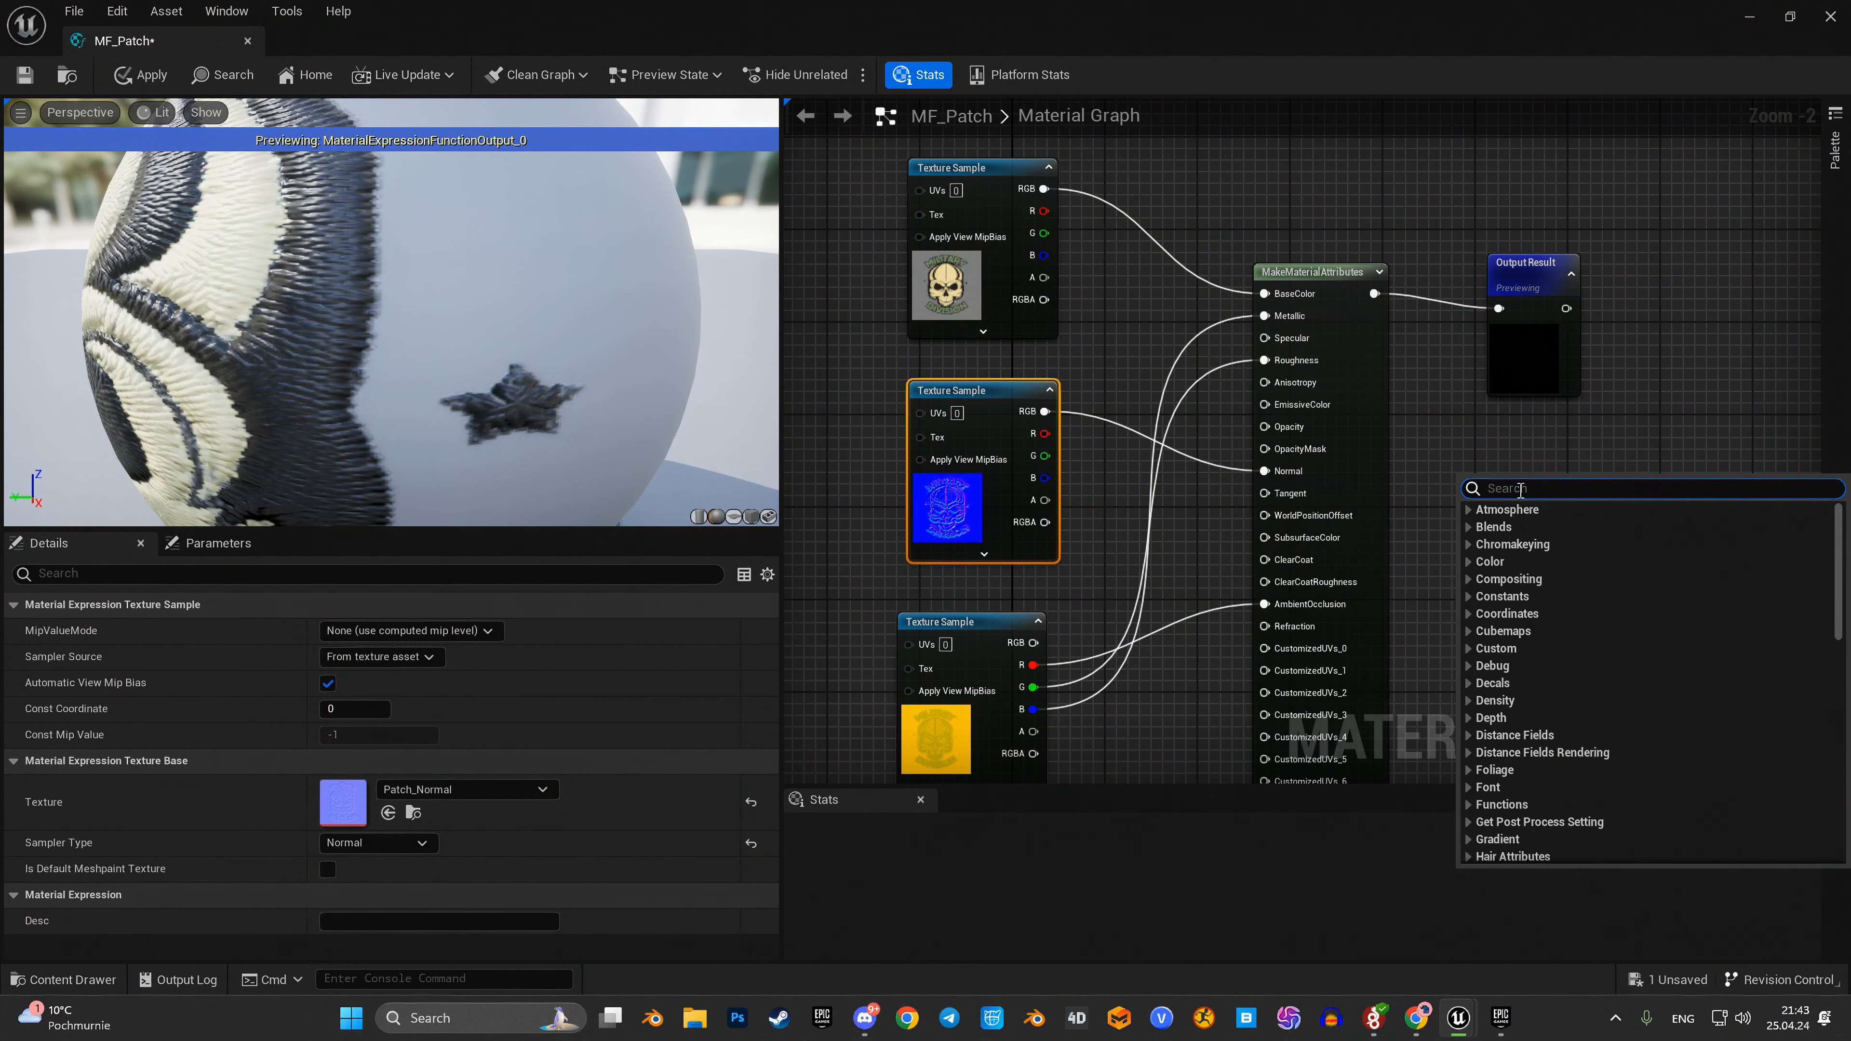
{"action": "type", "text": "output"}
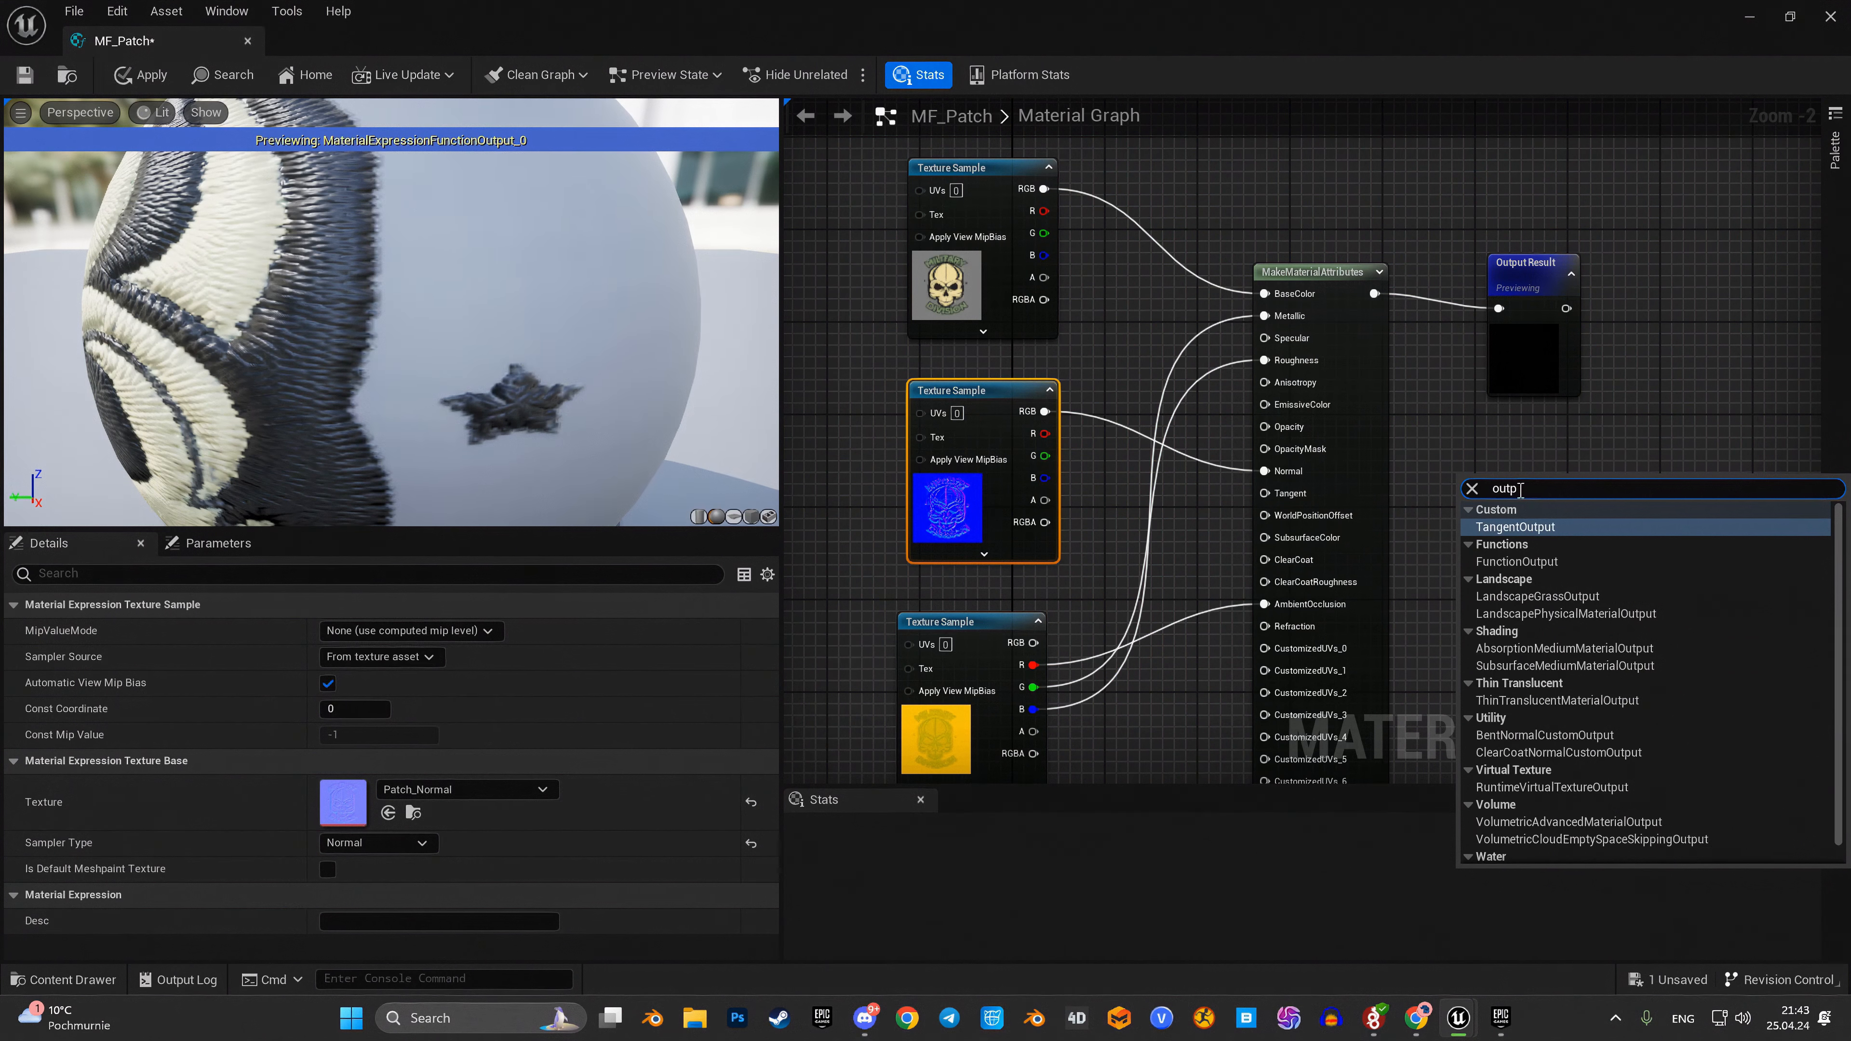
{"action": "left_click", "coordinate": [1530, 529]}
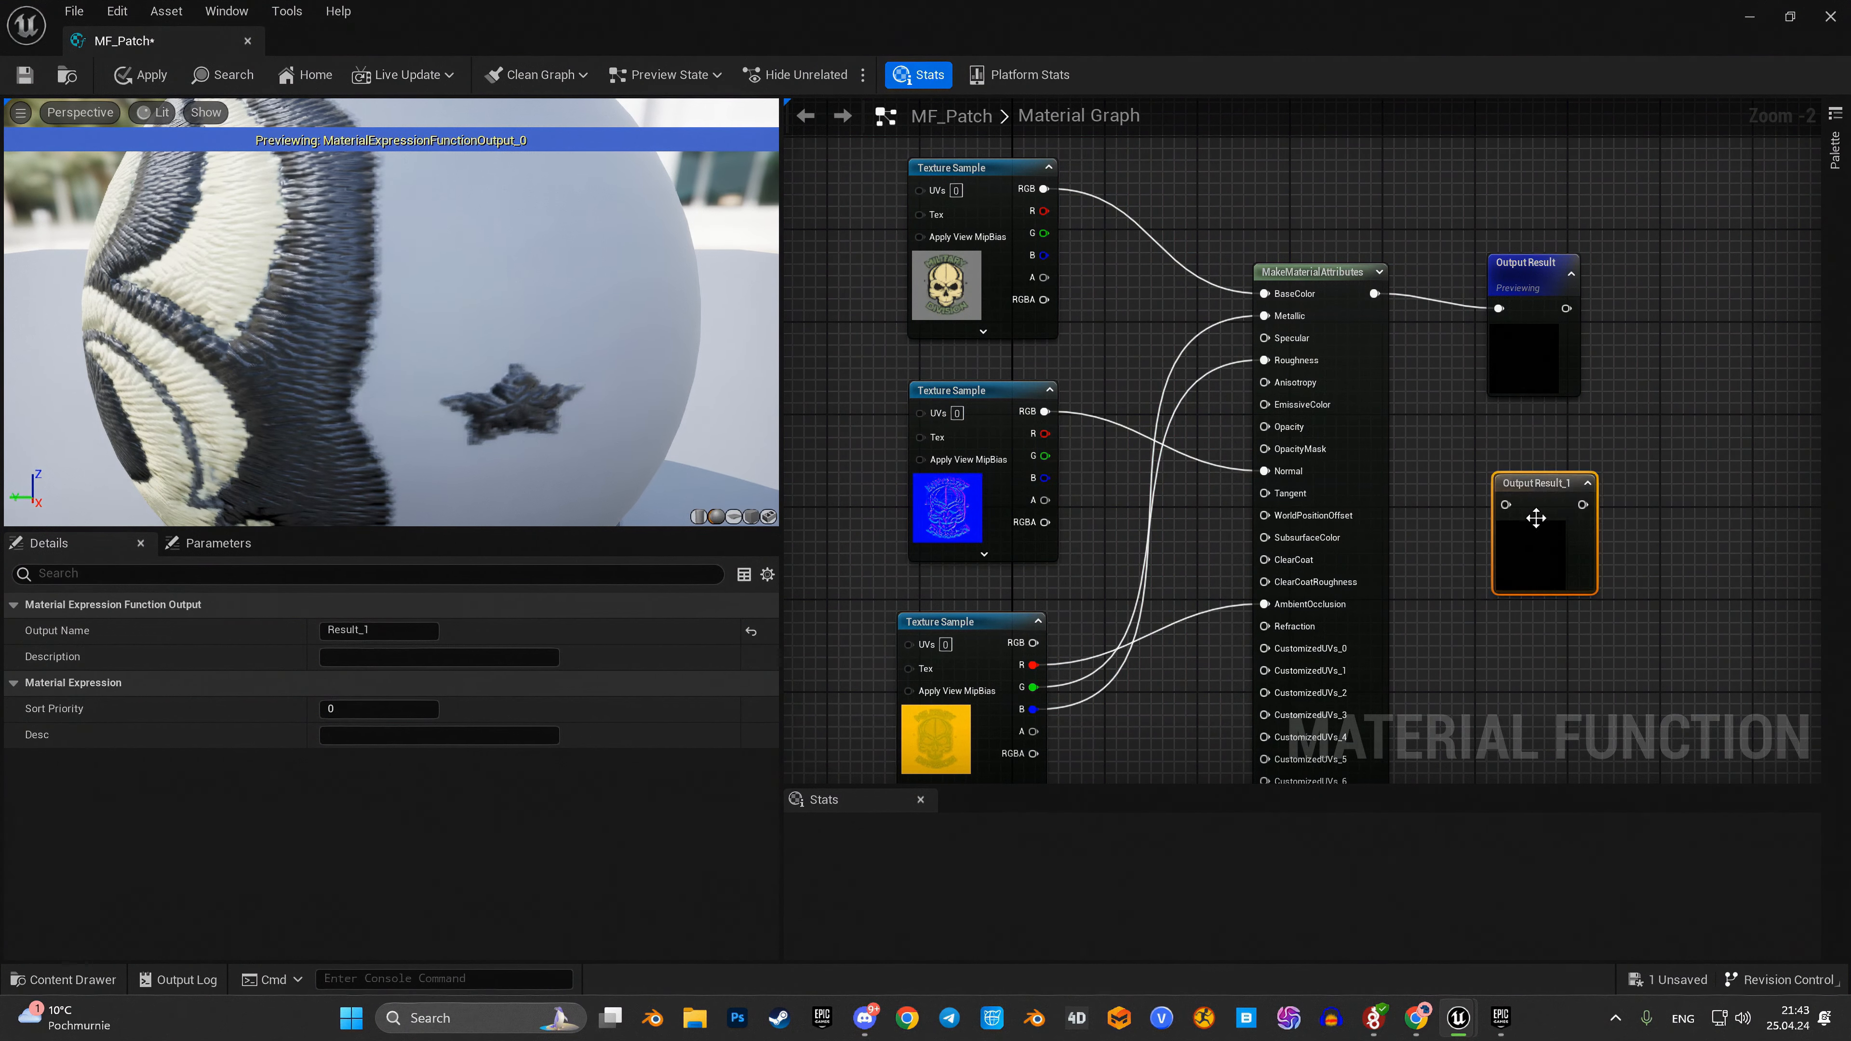
{"action": "left_click", "coordinate": [377, 630]}
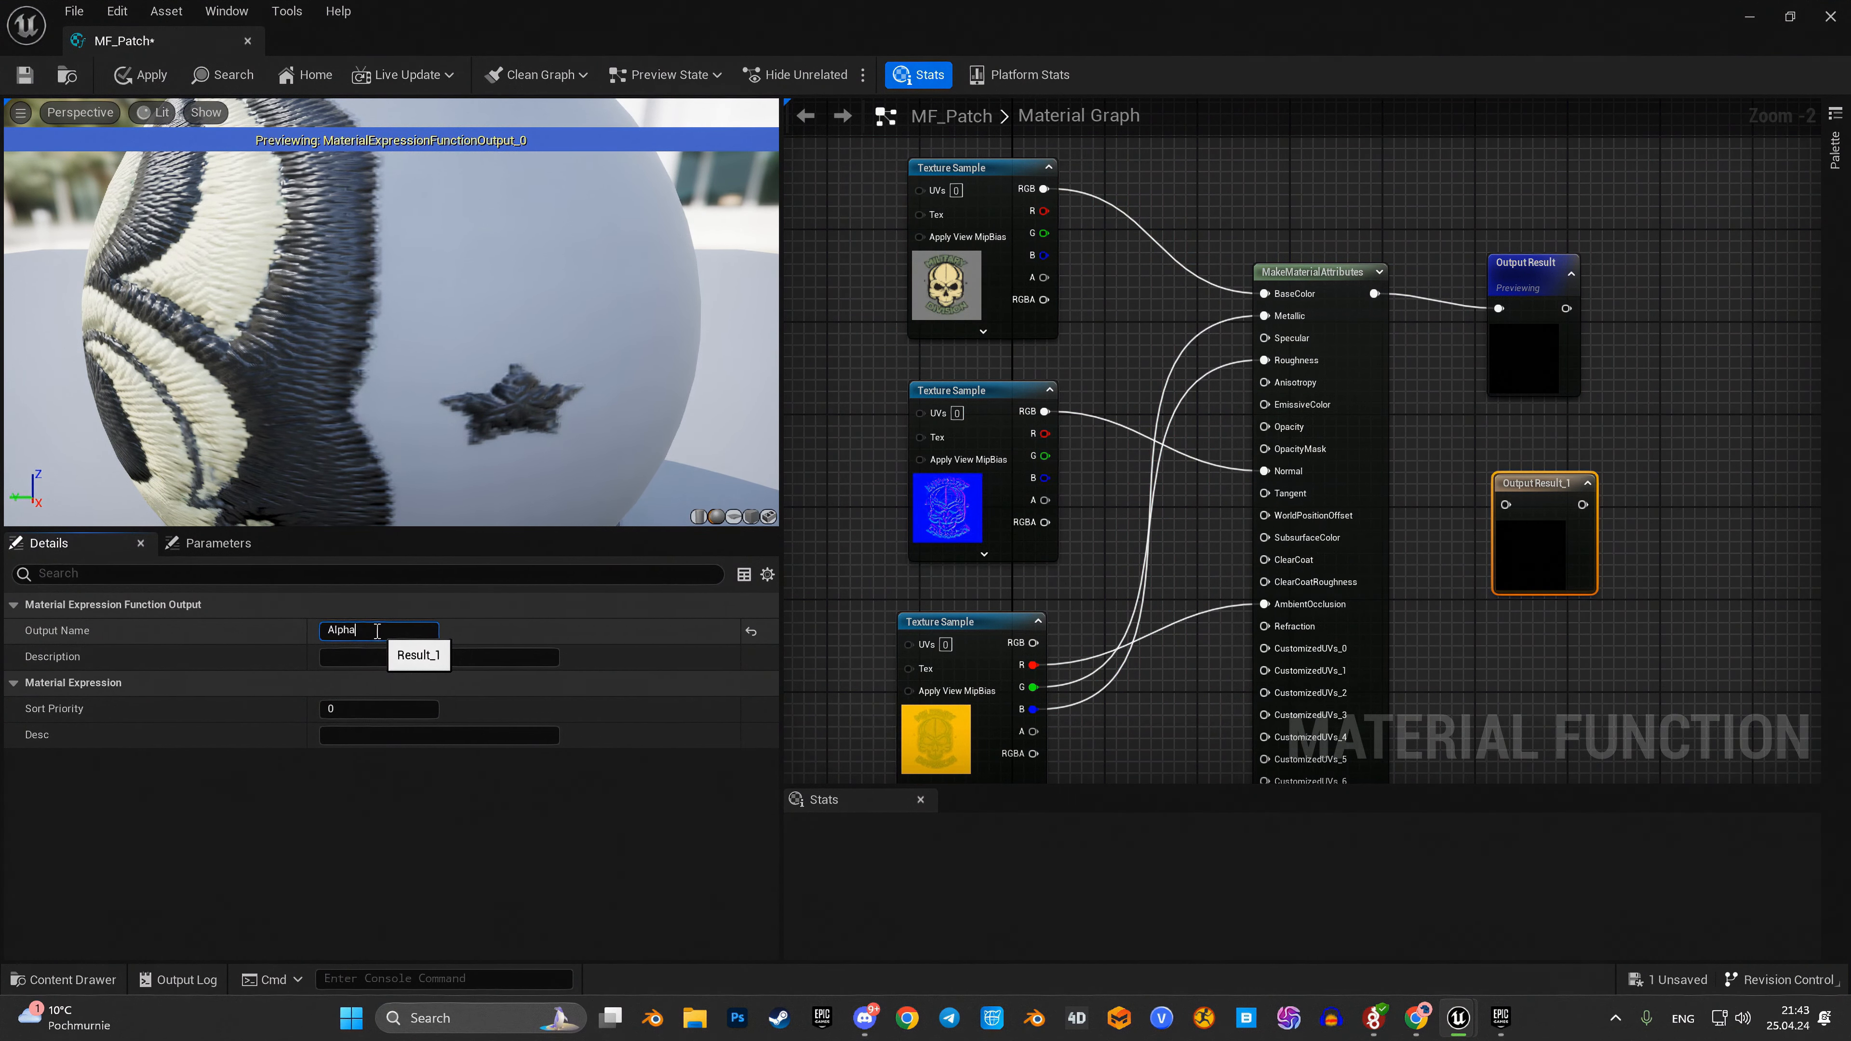
{"action": "left_click_drag", "start_coordinate": [1044, 277], "coordinate": [1505, 505]}
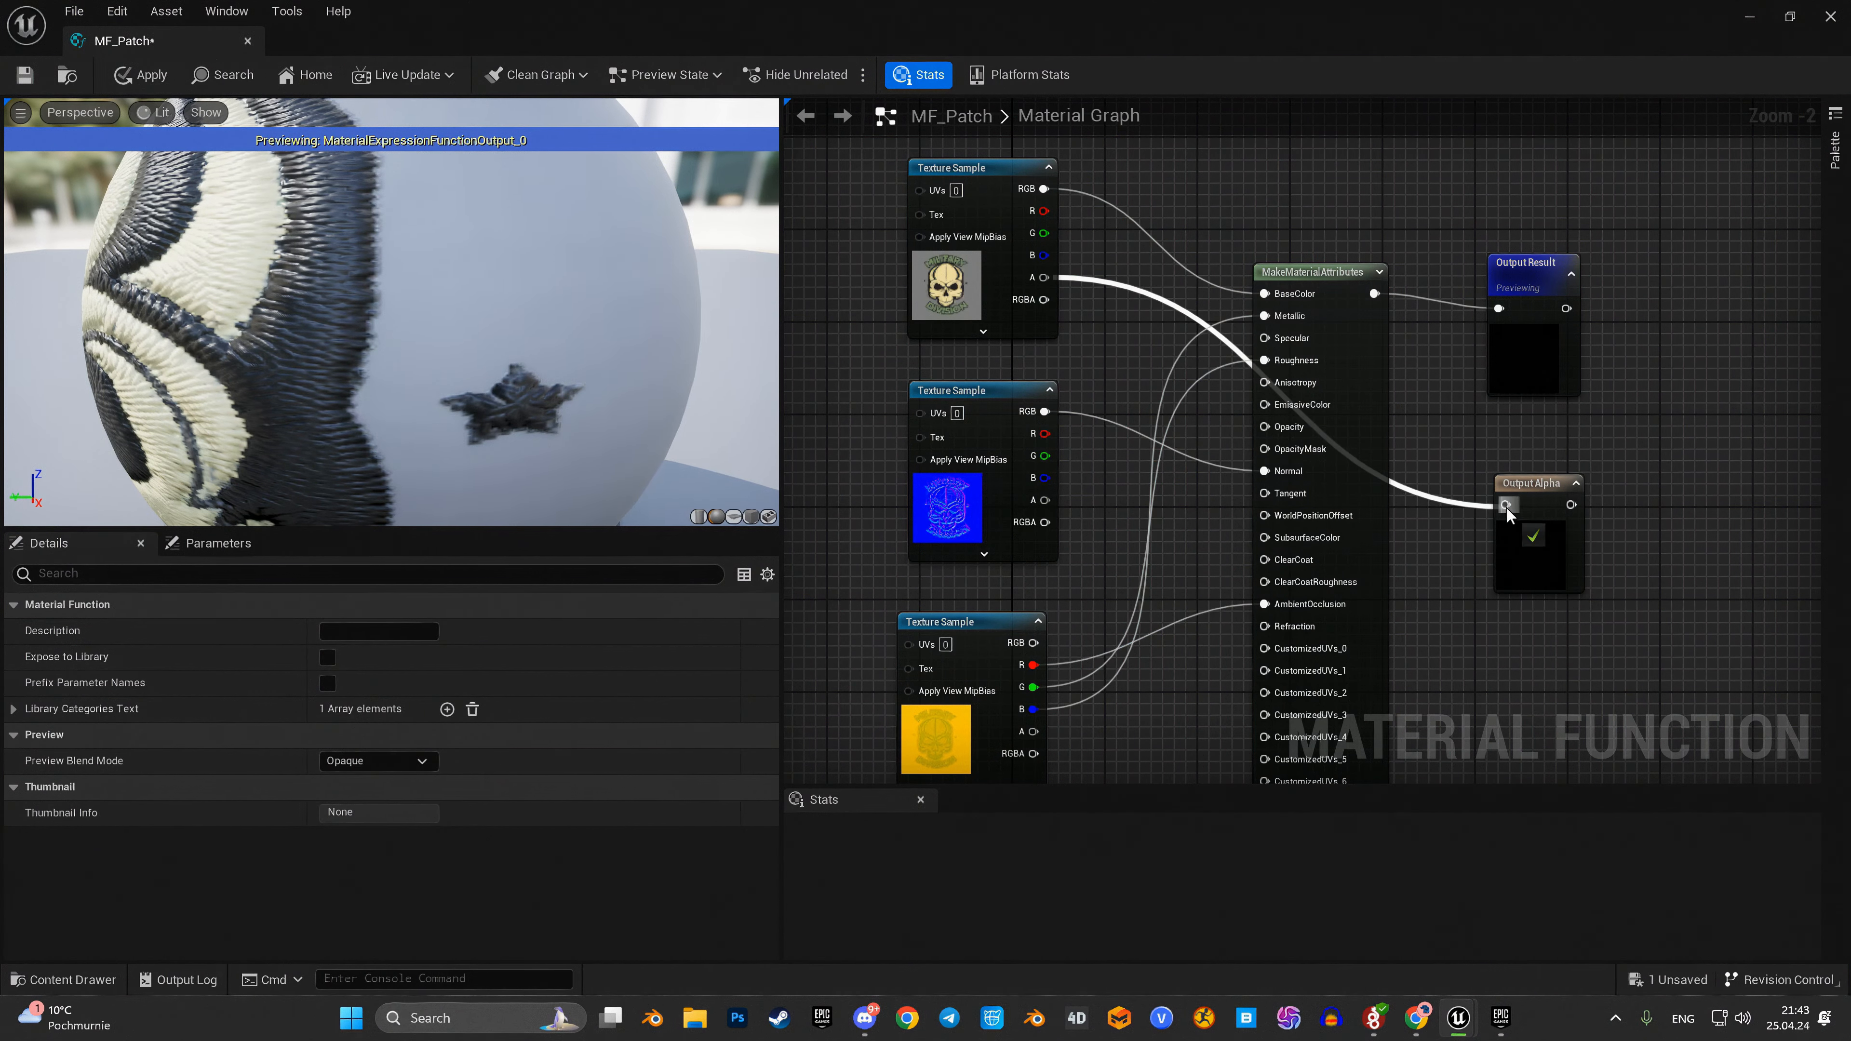
Step: Switch the material preview to a plane mesh and inspect the whole skull patch face-on
{"action": "scroll", "coordinate": [1478, 592], "scroll_direction": "down", "scroll_amount": 2}
{"action": "left_click", "coordinate": [733, 518]}
{"action": "left_click_drag", "start_coordinate": [619, 403], "coordinate": [554, 379]}
{"action": "mouse_move", "coordinate": [554, 380]}
{"action": "right_mouse_down"}
{"action": "mouse_move", "coordinate": [554, 277]}
{"action": "mouse_move", "coordinate": [554, 408]}
{"action": "right_mouse_up"}
{"action": "mouse_move", "coordinate": [554, 409]}
{"action": "left_mouse_down"}
{"action": "mouse_move", "coordinate": [510, 401]}
{"action": "mouse_move", "coordinate": [569, 401]}
{"action": "left_mouse_up"}
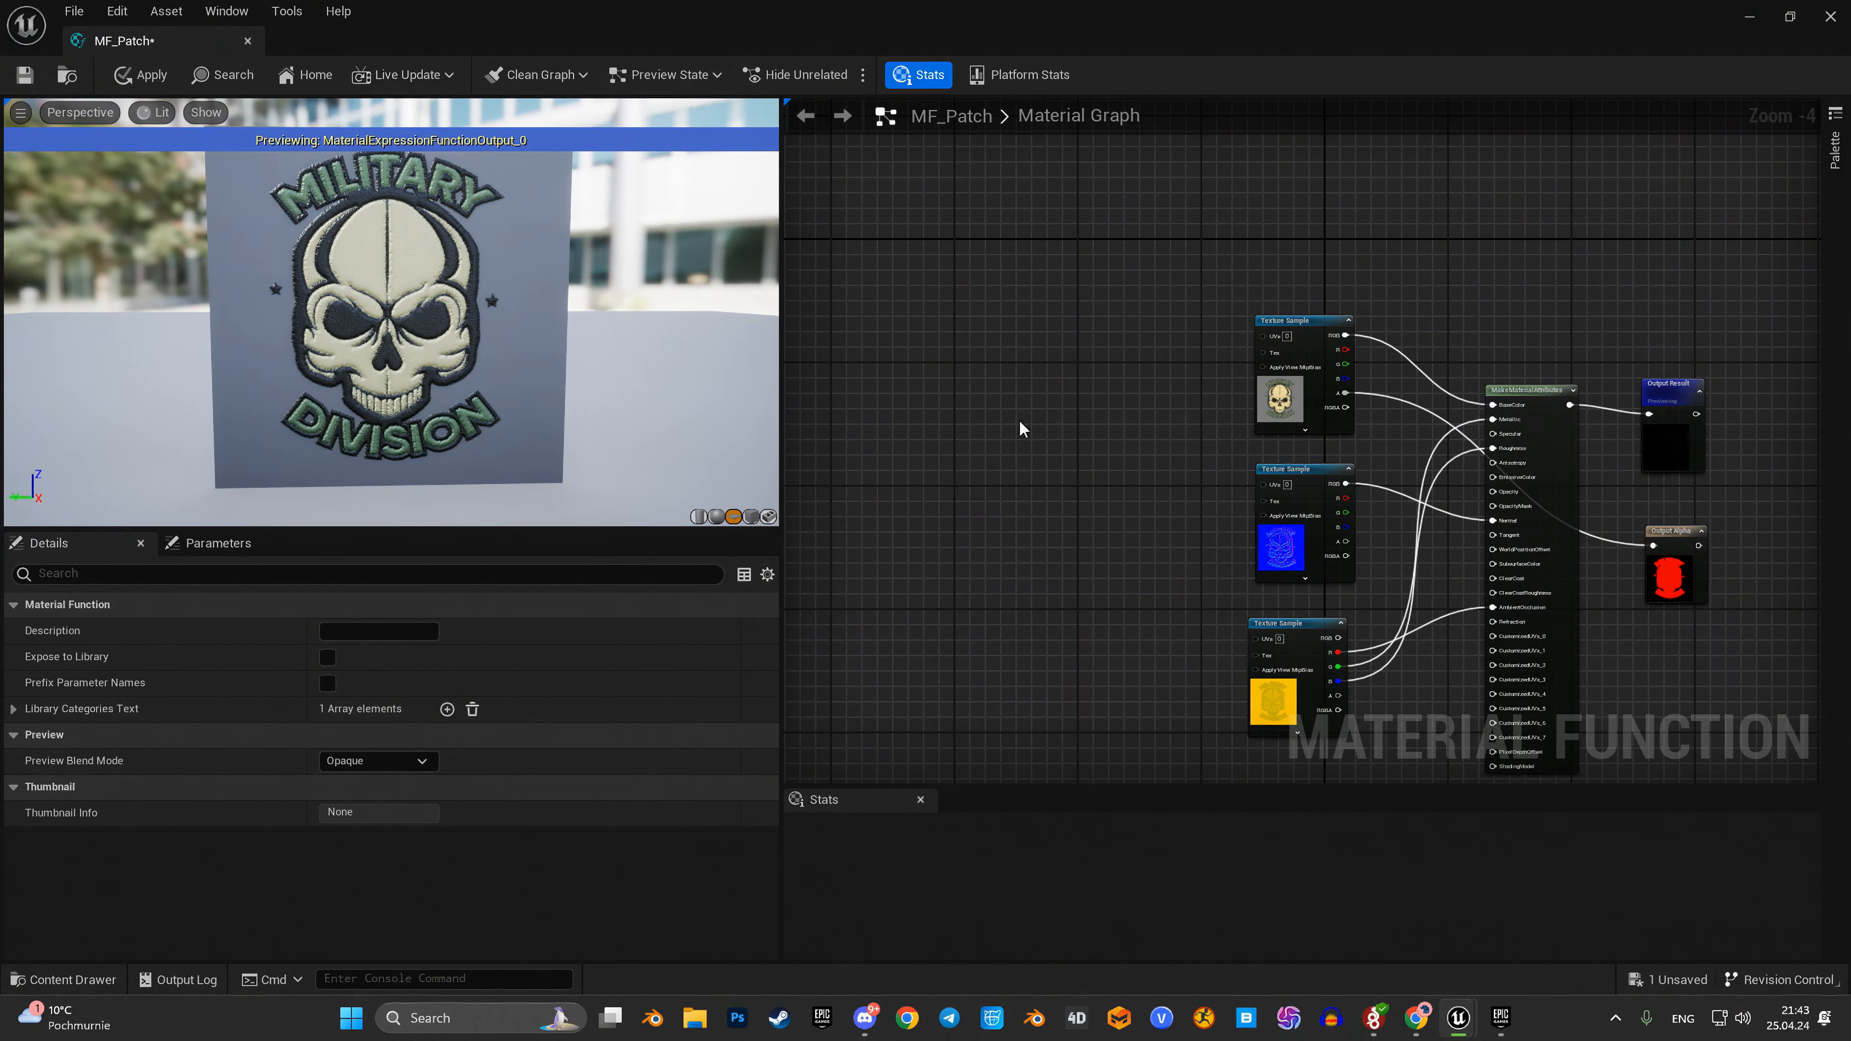
Step: Add a TextureCoordinate node in the empty graph area ahead of the texture samples
{"action": "right_click", "coordinate": [883, 323]}
{"action": "type", "text": "tex"}
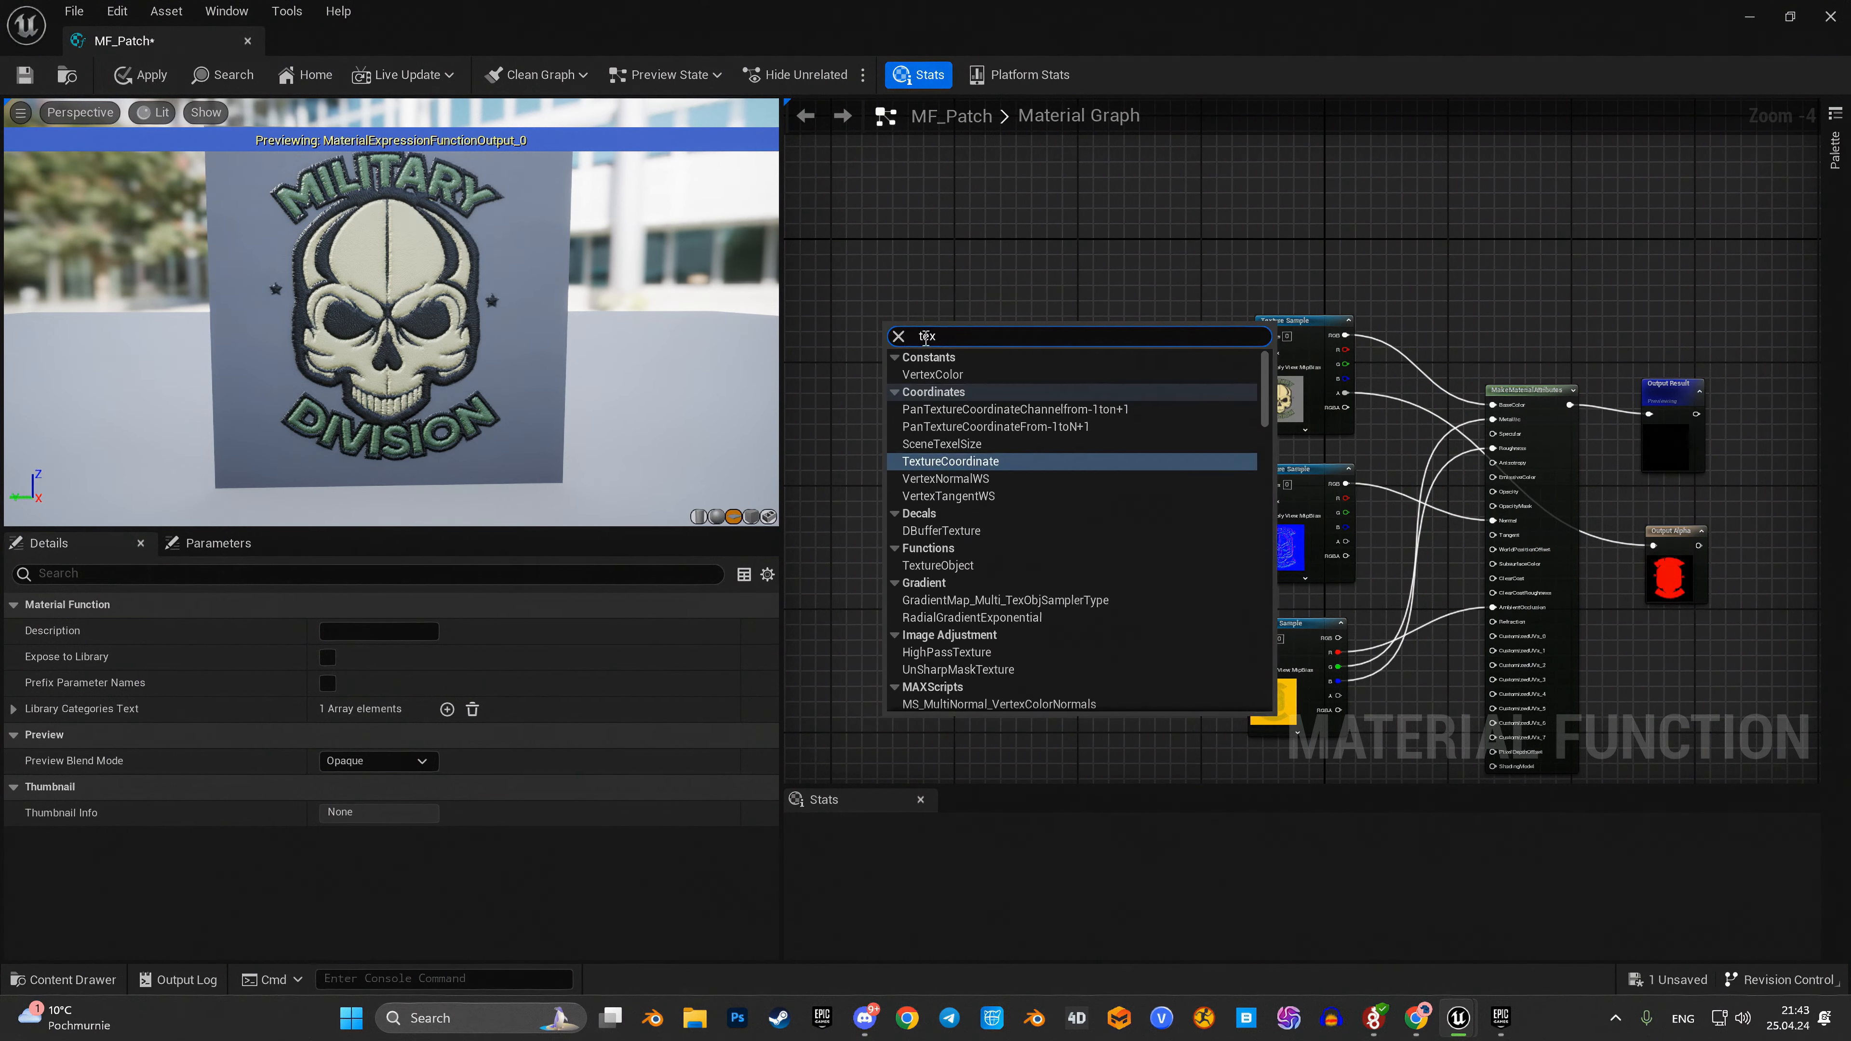
{"action": "type", "text": "ture coor"}
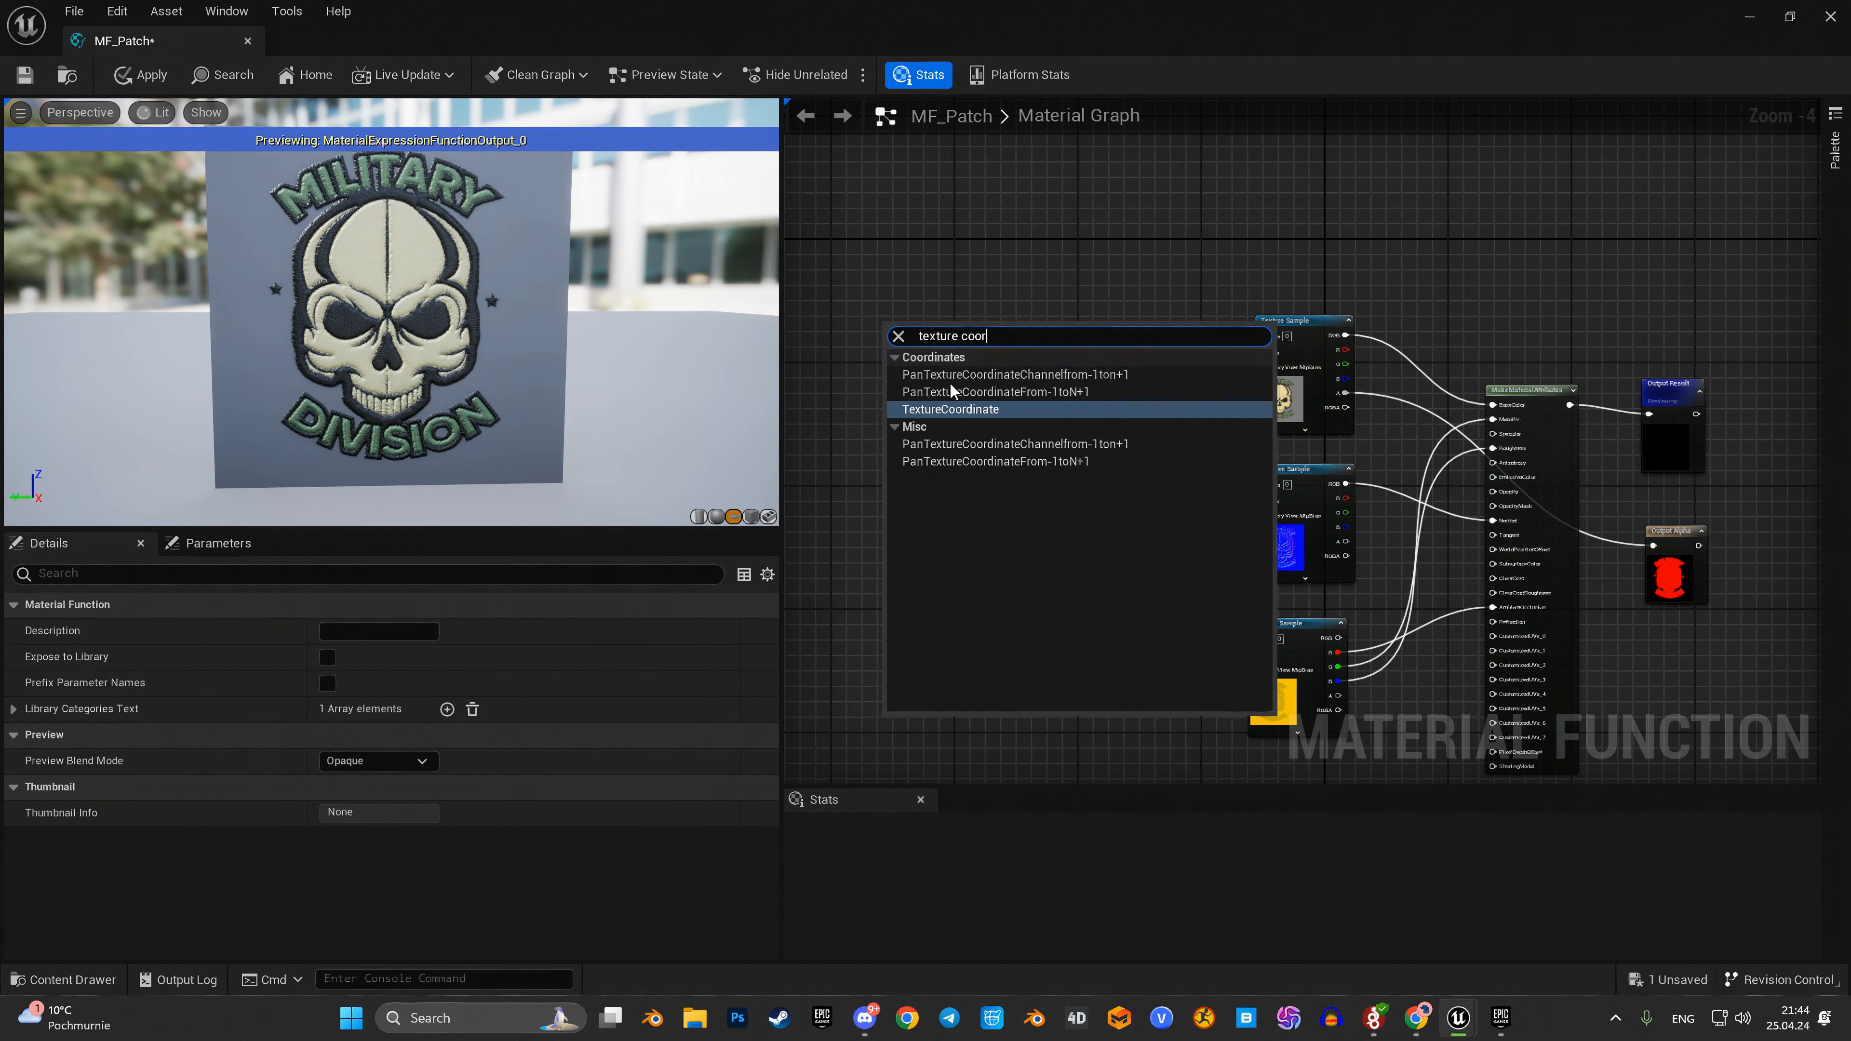
{"action": "left_click", "coordinate": [953, 410]}
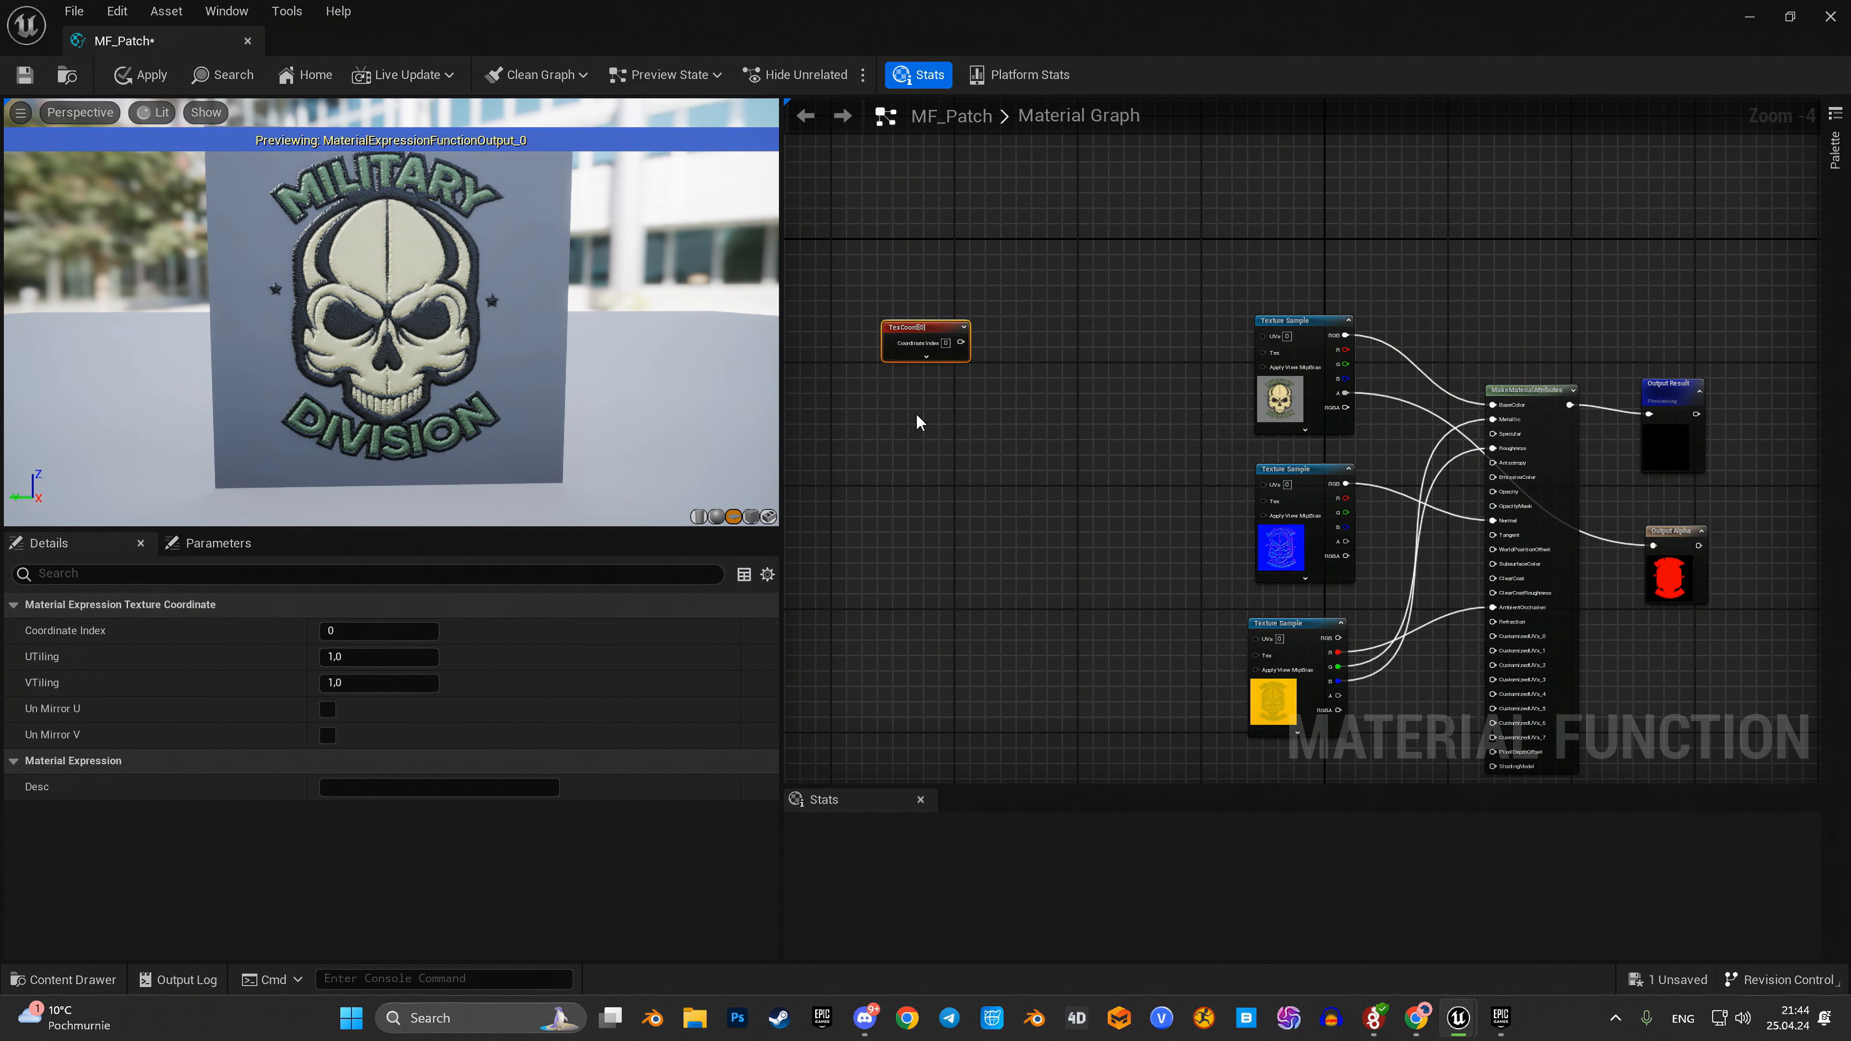
Step: Connect the TextureCoordinate output to input A of a new Divide node and position that node beside it
{"action": "left_click_drag", "start_coordinate": [961, 342], "coordinate": [999, 362]}
{"action": "type", "text": "d"}
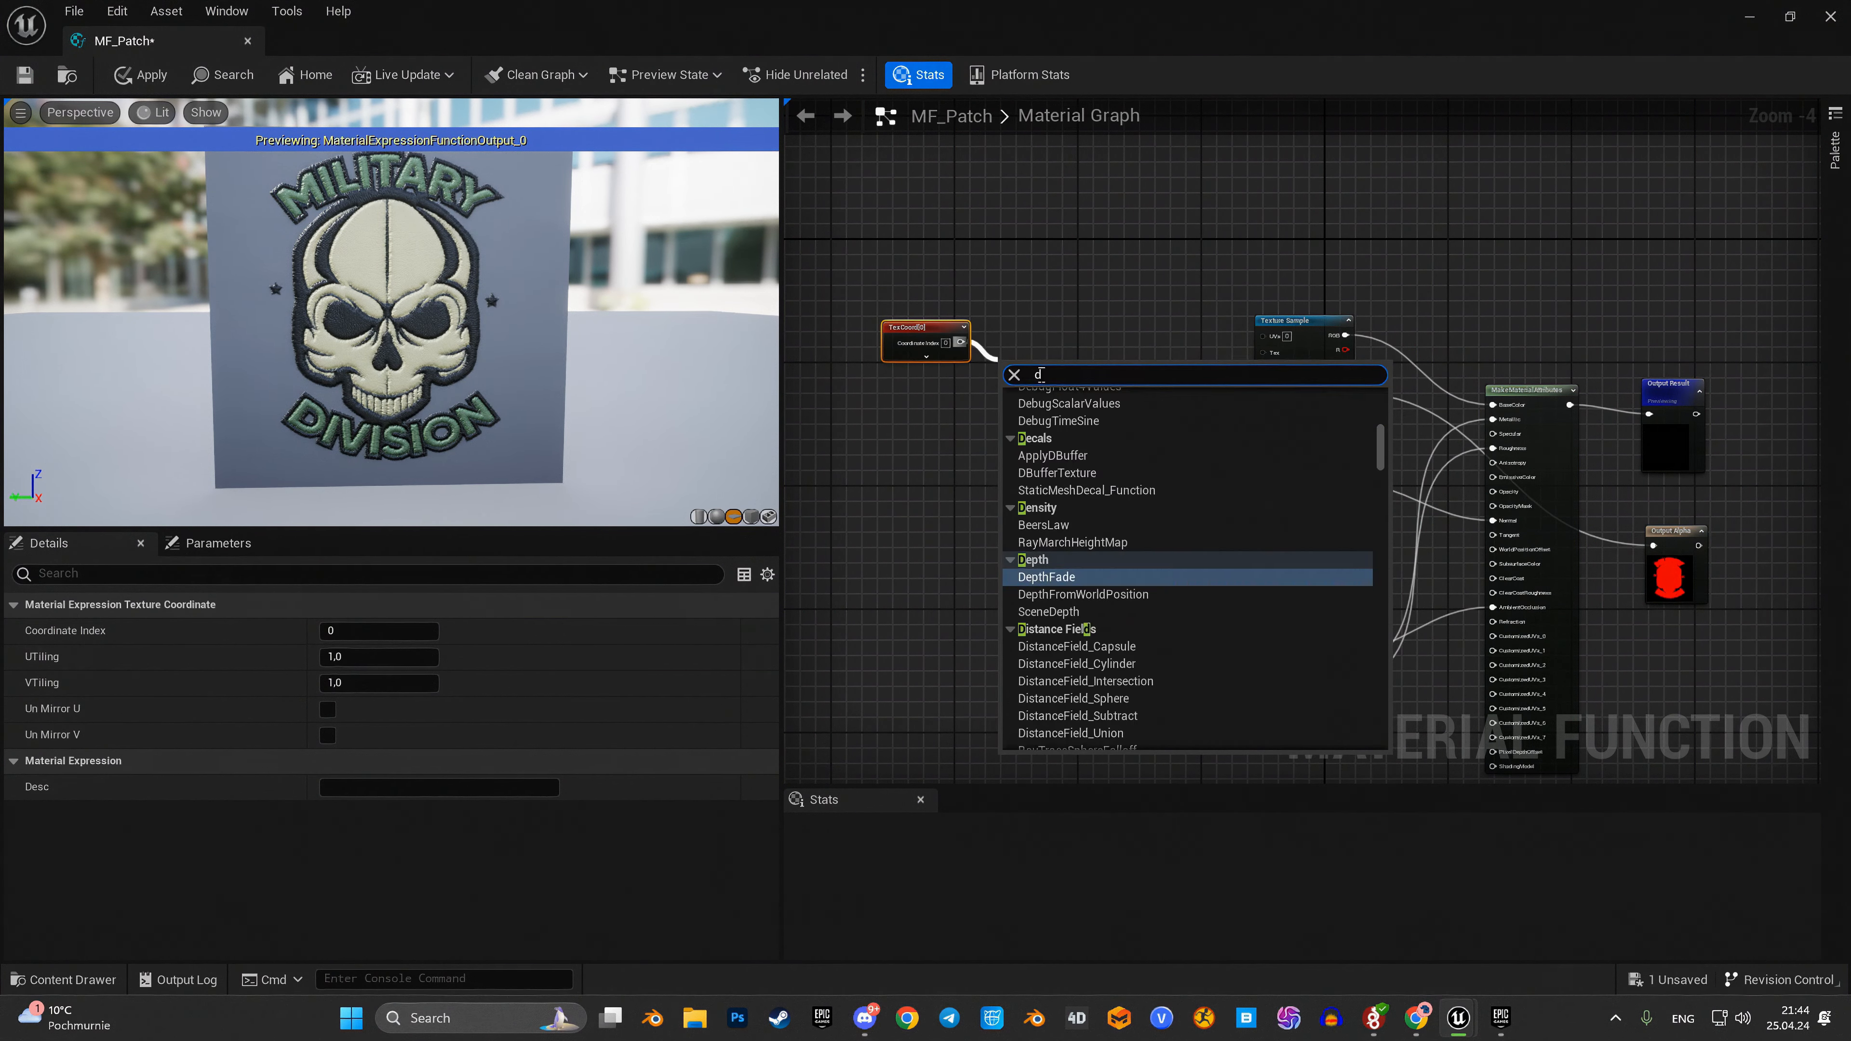
{"action": "type", "text": "ivide"}
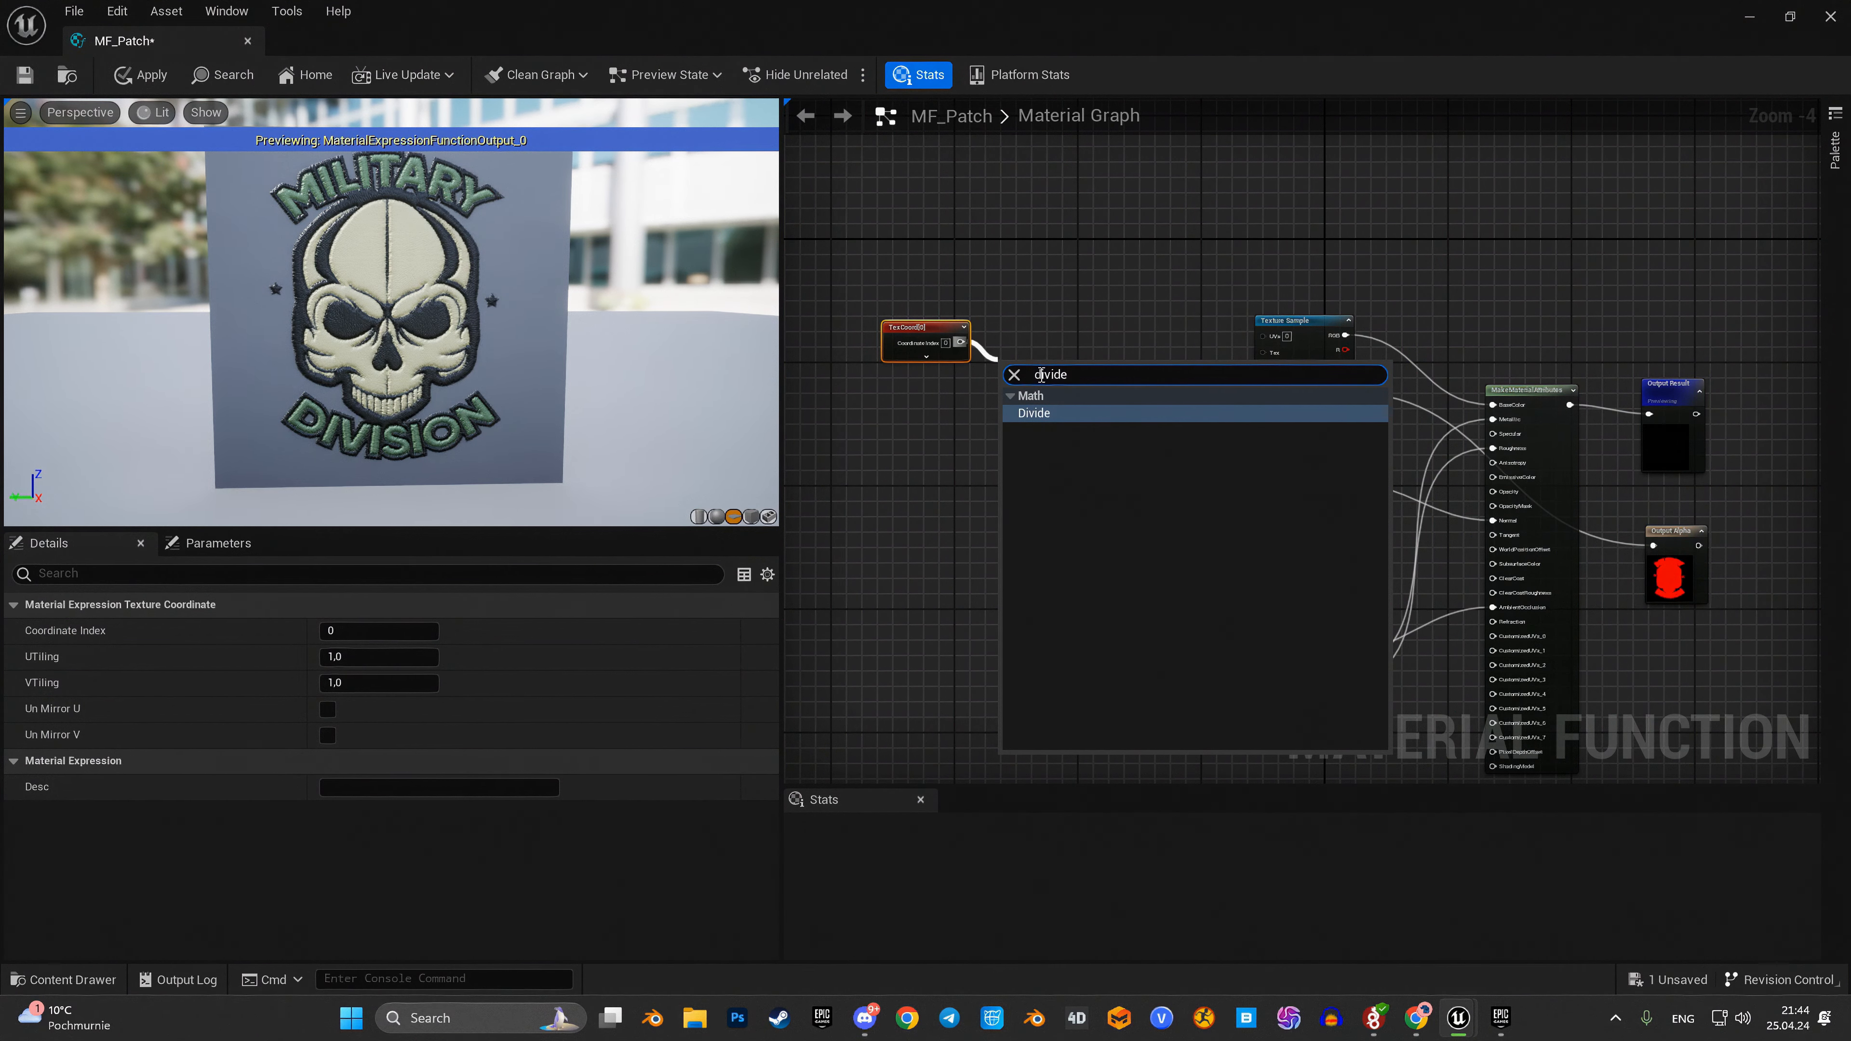
{"action": "left_click", "coordinate": [1049, 412]}
{"action": "scroll", "coordinate": [1054, 413], "scroll_direction": "up", "scroll_amount": 2}
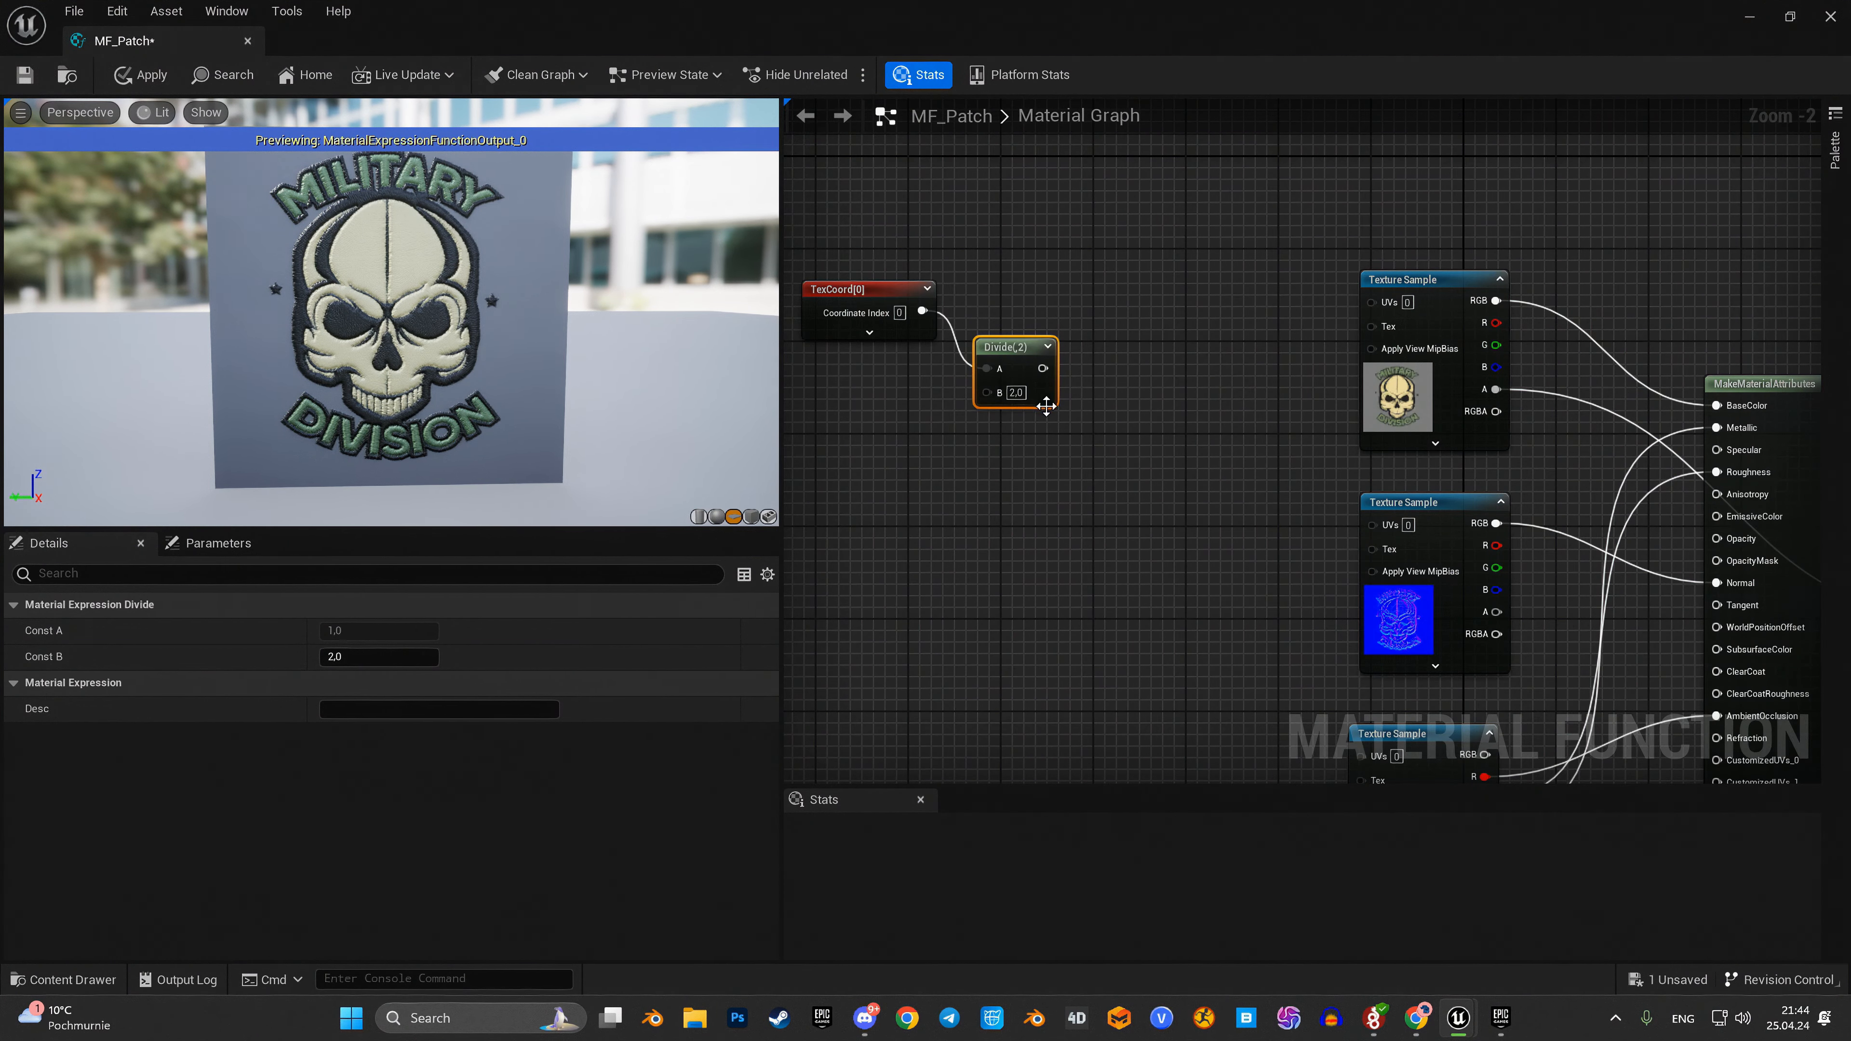
{"action": "left_click_drag", "start_coordinate": [1025, 385], "coordinate": [944, 456]}
Step: Create a scalar parameter named Scale below the TextureCoordinate node
{"action": "left_click", "coordinate": [881, 469]}
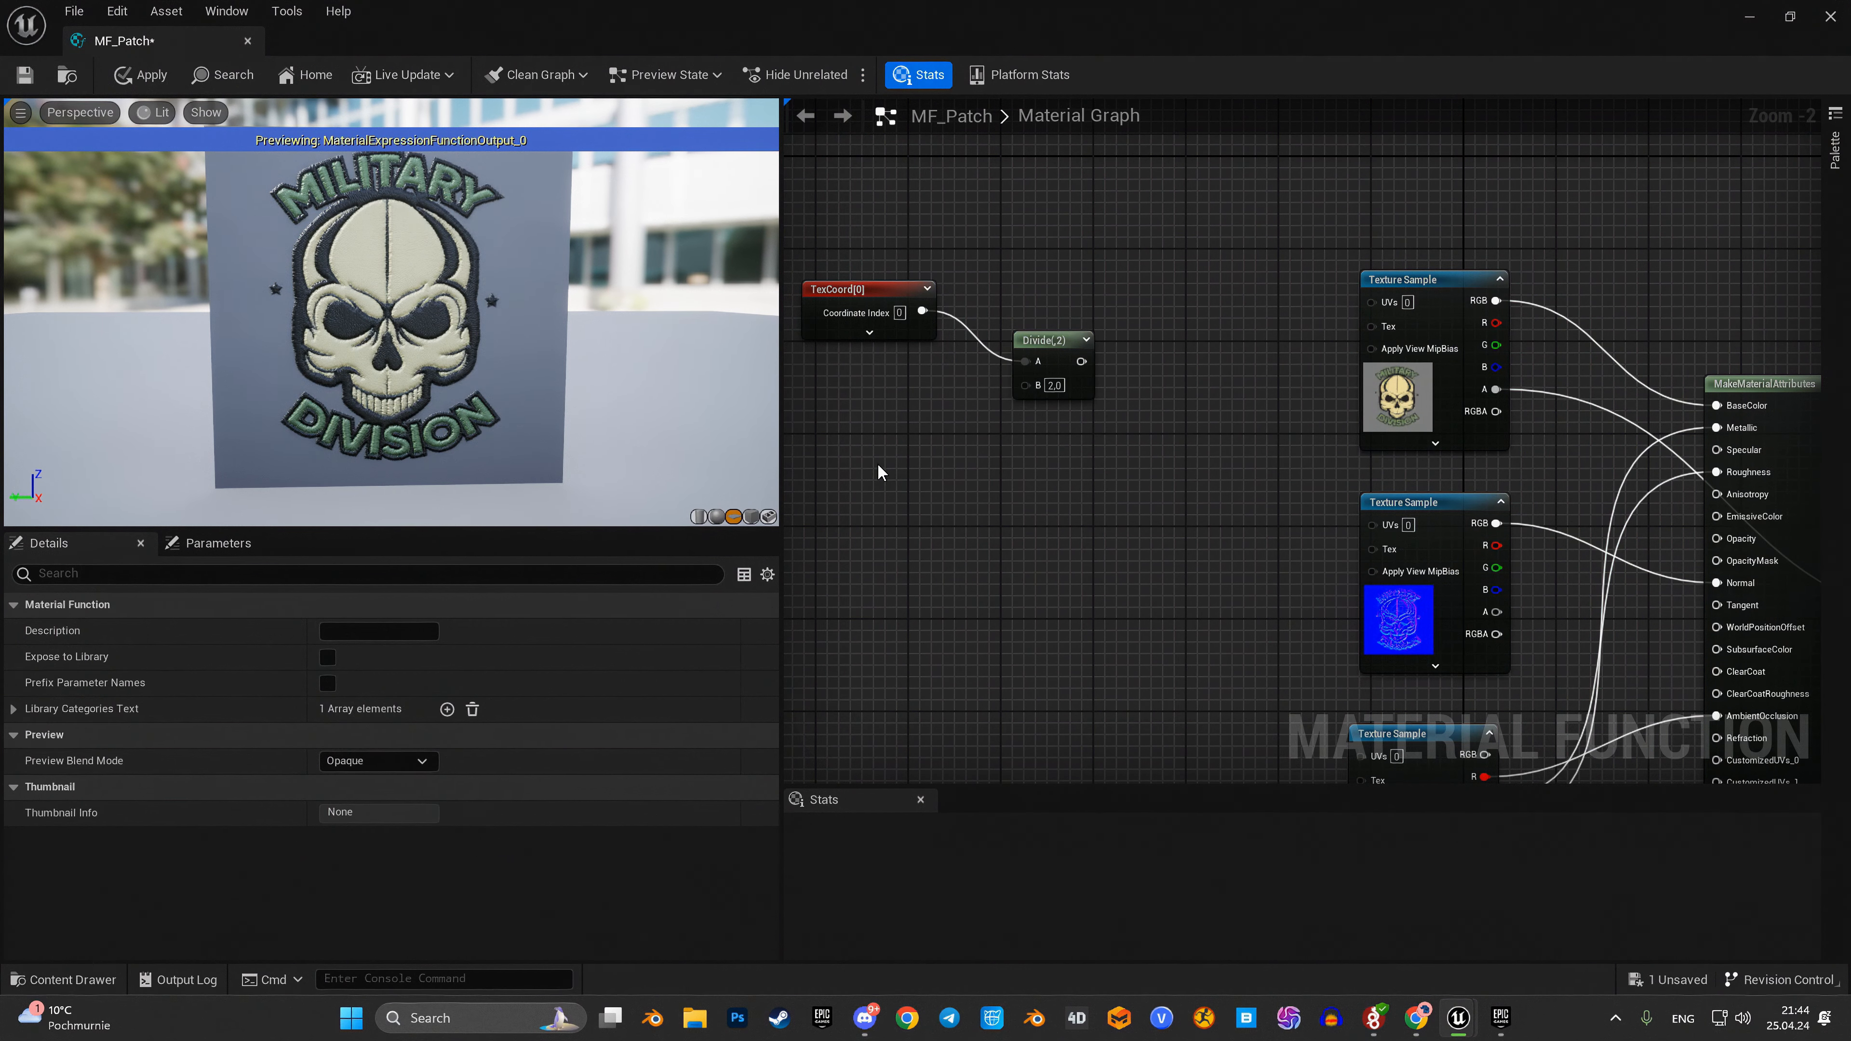
{"action": "key", "text": "1"}
{"action": "left_click", "coordinate": [877, 463]}
{"action": "right_click", "coordinate": [901, 466]}
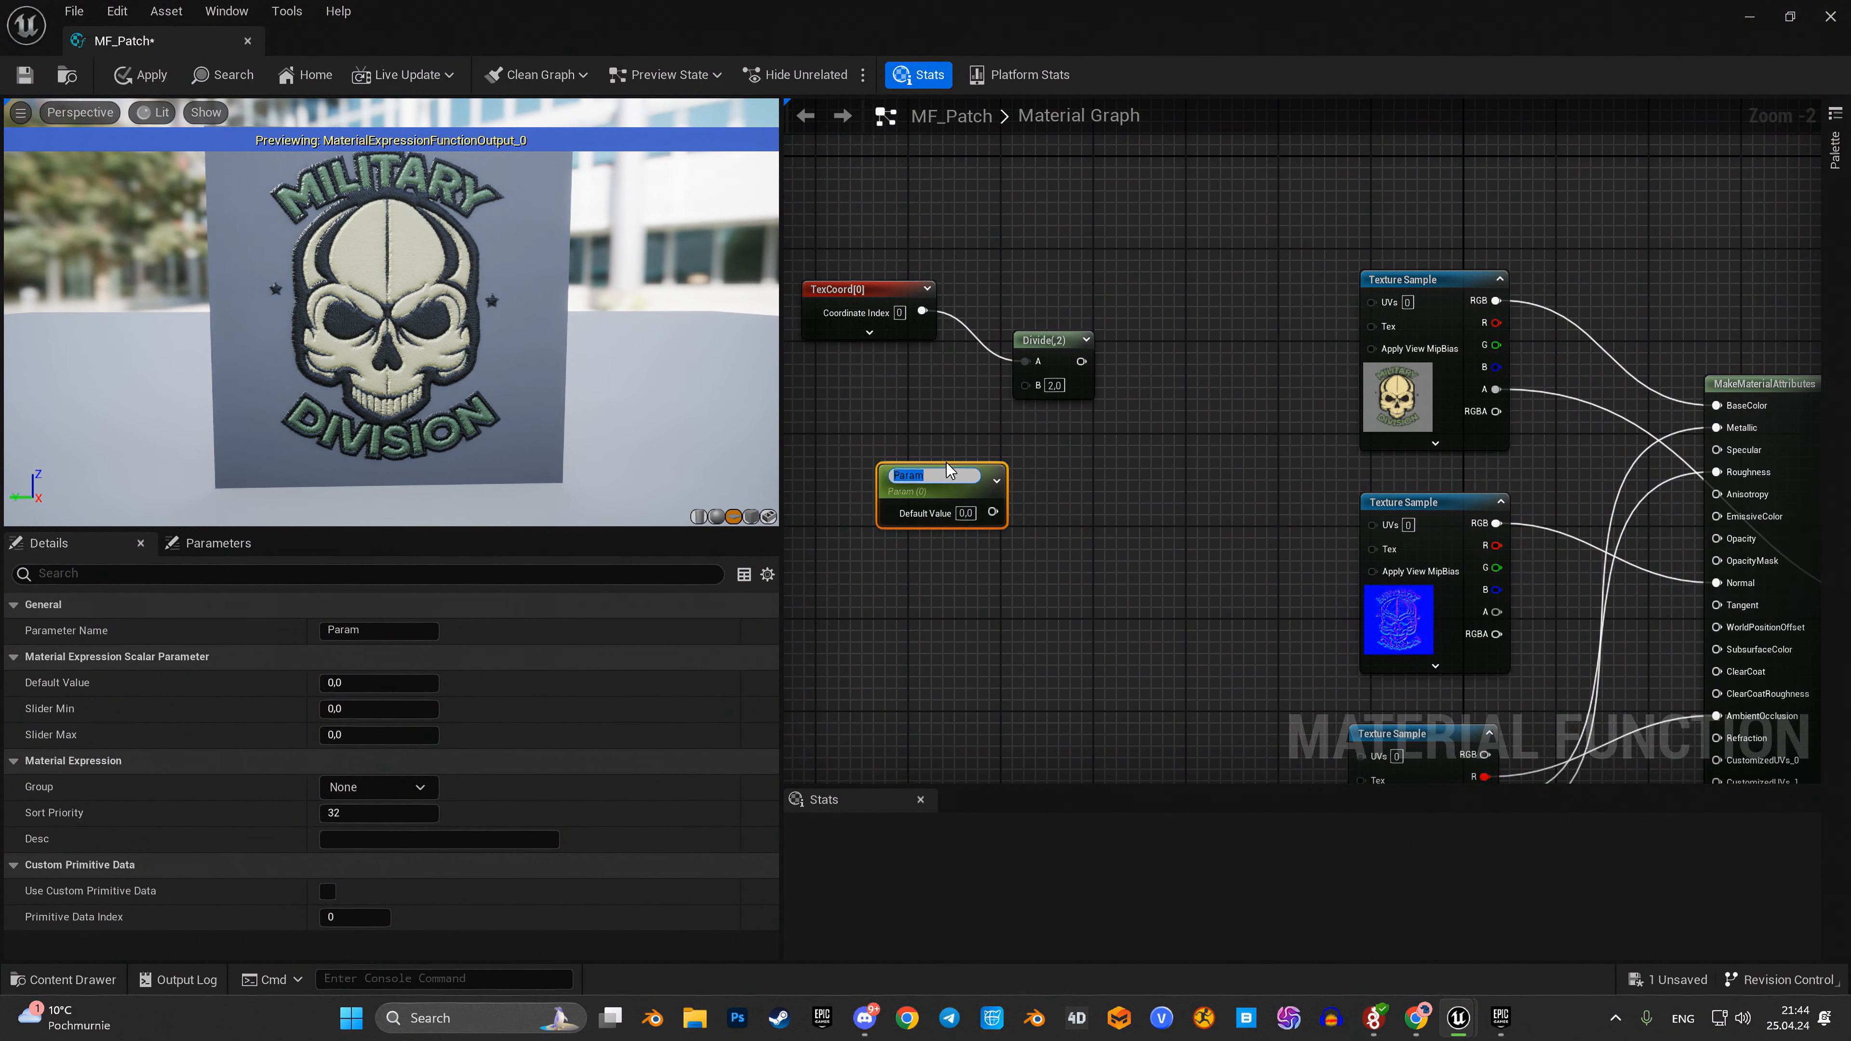
{"action": "left_click", "coordinate": [1075, 506]}
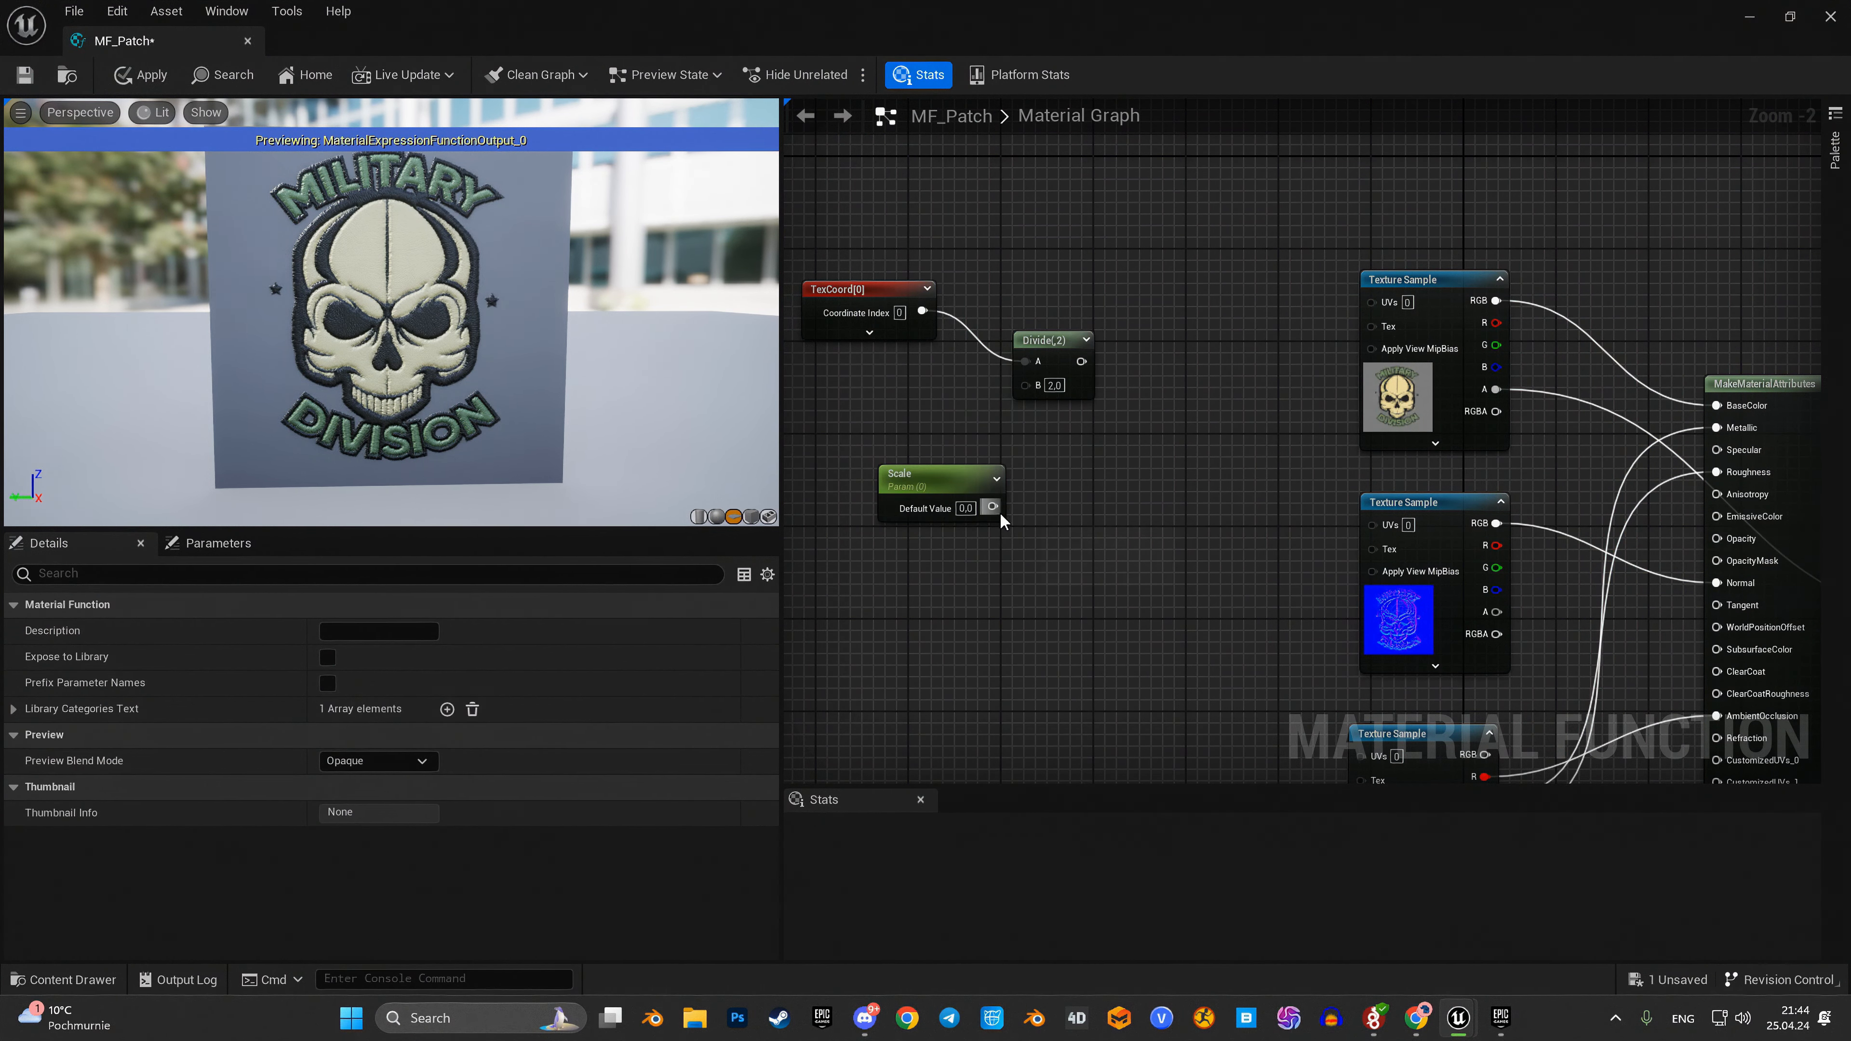
Step: Connect the Scale parameter to input B of the Divide node and set its default value to 1
{"action": "left_click_drag", "start_coordinate": [994, 511], "coordinate": [1026, 388]}
{"action": "right_click_drag", "start_coordinate": [1053, 471], "coordinate": [1122, 462]}
{"action": "left_click_drag", "start_coordinate": [1033, 474], "coordinate": [982, 455]}
{"action": "type", "text": "1"}
{"action": "left_click", "coordinate": [1046, 555]}
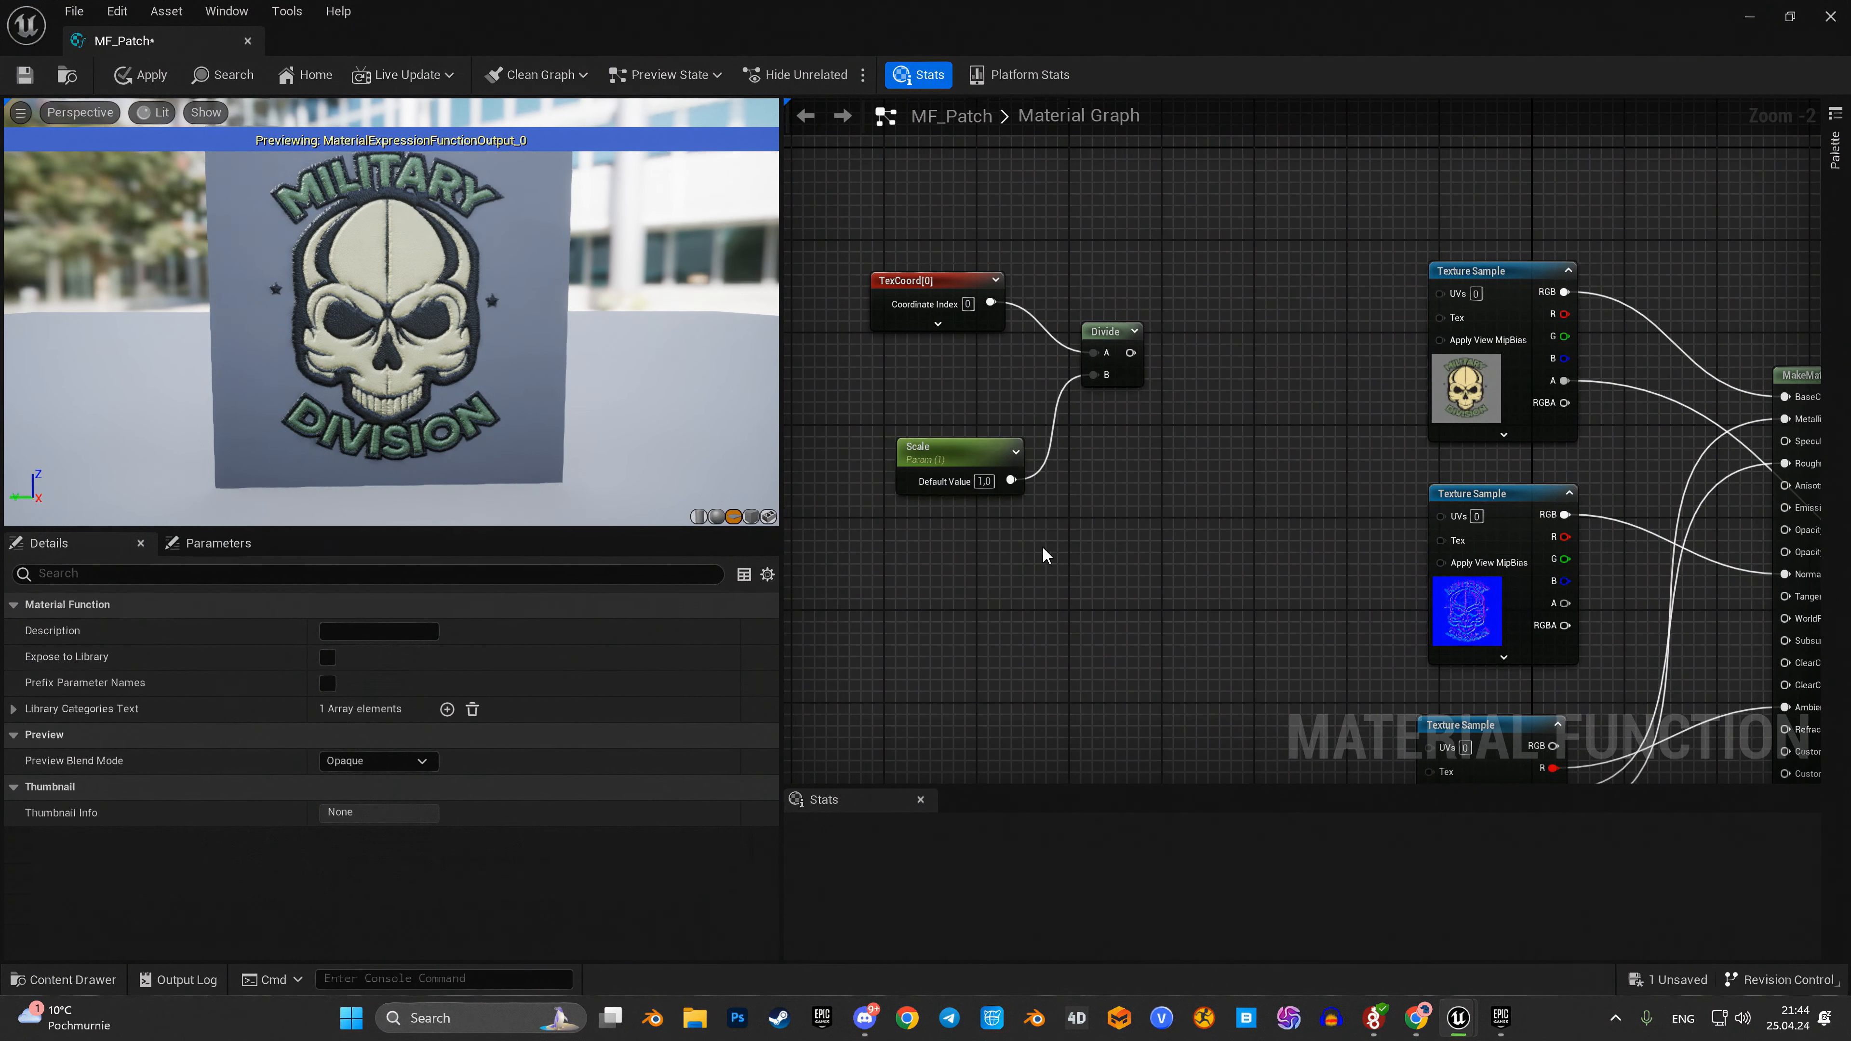
Step: Connect the Divide node's output to the UVs inputs of all three texture samples
{"action": "left_click_drag", "start_coordinate": [1130, 357], "coordinate": [1432, 447]}
{"action": "right_click_drag", "start_coordinate": [1114, 364], "coordinate": [1103, 548]}
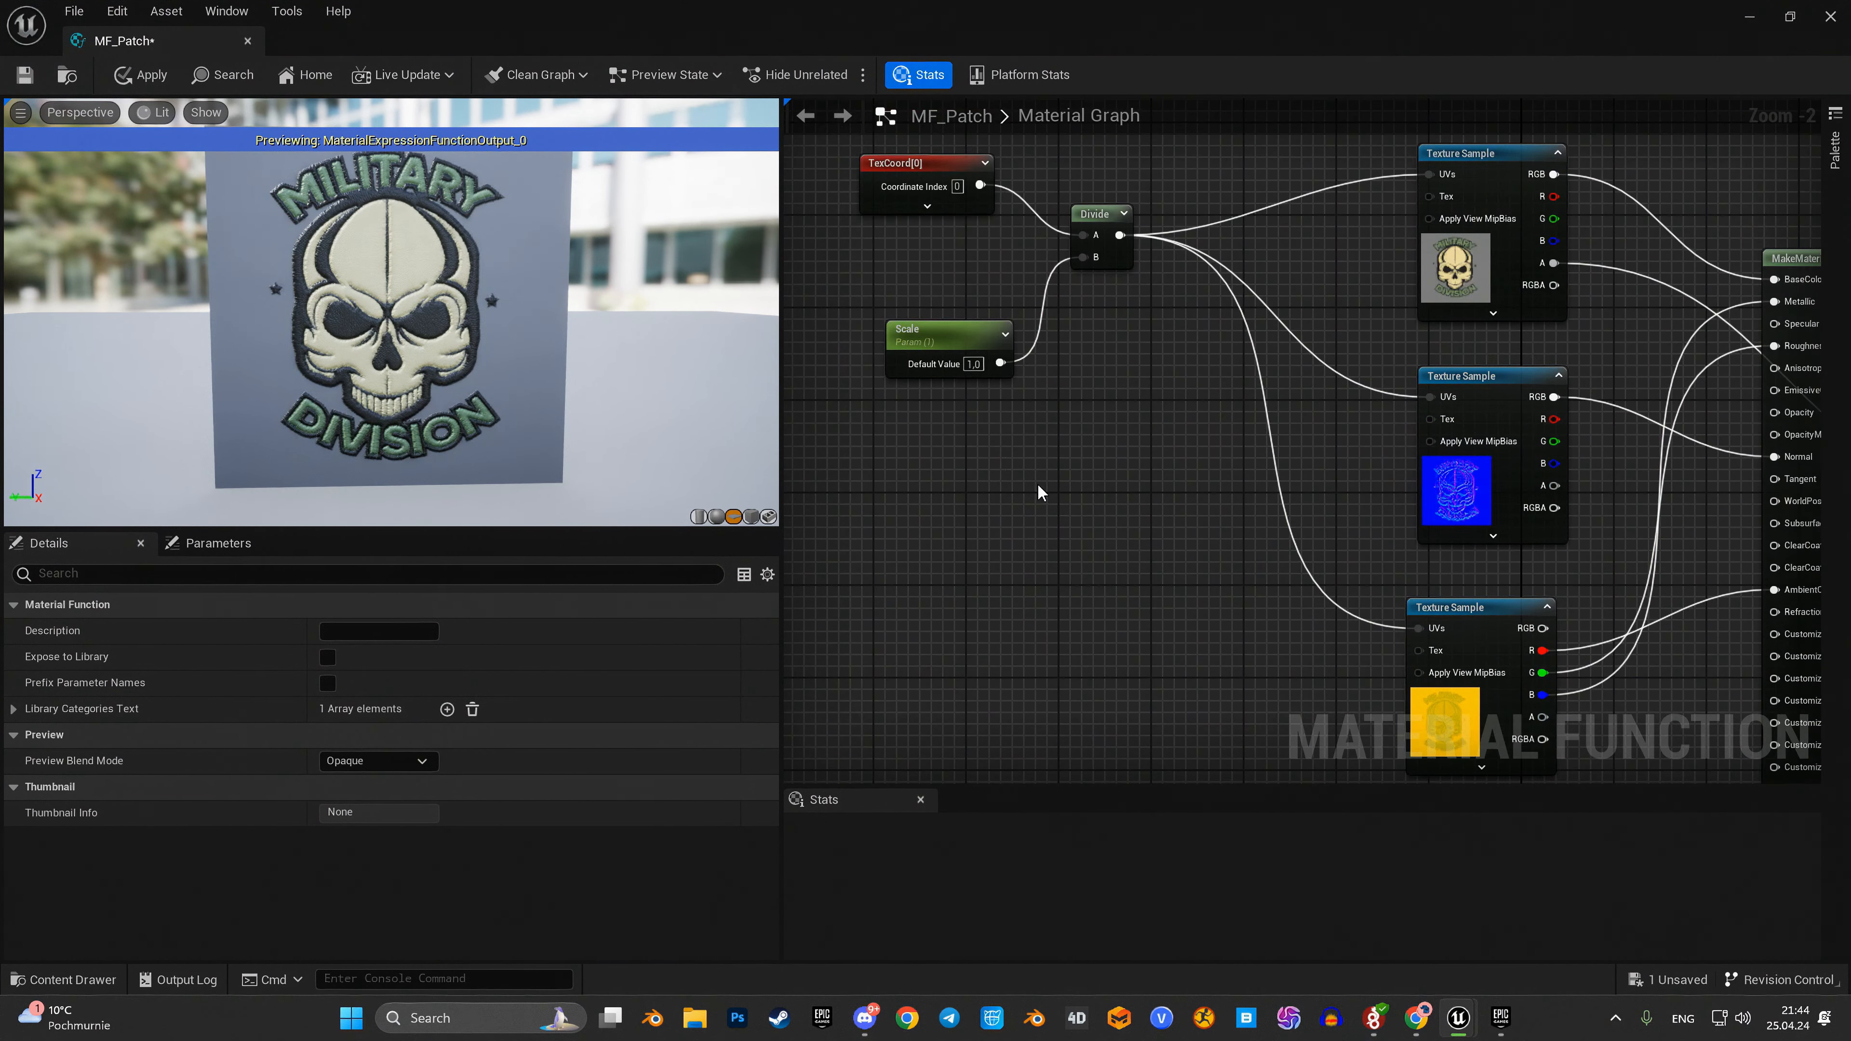
Step: Set the Scale parameter's slider maximum to 1
{"action": "left_click", "coordinate": [898, 367]}
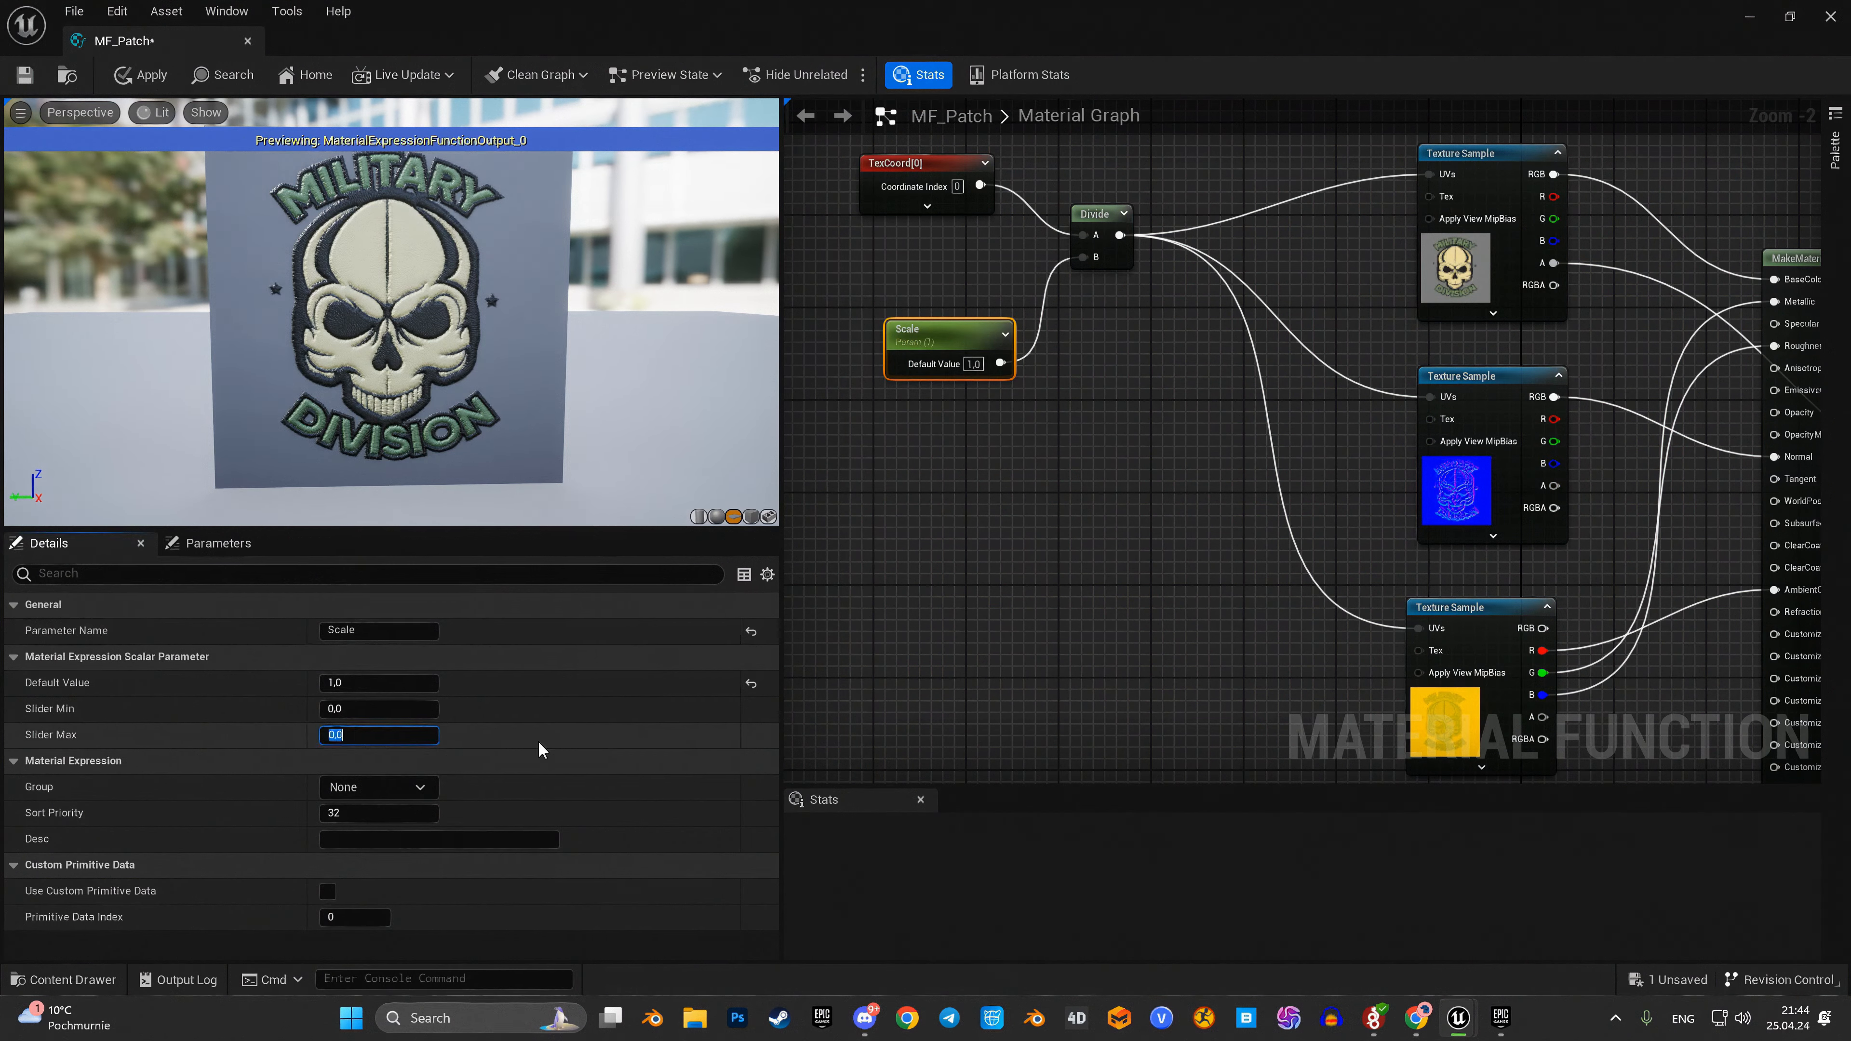
{"action": "left_click", "coordinate": [827, 667]}
{"action": "left_click", "coordinate": [904, 345]}
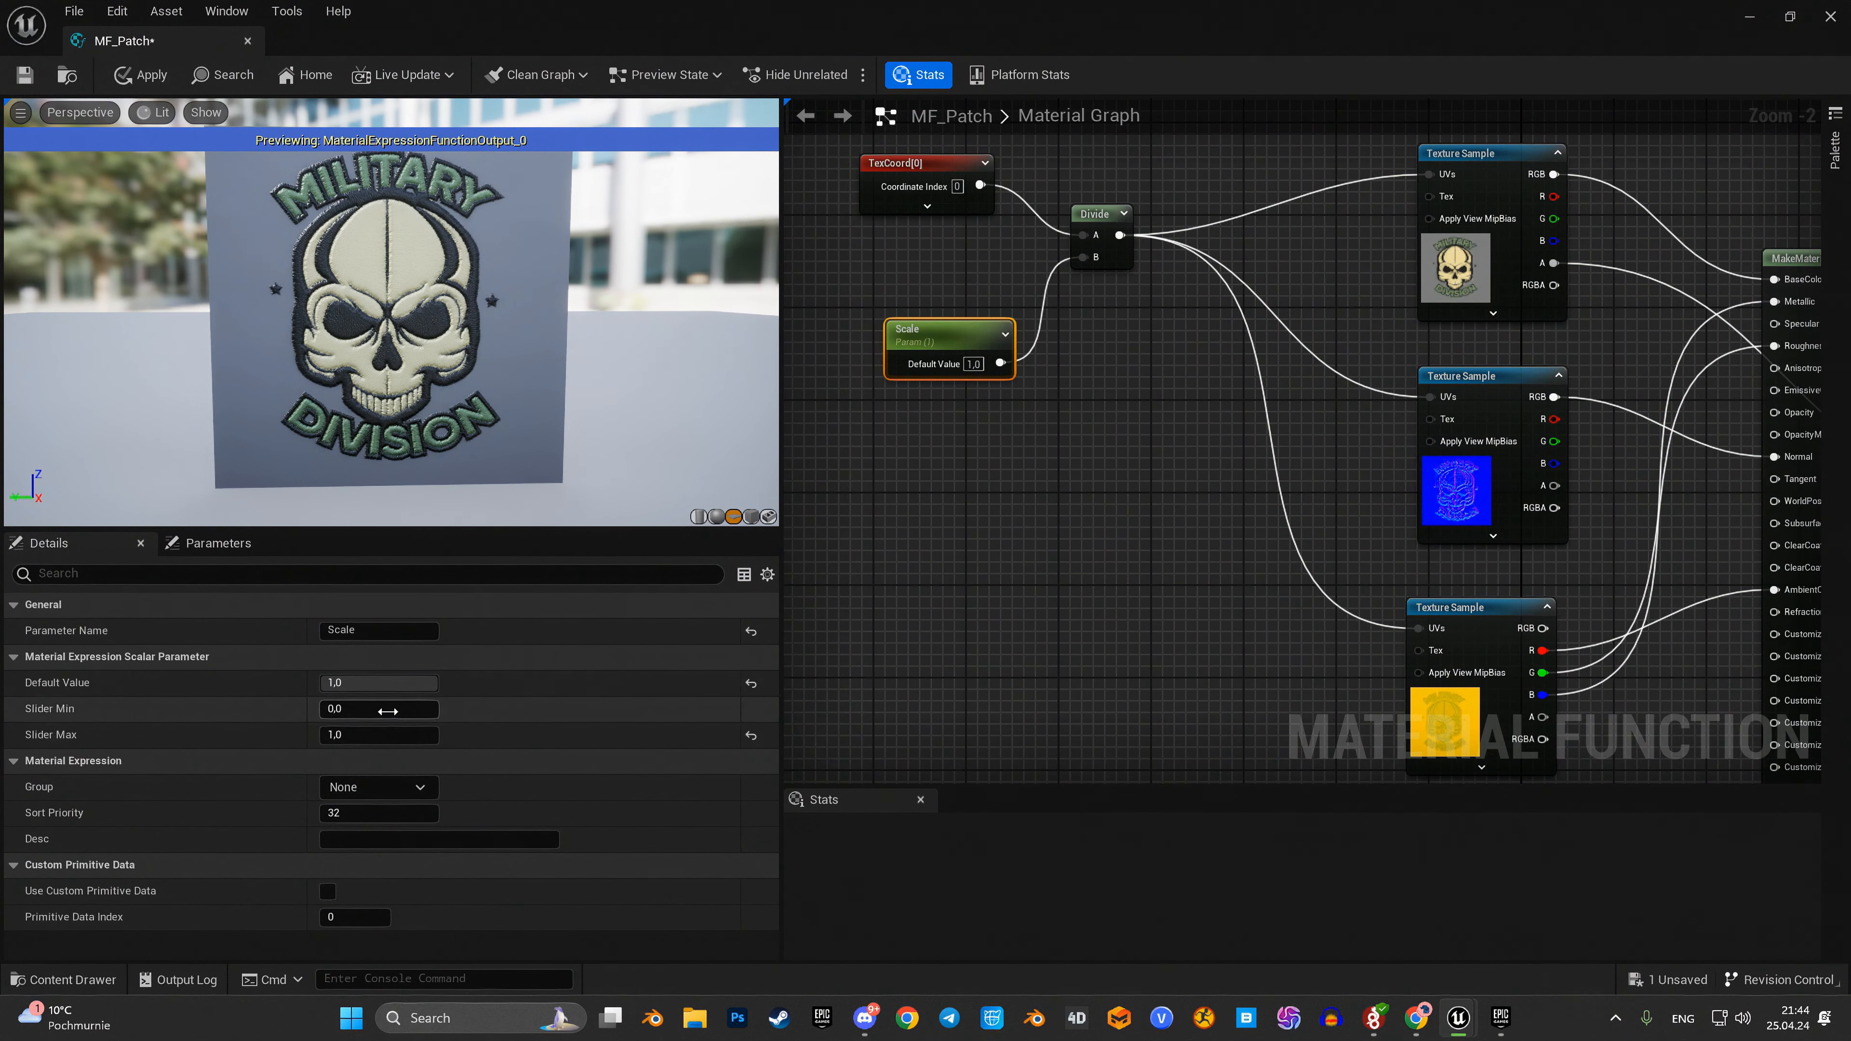
Step: Set the Scale parameter's default value to 0.256 while checking the patch size in the preview
{"action": "mouse_move", "coordinate": [397, 686]}
{"action": "left_mouse_down"}
{"action": "mouse_move", "coordinate": [363, 685]}
{"action": "mouse_move", "coordinate": [394, 684]}
{"action": "left_mouse_up"}
{"action": "scroll", "coordinate": [442, 327], "scroll_direction": "down", "scroll_amount": 1}
{"action": "middle_click_drag", "start_coordinate": [442, 327], "coordinate": [456, 363]}
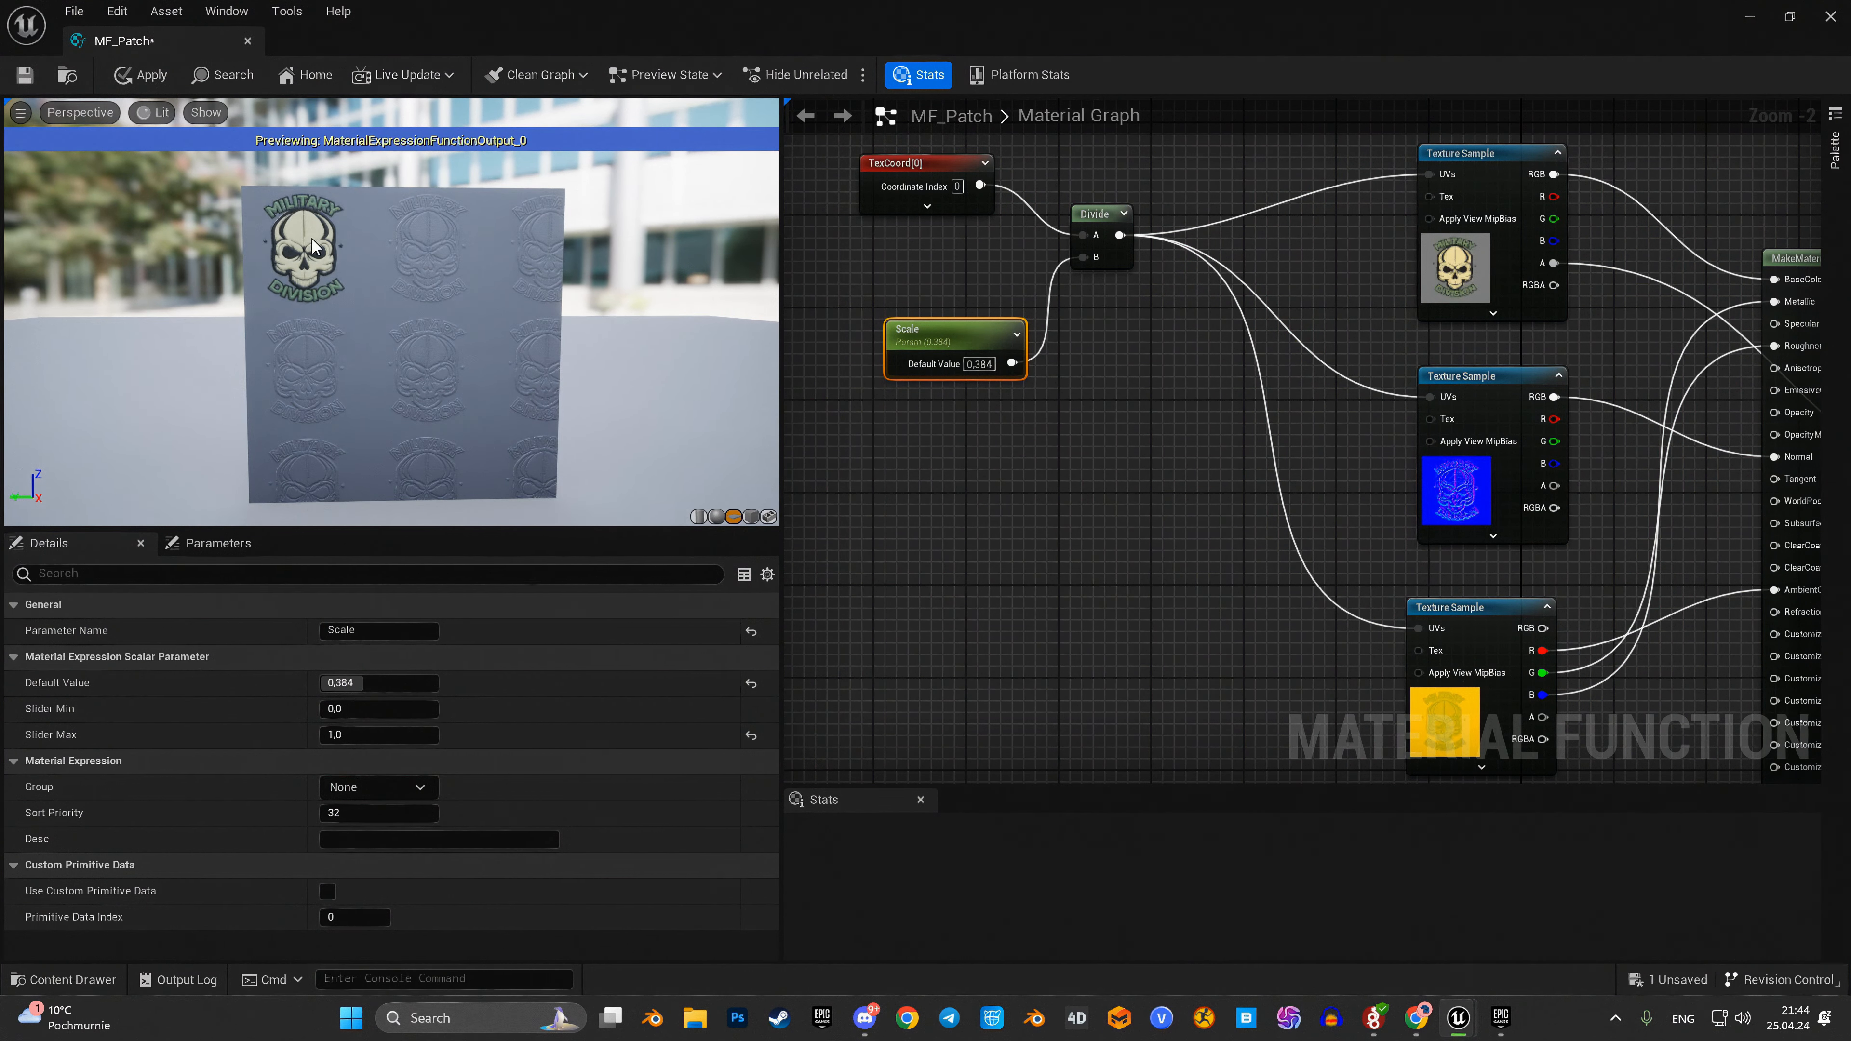
{"action": "scroll", "coordinate": [287, 262], "scroll_direction": "up", "scroll_amount": 4}
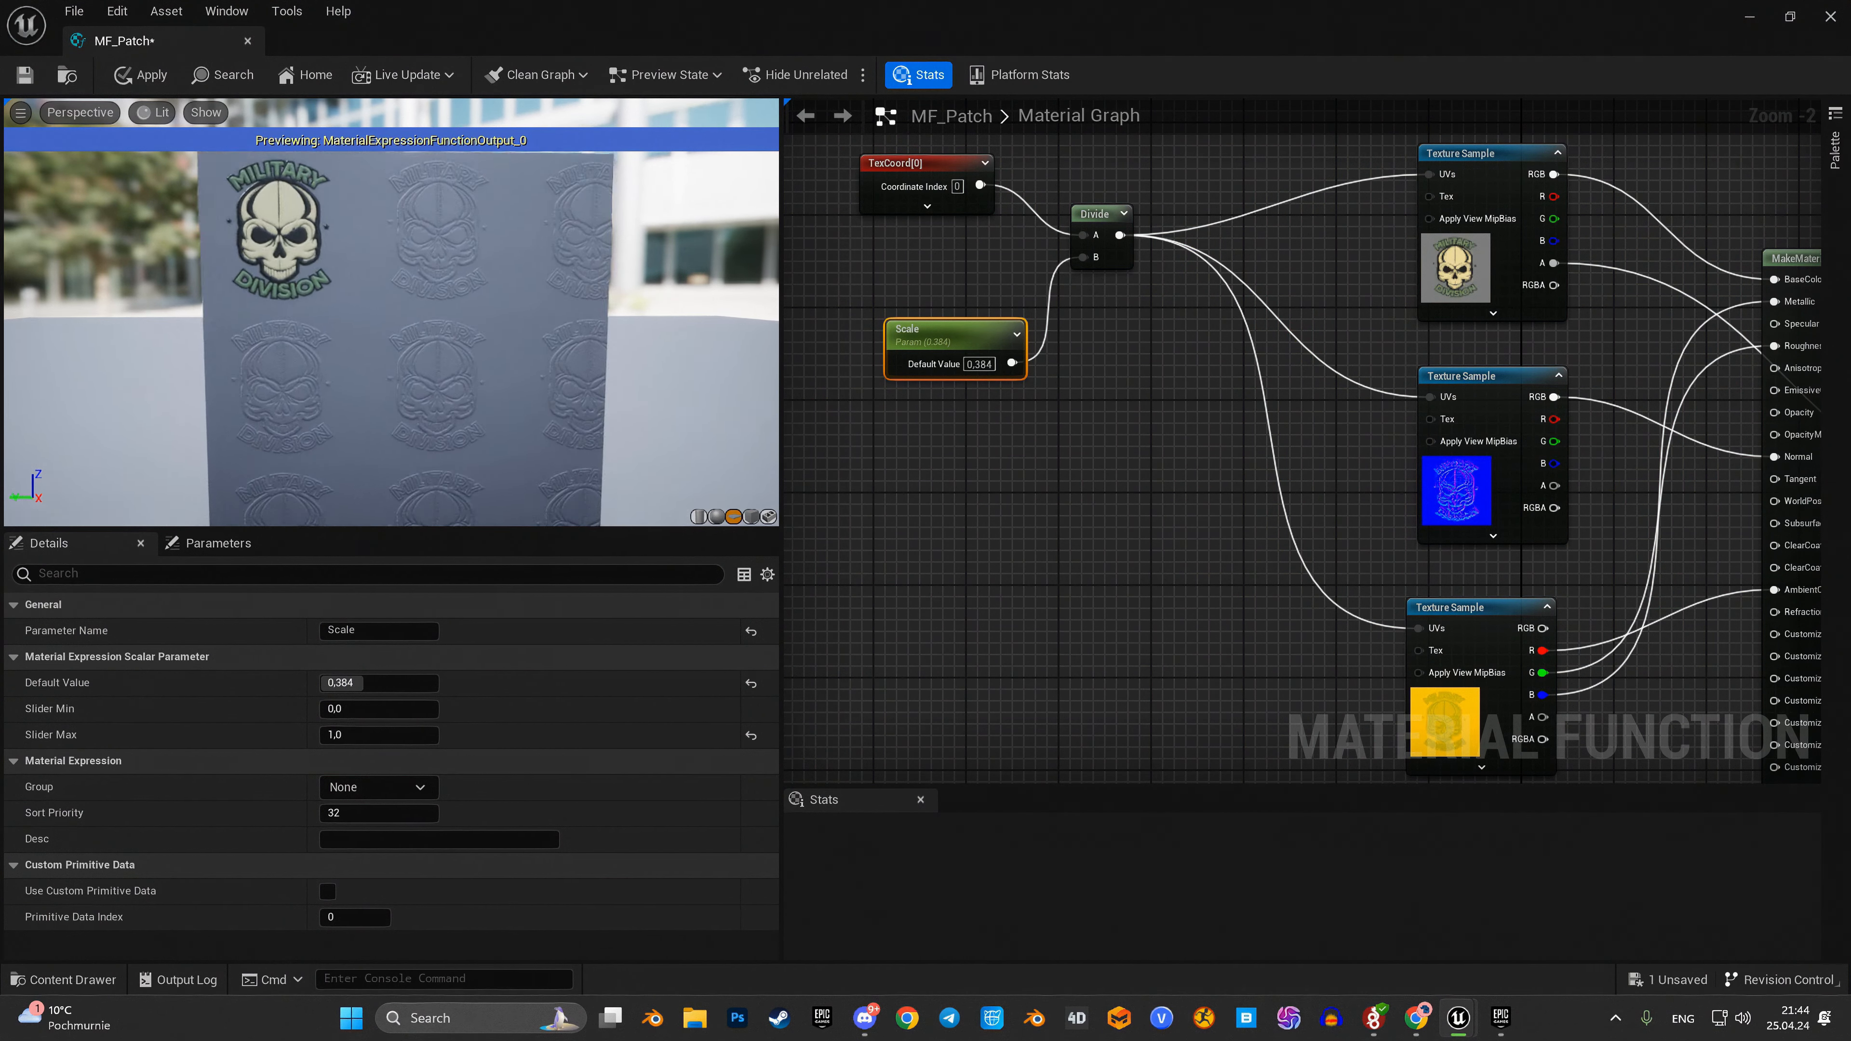
{"action": "left_click_drag", "start_coordinate": [286, 262], "coordinate": [320, 287]}
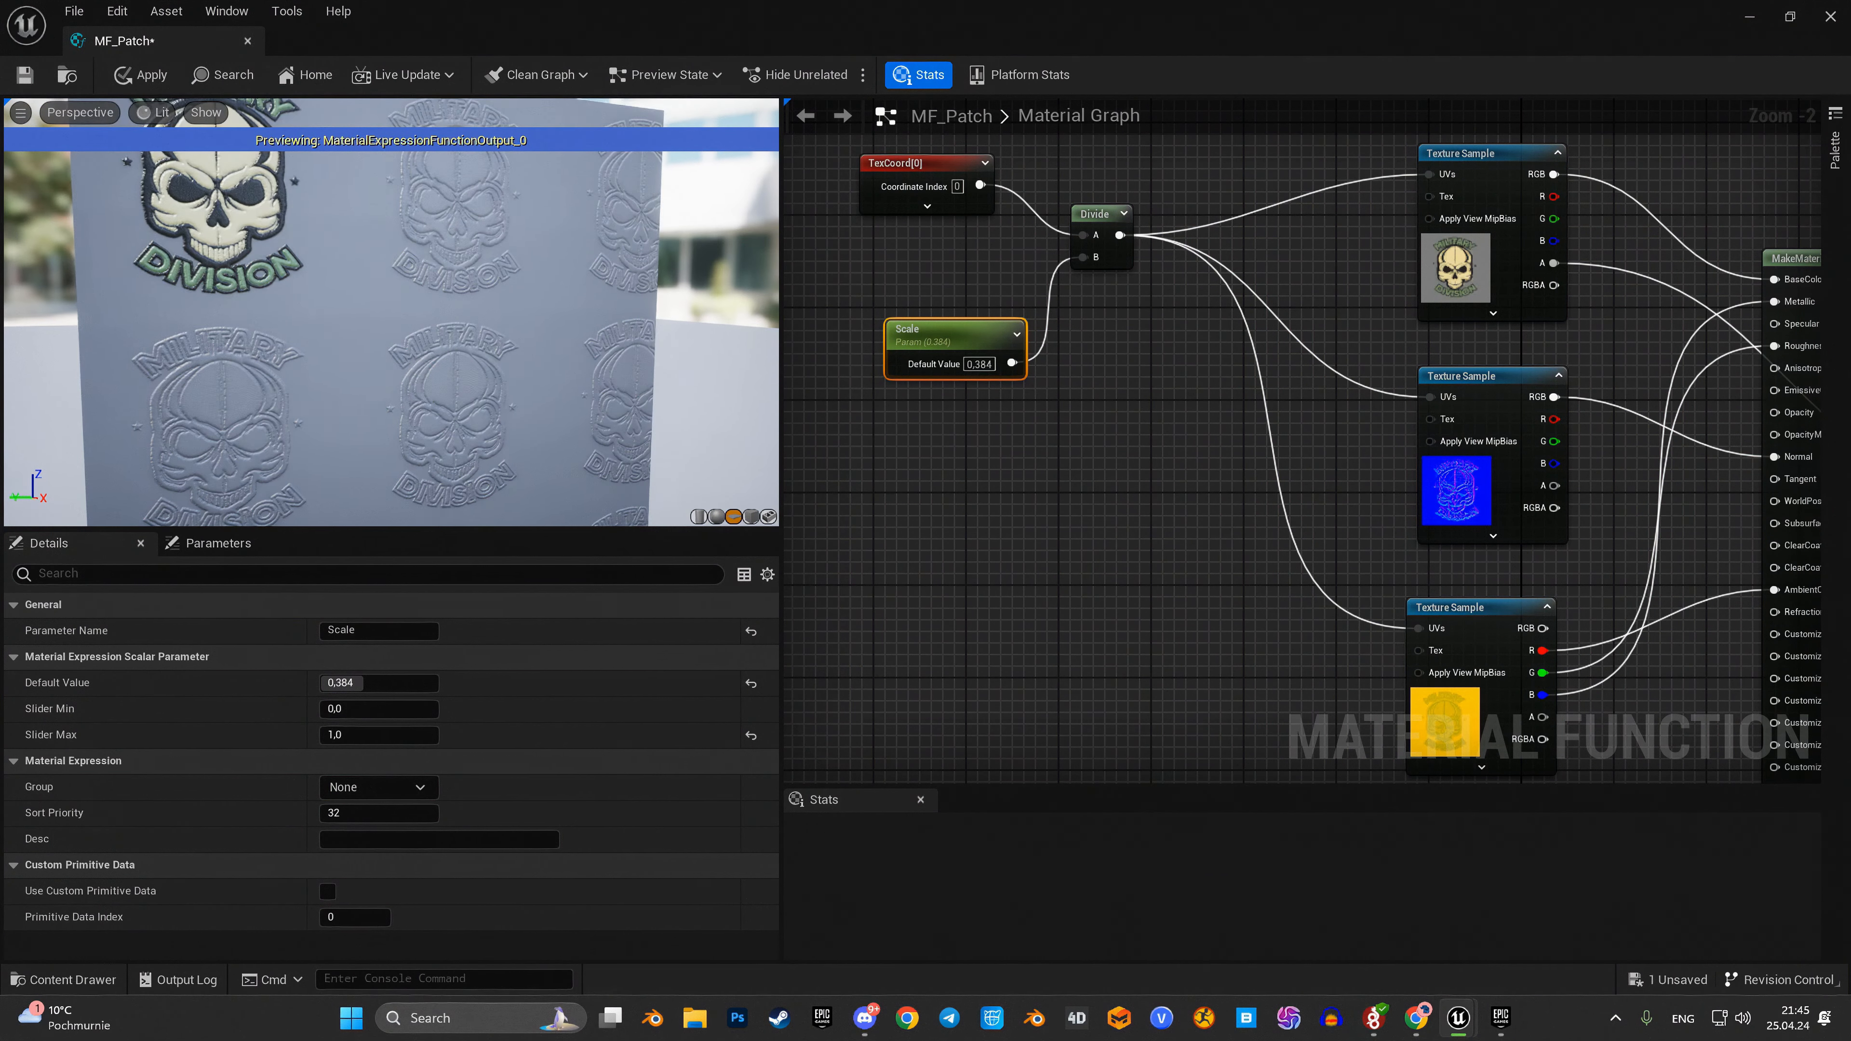
{"action": "type", "text": "0,264"}
{"action": "key", "text": "Return"}
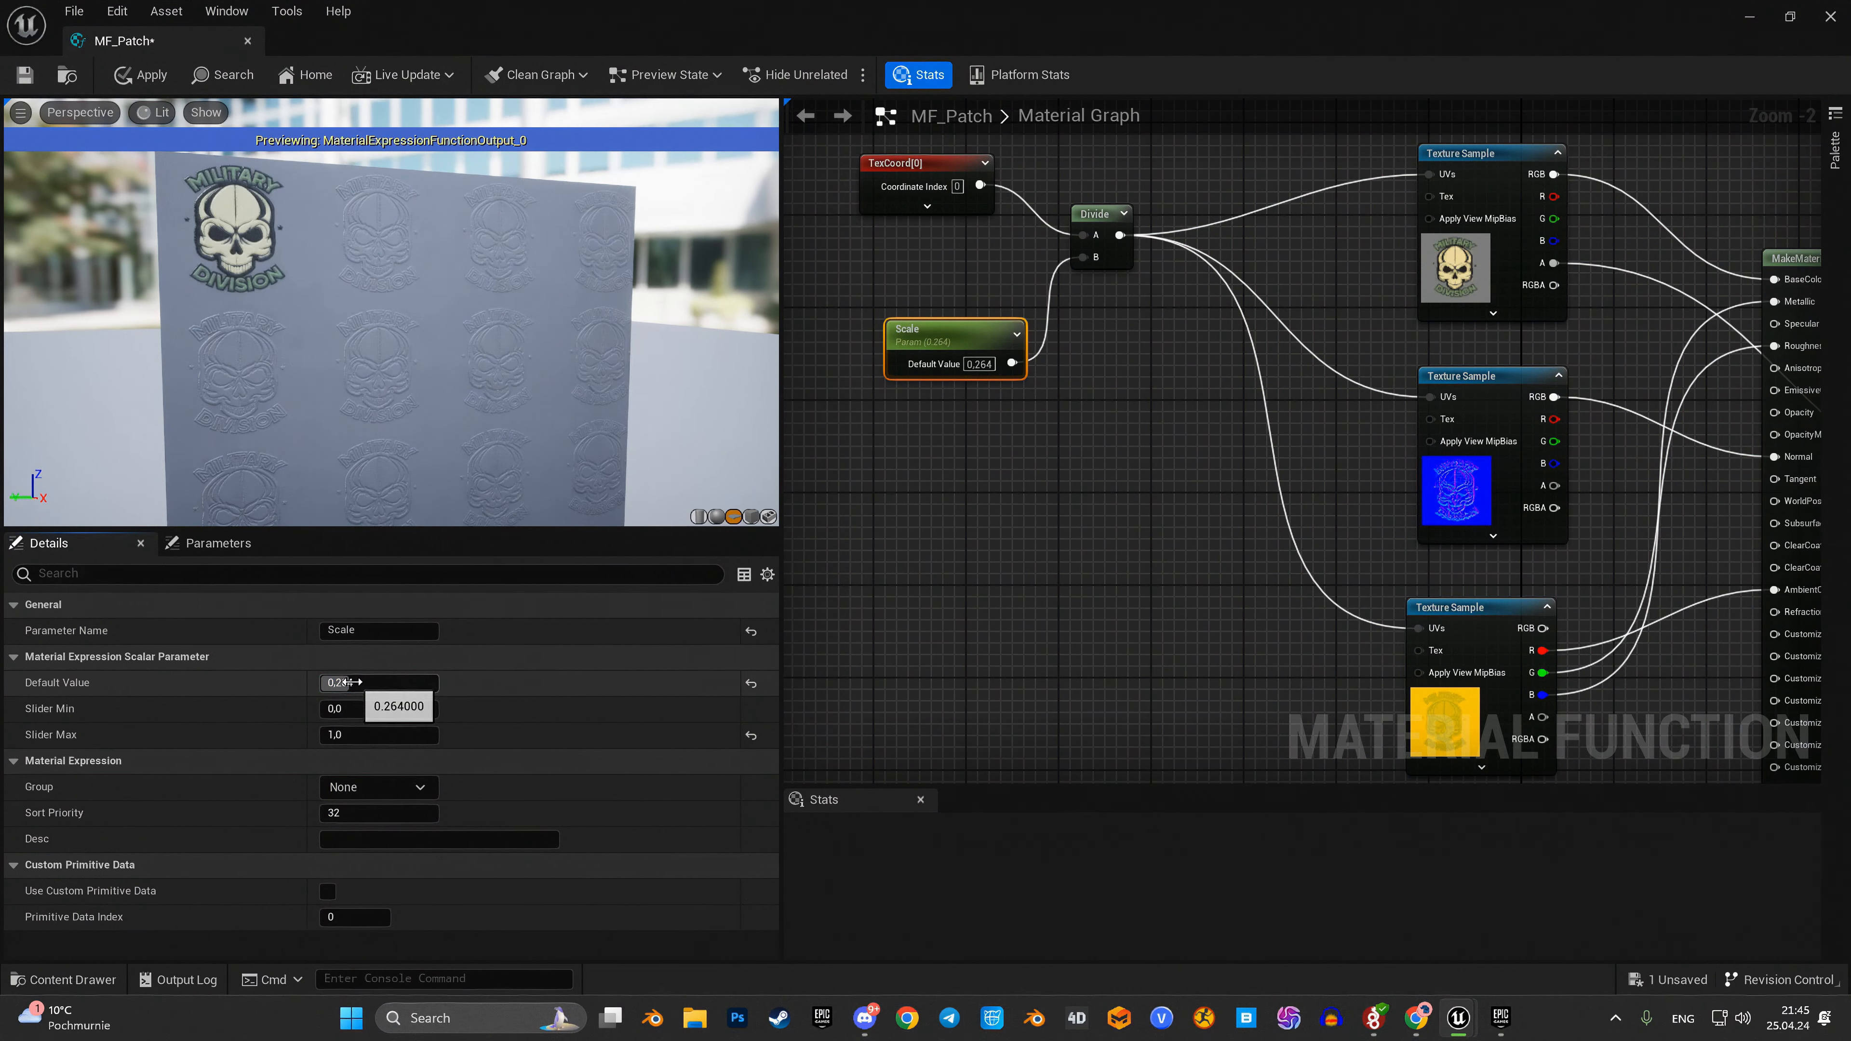
{"action": "key", "text": "Return"}
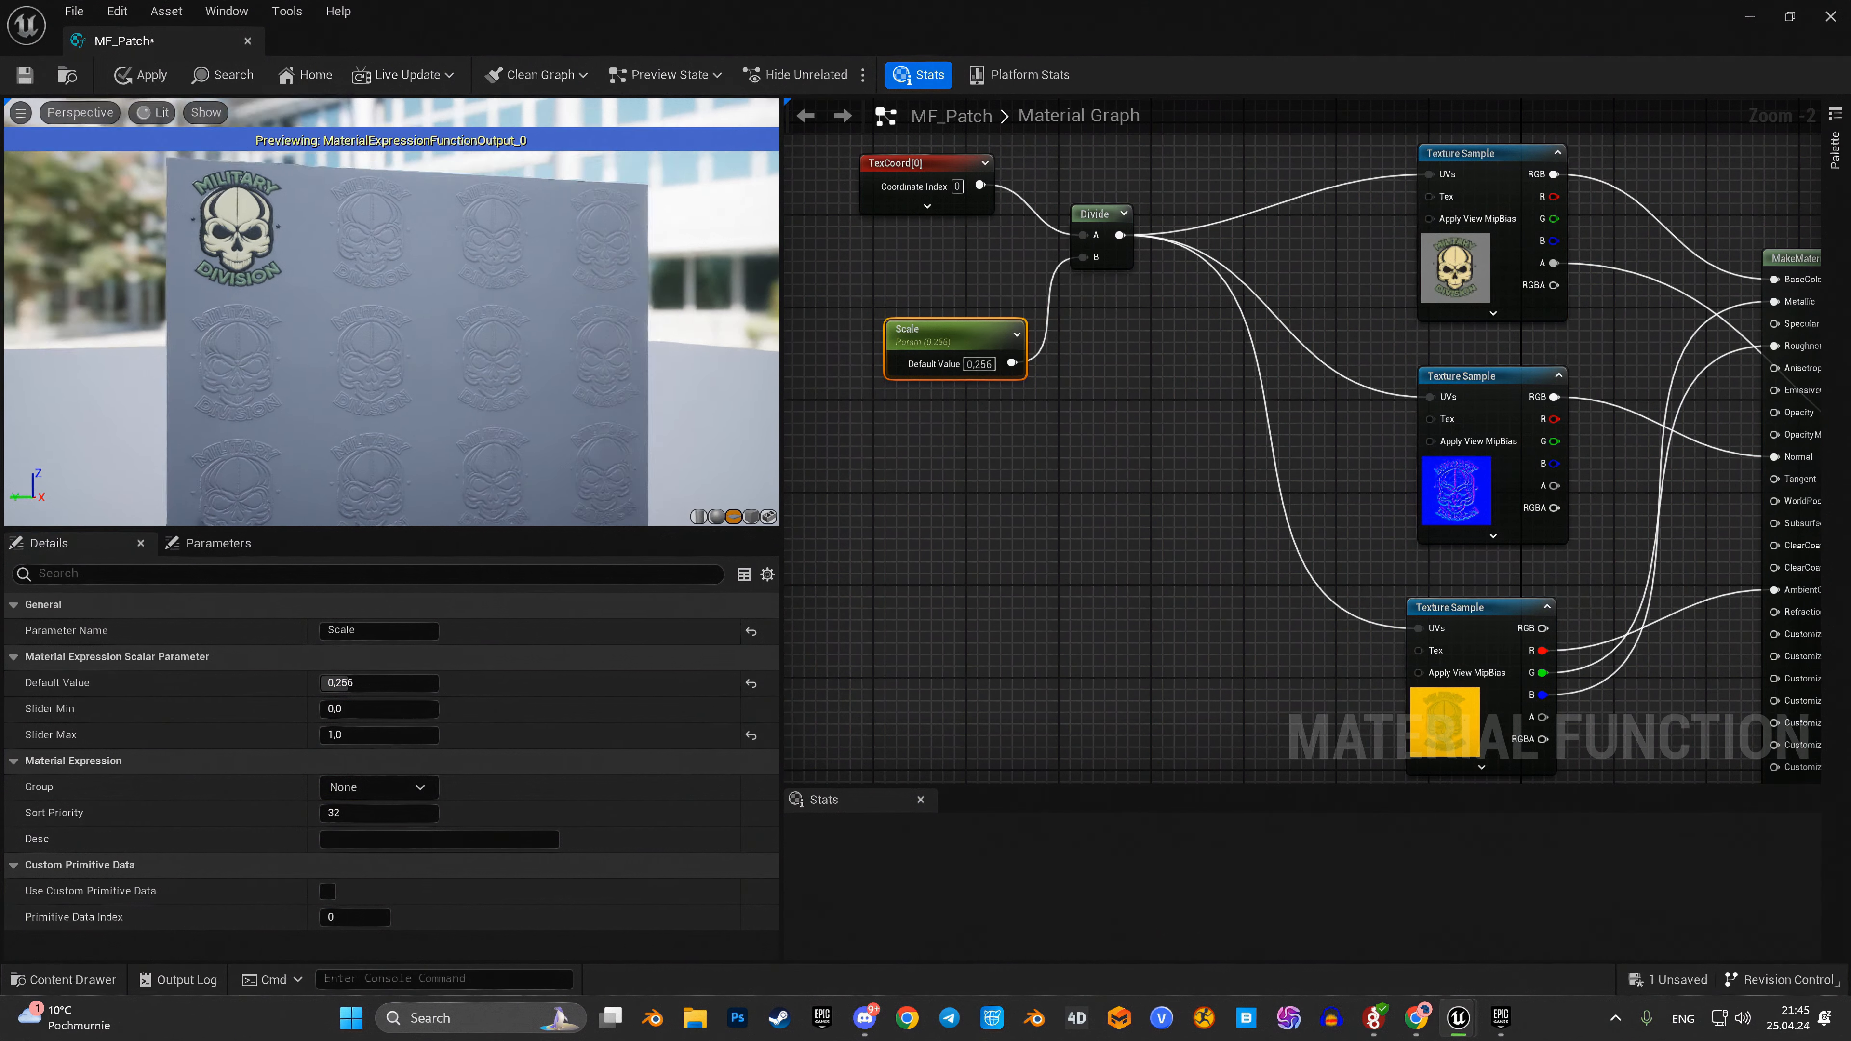
Step: Create an Add node below the Divide node and transfer the Divide output's three texture UV connections to the Add output
{"action": "scroll", "coordinate": [1030, 524], "scroll_direction": "down", "scroll_amount": 1}
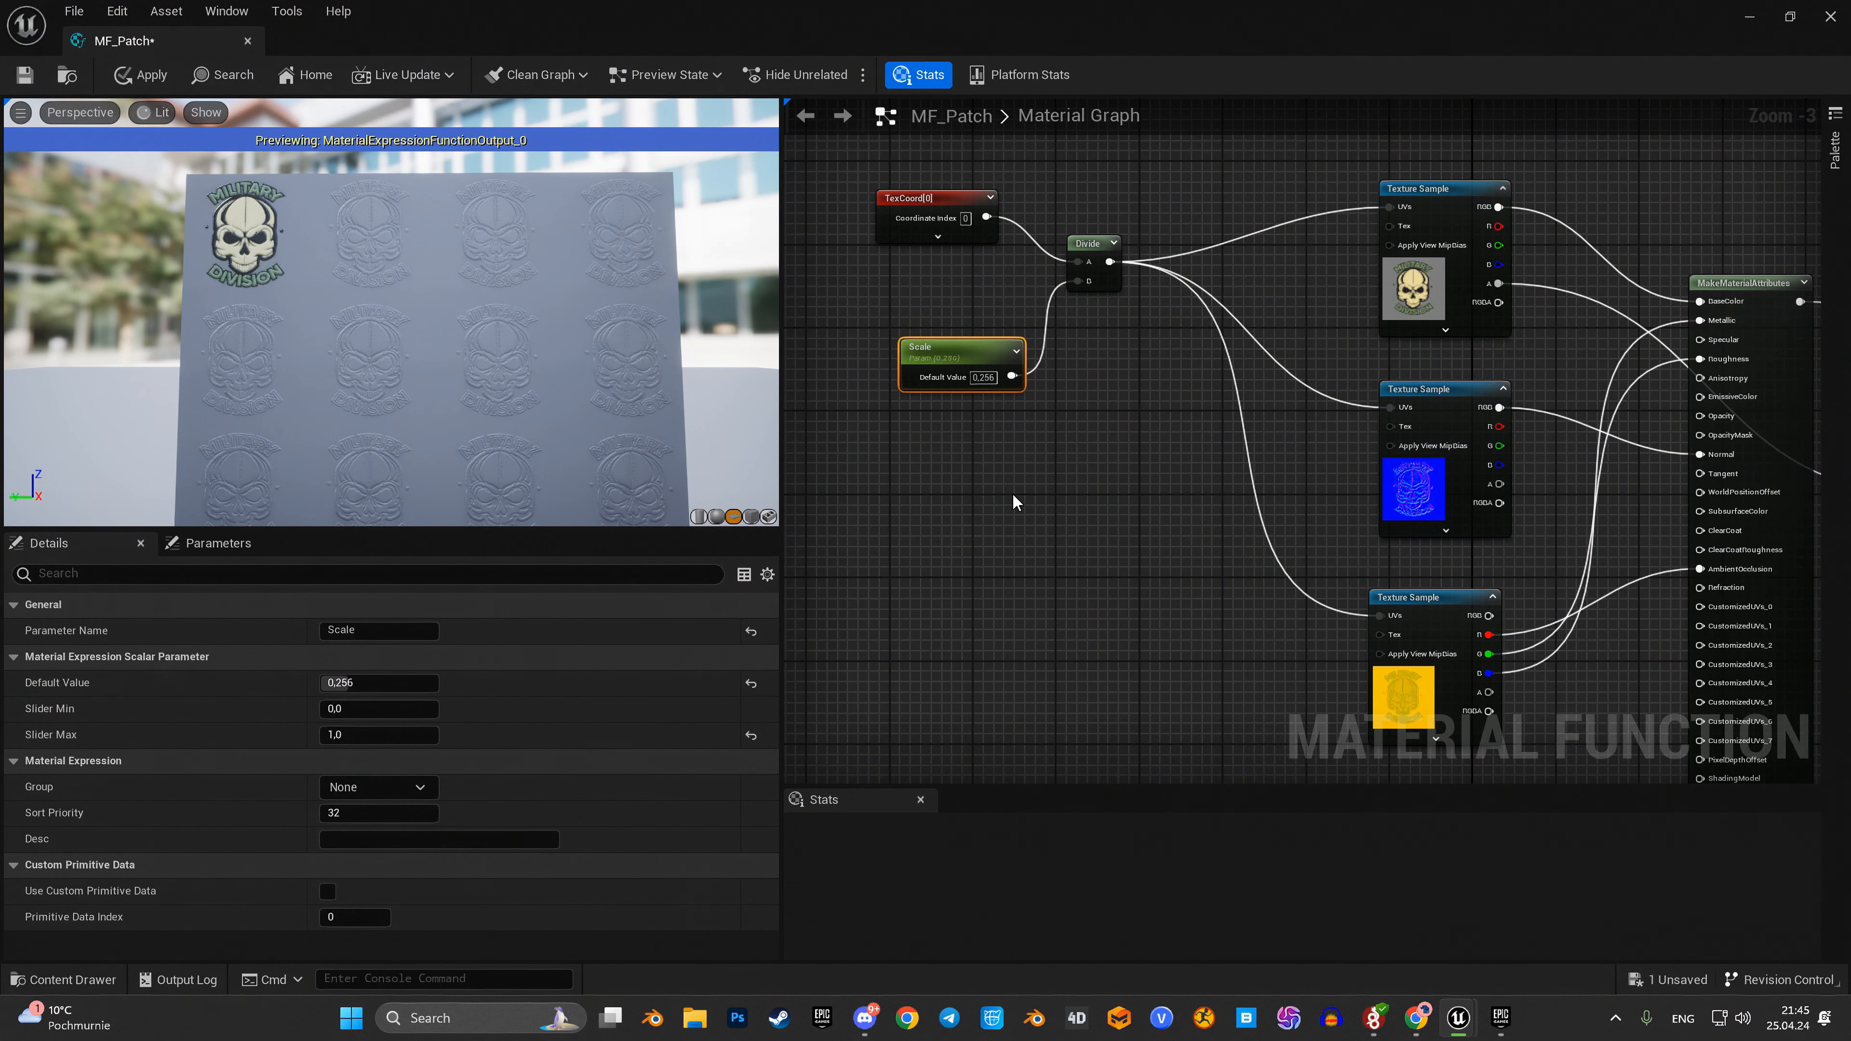
{"action": "right_click", "coordinate": [1077, 470]}
{"action": "type", "text": "add"}
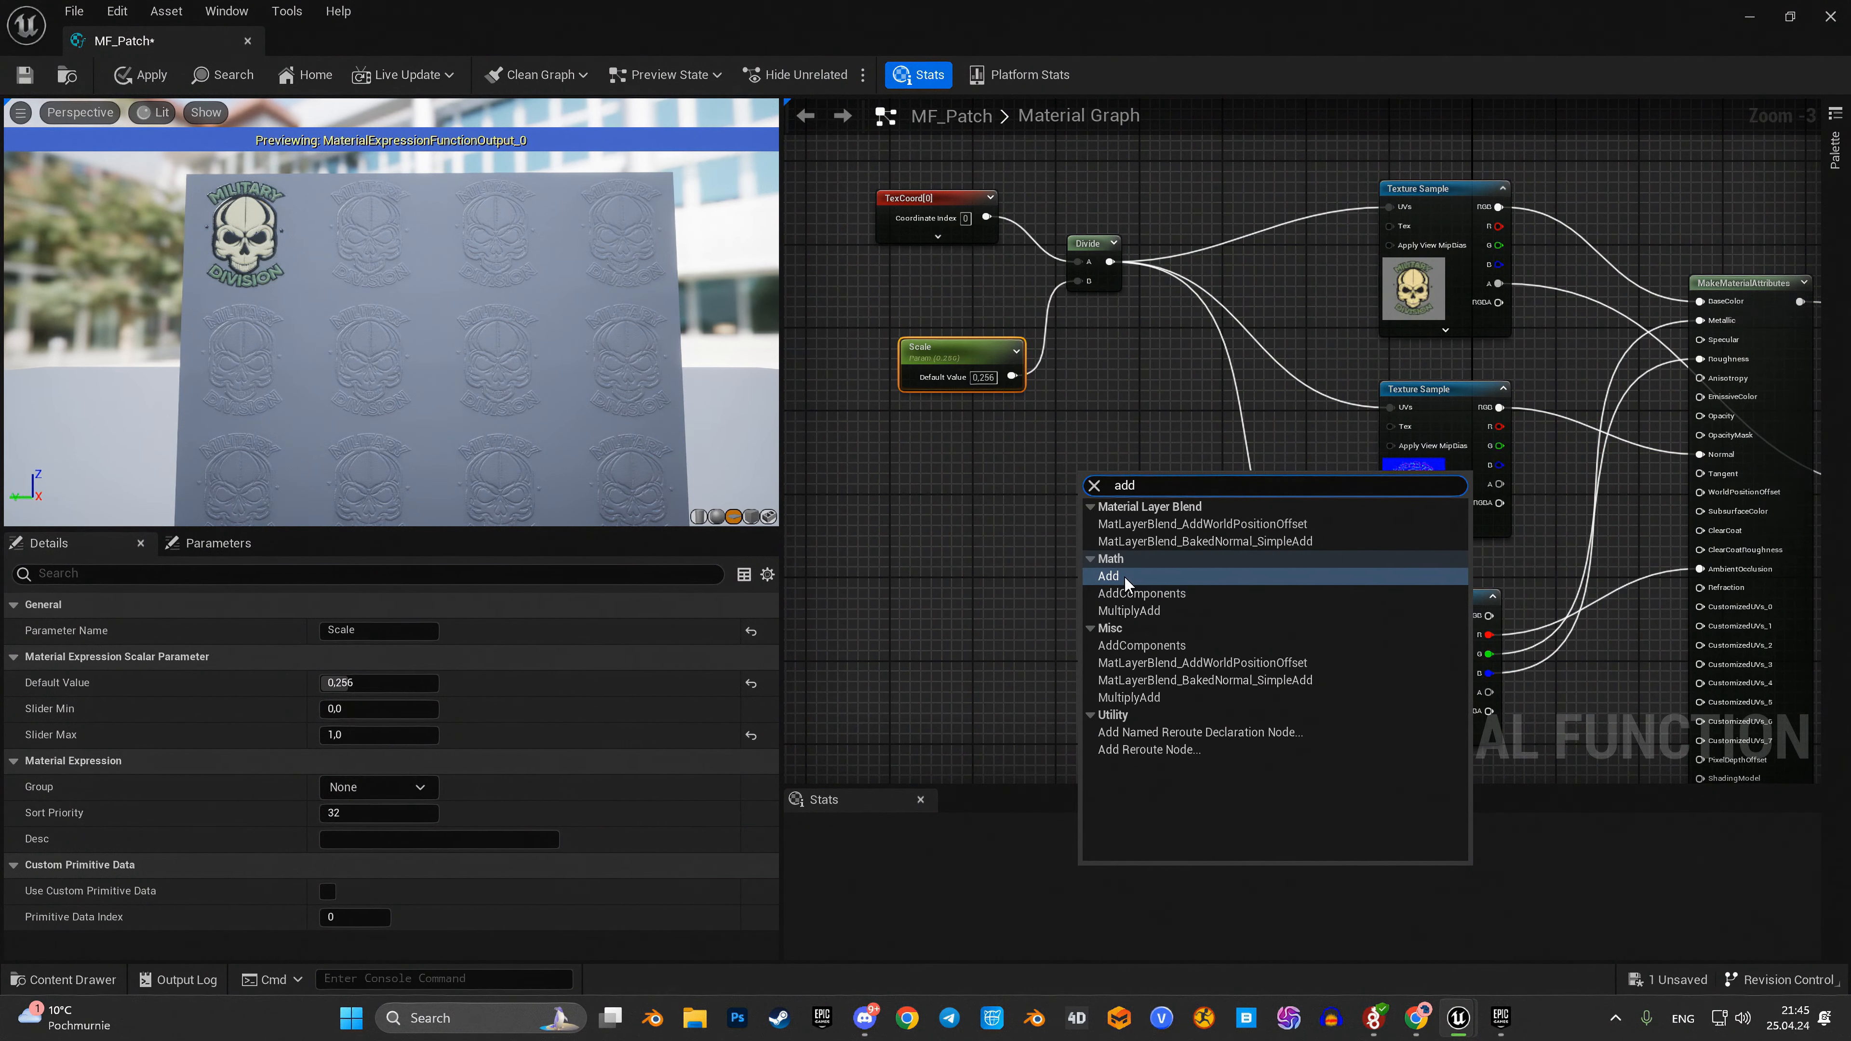
{"action": "left_click", "coordinate": [1109, 576]}
{"action": "left_click_drag", "start_coordinate": [1119, 264], "coordinate": [1139, 498], "text": "ctrl"}
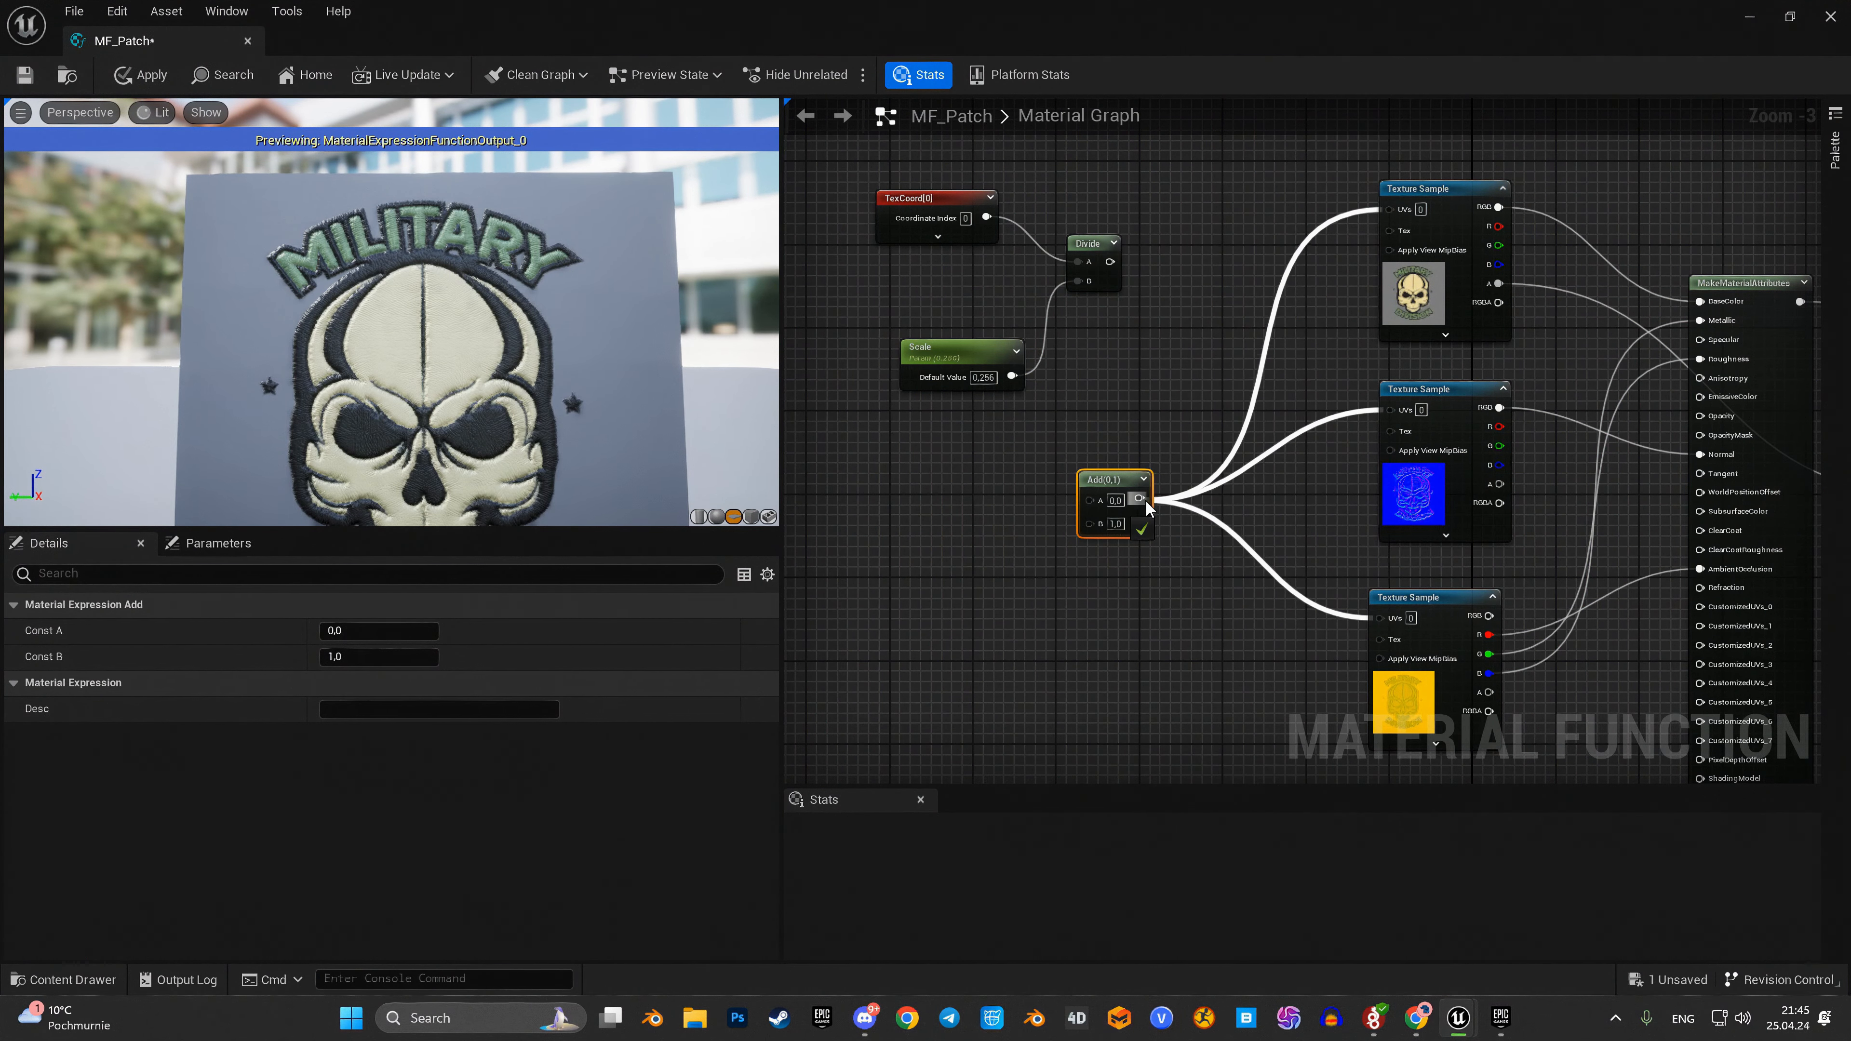
Step: Connect the Divide output to the Add node's input A and feed input B from a new AppendVector node
{"action": "left_click_drag", "start_coordinate": [1109, 263], "coordinate": [996, 570]}
{"action": "type", "text": "append"}
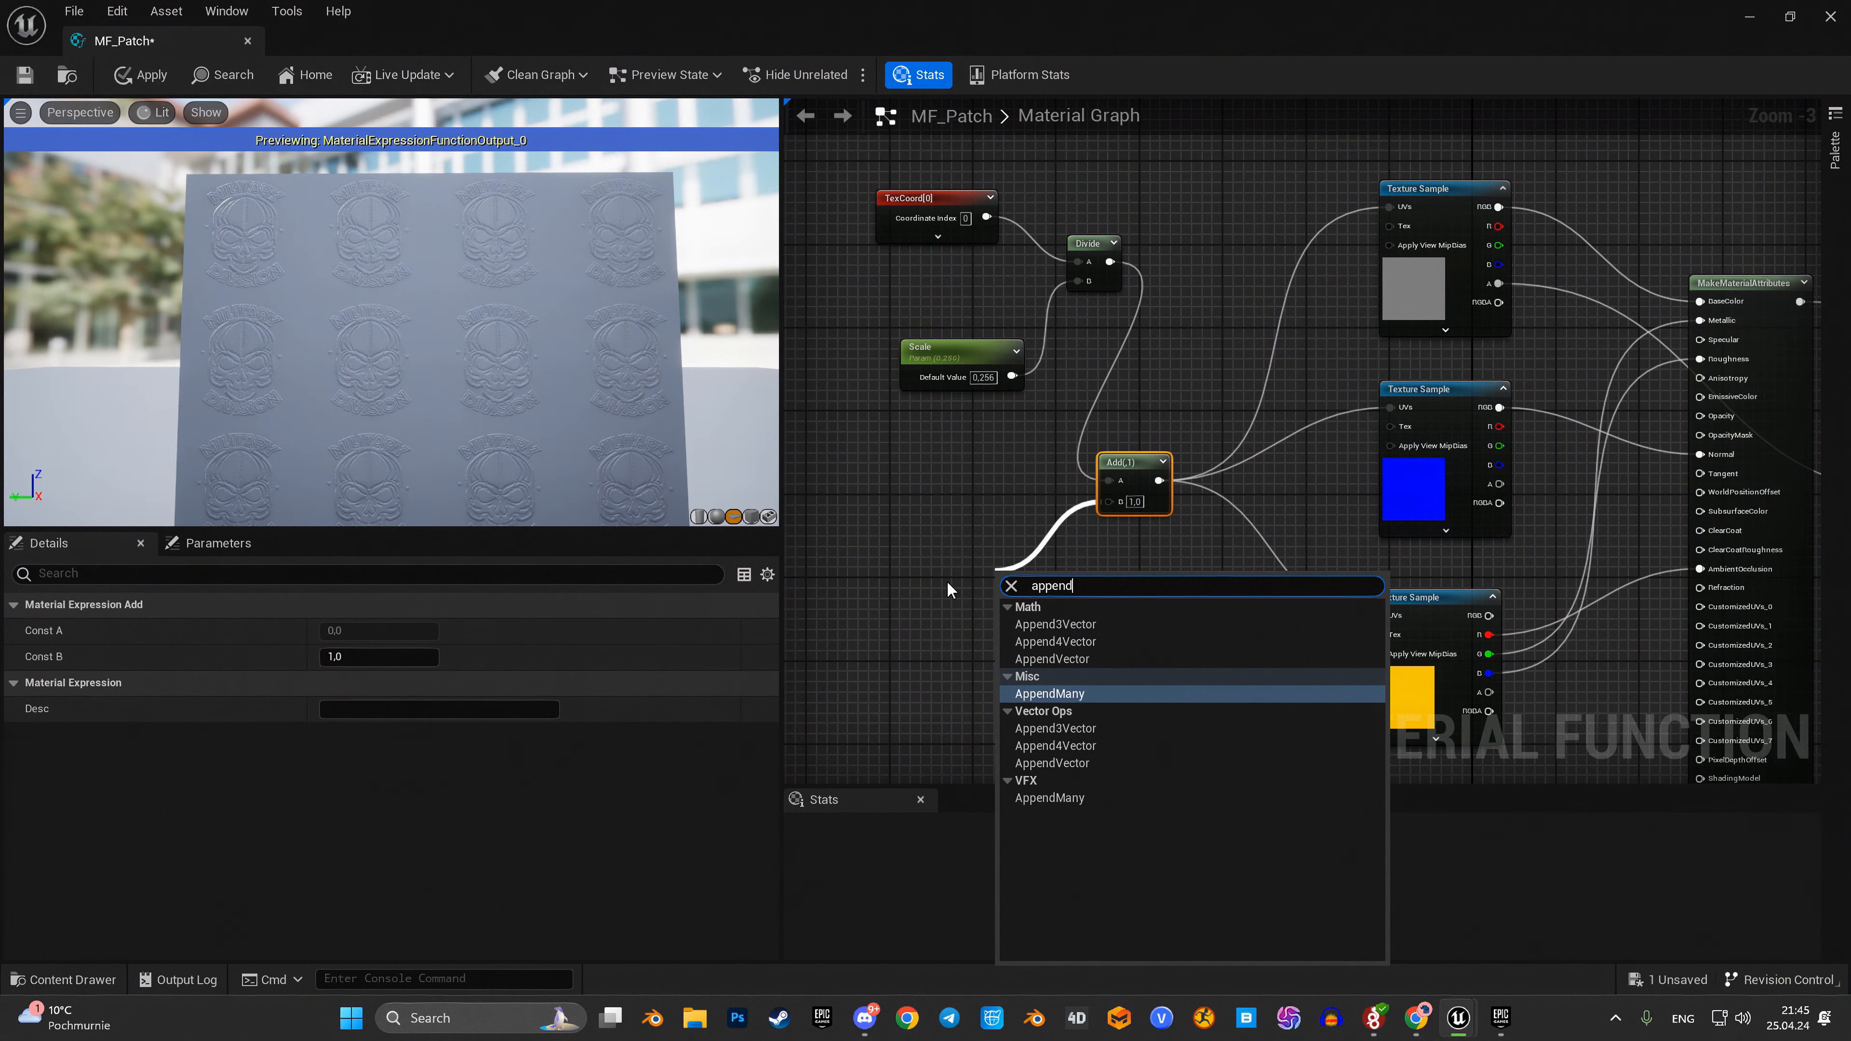
{"action": "left_click", "coordinate": [1064, 660]}
{"action": "left_click_drag", "start_coordinate": [1028, 582], "coordinate": [1004, 560]}
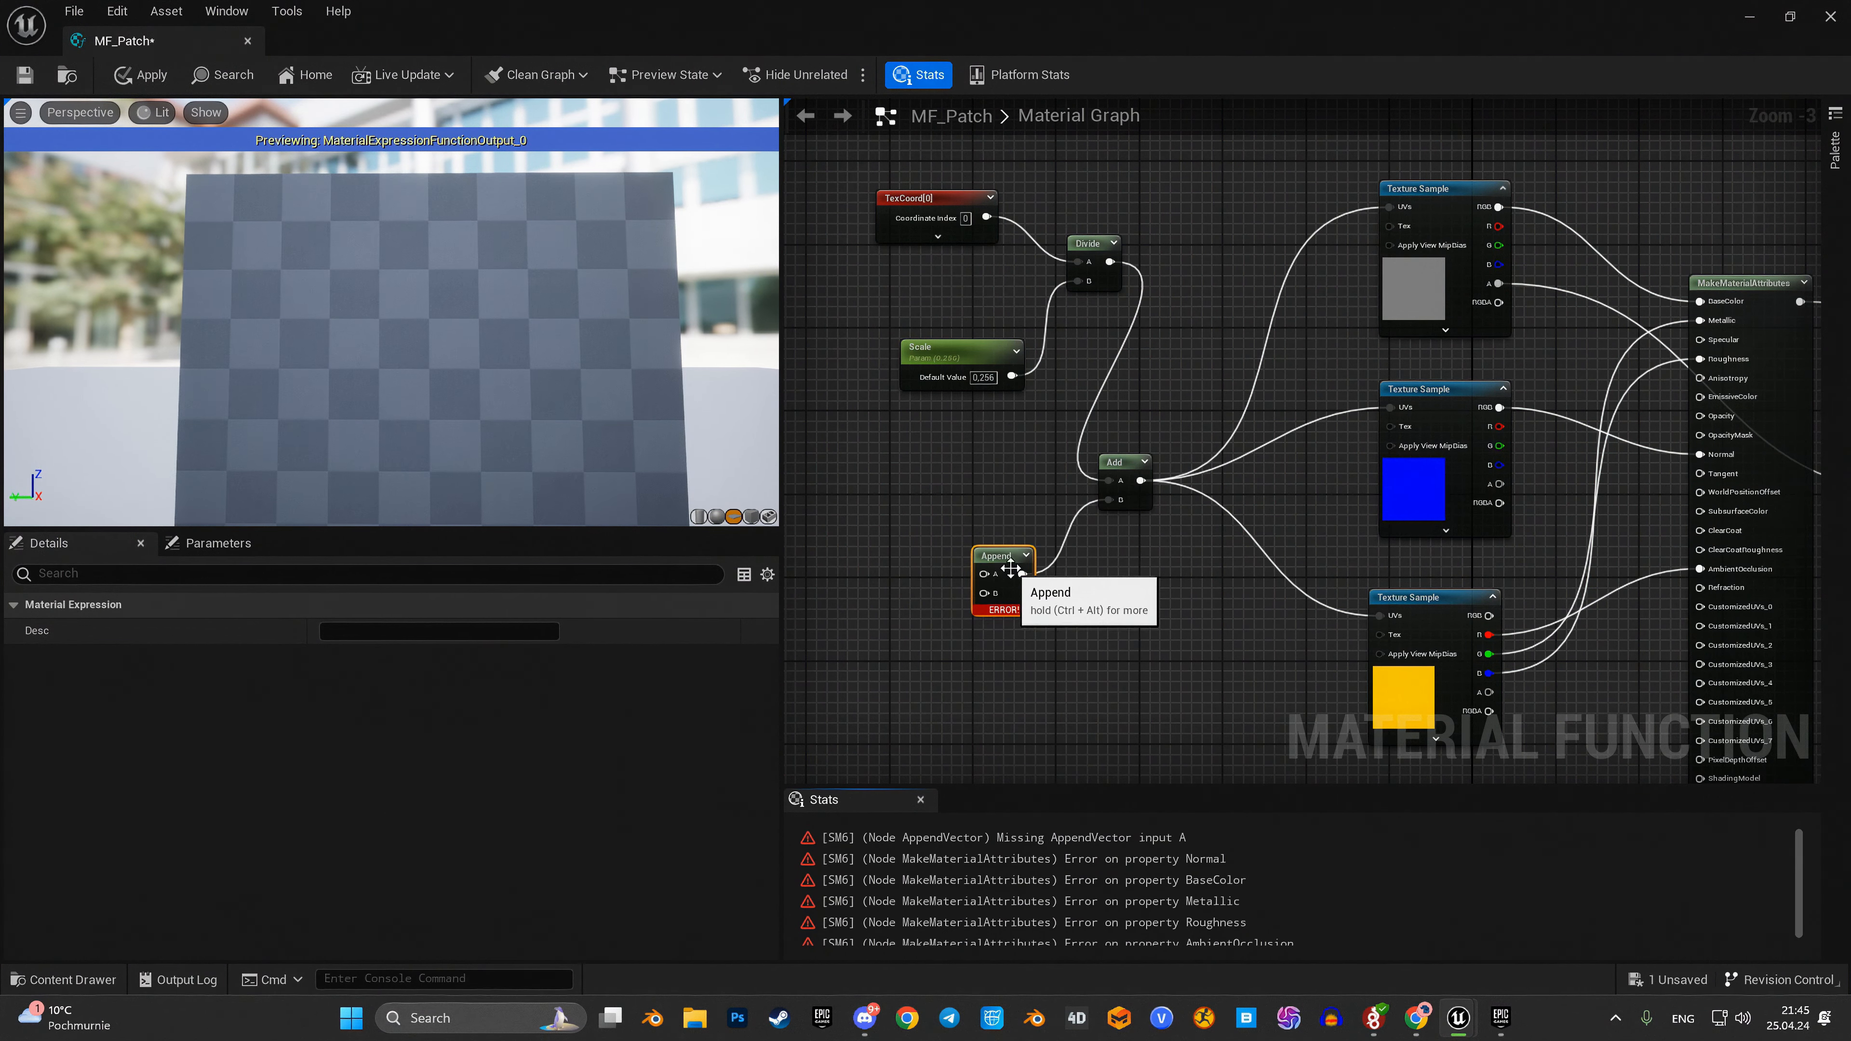
Step: Create a scalar parameter named Xcoord beside the Append node and connect it to Append input A
{"action": "right_click_drag", "start_coordinate": [1060, 621], "coordinate": [1132, 541]}
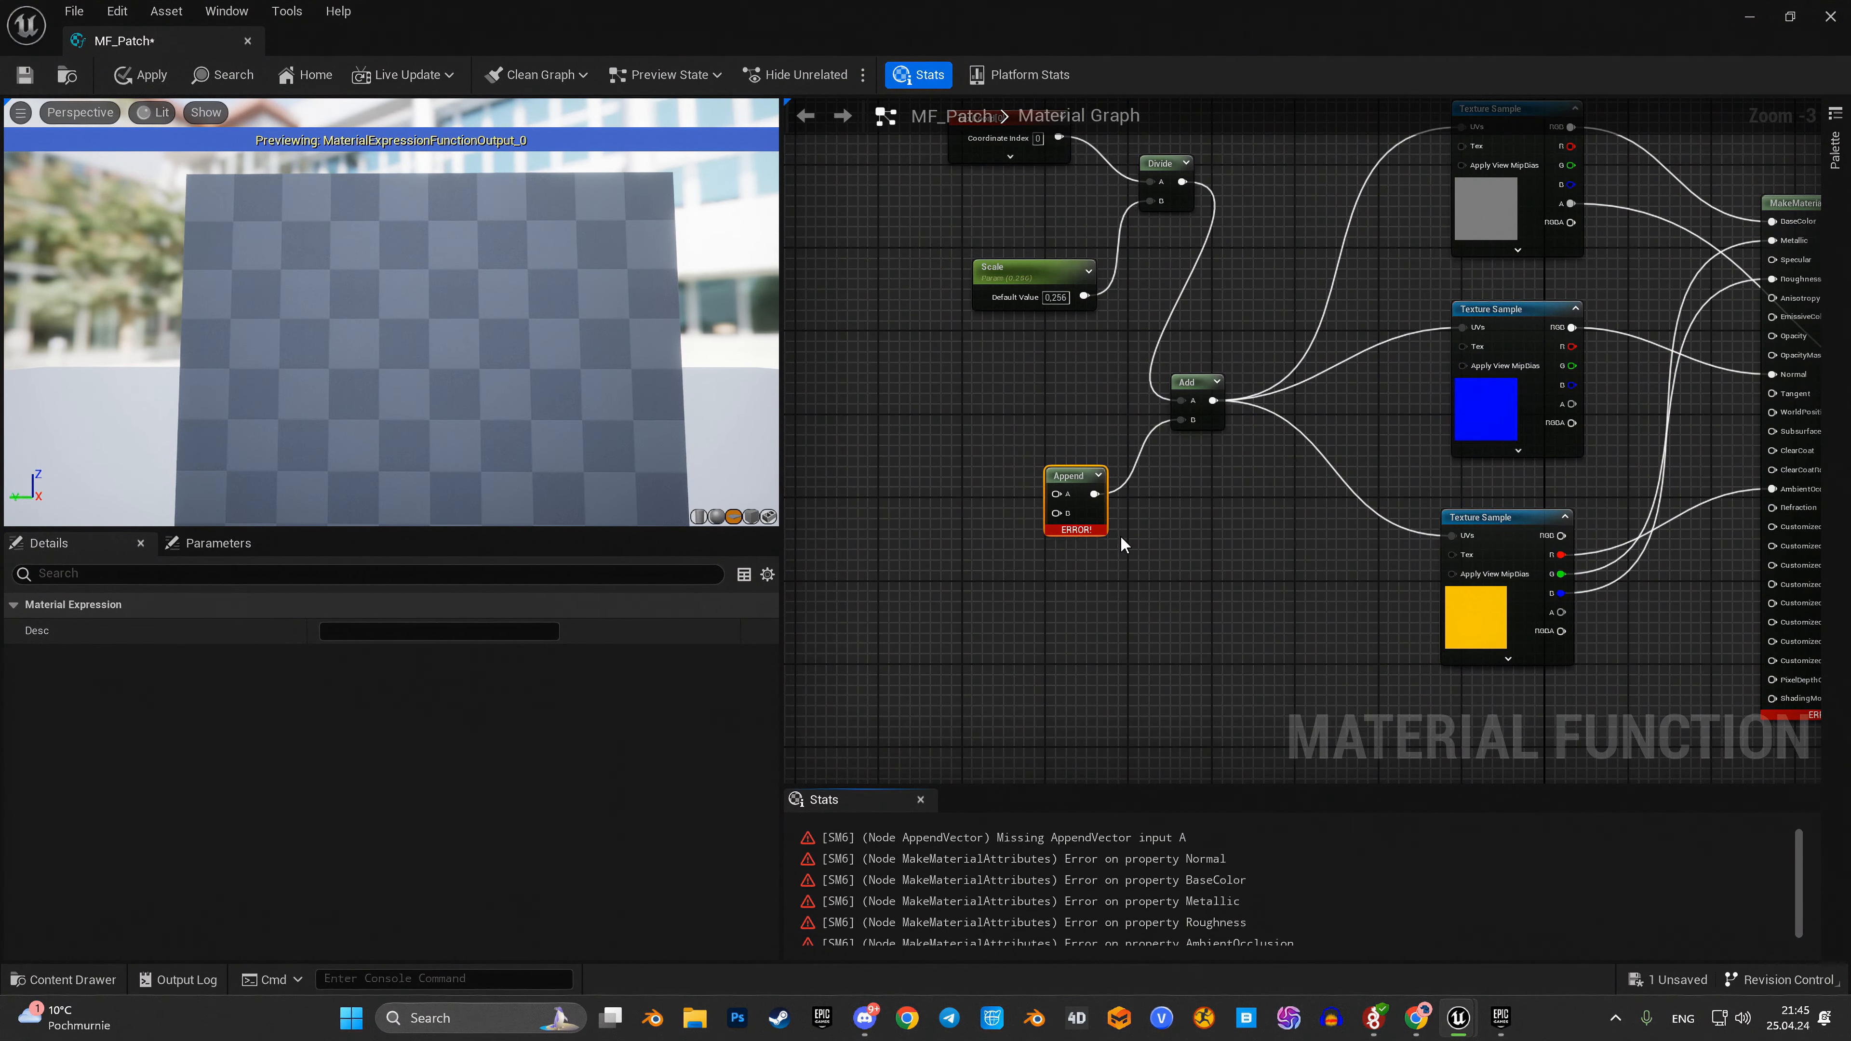
{"action": "scroll", "coordinate": [655, 422], "scroll_direction": "down", "scroll_amount": 5}
{"action": "scroll", "coordinate": [656, 423], "scroll_direction": "up", "scroll_amount": 2}
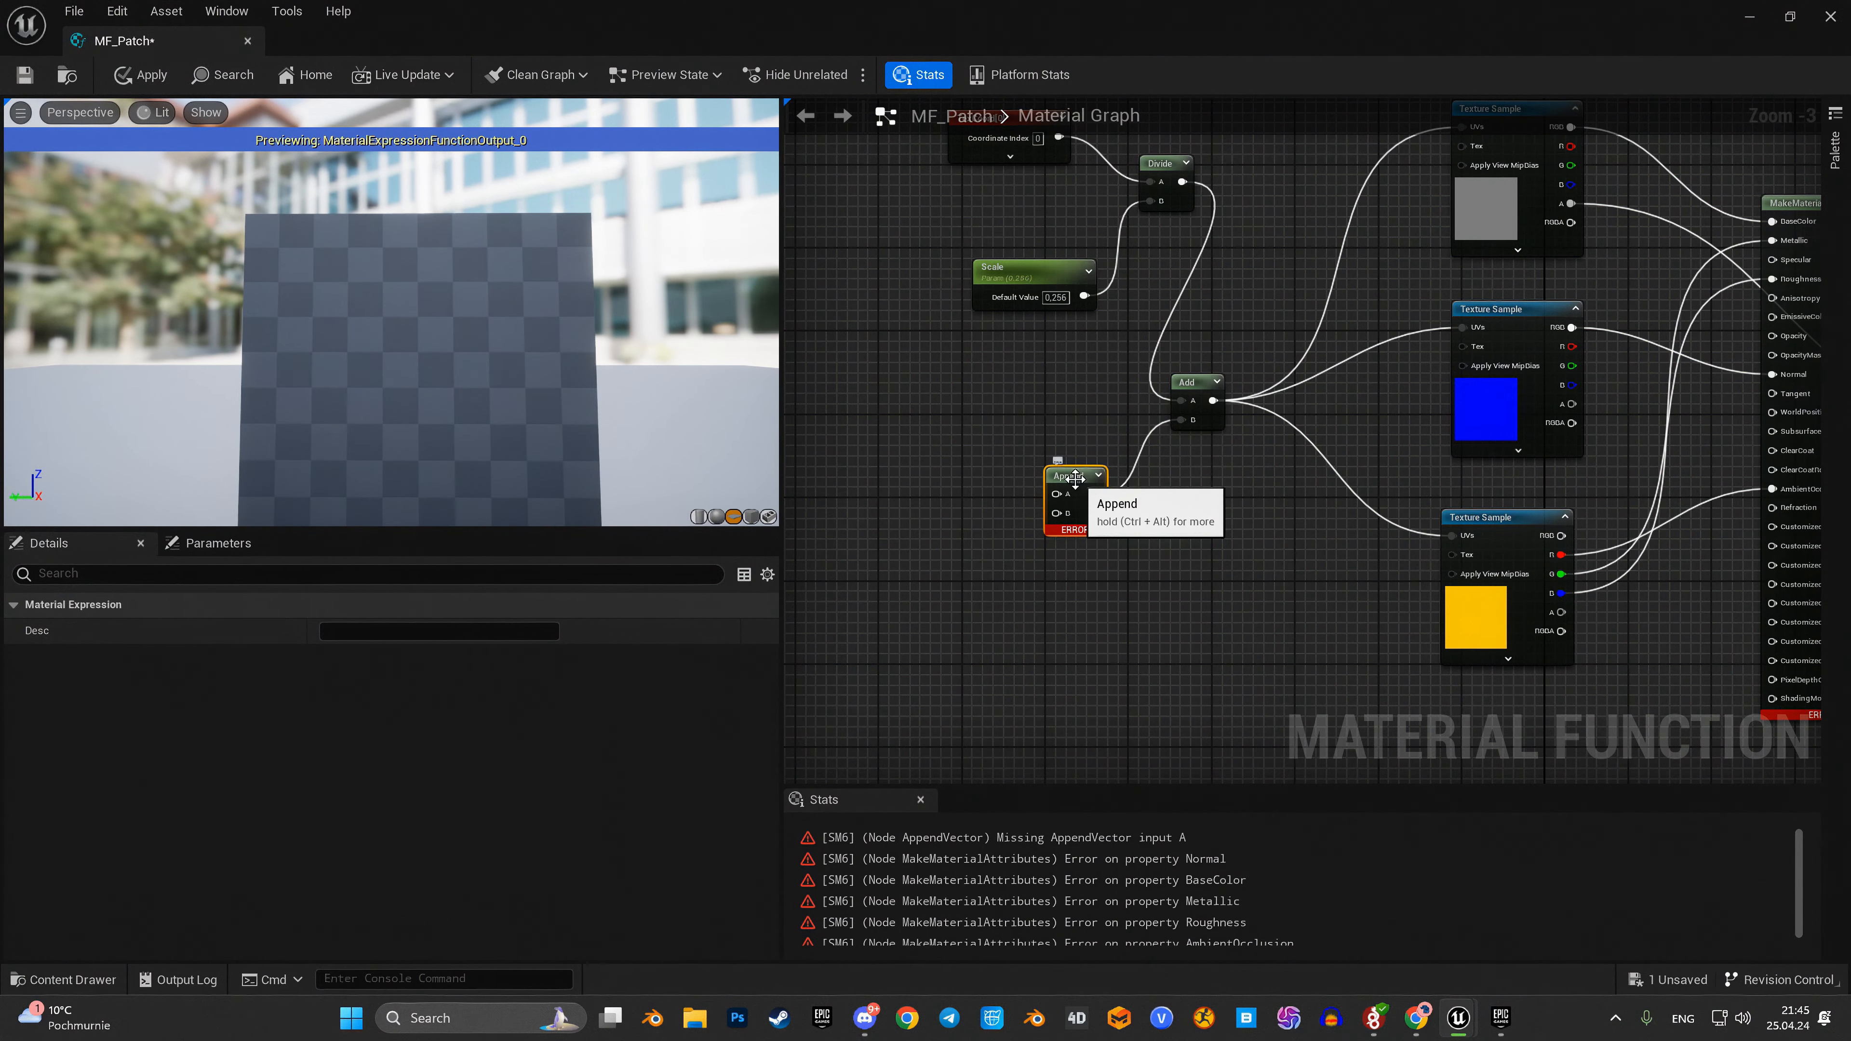
{"action": "left_click", "coordinate": [903, 473]}
{"action": "left_click", "coordinate": [902, 473]}
{"action": "right_click", "coordinate": [913, 476]}
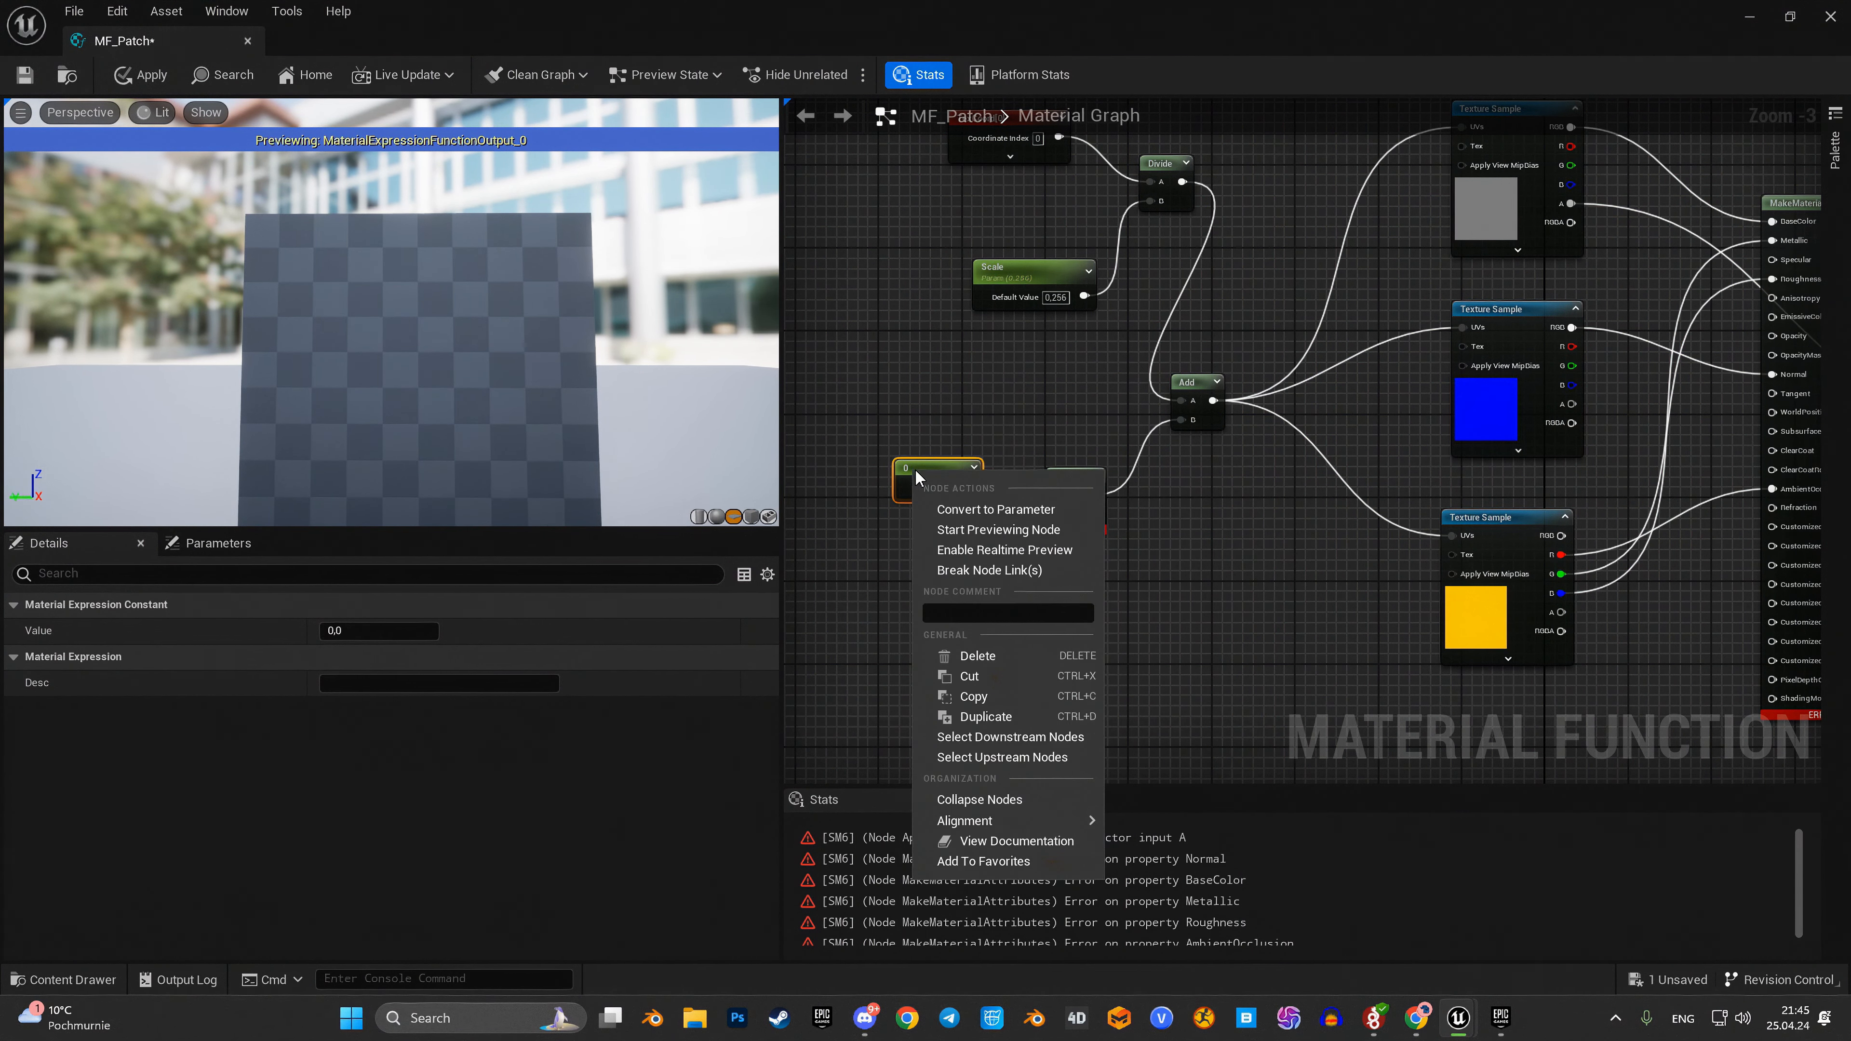
{"action": "left_click", "coordinate": [996, 509]}
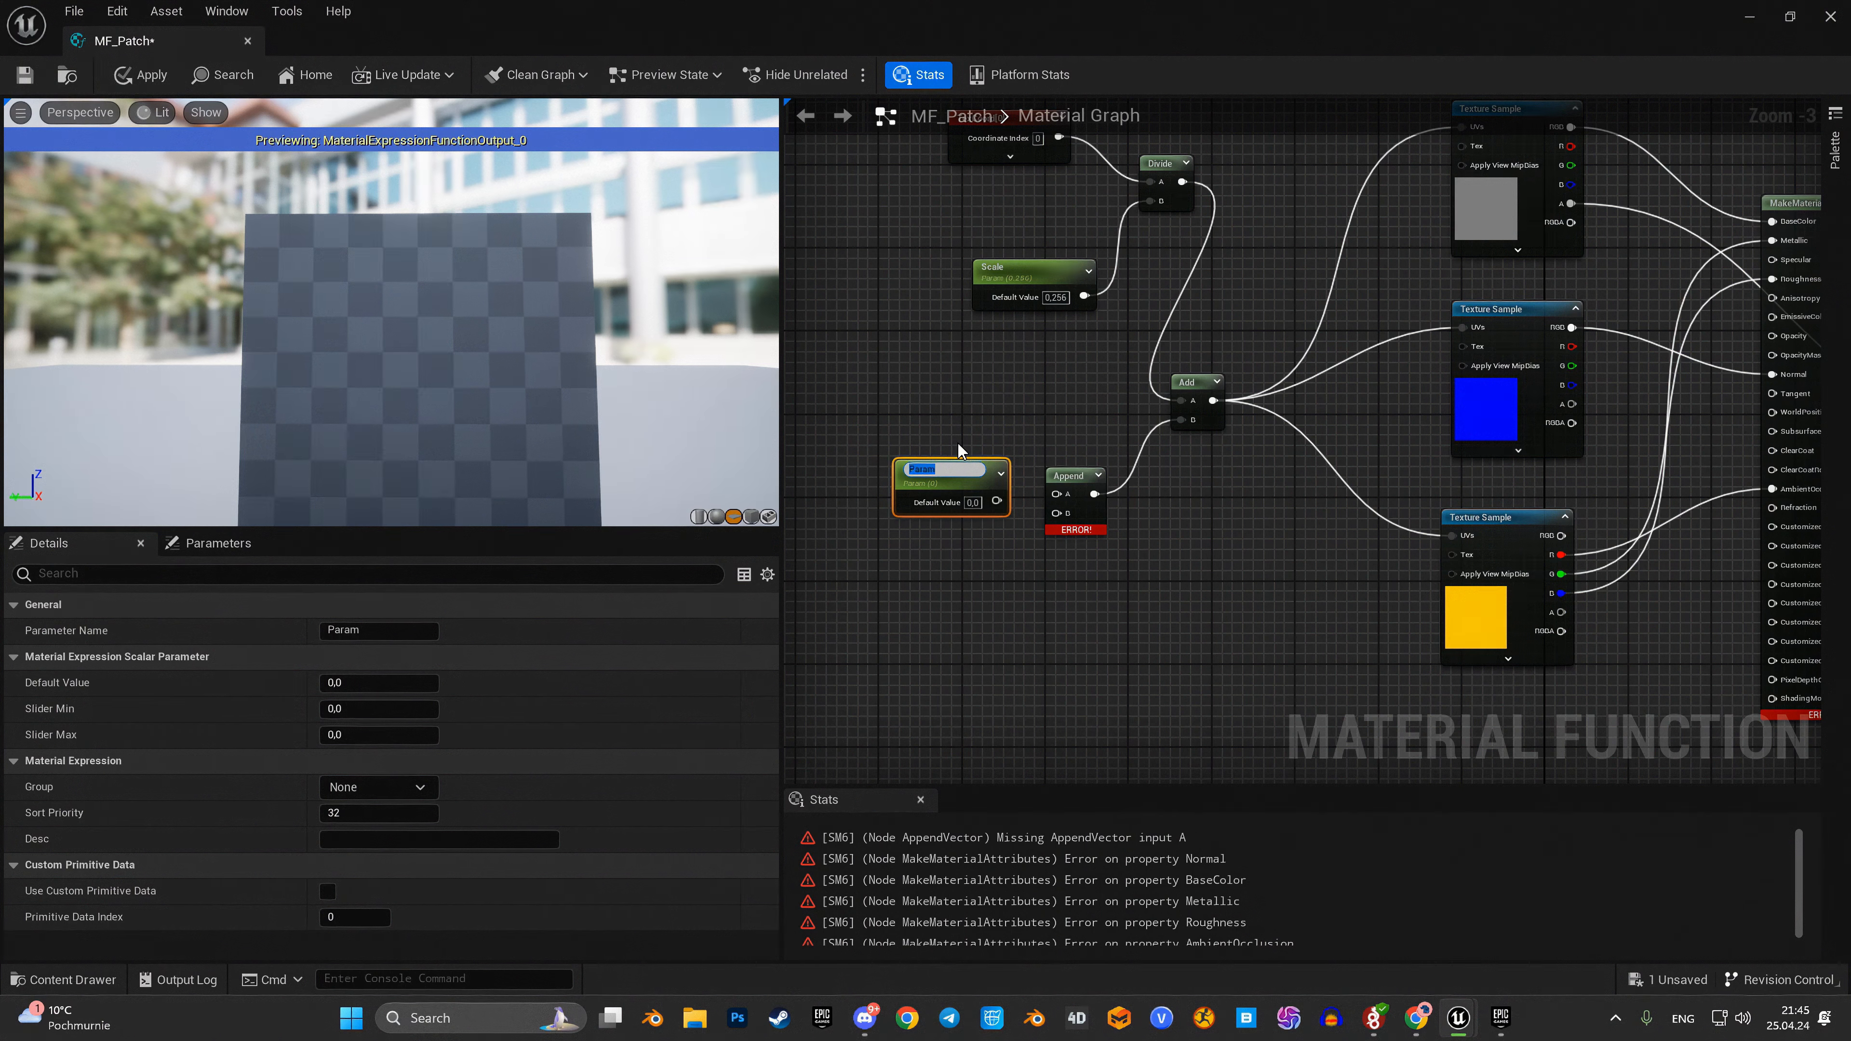
{"action": "type", "text": "Xcoord"}
{"action": "left_click", "coordinate": [979, 422]}
{"action": "left_click_drag", "start_coordinate": [996, 496], "coordinate": [1057, 493]}
{"action": "left_click_drag", "start_coordinate": [937, 475], "coordinate": [922, 450]}
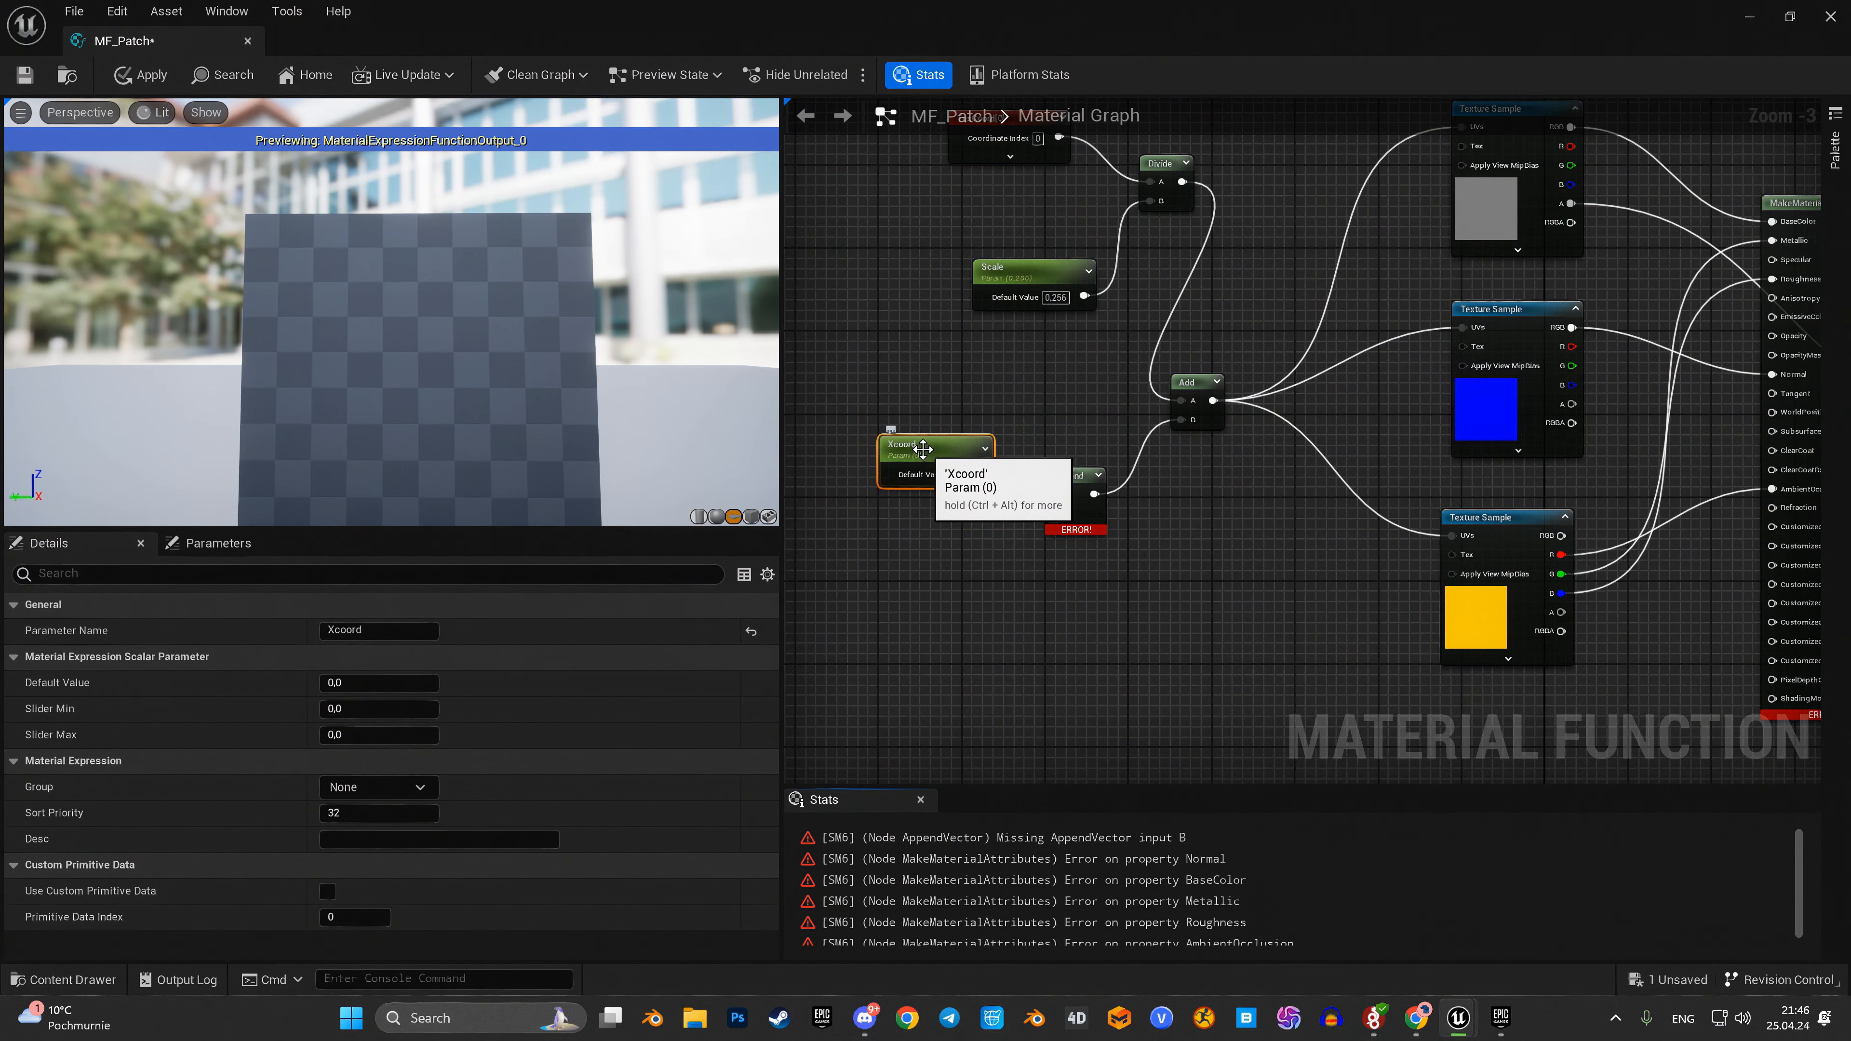
Step: Create a scalar parameter named YCoord below Xcoord and connect it to Append input B
{"action": "right_click", "coordinate": [923, 450]}
{"action": "right_click", "coordinate": [880, 557]}
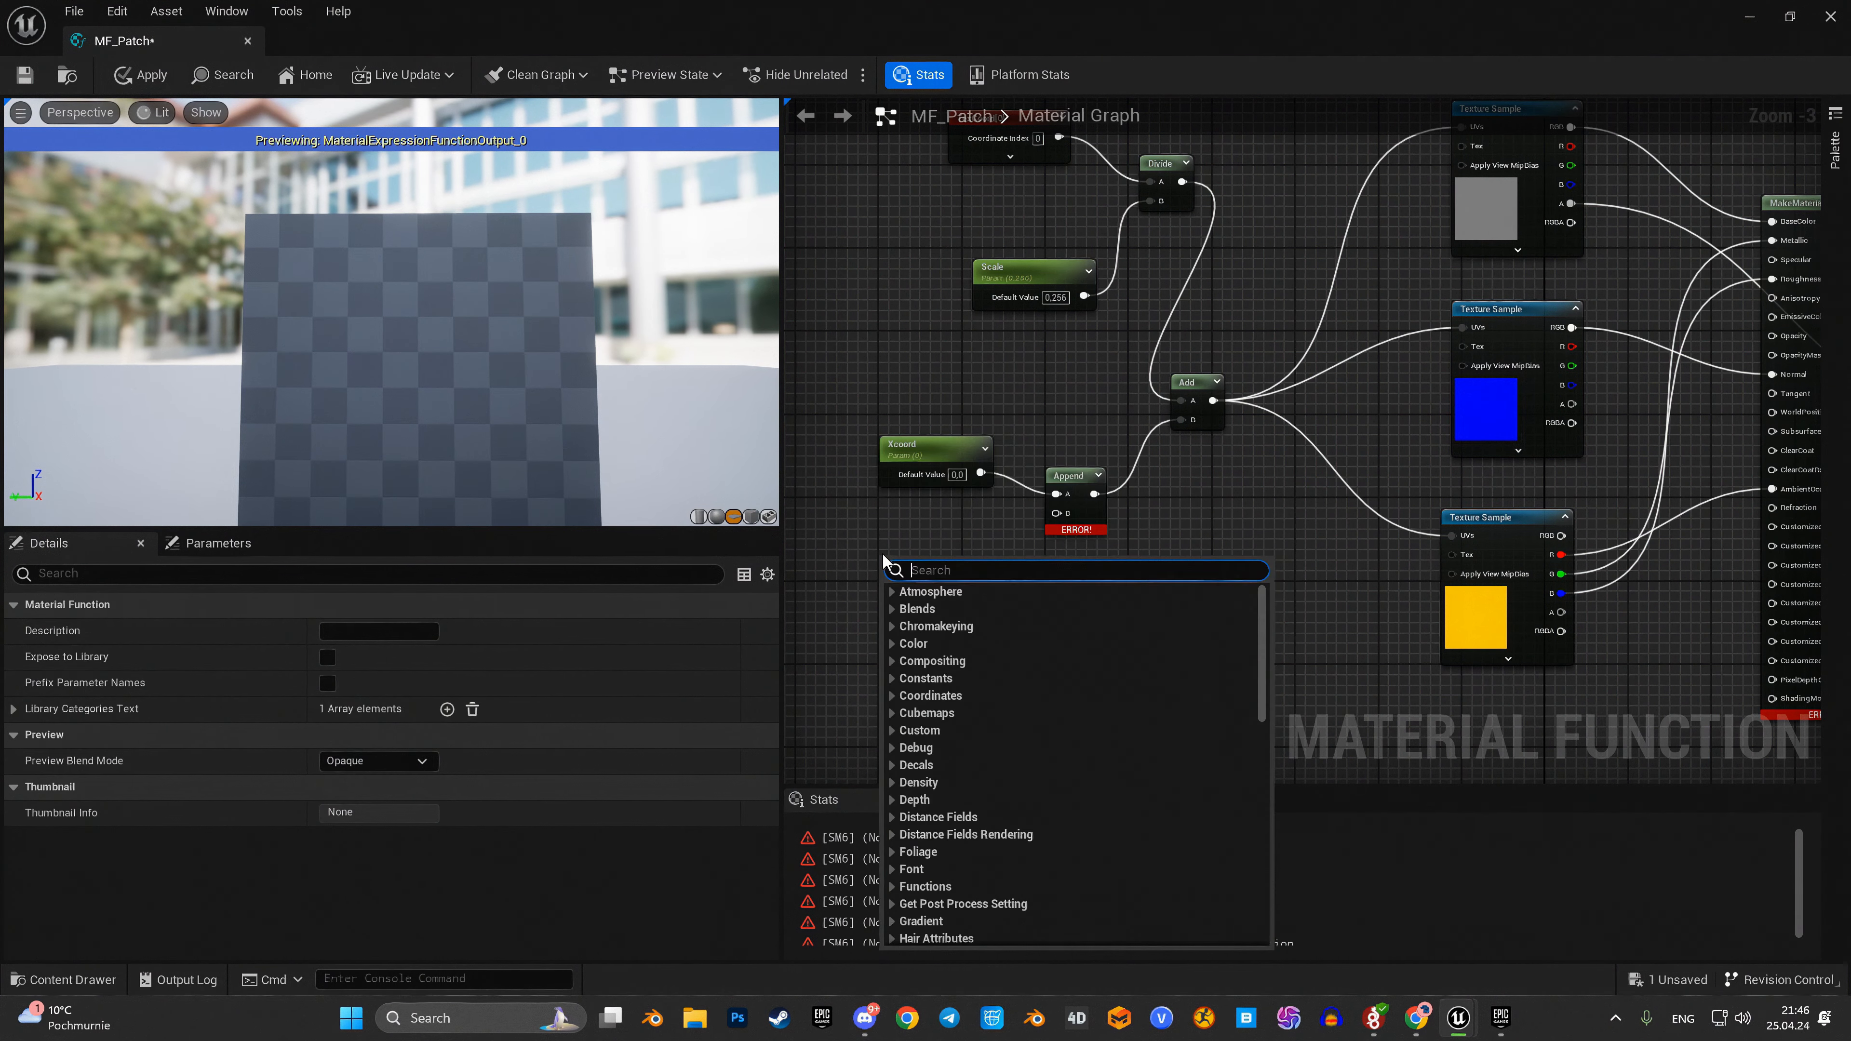
{"action": "left_click", "coordinate": [895, 551]}
{"action": "left_click", "coordinate": [895, 555]}
{"action": "right_click", "coordinate": [911, 560]}
{"action": "left_click", "coordinate": [990, 593]}
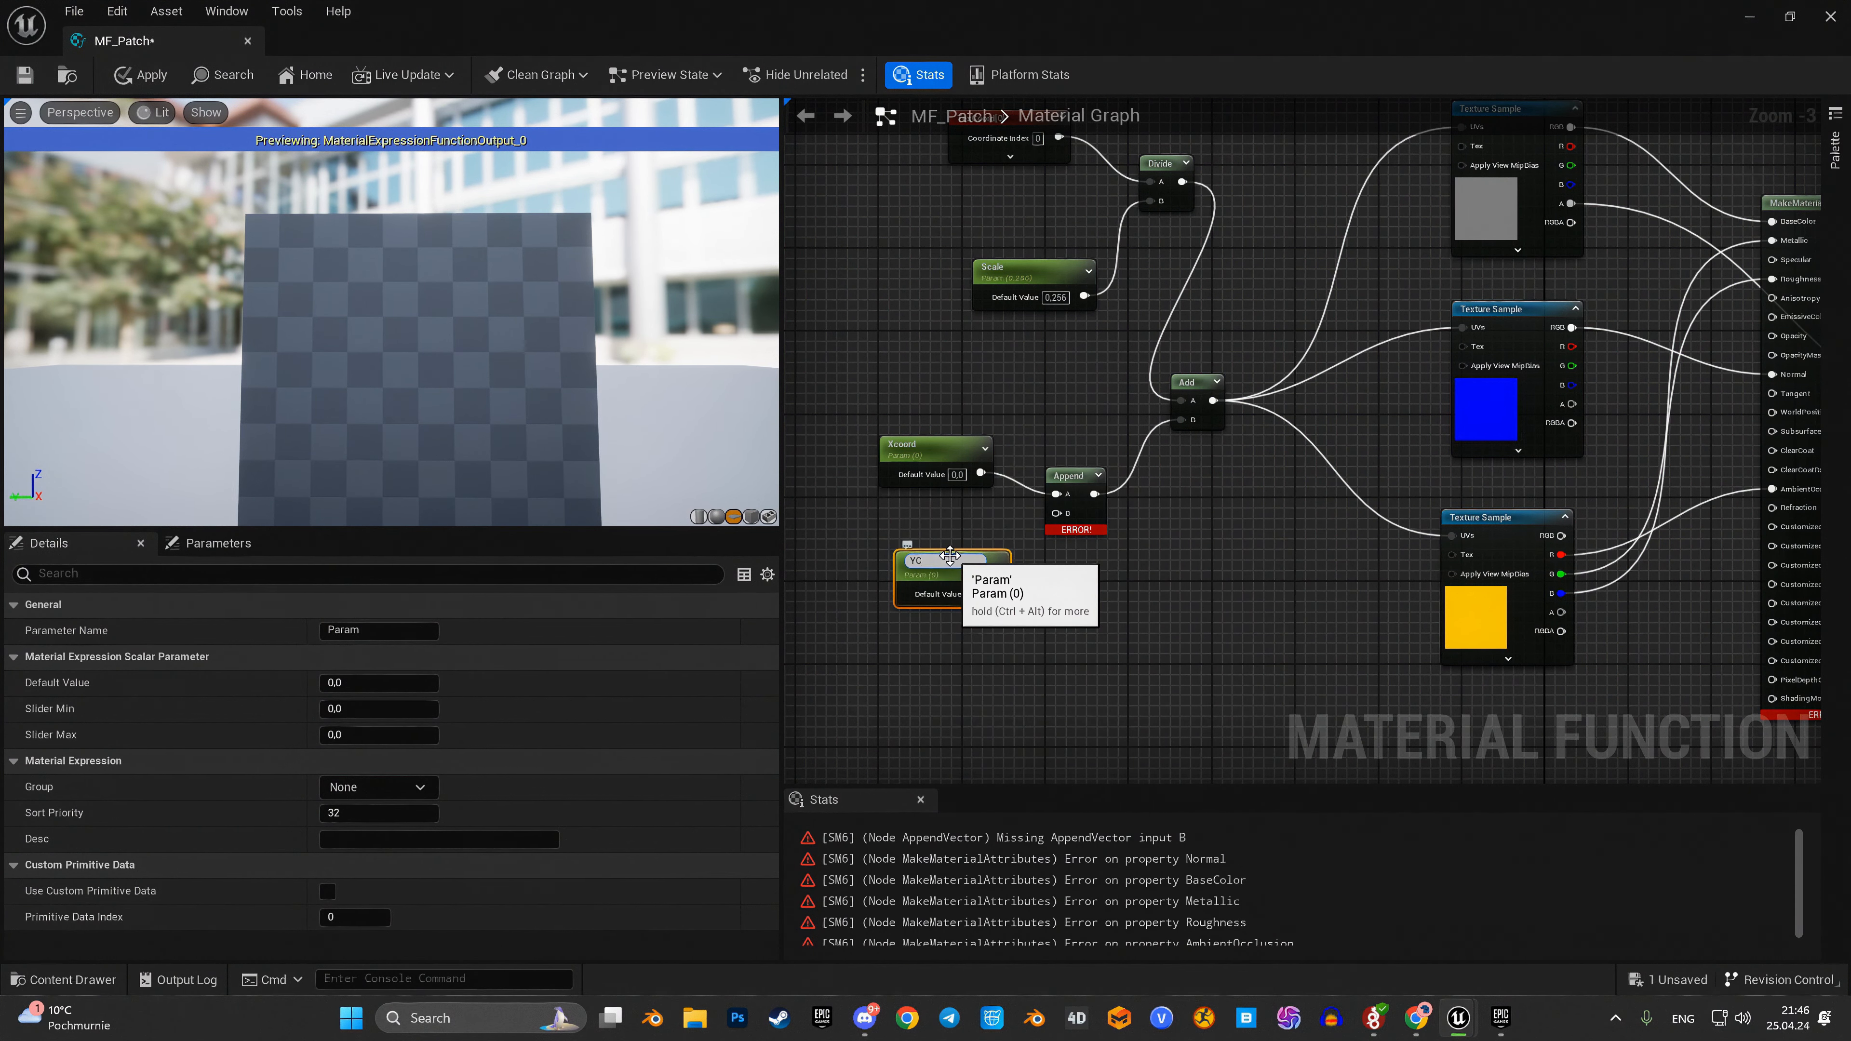
{"action": "type", "text": "YCoord"}
{"action": "left_click", "coordinate": [980, 629]}
{"action": "left_click_drag", "start_coordinate": [1000, 588], "coordinate": [1057, 513]}
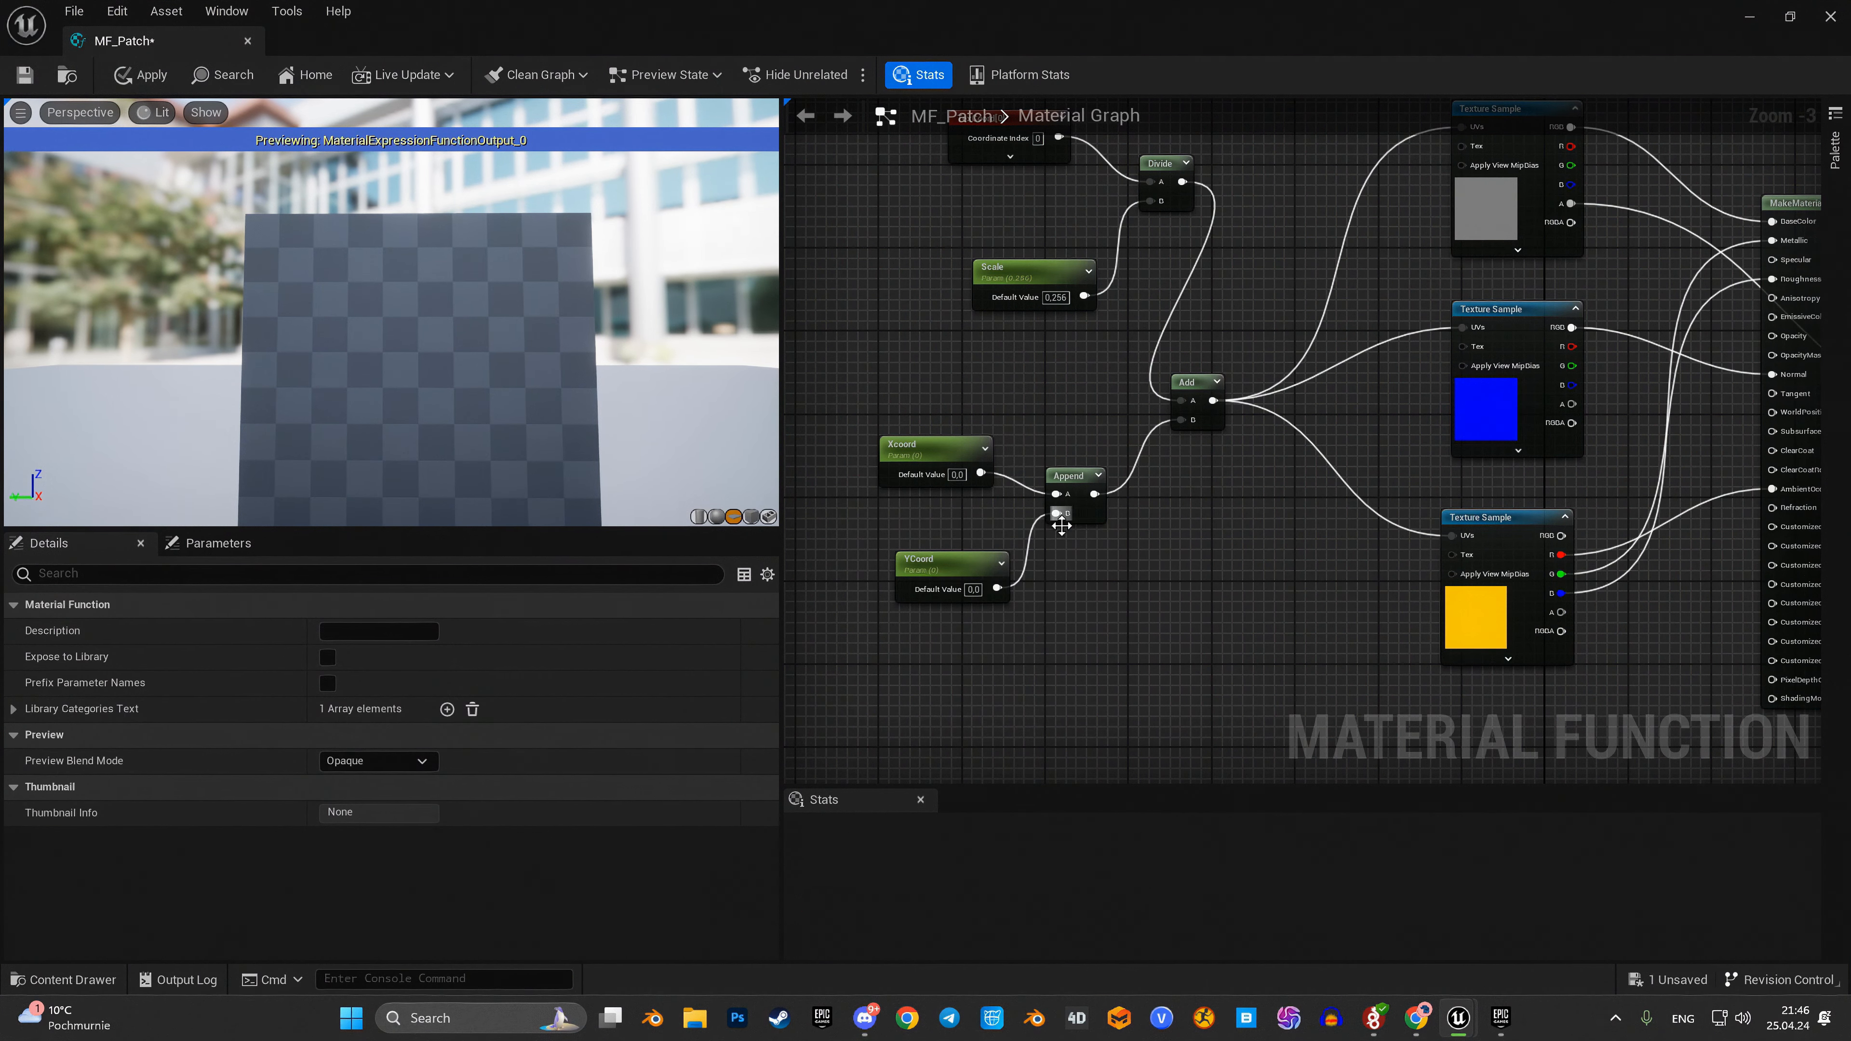
{"action": "left_click_drag", "start_coordinate": [942, 563], "coordinate": [936, 551]}
Step: Move the Xcoord and YCoord nodes together farther away from the Append node
{"action": "right_click_drag", "start_coordinate": [1012, 654], "coordinate": [1070, 642]}
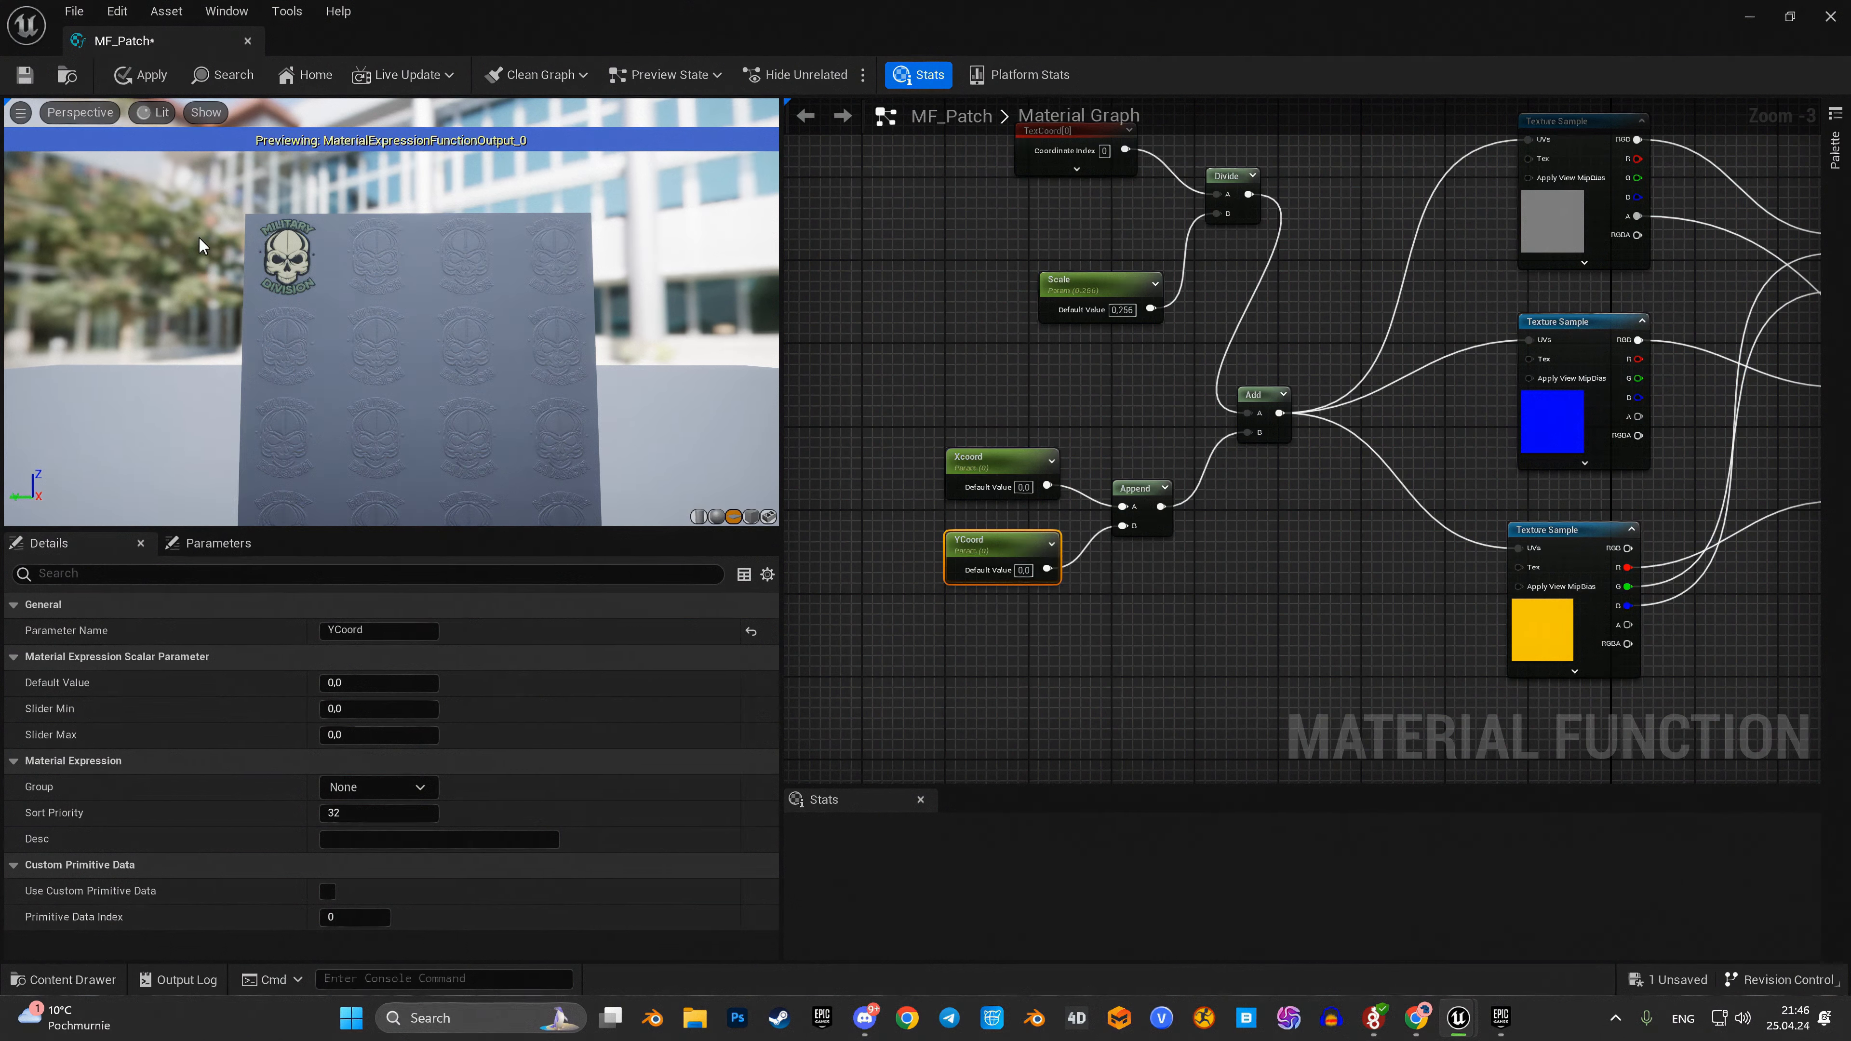
{"action": "right_click_drag", "start_coordinate": [1014, 477], "coordinate": [1074, 517]}
{"action": "left_click_drag", "start_coordinate": [981, 472], "coordinate": [1047, 642]}
{"action": "left_click_drag", "start_coordinate": [1044, 599], "coordinate": [930, 602]}
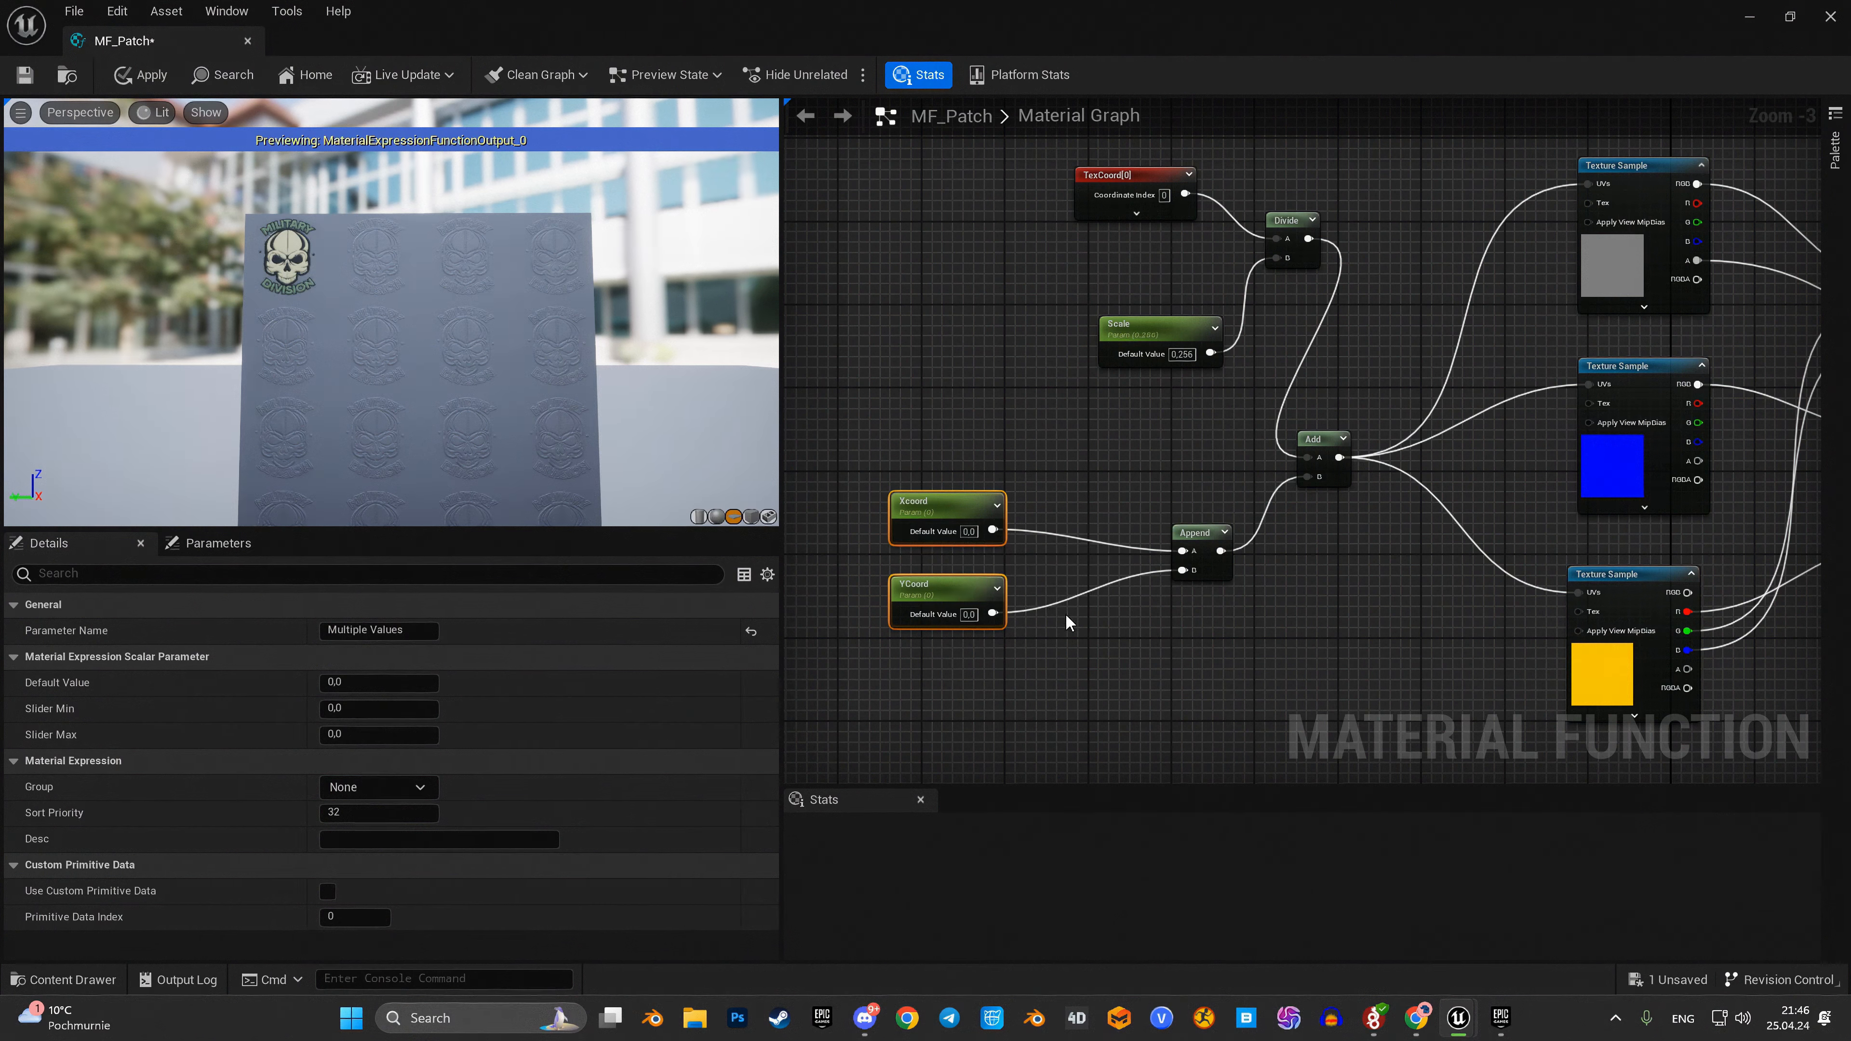
Step: Rename the two coordinate parameters as XcoordOffset and YCoordOffset
{"action": "left_click", "coordinate": [935, 509]}
{"action": "left_click", "coordinate": [399, 631]}
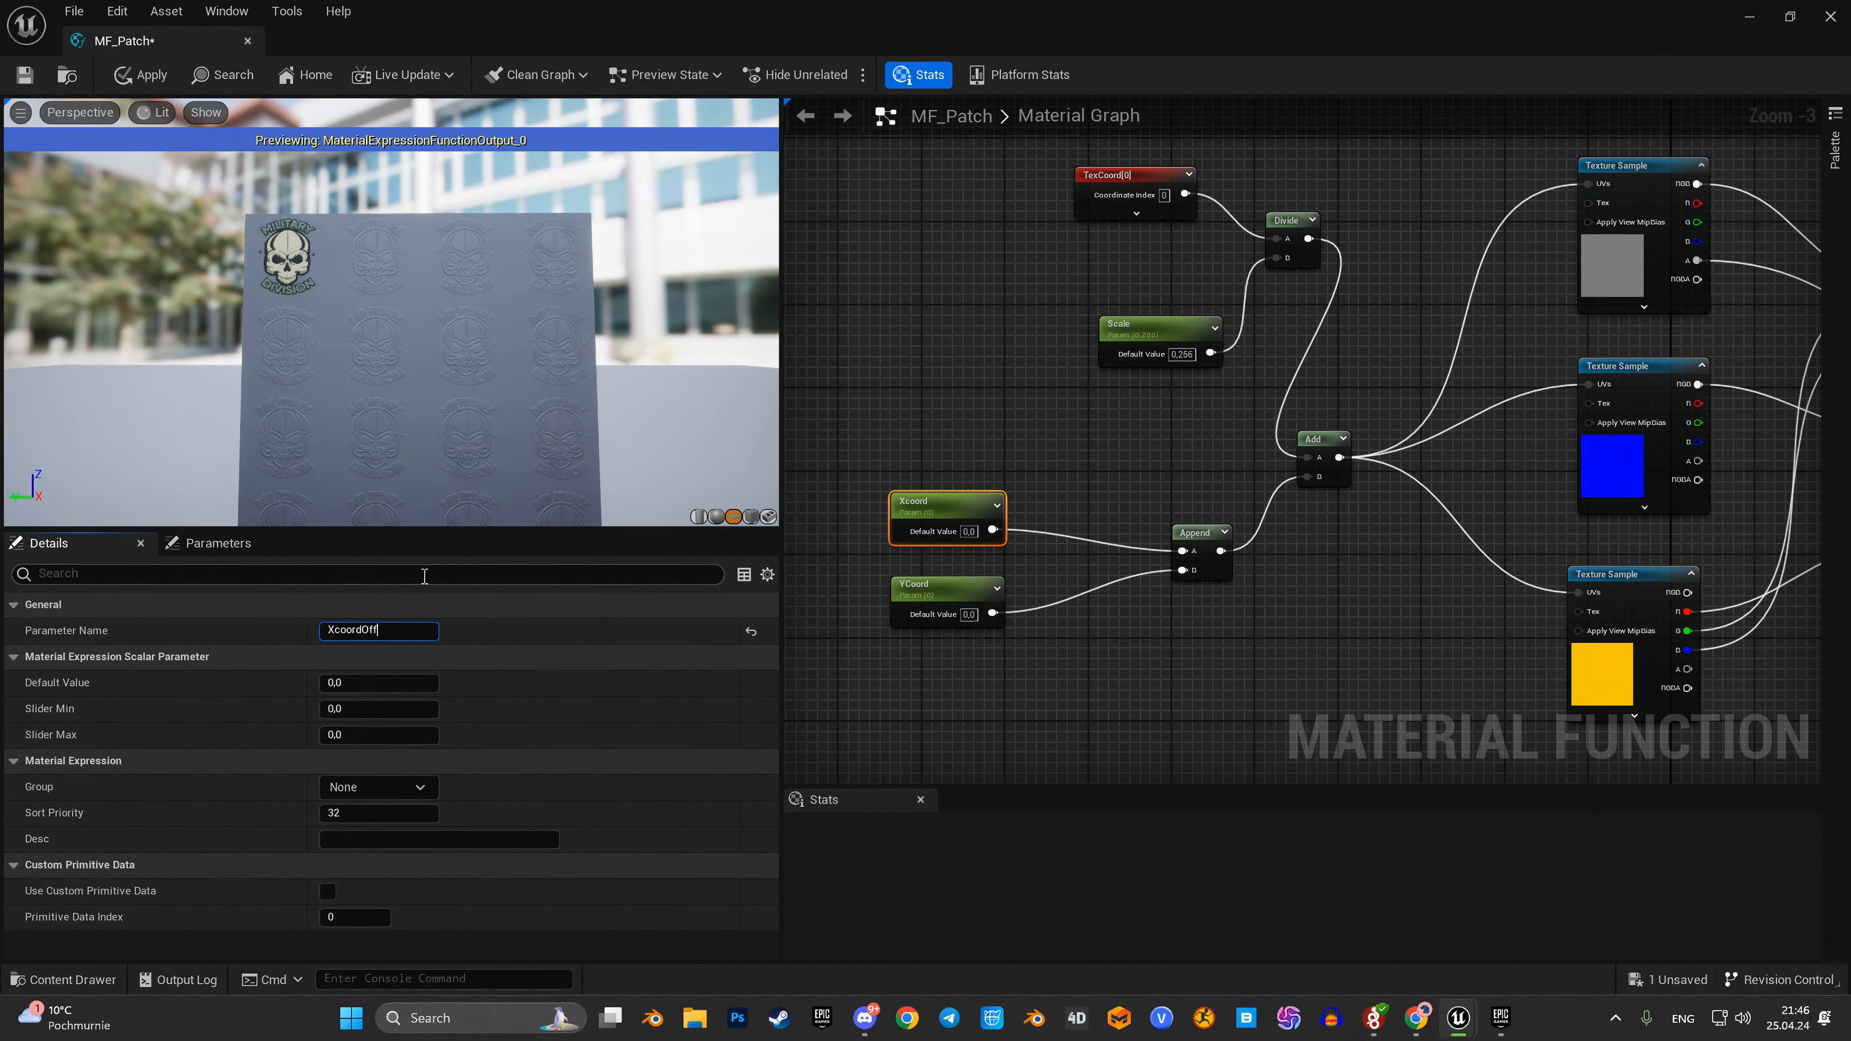
{"action": "left_click", "coordinate": [904, 591]}
{"action": "left_click", "coordinate": [380, 631]}
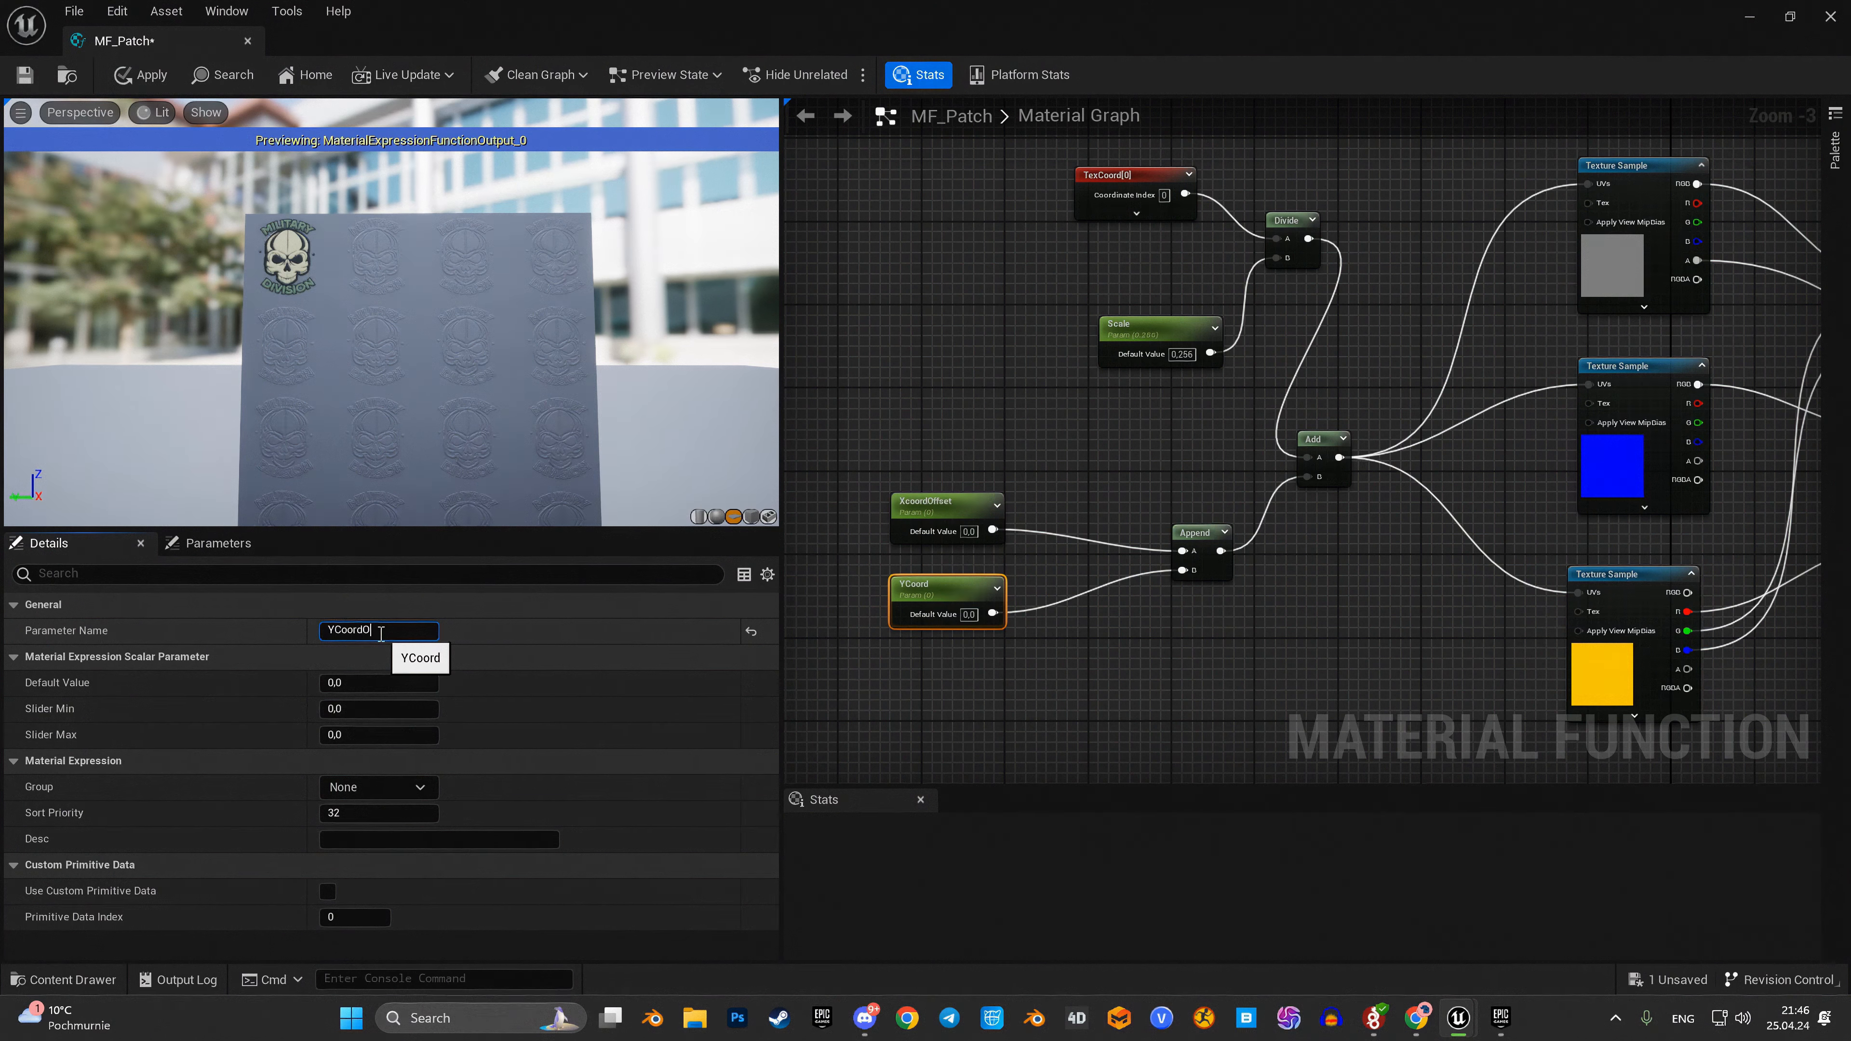
{"action": "key", "text": "Return"}
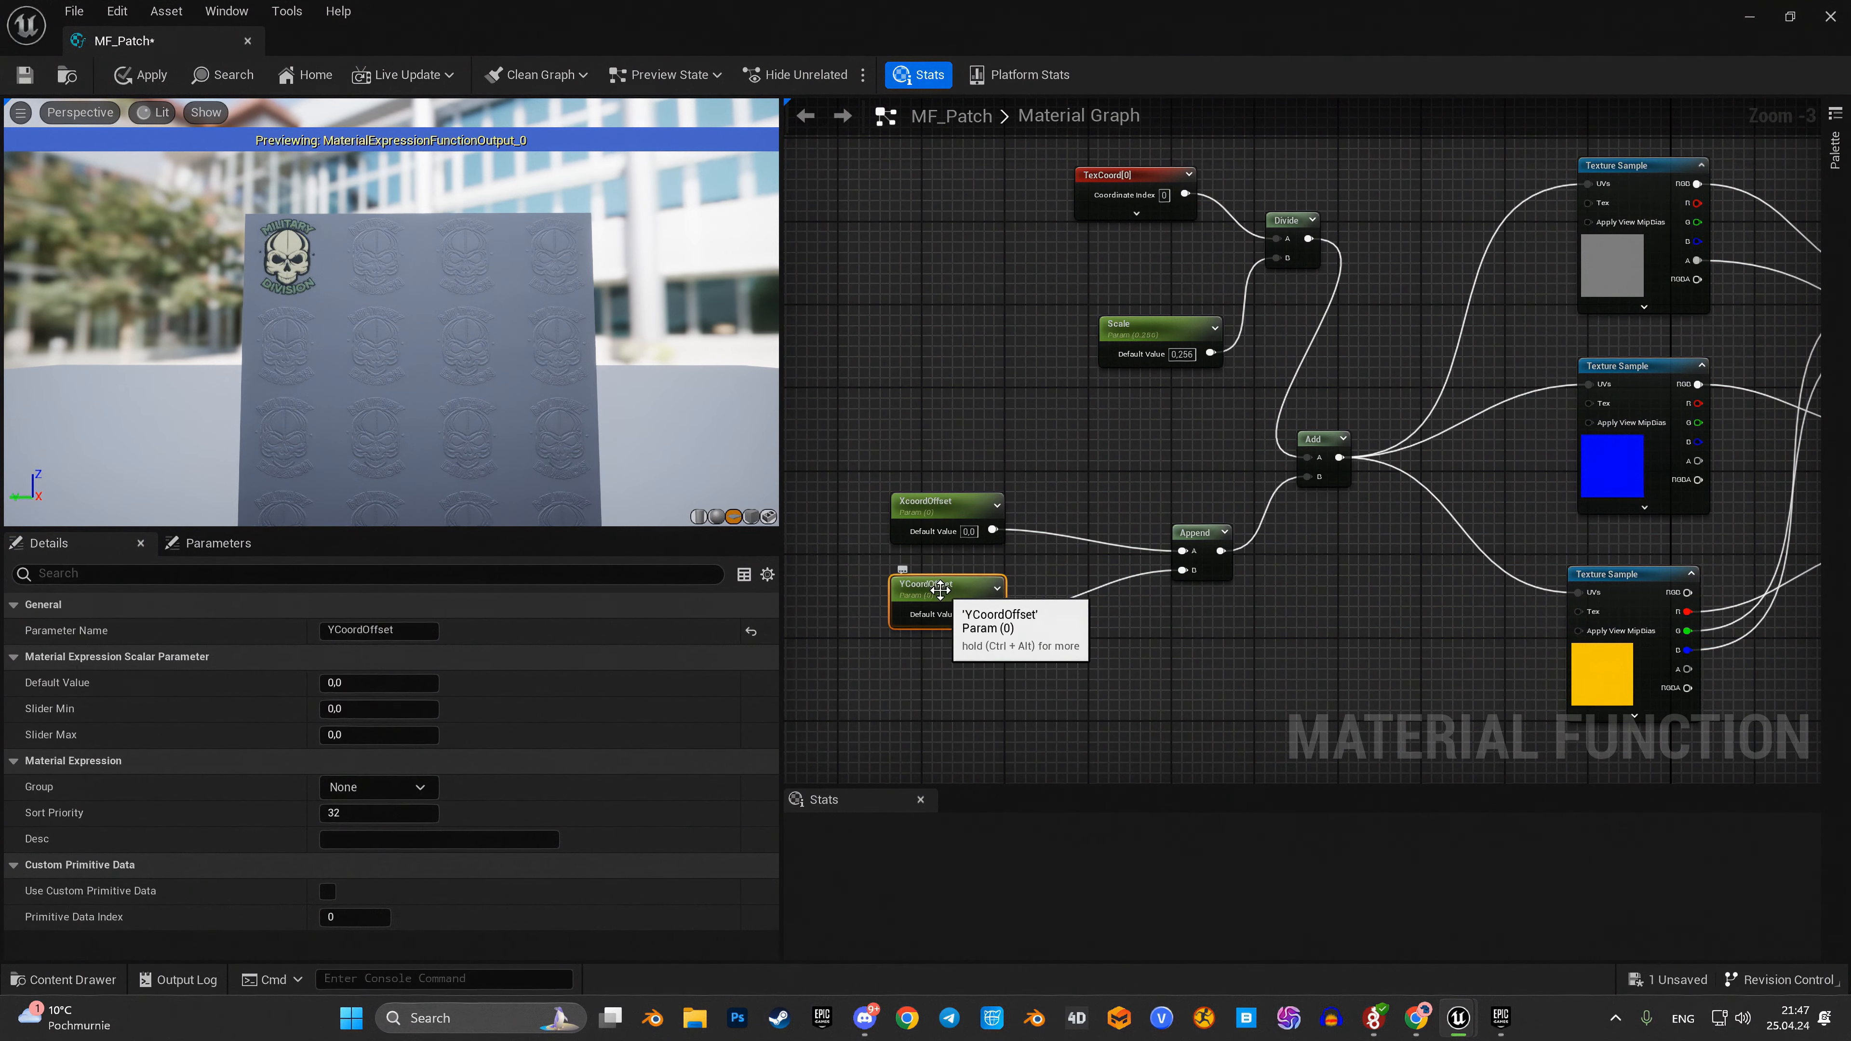
Step: Assign the YCoordOffset, XcoordOffset and Scale parameters to a group named Patch
{"action": "left_click", "coordinate": [376, 788]}
{"action": "type", "text": "Patch"}
{"action": "left_click", "coordinate": [936, 503]}
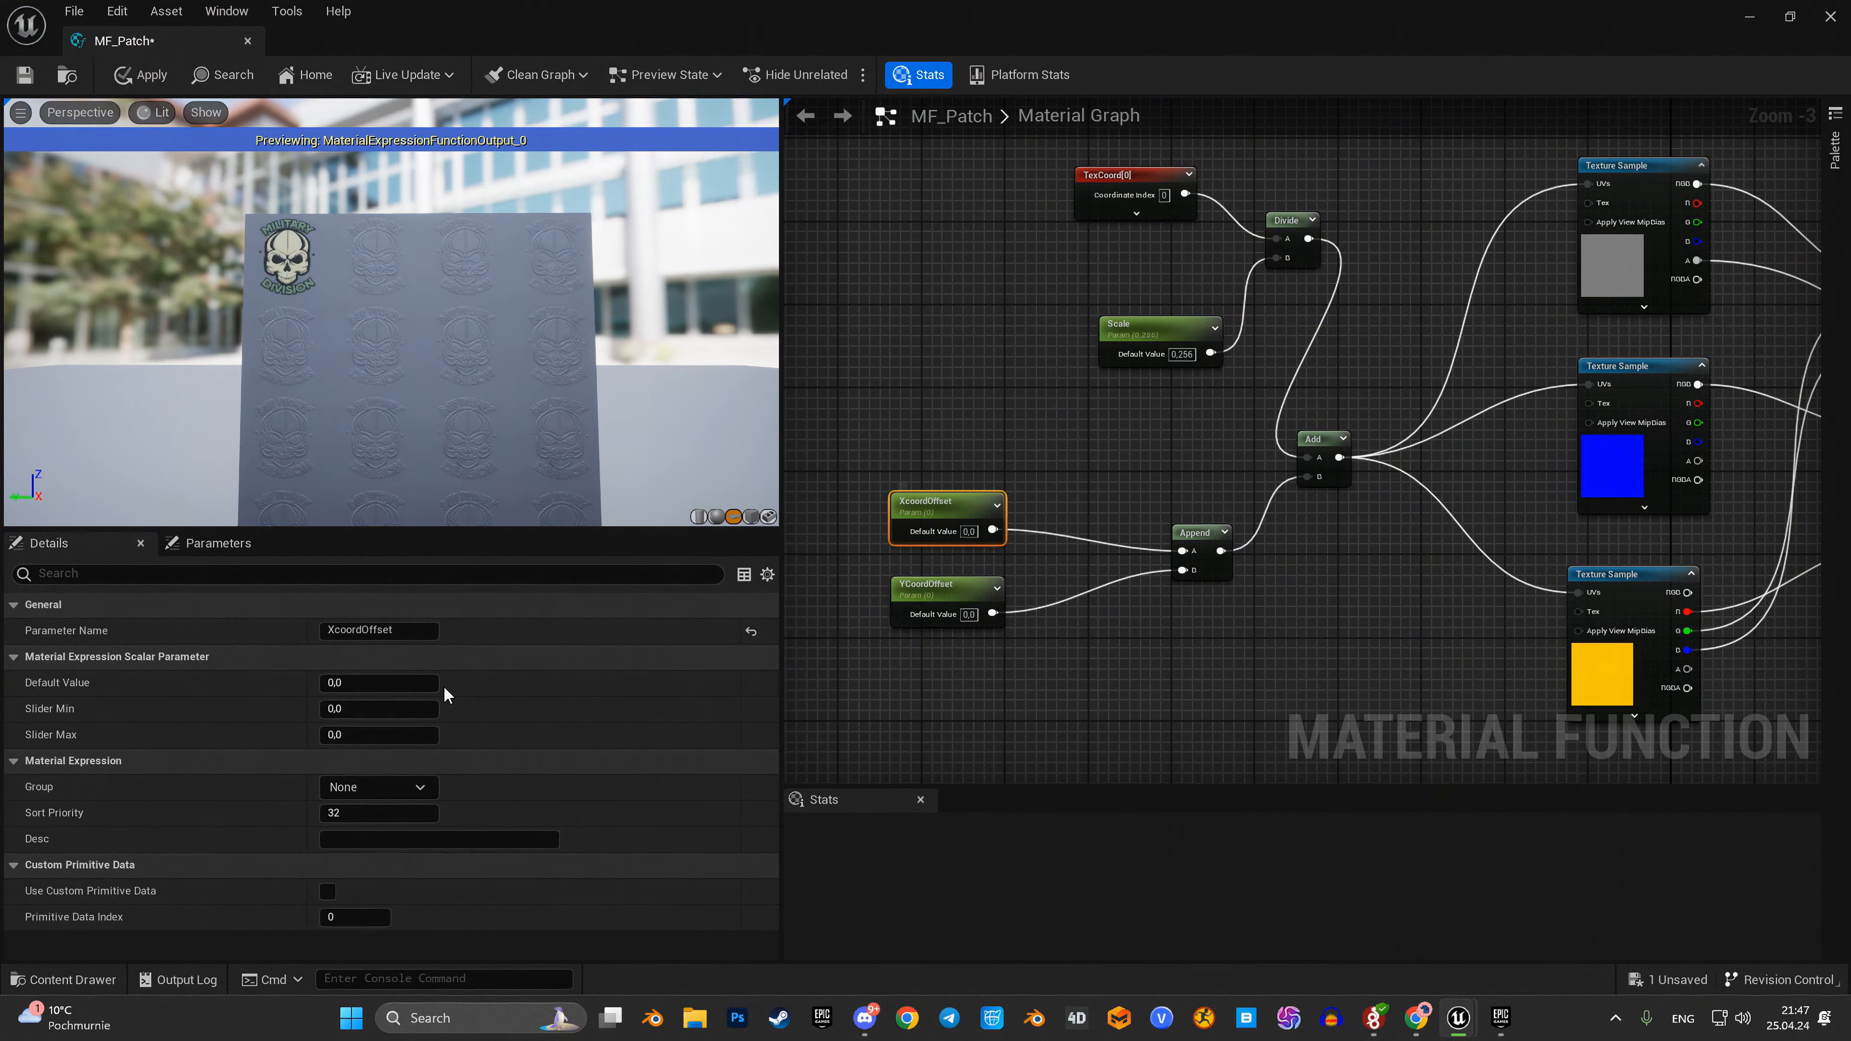
{"action": "left_click", "coordinate": [378, 787]}
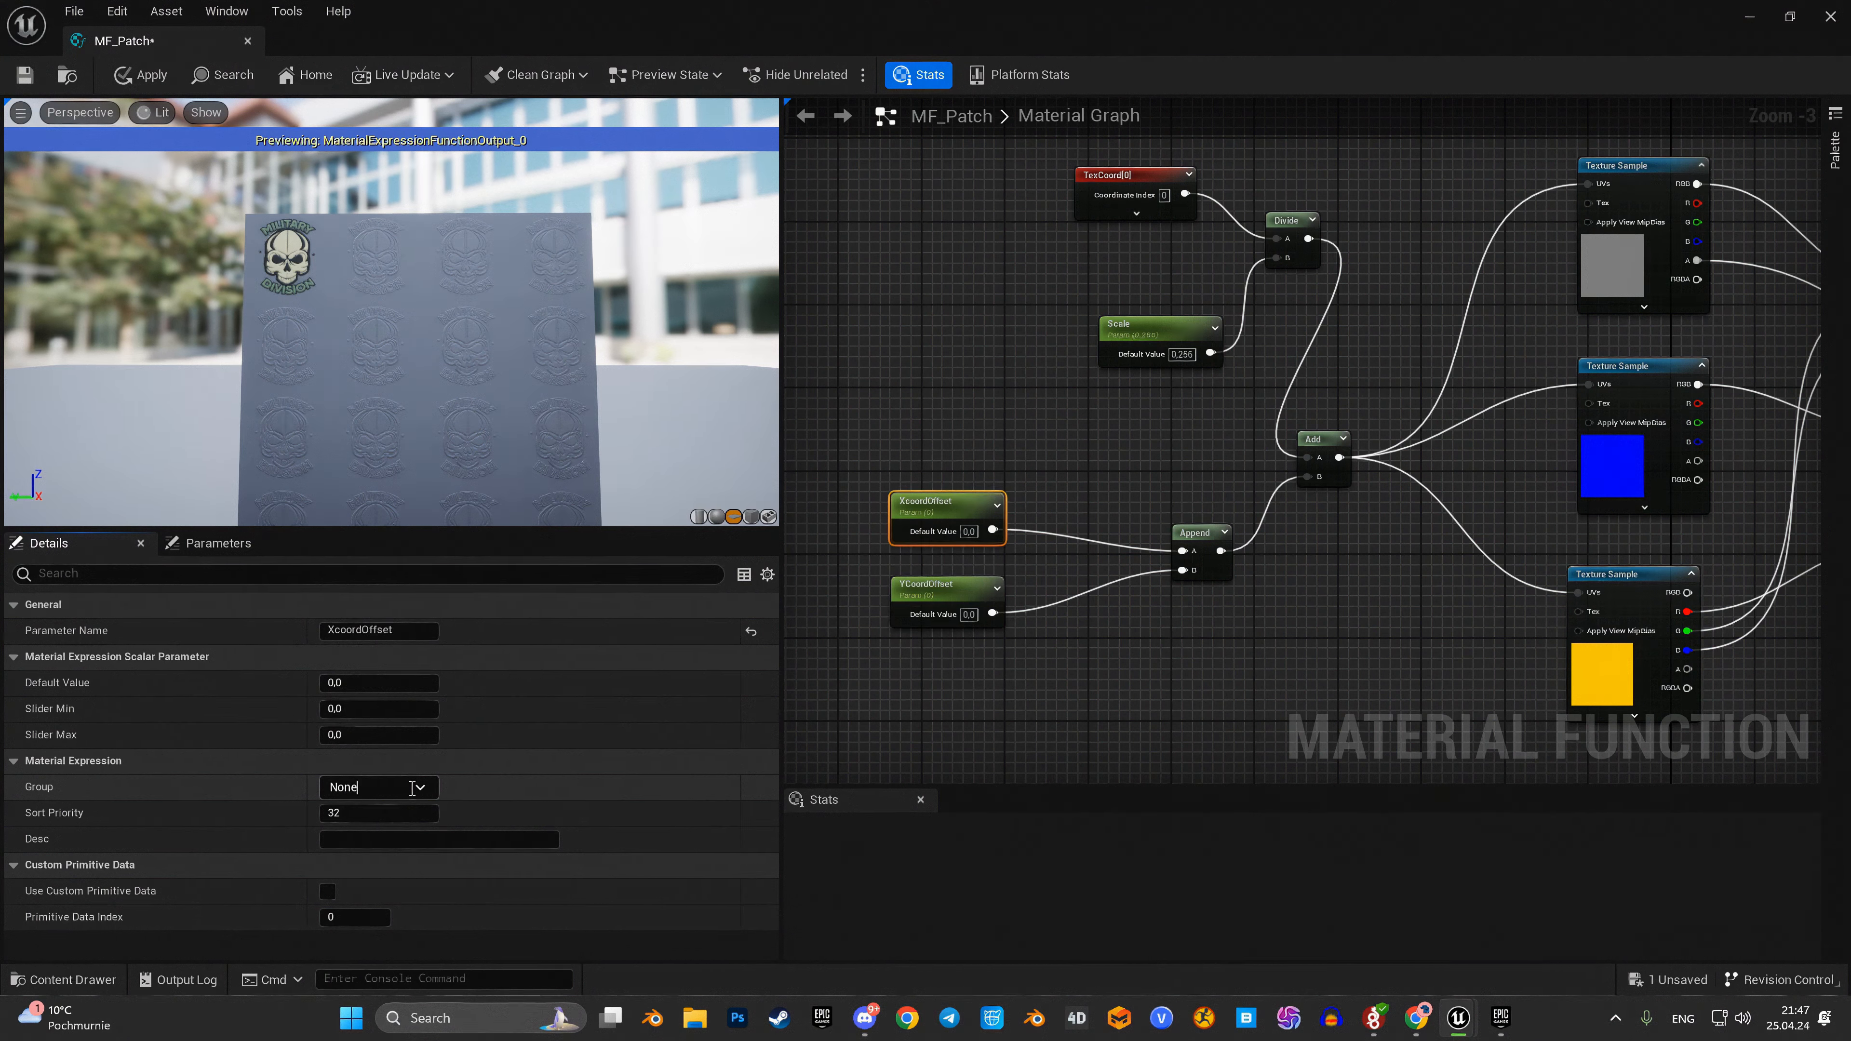
{"action": "left_click", "coordinate": [1122, 361]}
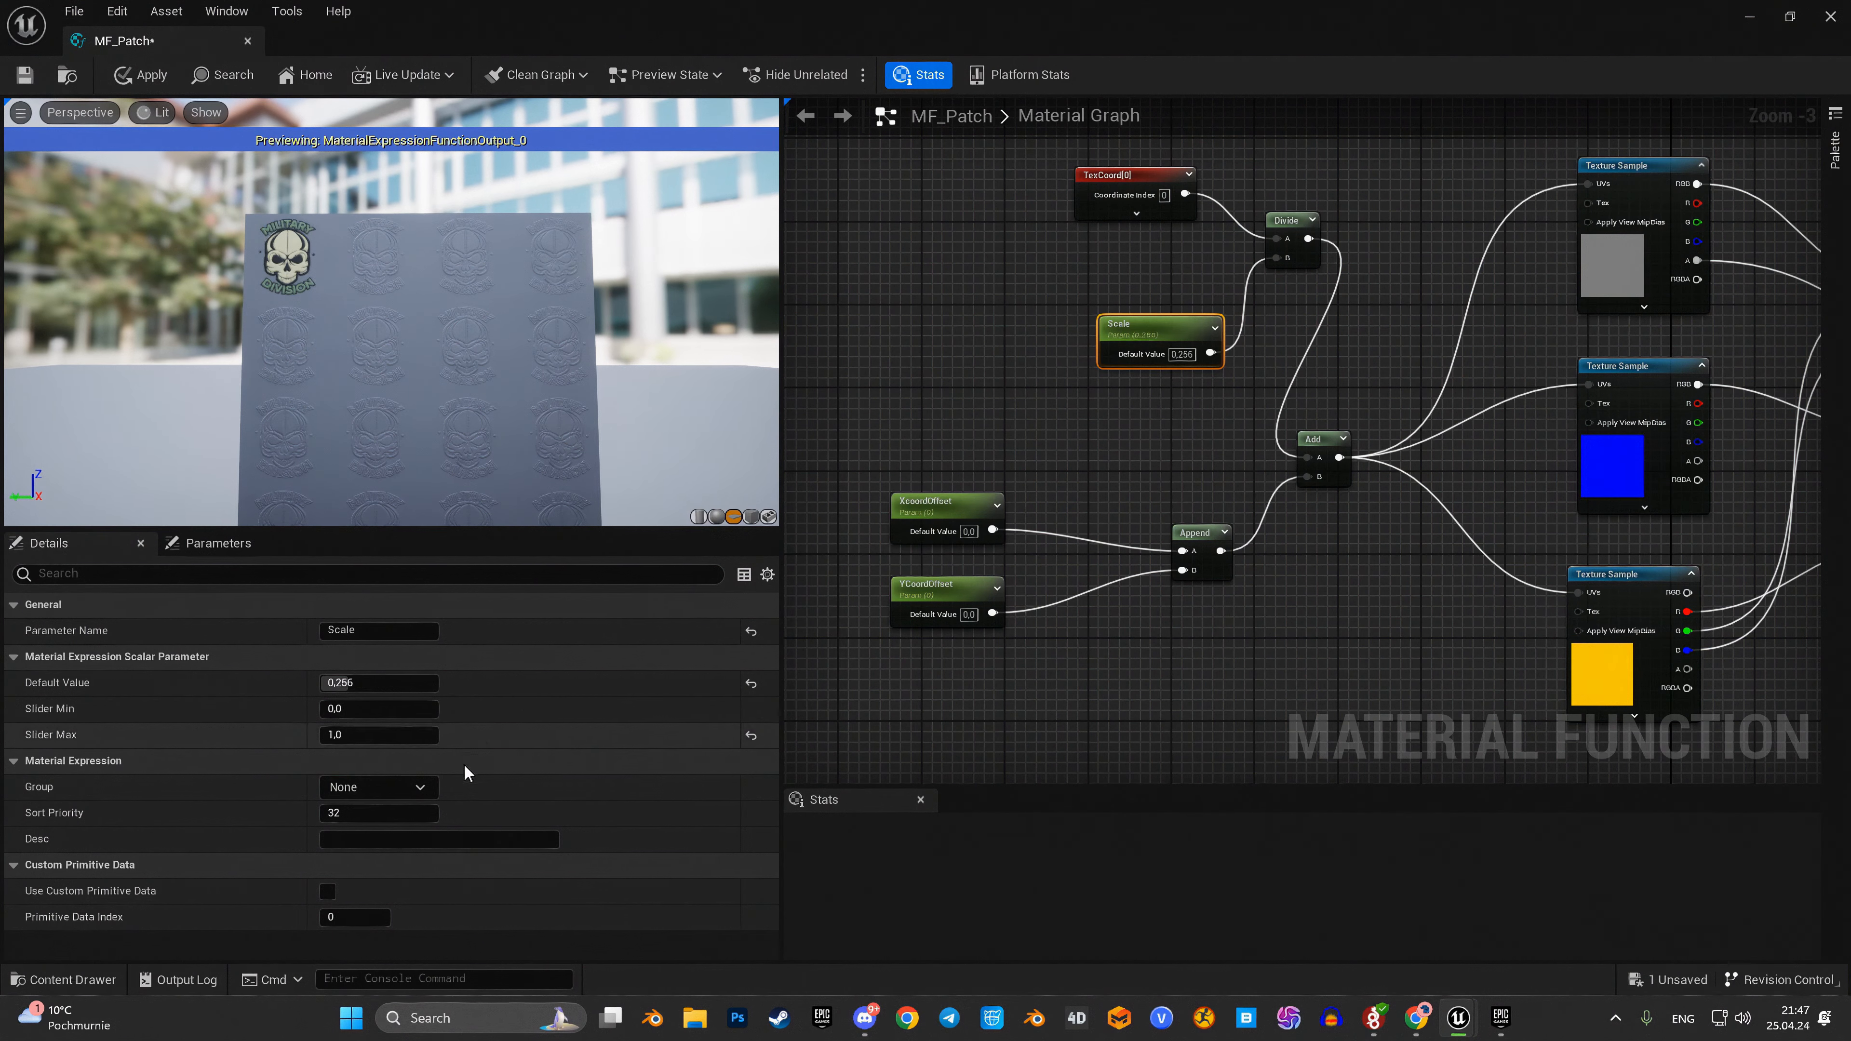
{"action": "left_click", "coordinate": [414, 788]}
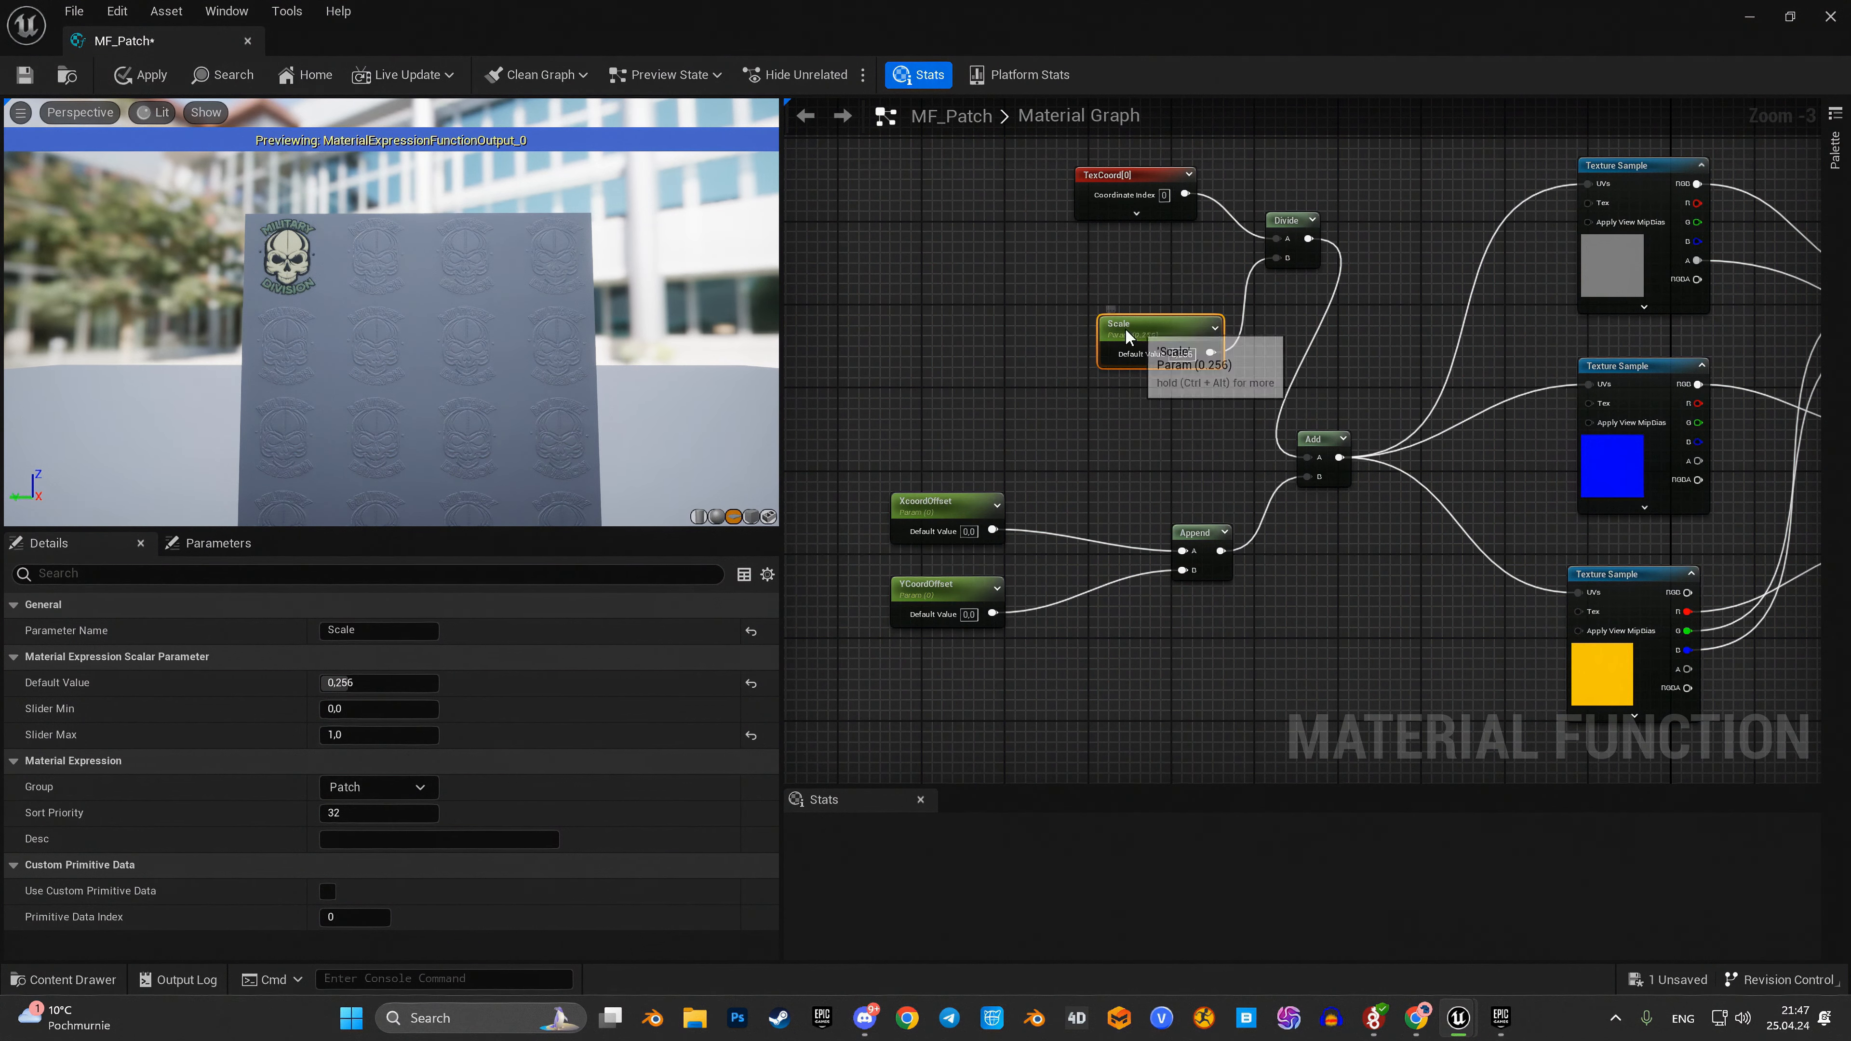
Step: Move the Scale node above the XcoordOffset node, and save and close the MF_Patch material function
{"action": "left_click_drag", "start_coordinate": [1151, 343], "coordinate": [964, 364]}
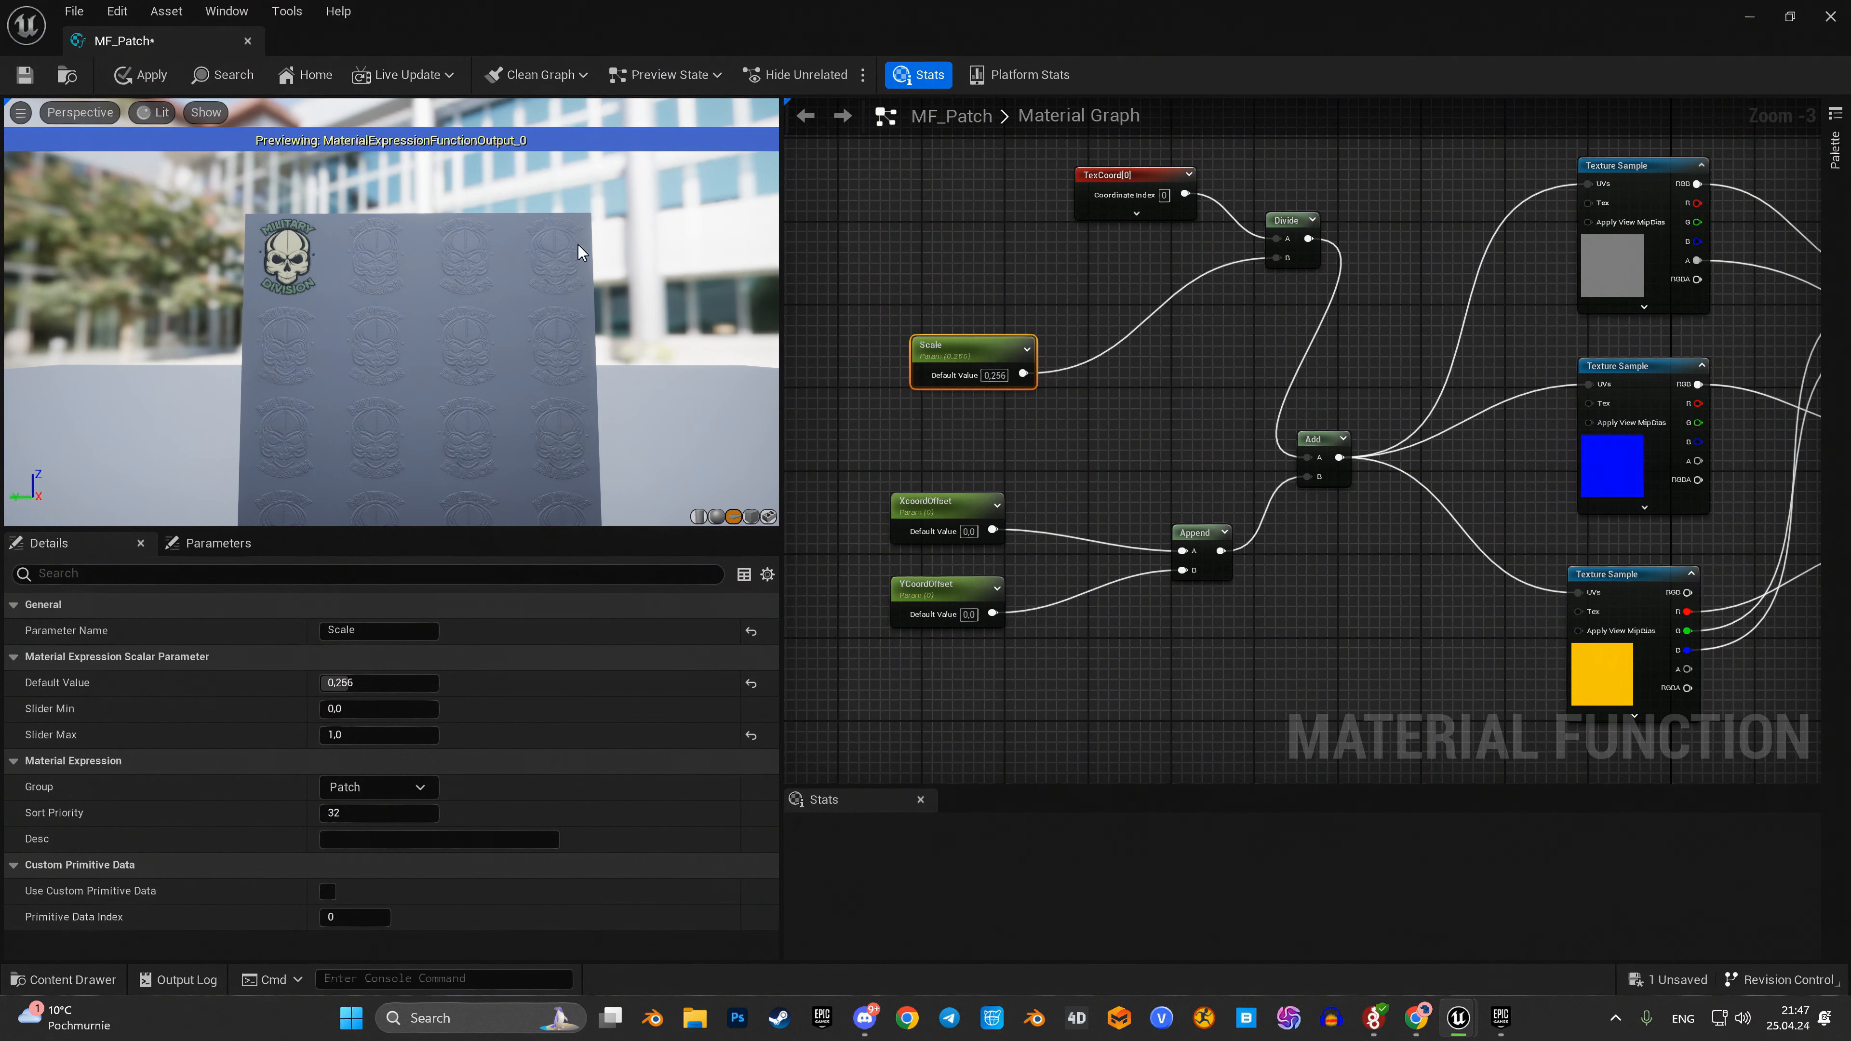
{"action": "left_click", "coordinate": [33, 85]}
{"action": "left_click", "coordinate": [248, 42]}
Step: Open the M_Fabrik material from the MasterMaterial folder
{"action": "key", "text": "ctrl+space"}
{"action": "left_click", "coordinate": [146, 774]}
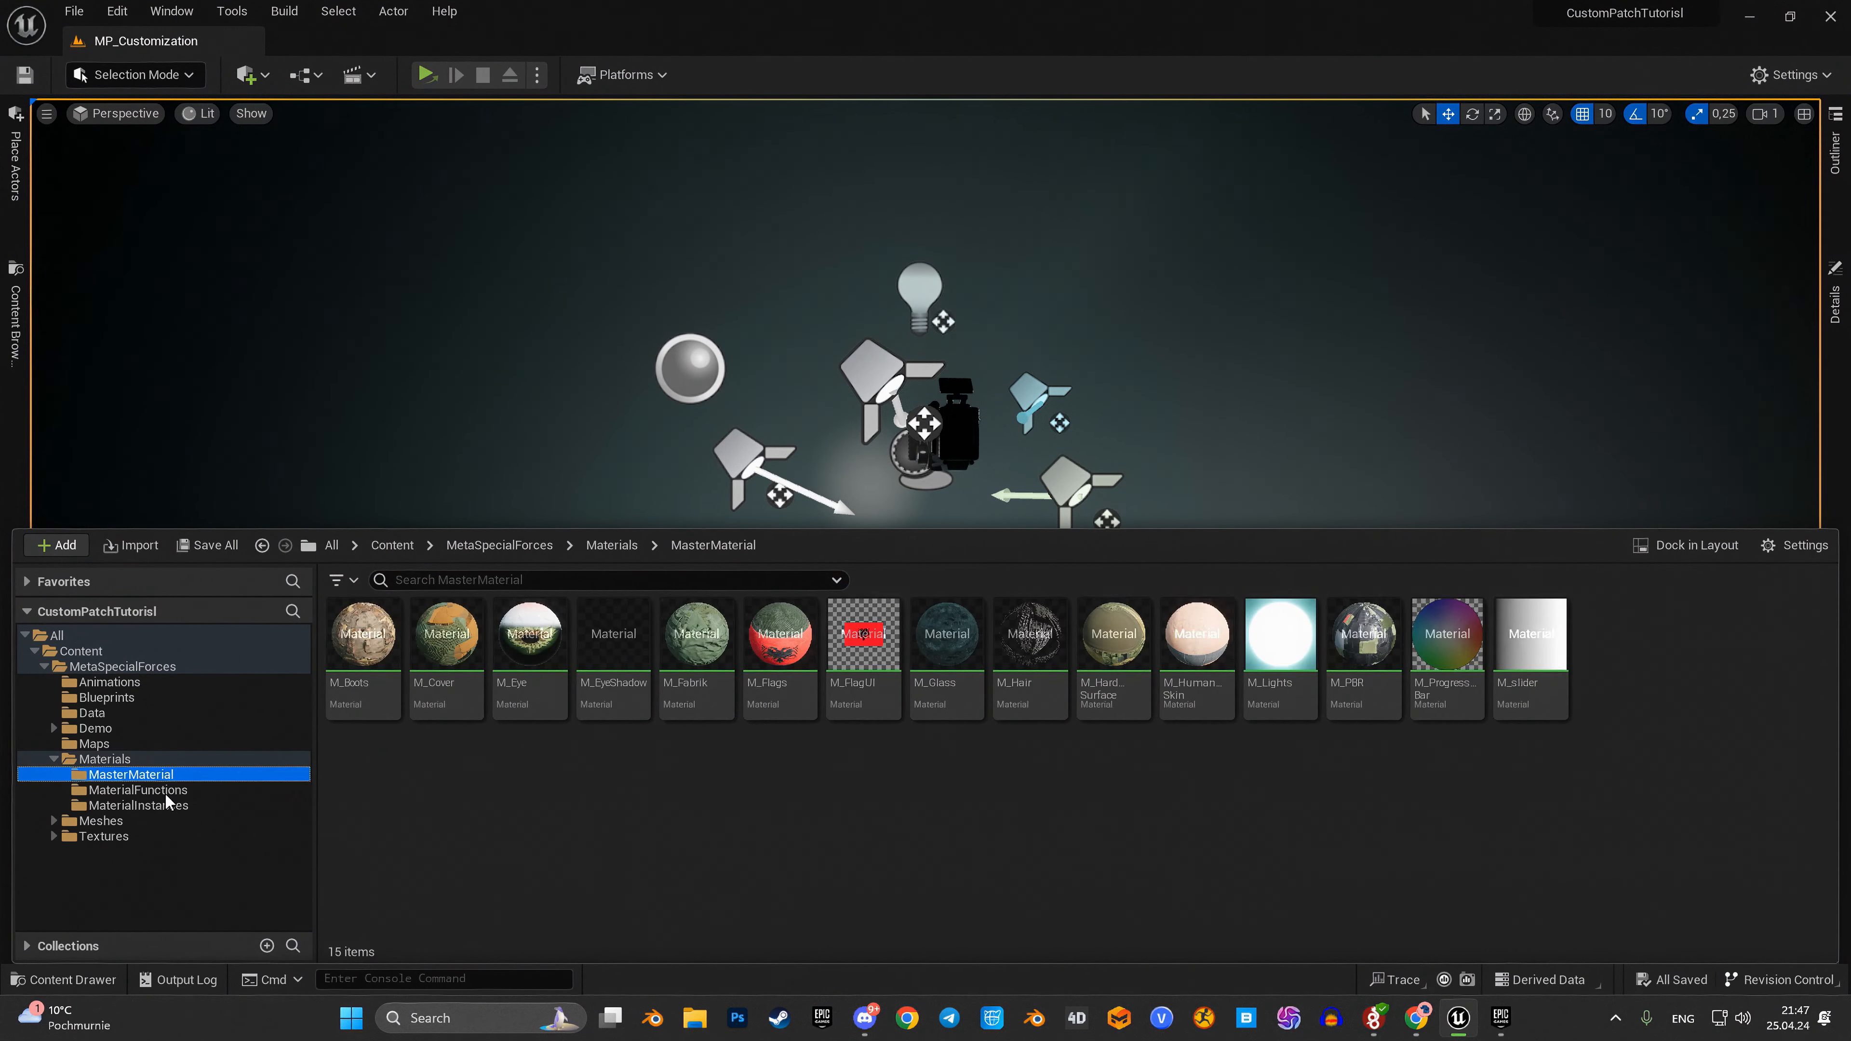
{"action": "double_click", "coordinate": [689, 644]}
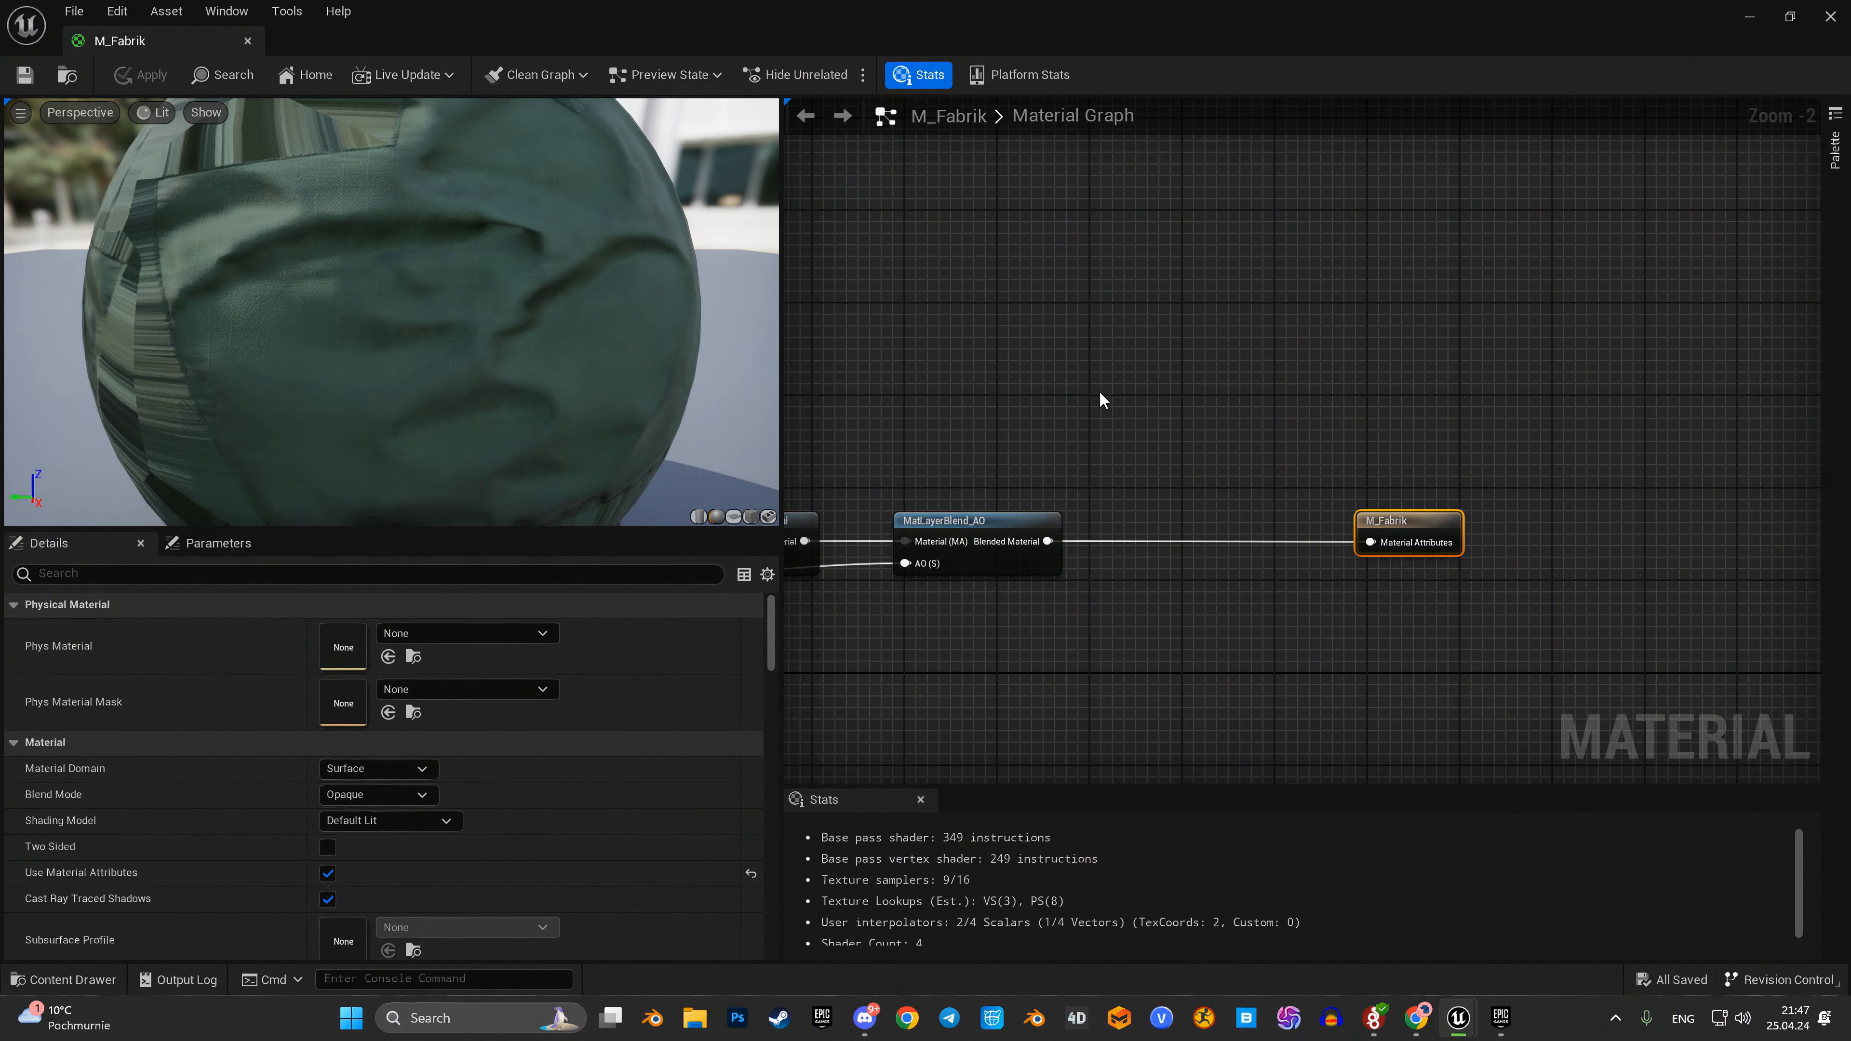
Step: Add a MaterialFunctionCall node above the link between MatLayerBlend_AO and the M_Fabrik output
{"action": "right_click", "coordinate": [1104, 389]}
{"action": "type", "text": "fun"}
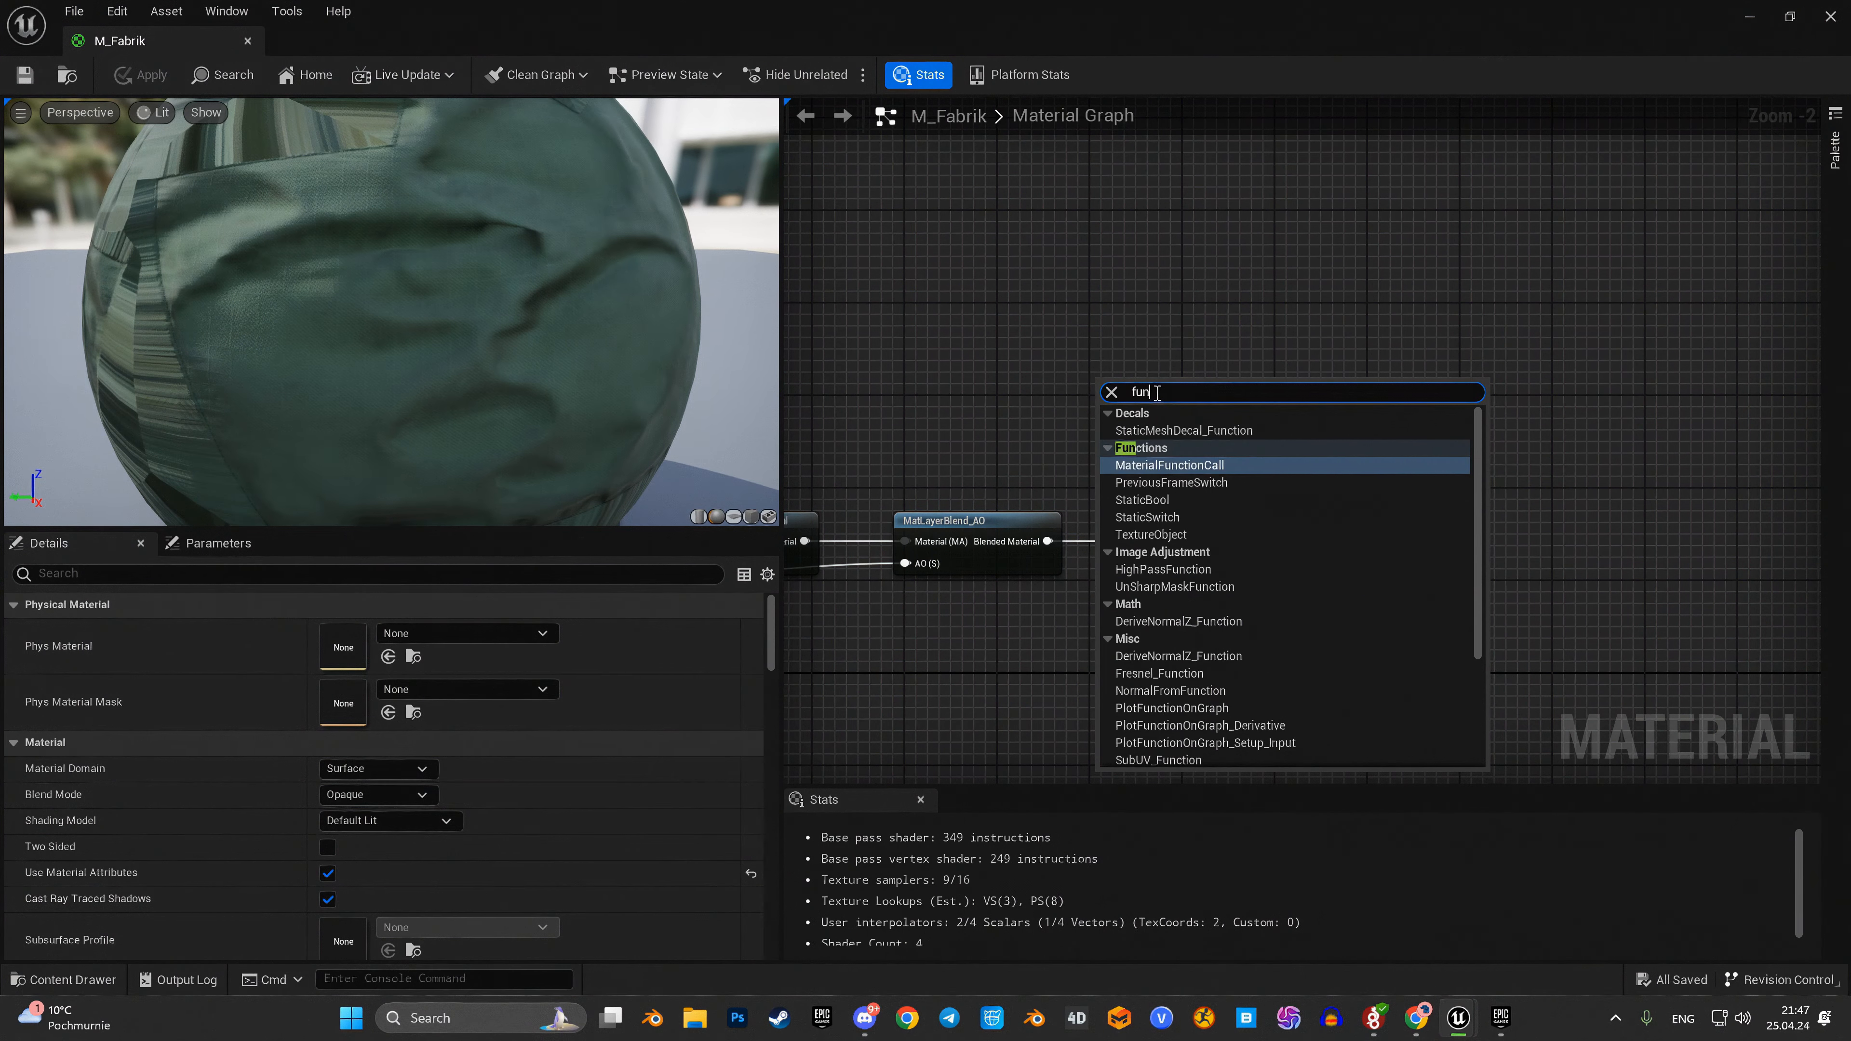
{"action": "type", "text": "ction call"}
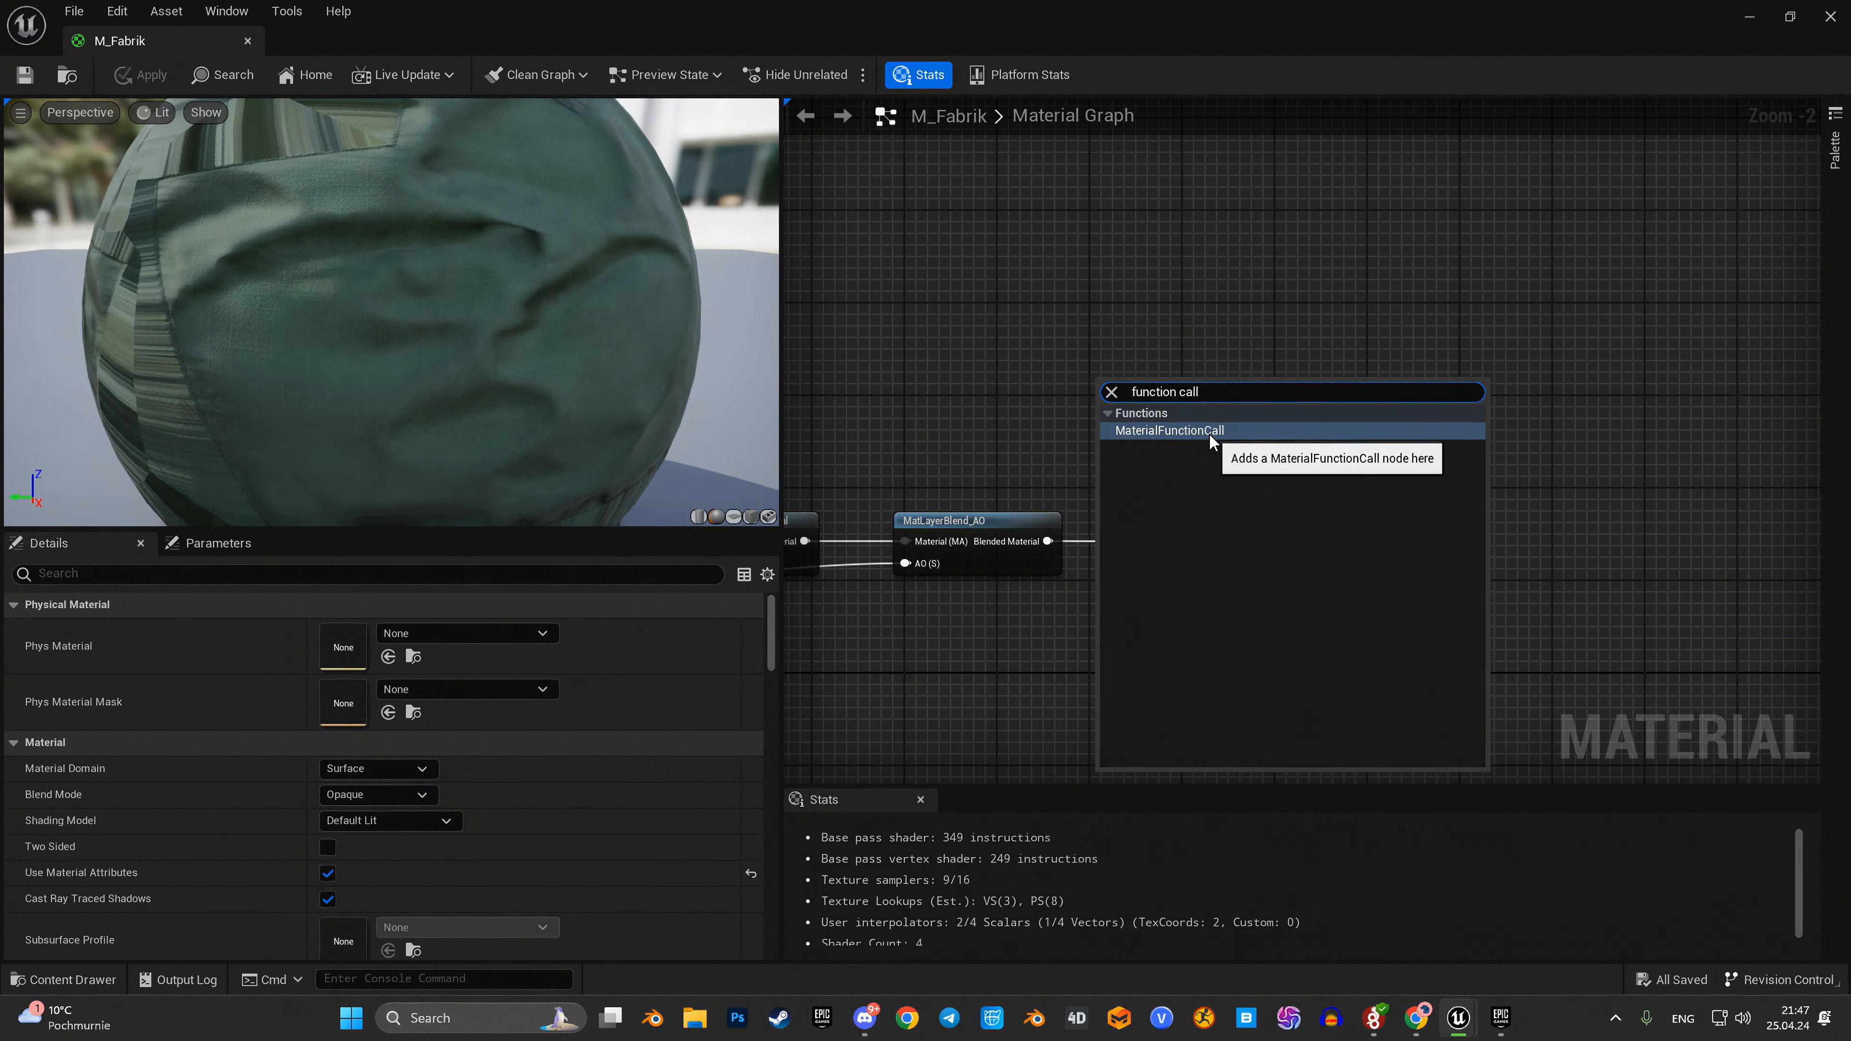
{"action": "left_click", "coordinate": [1206, 431]}
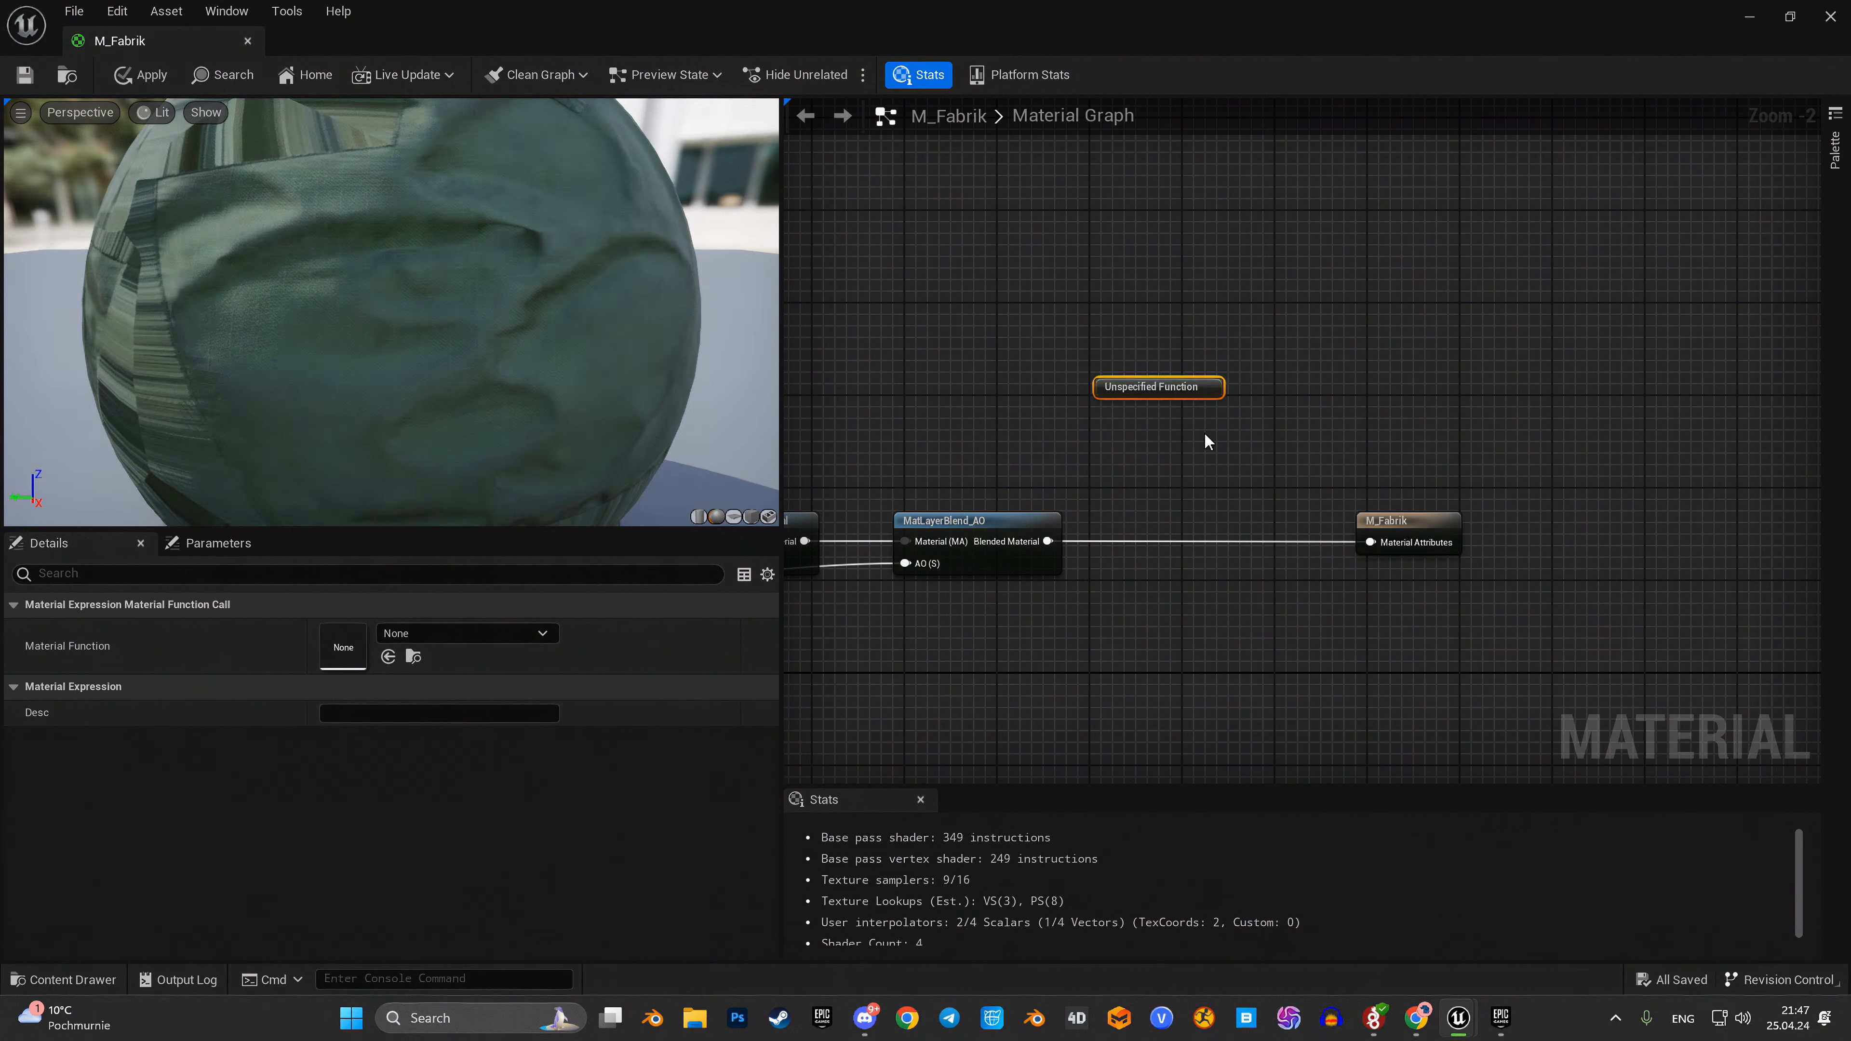
Step: Assign the MF_Patch material function to the unspecified function call node
{"action": "left_click", "coordinate": [470, 633]}
{"action": "type", "text": "pa"}
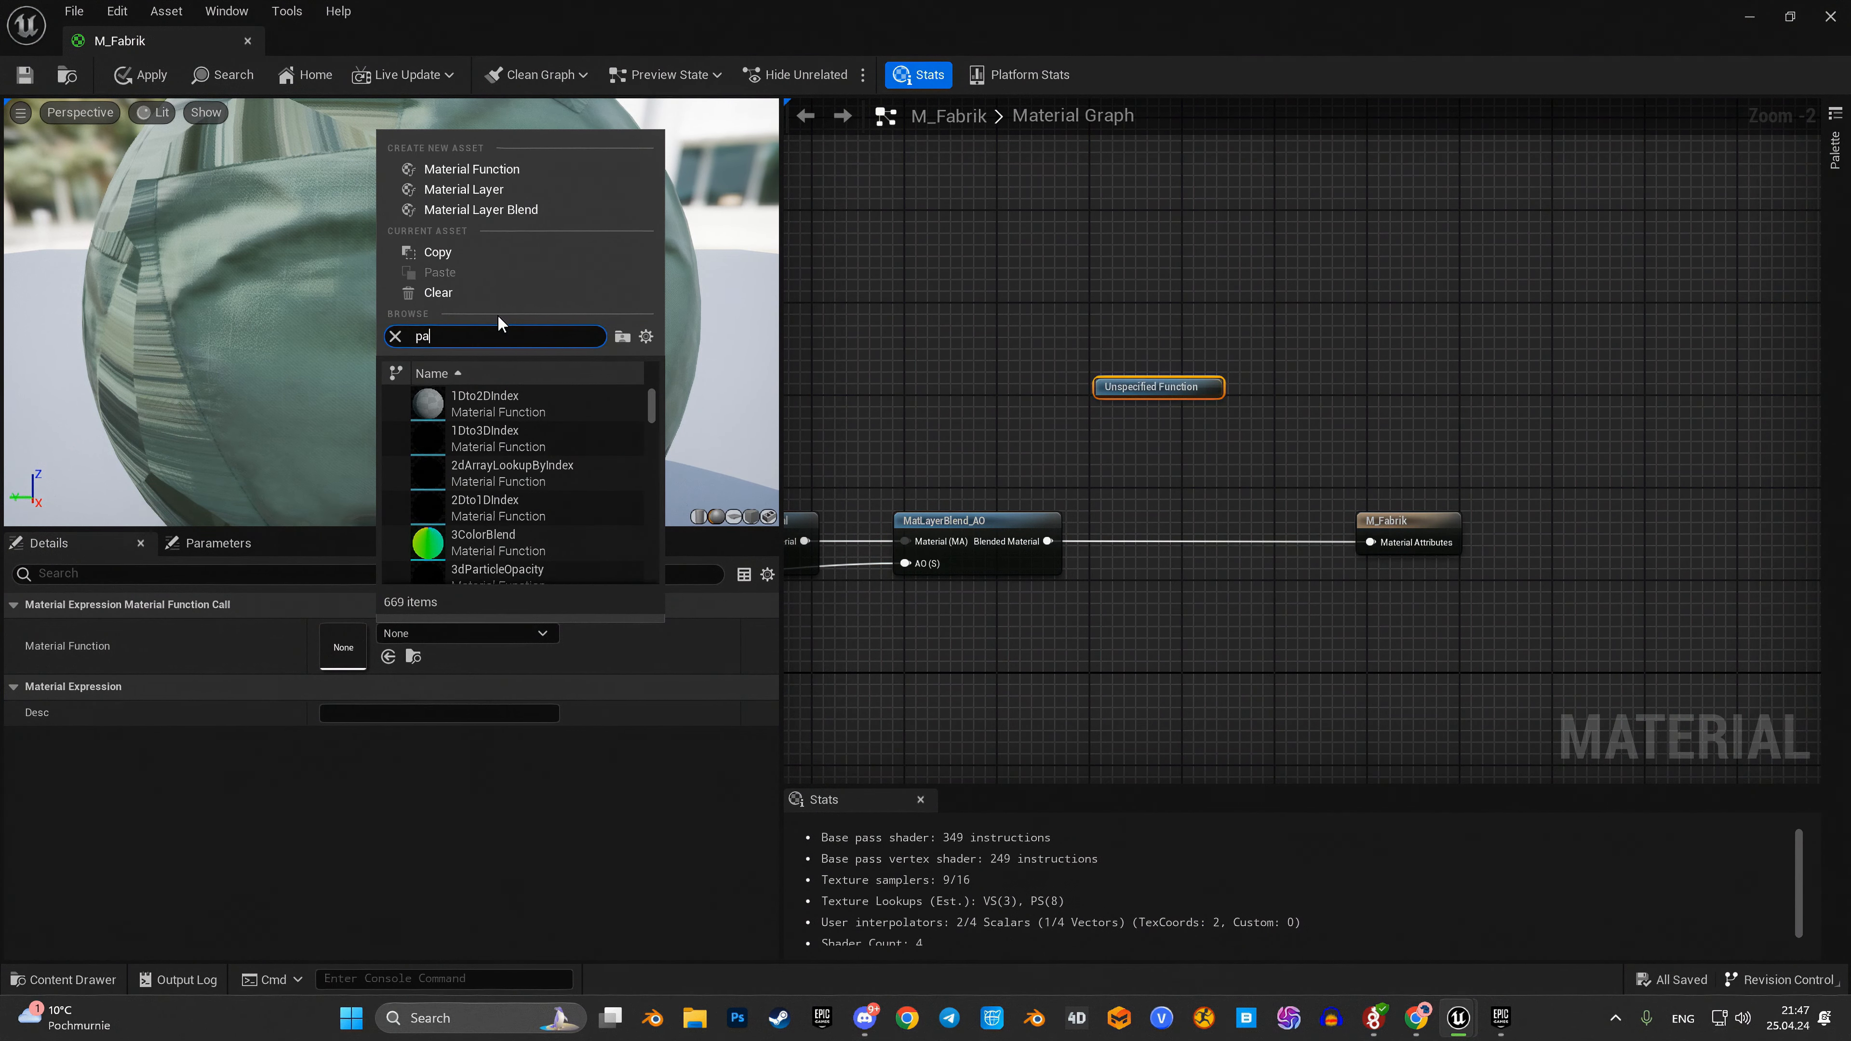
{"action": "type", "text": "t"}
{"action": "left_click", "coordinate": [489, 431]}
{"action": "right_click_drag", "start_coordinate": [1194, 402], "coordinate": [1262, 390]}
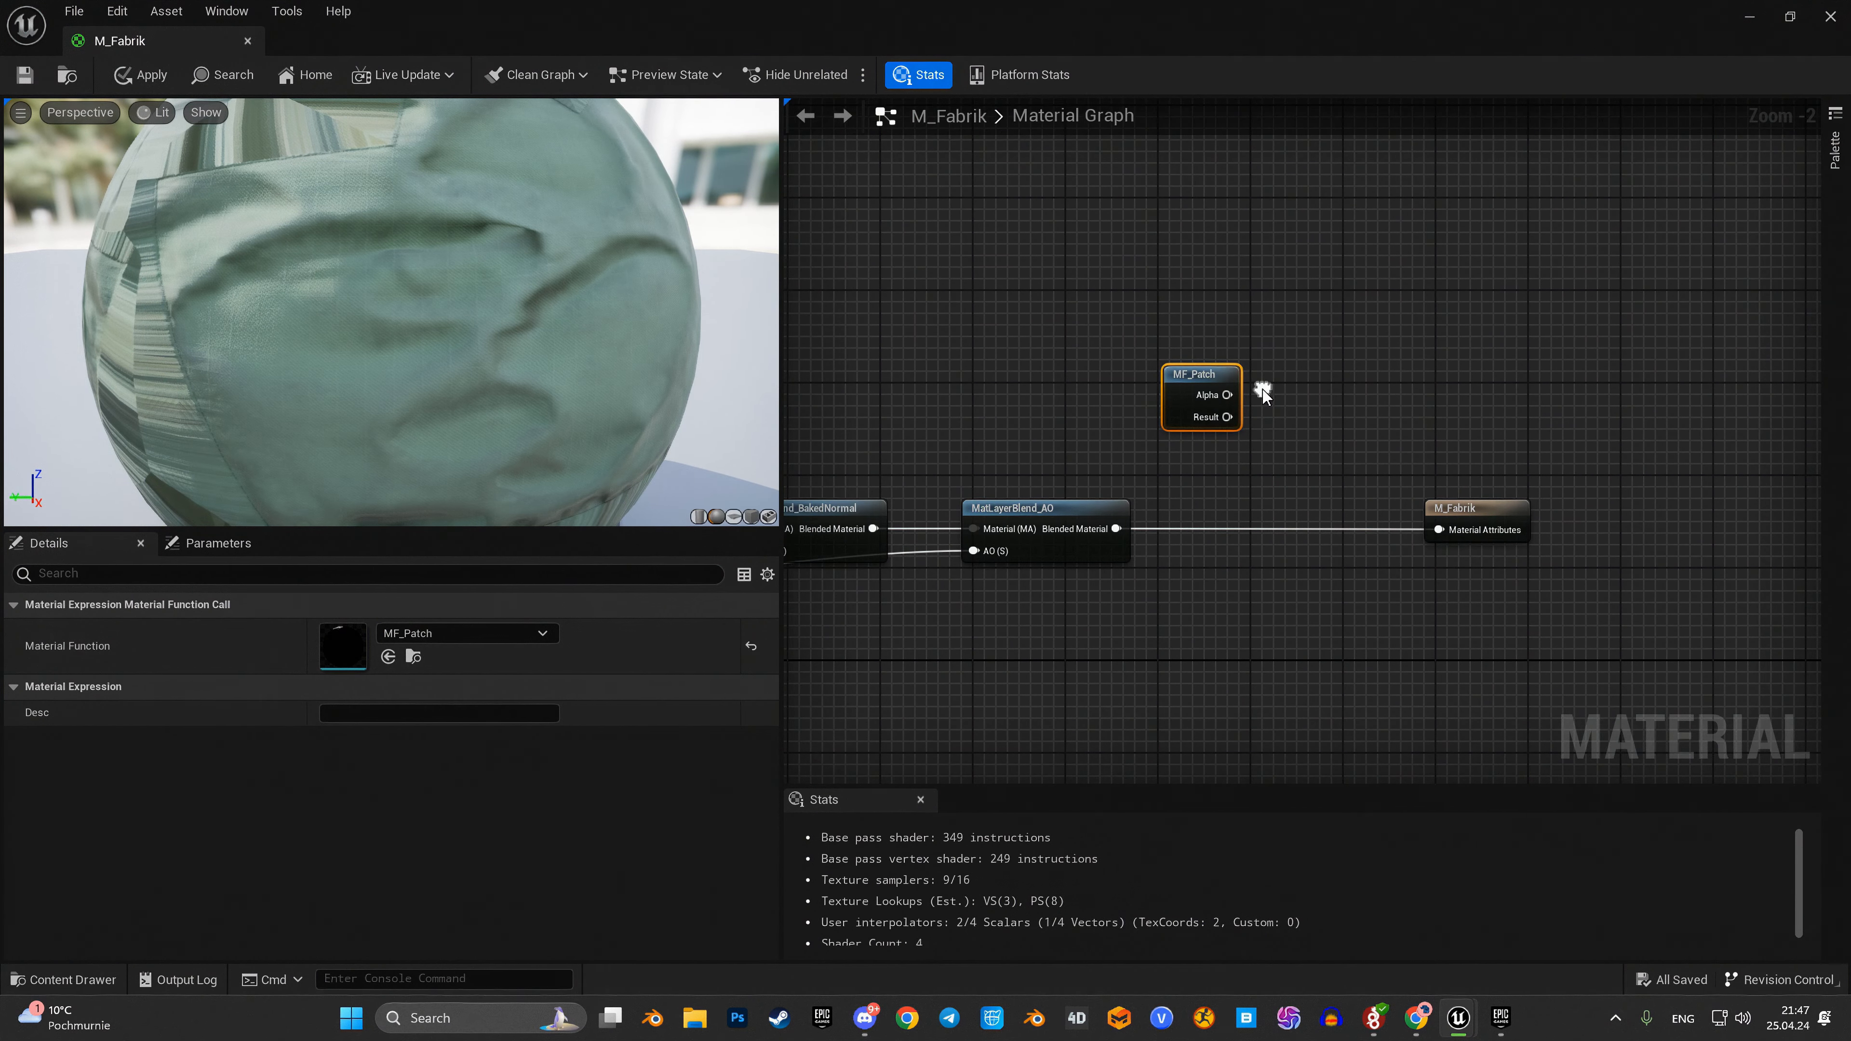
Step: Add a MatLayerBlend_Standard node beside MF_Patch and space the two nodes apart above the main link
{"action": "right_click", "coordinate": [1279, 396]}
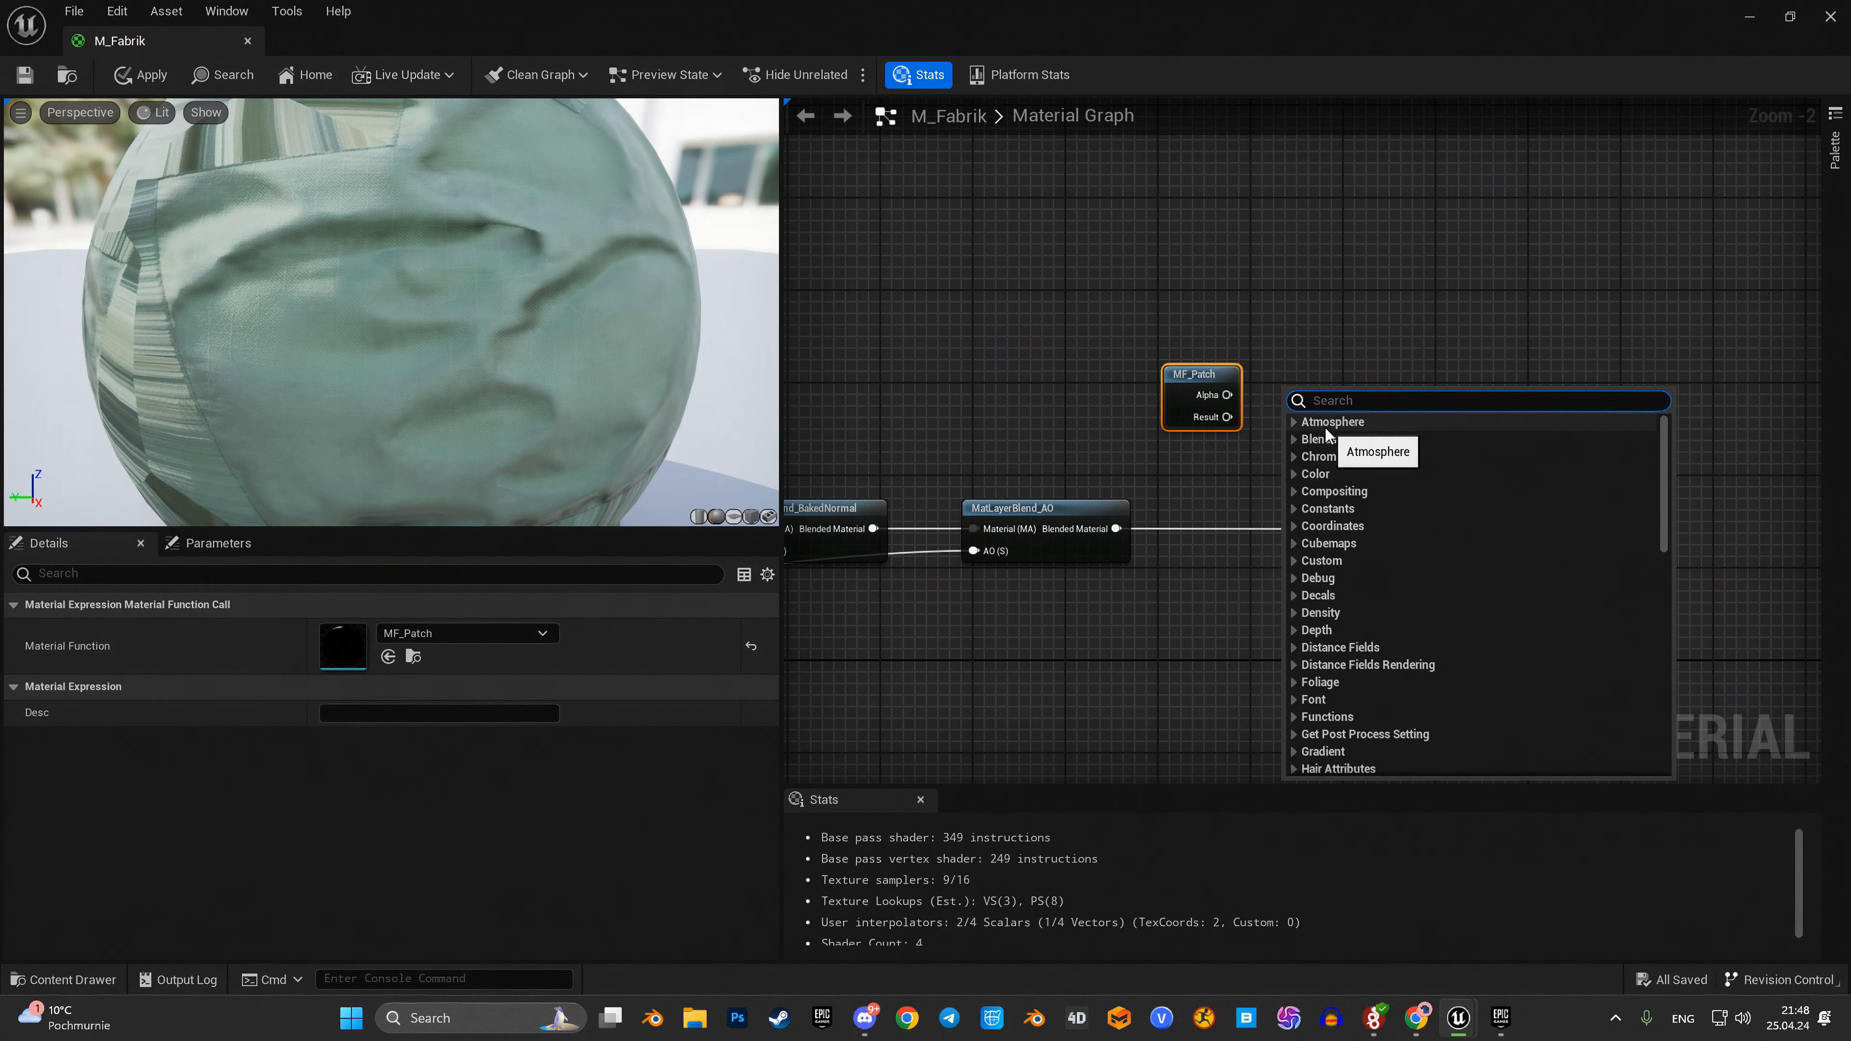
{"action": "type", "text": "material layer"}
{"action": "scroll", "coordinate": [1467, 577], "scroll_direction": "down", "scroll_amount": 5}
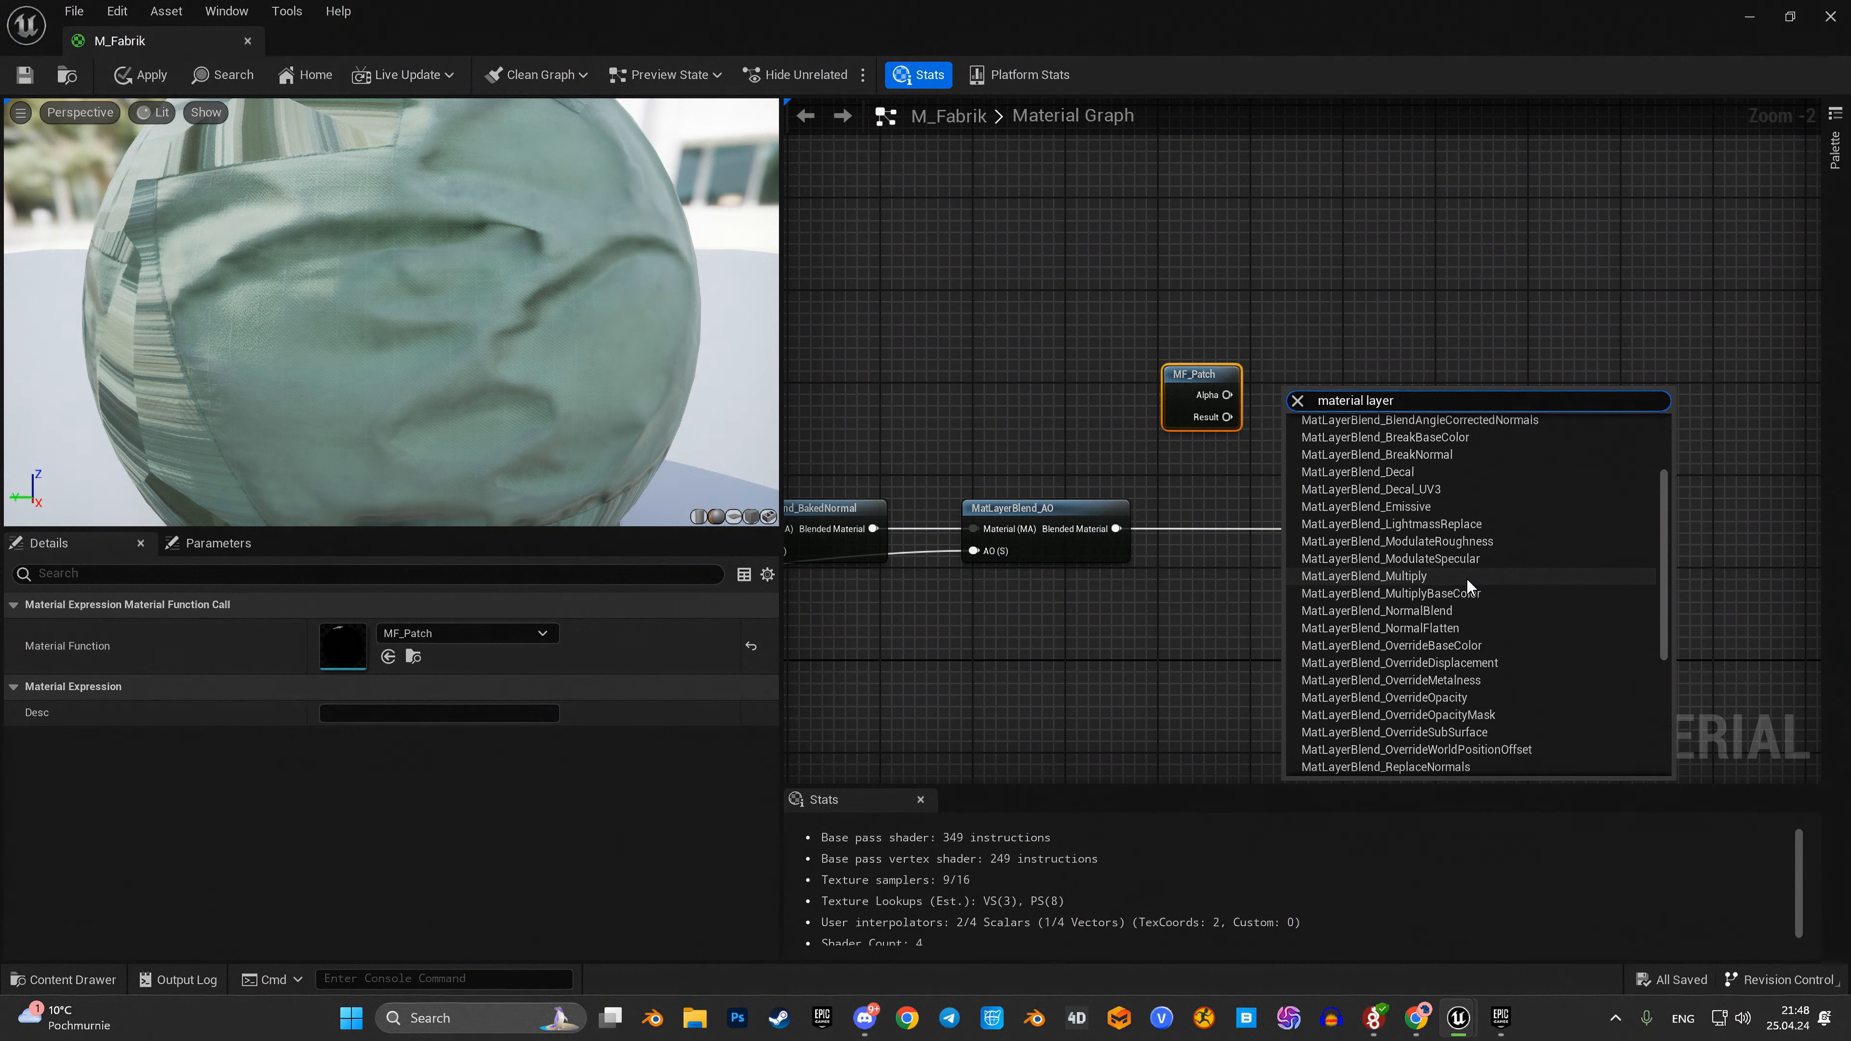
{"action": "scroll", "coordinate": [1466, 577], "scroll_direction": "down", "scroll_amount": 3}
{"action": "left_click", "coordinate": [1462, 609]}
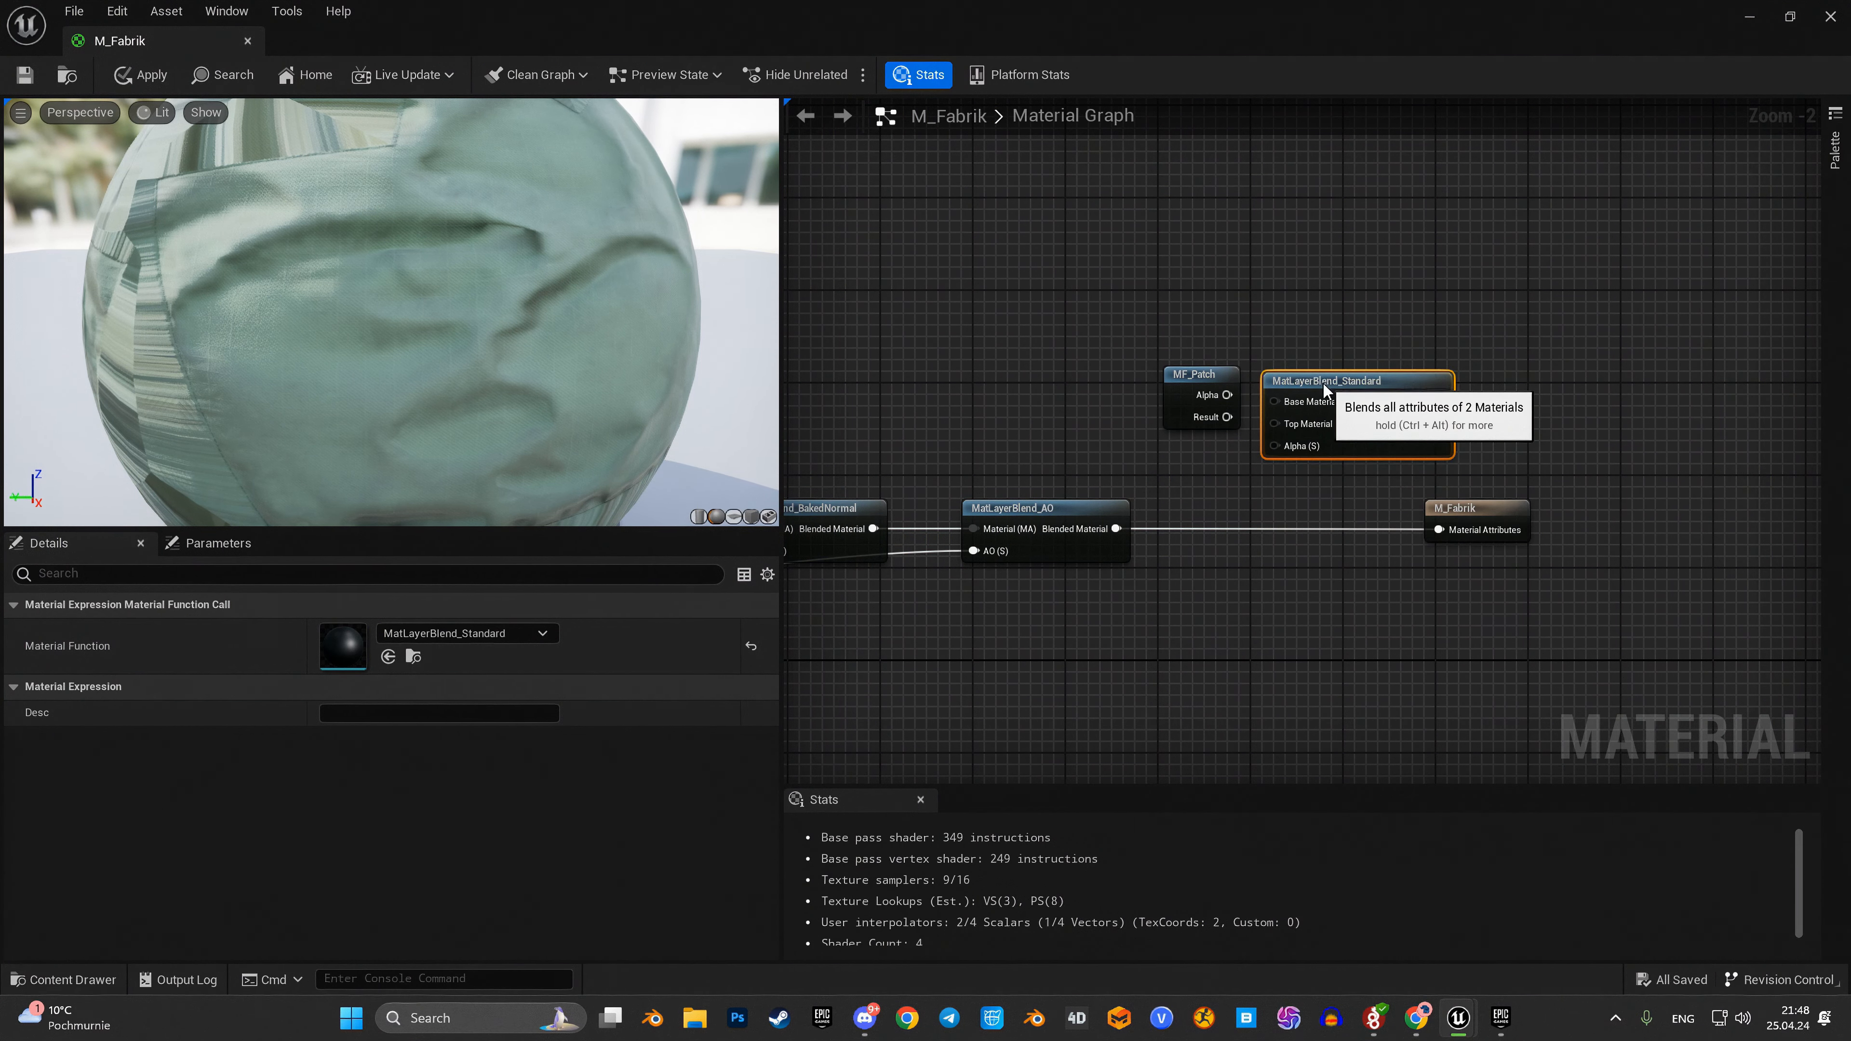
{"action": "left_click_drag", "start_coordinate": [1206, 374], "coordinate": [1143, 313]}
{"action": "left_click_drag", "start_coordinate": [1326, 380], "coordinate": [1326, 357]}
{"action": "right_click_drag", "start_coordinate": [1243, 432], "coordinate": [1297, 449]}
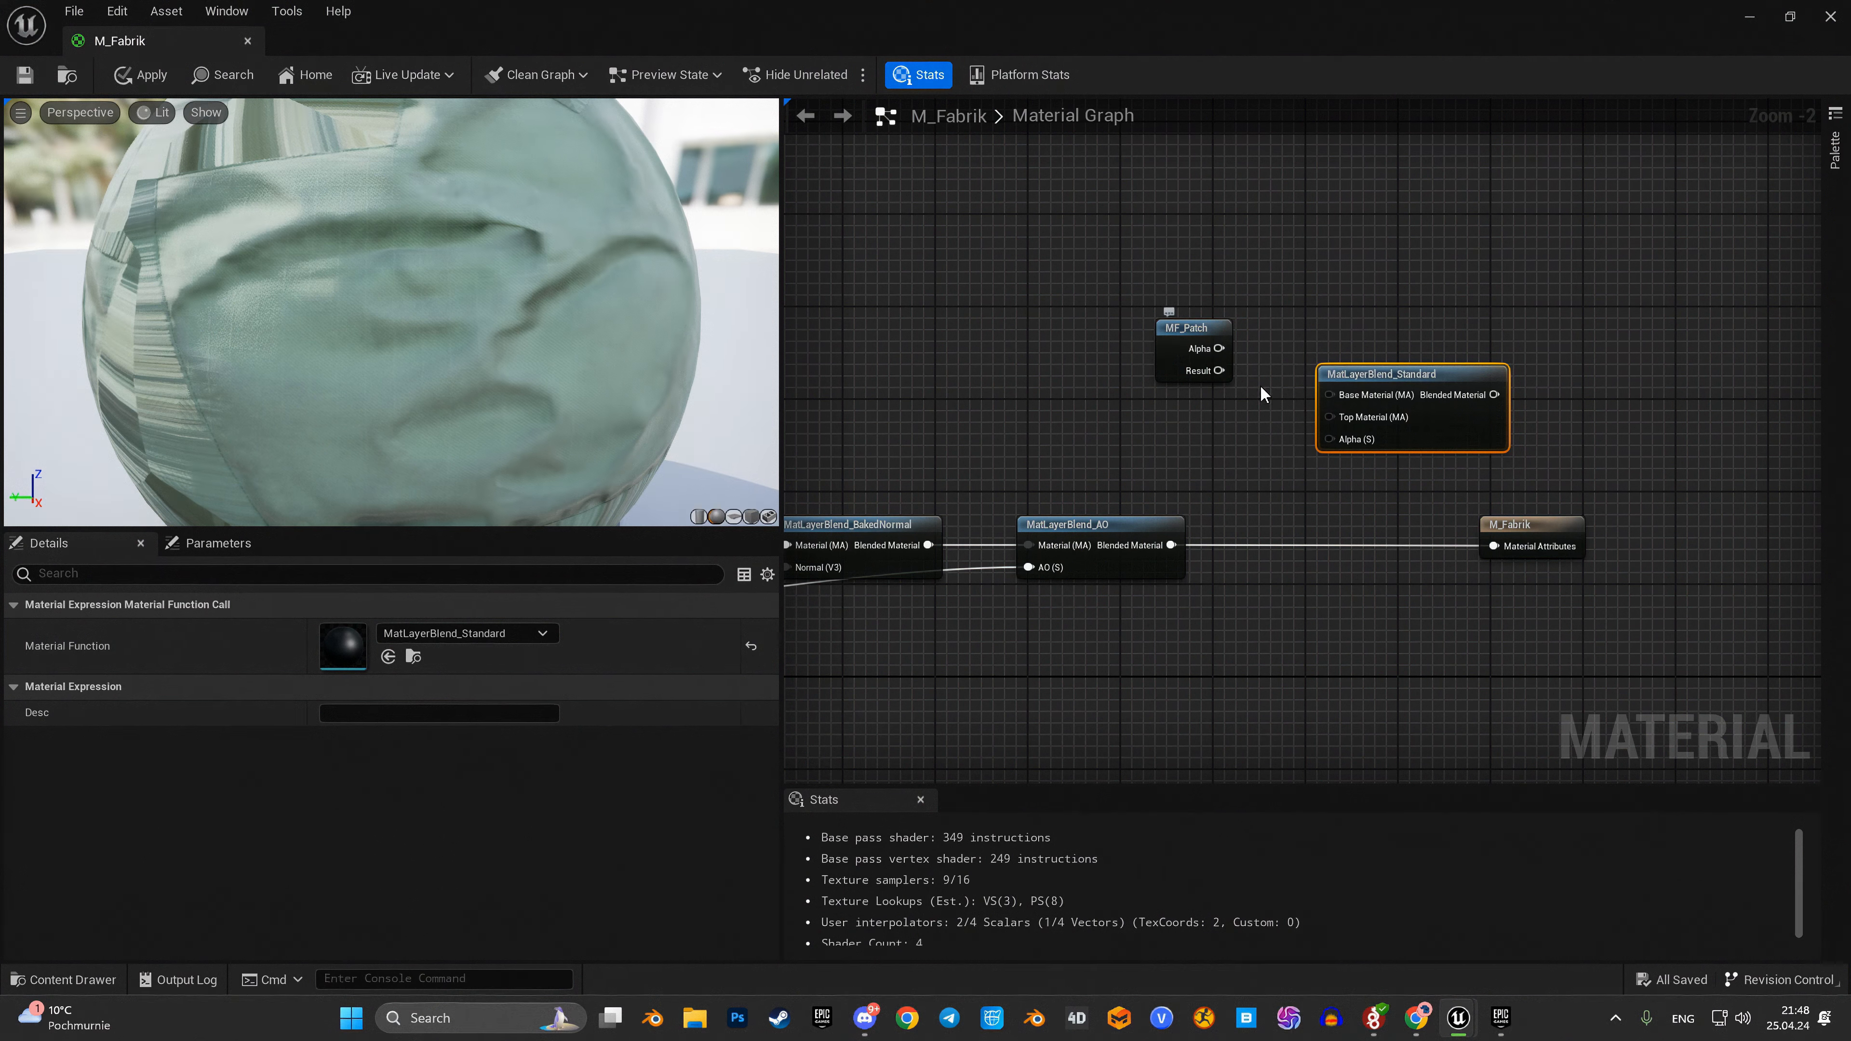
Step: Route MatLayerBlend_AO into MatLayerBlend_Standard's Base Material, its blended output into M_Fabrik, and MF_Patch's Result into Top Material
{"action": "left_click_drag", "start_coordinate": [1171, 545], "coordinate": [1330, 395]}
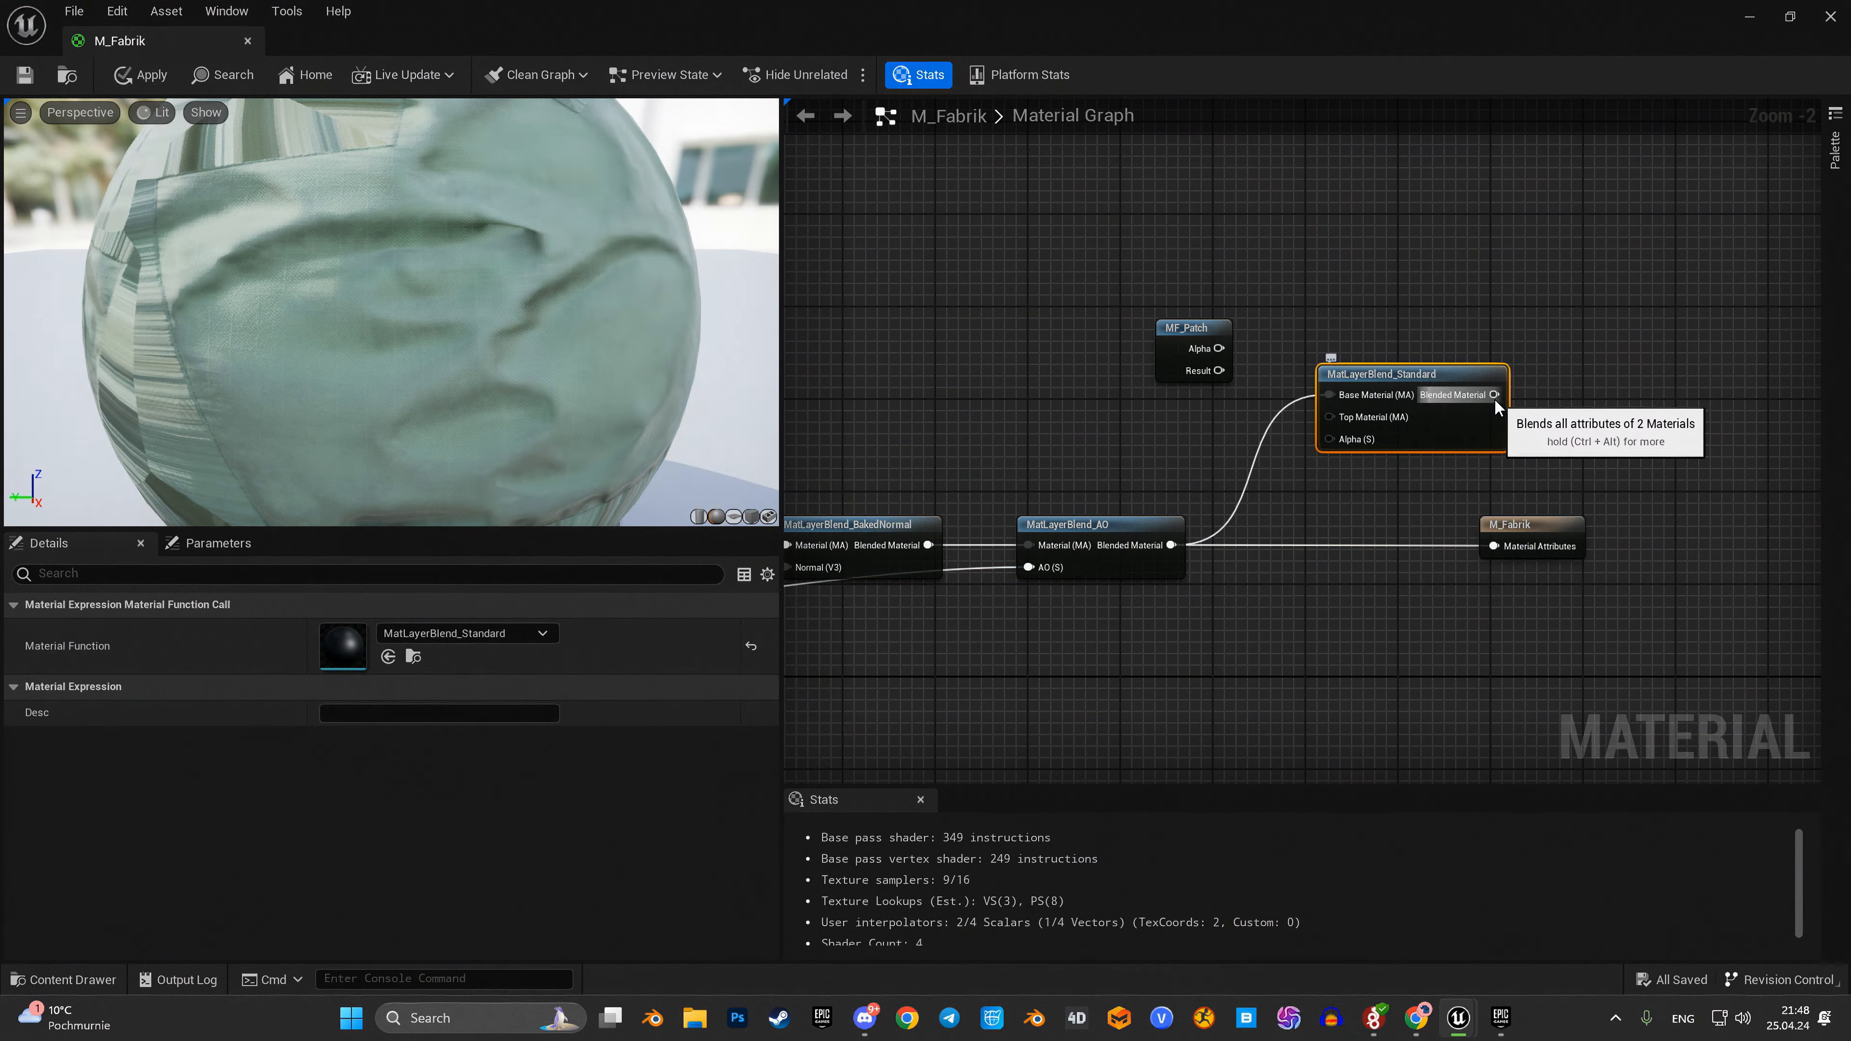
{"action": "left_click_drag", "start_coordinate": [1493, 398], "coordinate": [1493, 548]}
{"action": "left_click_drag", "start_coordinate": [1166, 369], "coordinate": [1337, 416]}
Step: Add a Multiply node with MF_Patch's Alpha output connected to its A input
{"action": "left_click_drag", "start_coordinate": [1123, 415], "coordinate": [1121, 316]}
{"action": "key", "text": "m"}
{"action": "left_click", "coordinate": [1111, 336]}
Step: Add a constant below the Multiply node and convert it to a parameter named IsUsingPatch?
{"action": "key", "text": "1"}
{"action": "left_click", "coordinate": [1081, 382]}
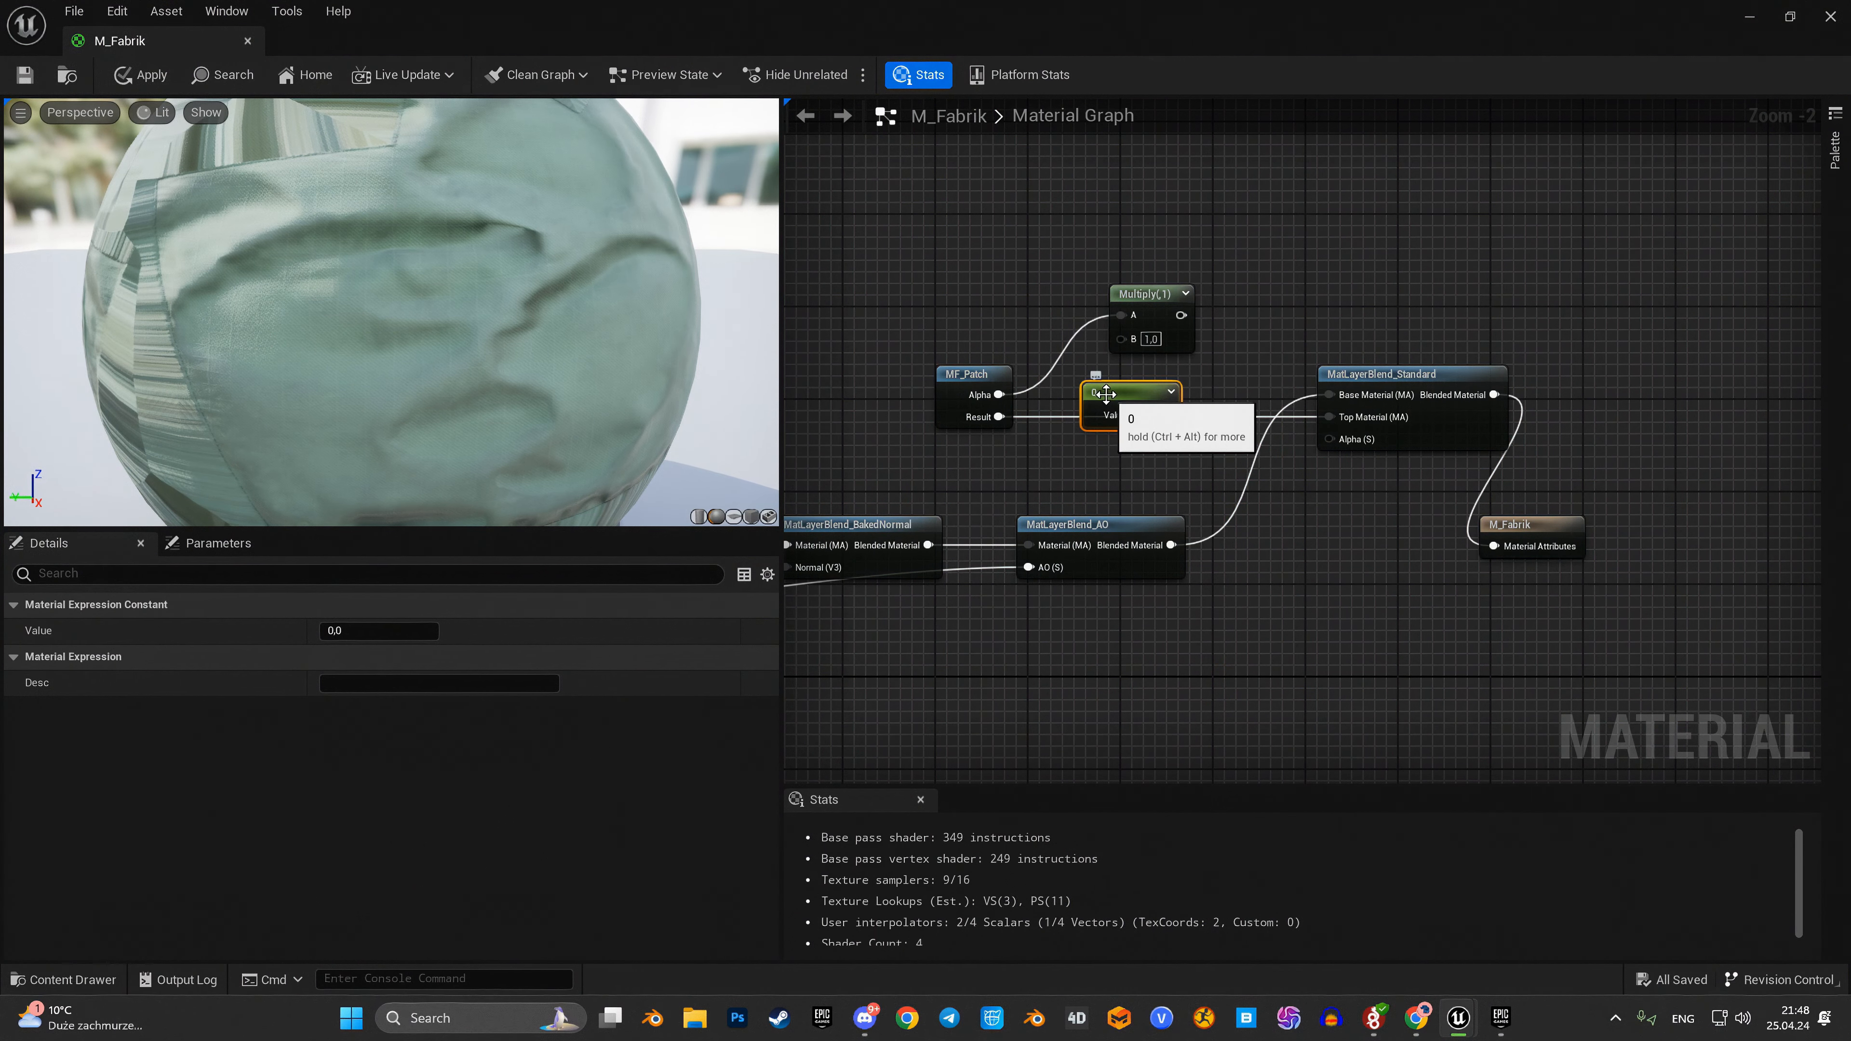
{"action": "right_click", "coordinate": [1105, 395]}
{"action": "left_click", "coordinate": [1202, 434]}
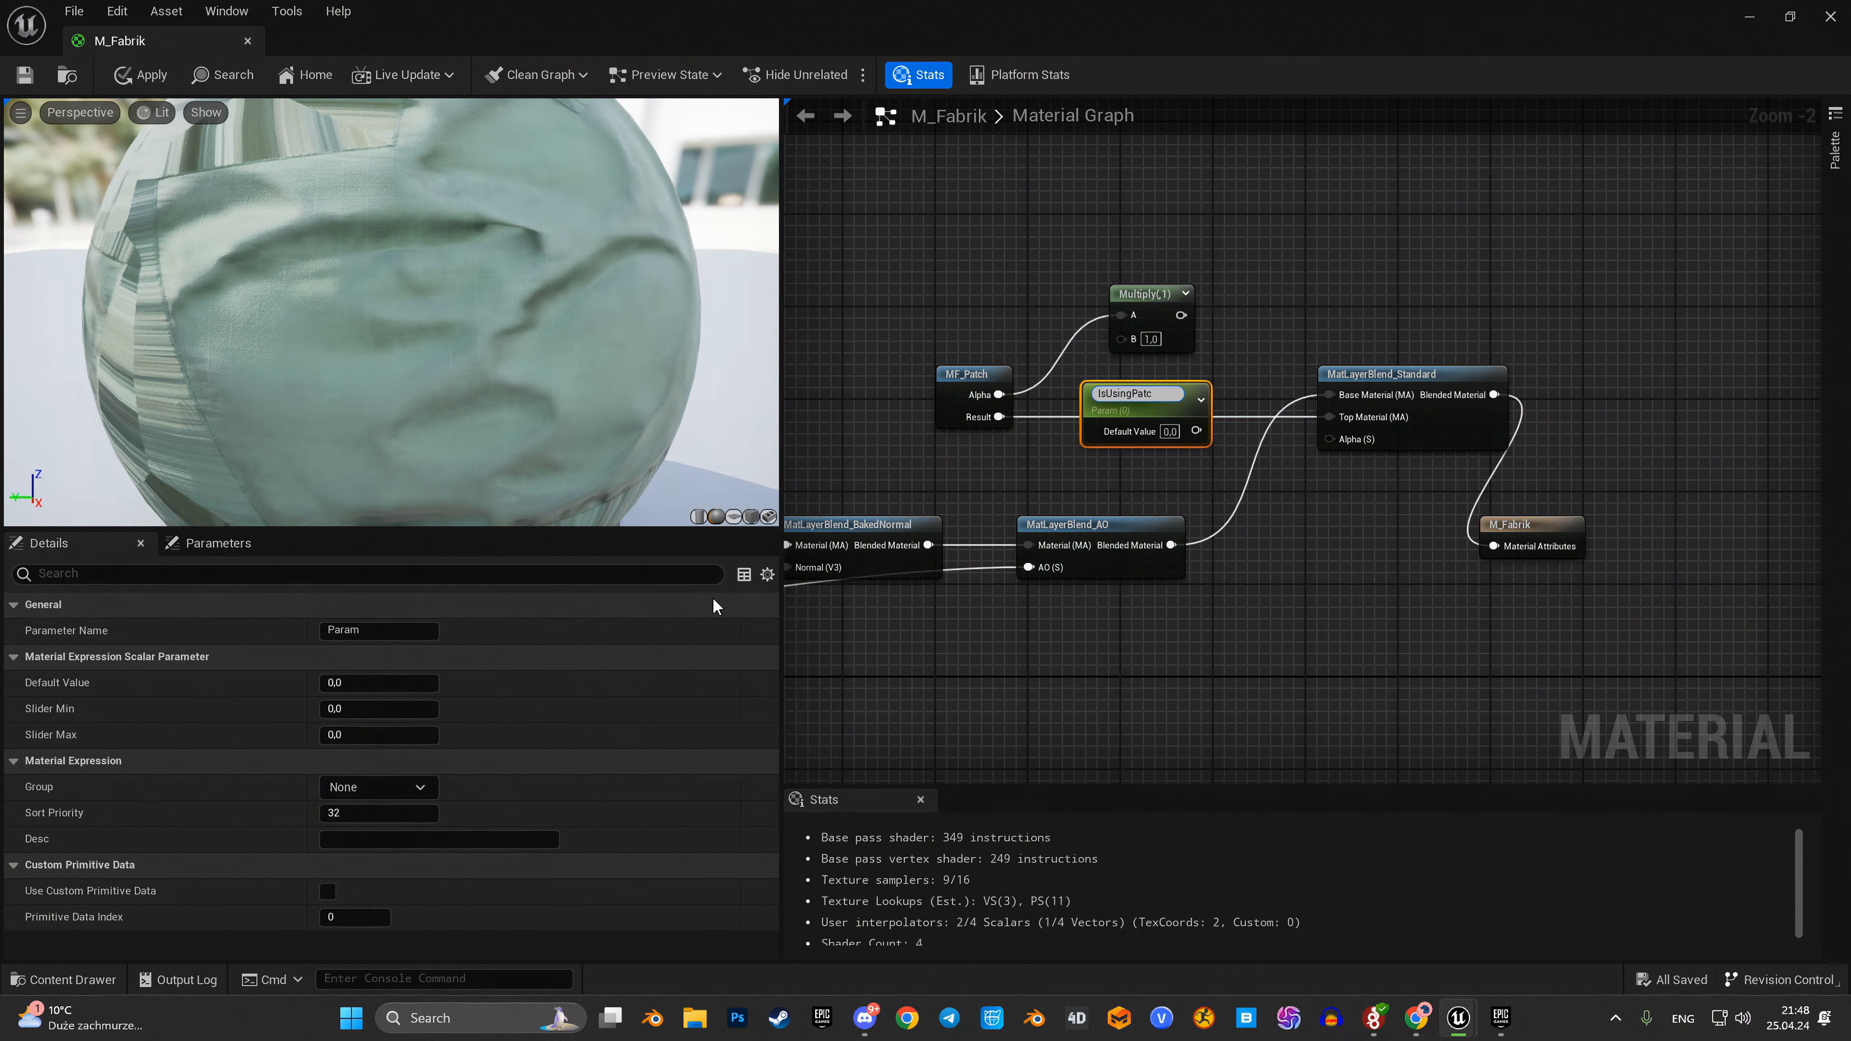
{"action": "type", "text": "?"}
{"action": "left_click", "coordinate": [1397, 583]}
Step: Set IsUsingPatch?'s default value to 1, connect it to Multiply's B input, and feed Multiply into MatLayerBlend_Standard's Alpha
{"action": "left_click", "coordinate": [1165, 426]}
{"action": "type", "text": "1"}
{"action": "left_click_drag", "start_coordinate": [1195, 425], "coordinate": [1087, 437]}
{"action": "left_click_drag", "start_coordinate": [1166, 315], "coordinate": [1329, 439]}
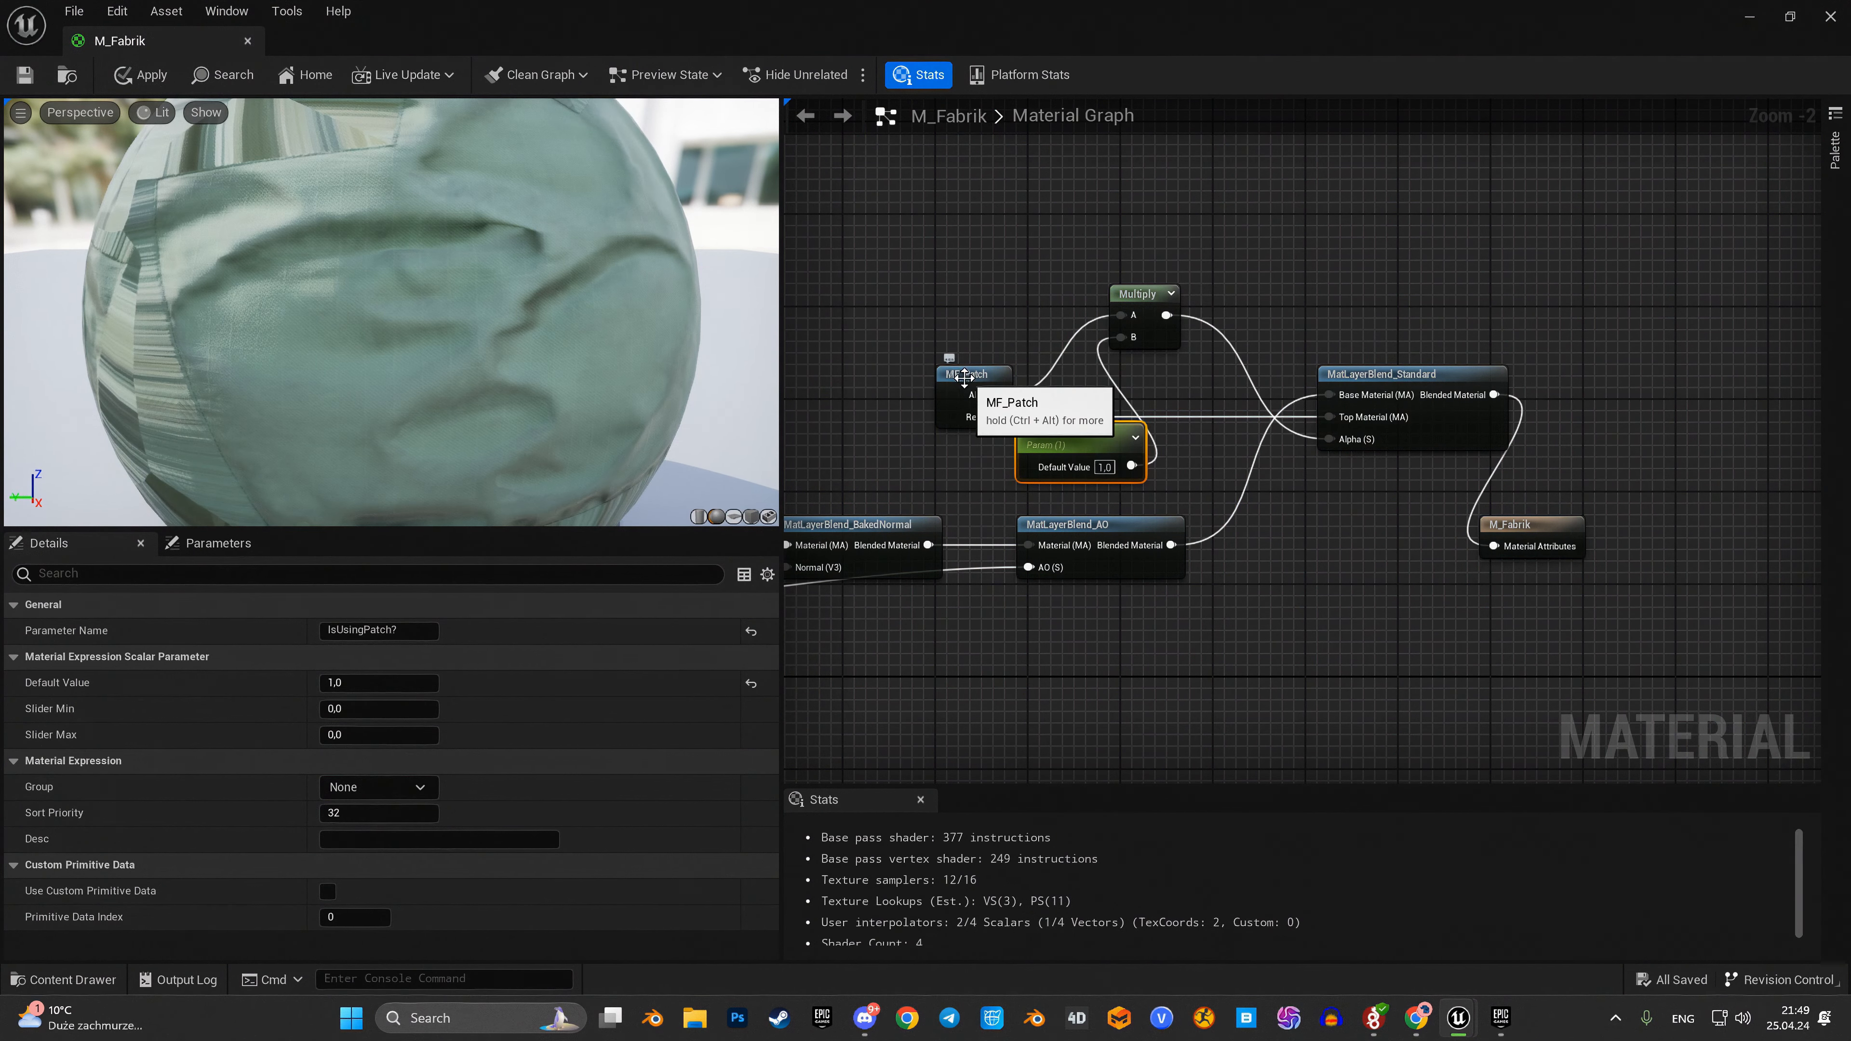
Step: Move the MF_Patch node away from the IsUsingPatch? node and preview the material on a plane
{"action": "left_click_drag", "start_coordinate": [969, 374], "coordinate": [934, 374]}
{"action": "left_click", "coordinate": [732, 517]}
{"action": "left_click_drag", "start_coordinate": [459, 301], "coordinate": [313, 312]}
Step: Set the IsUsingPatch? parameter's default value to 0, and save and close the M_Fabrik material
{"action": "left_click", "coordinate": [1035, 436]}
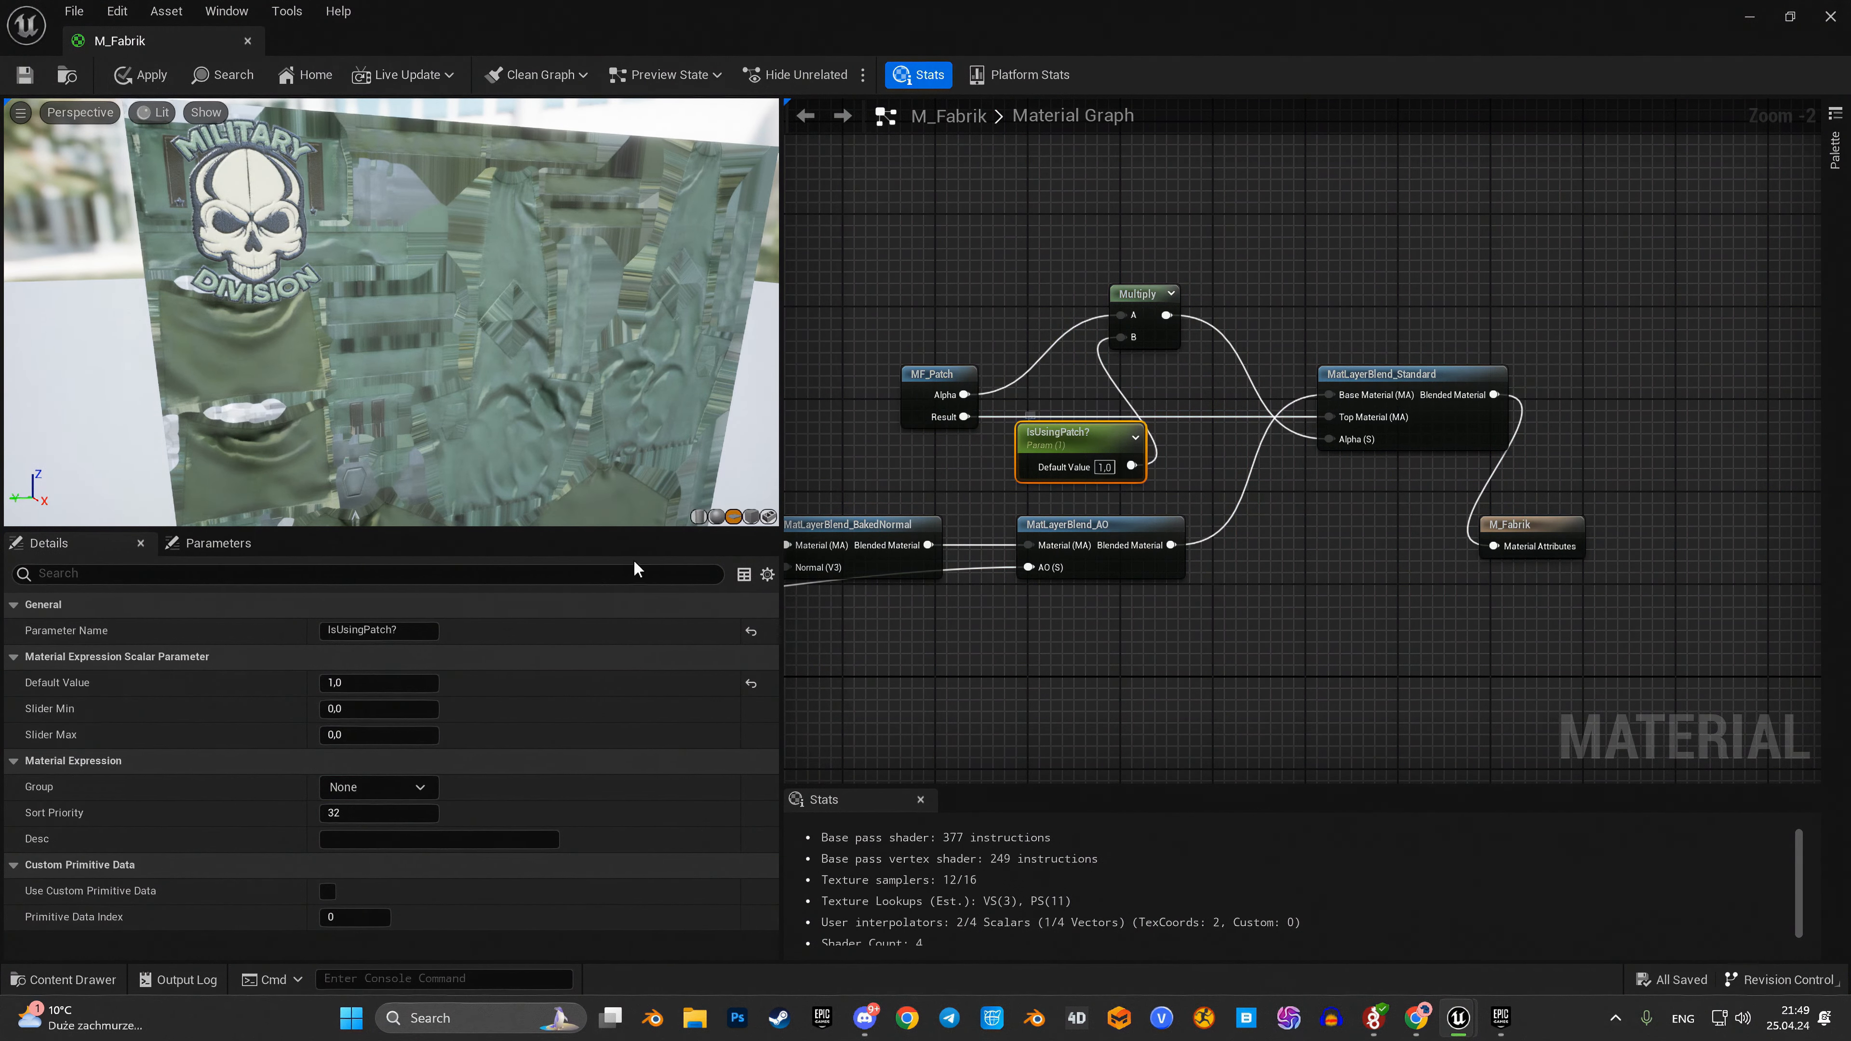
{"action": "left_click", "coordinate": [368, 676]}
{"action": "type", "text": "0"}
{"action": "key", "text": "Return"}
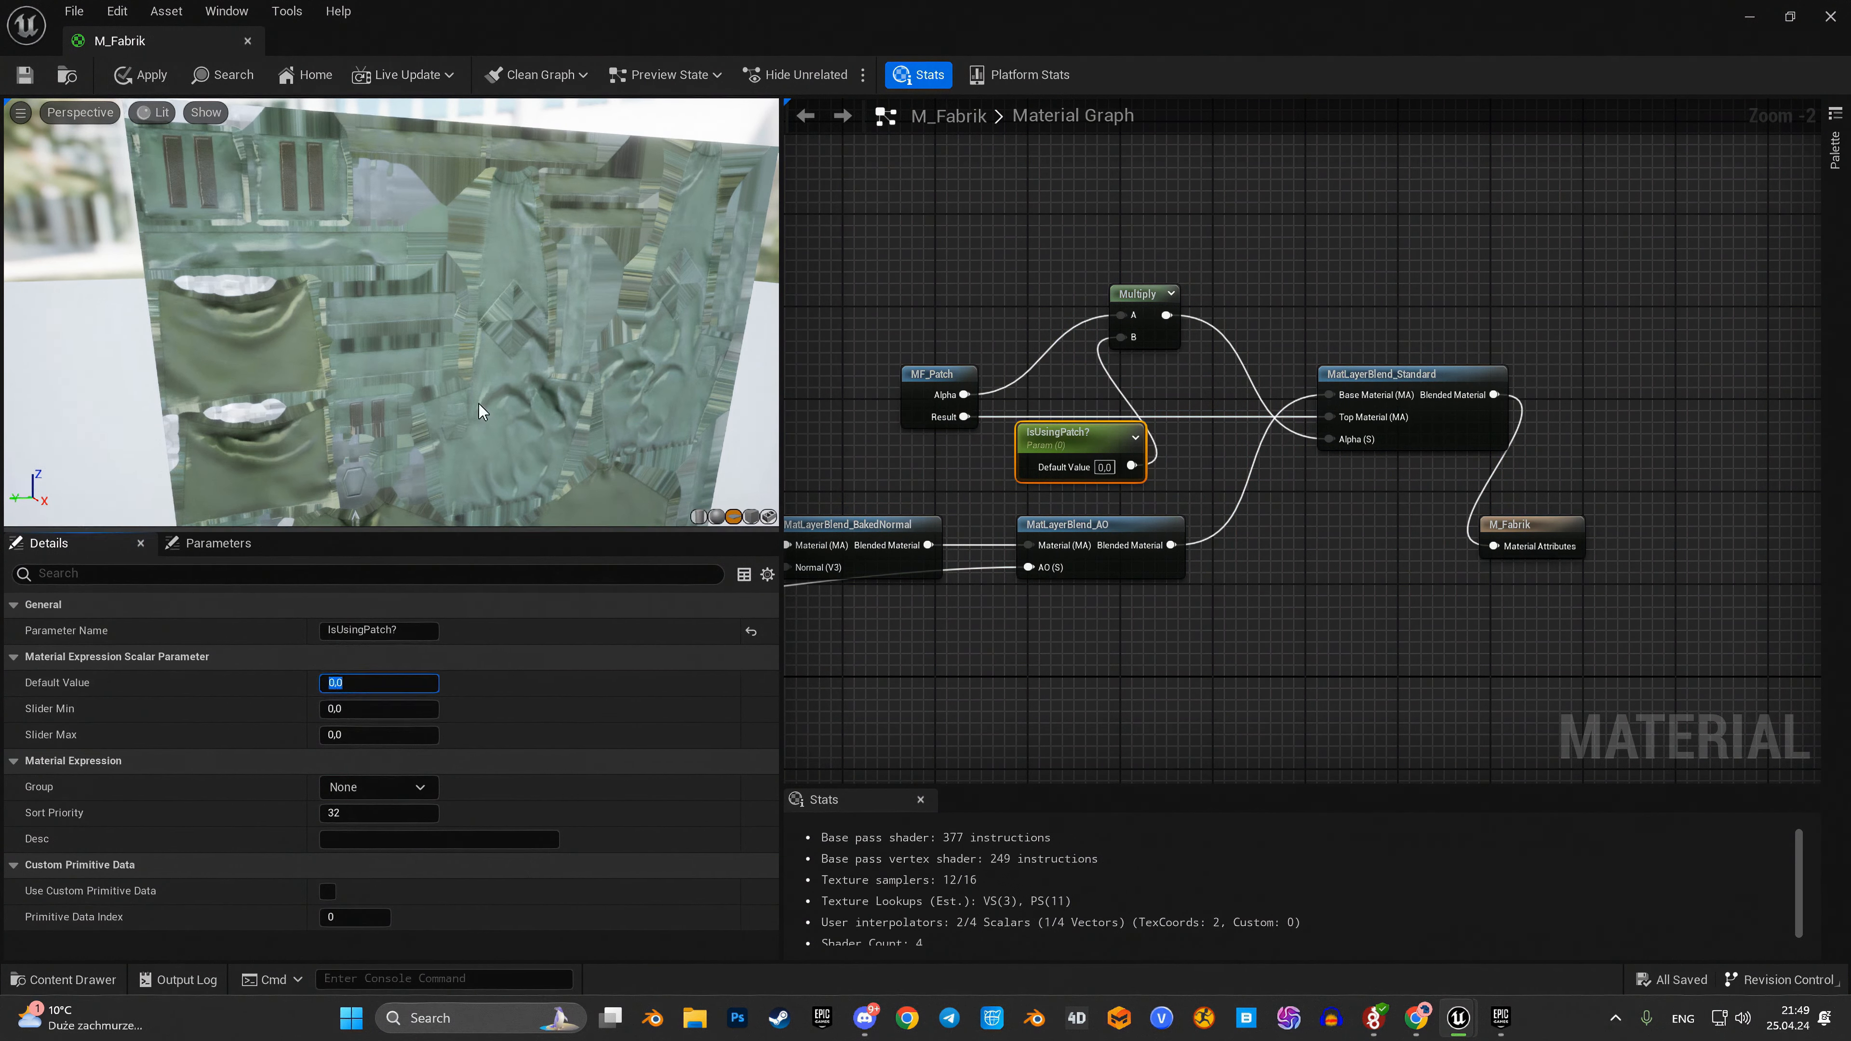
{"action": "left_click", "coordinate": [938, 472]}
{"action": "left_click_drag", "start_coordinate": [320, 291], "coordinate": [289, 292]}
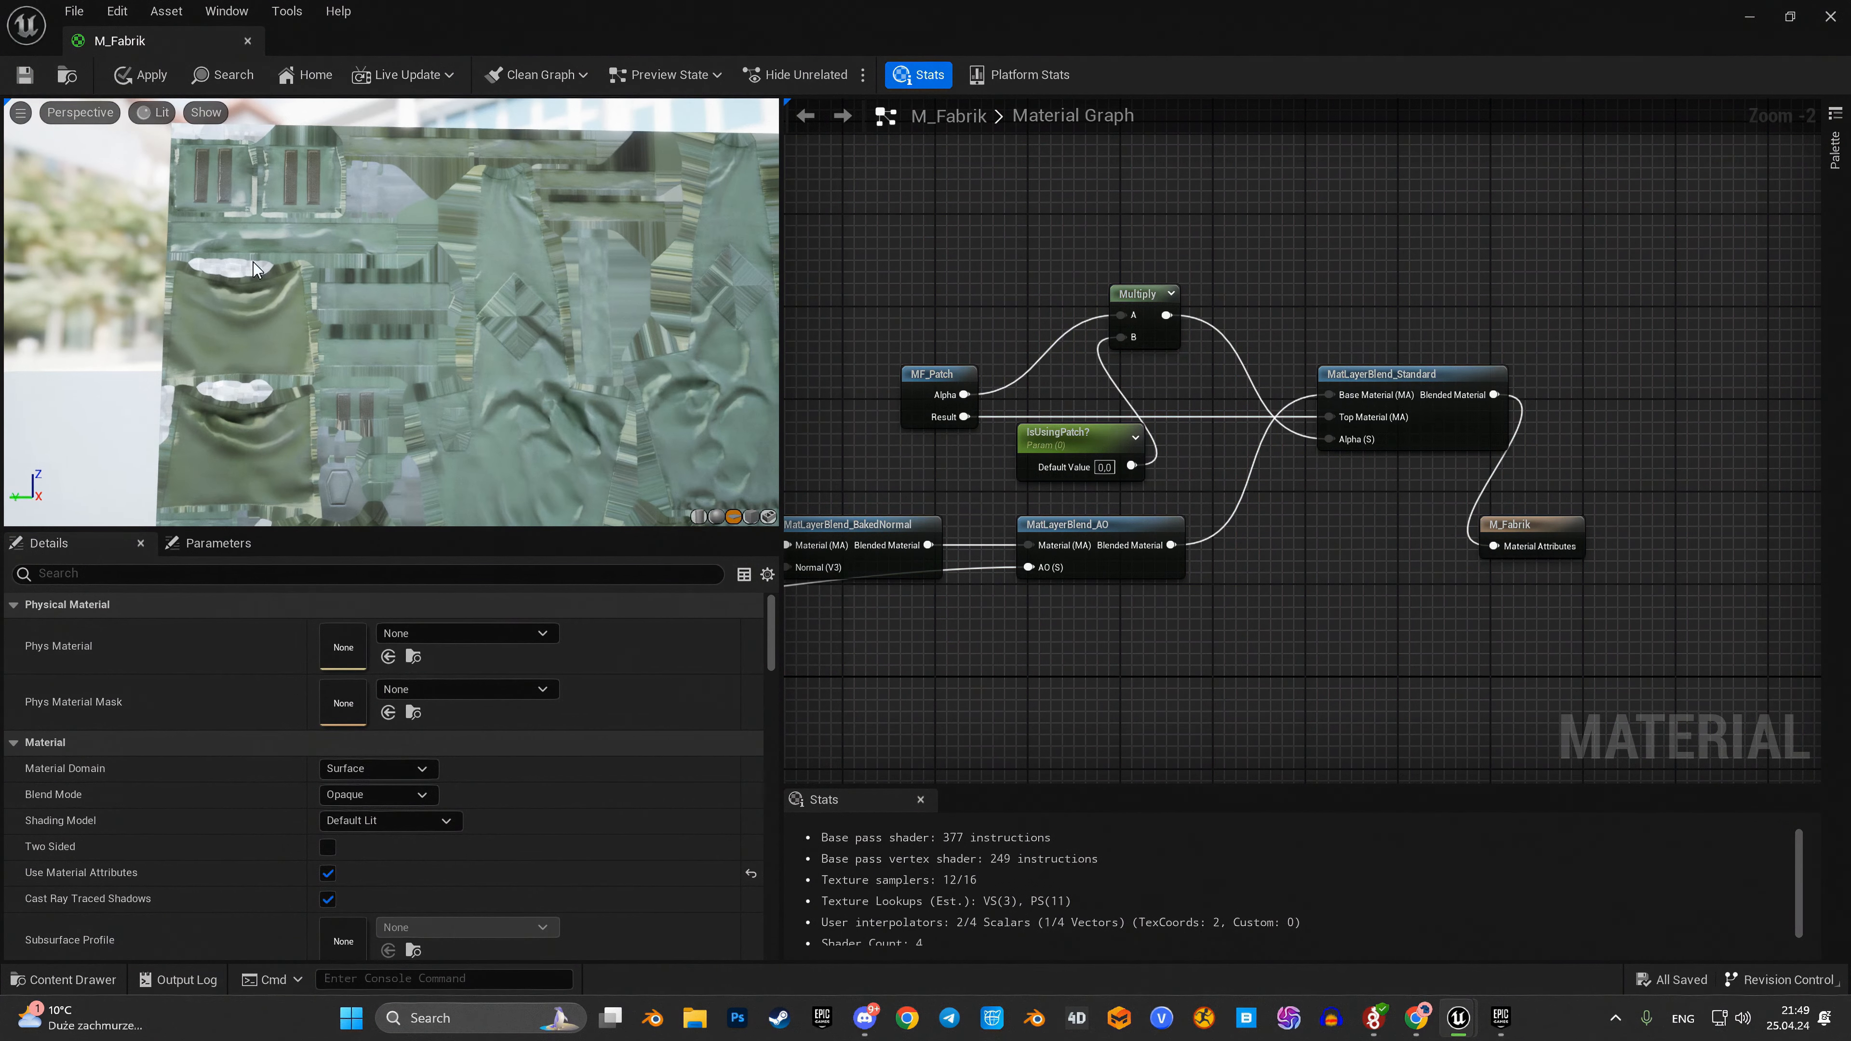
{"action": "left_click", "coordinate": [24, 76]}
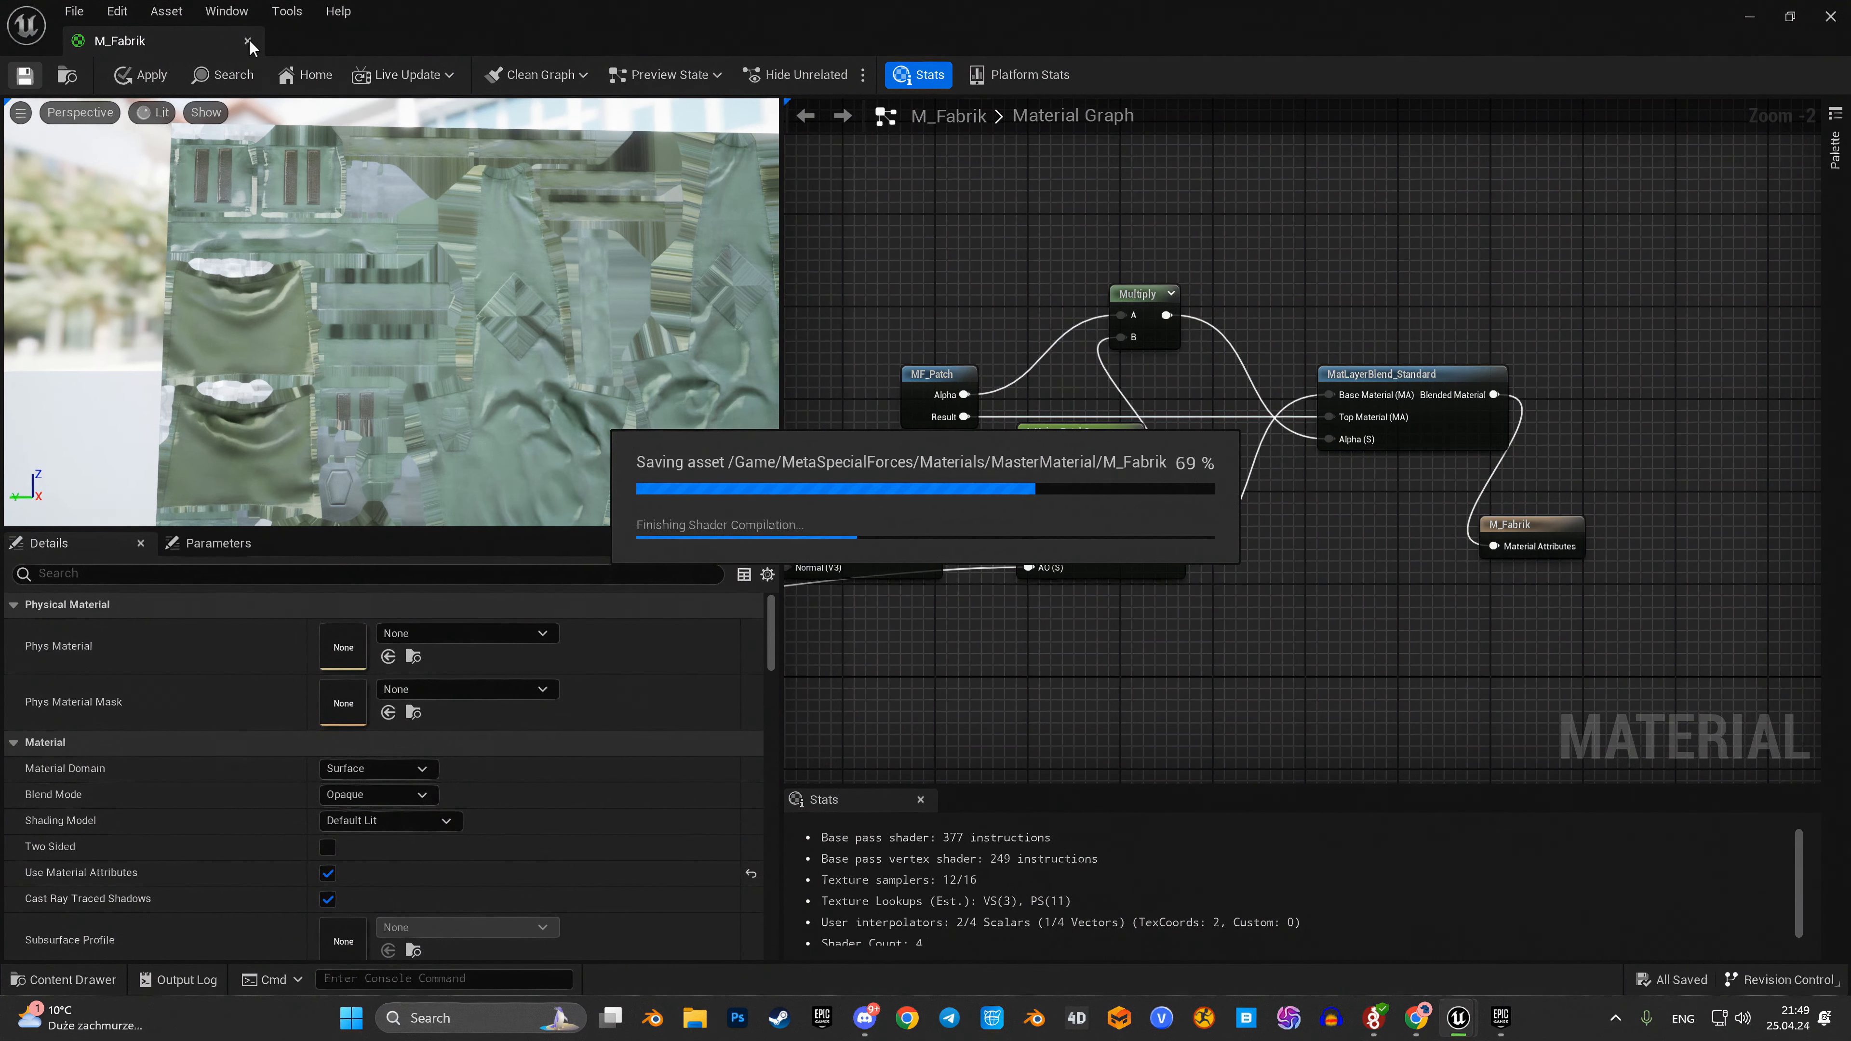
{"action": "left_click", "coordinate": [249, 39]}
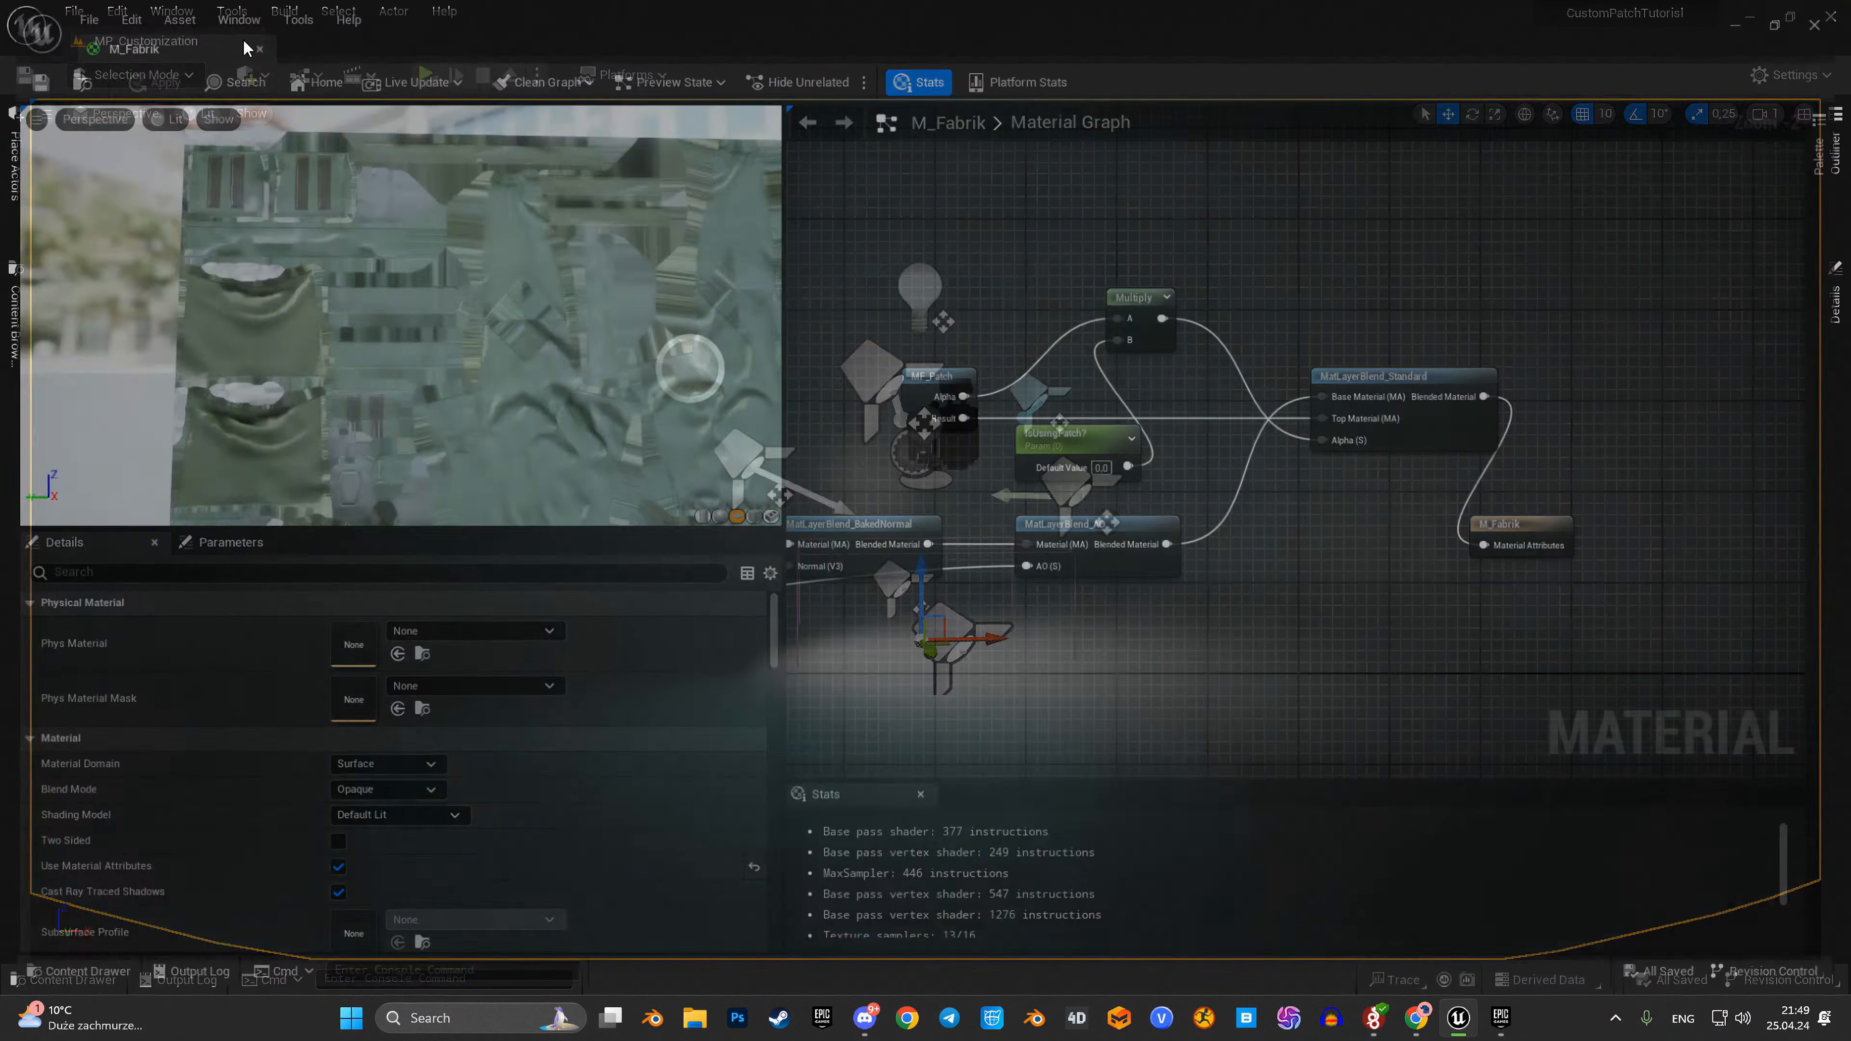
Step: Reopen the M_Fabrik material from the MasterMaterial folder
{"action": "left_click", "coordinate": [66, 979]}
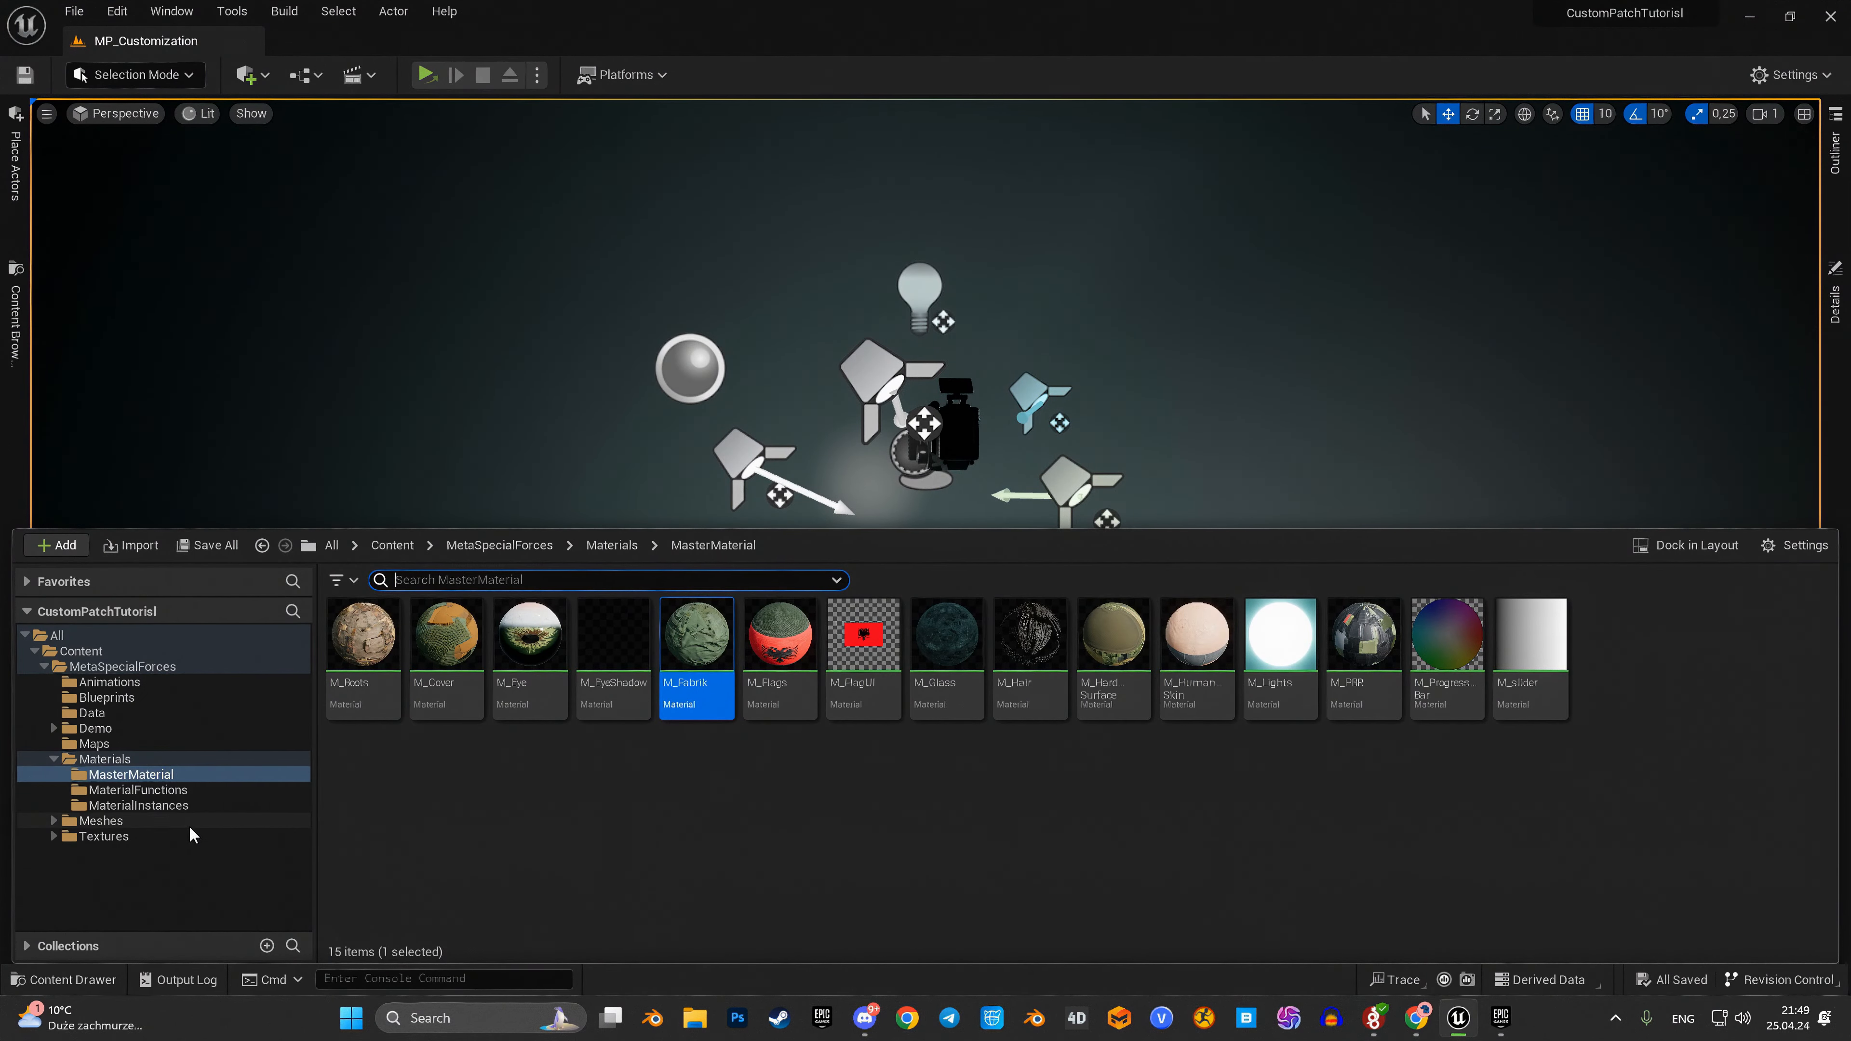
{"action": "left_click", "coordinate": [145, 805]}
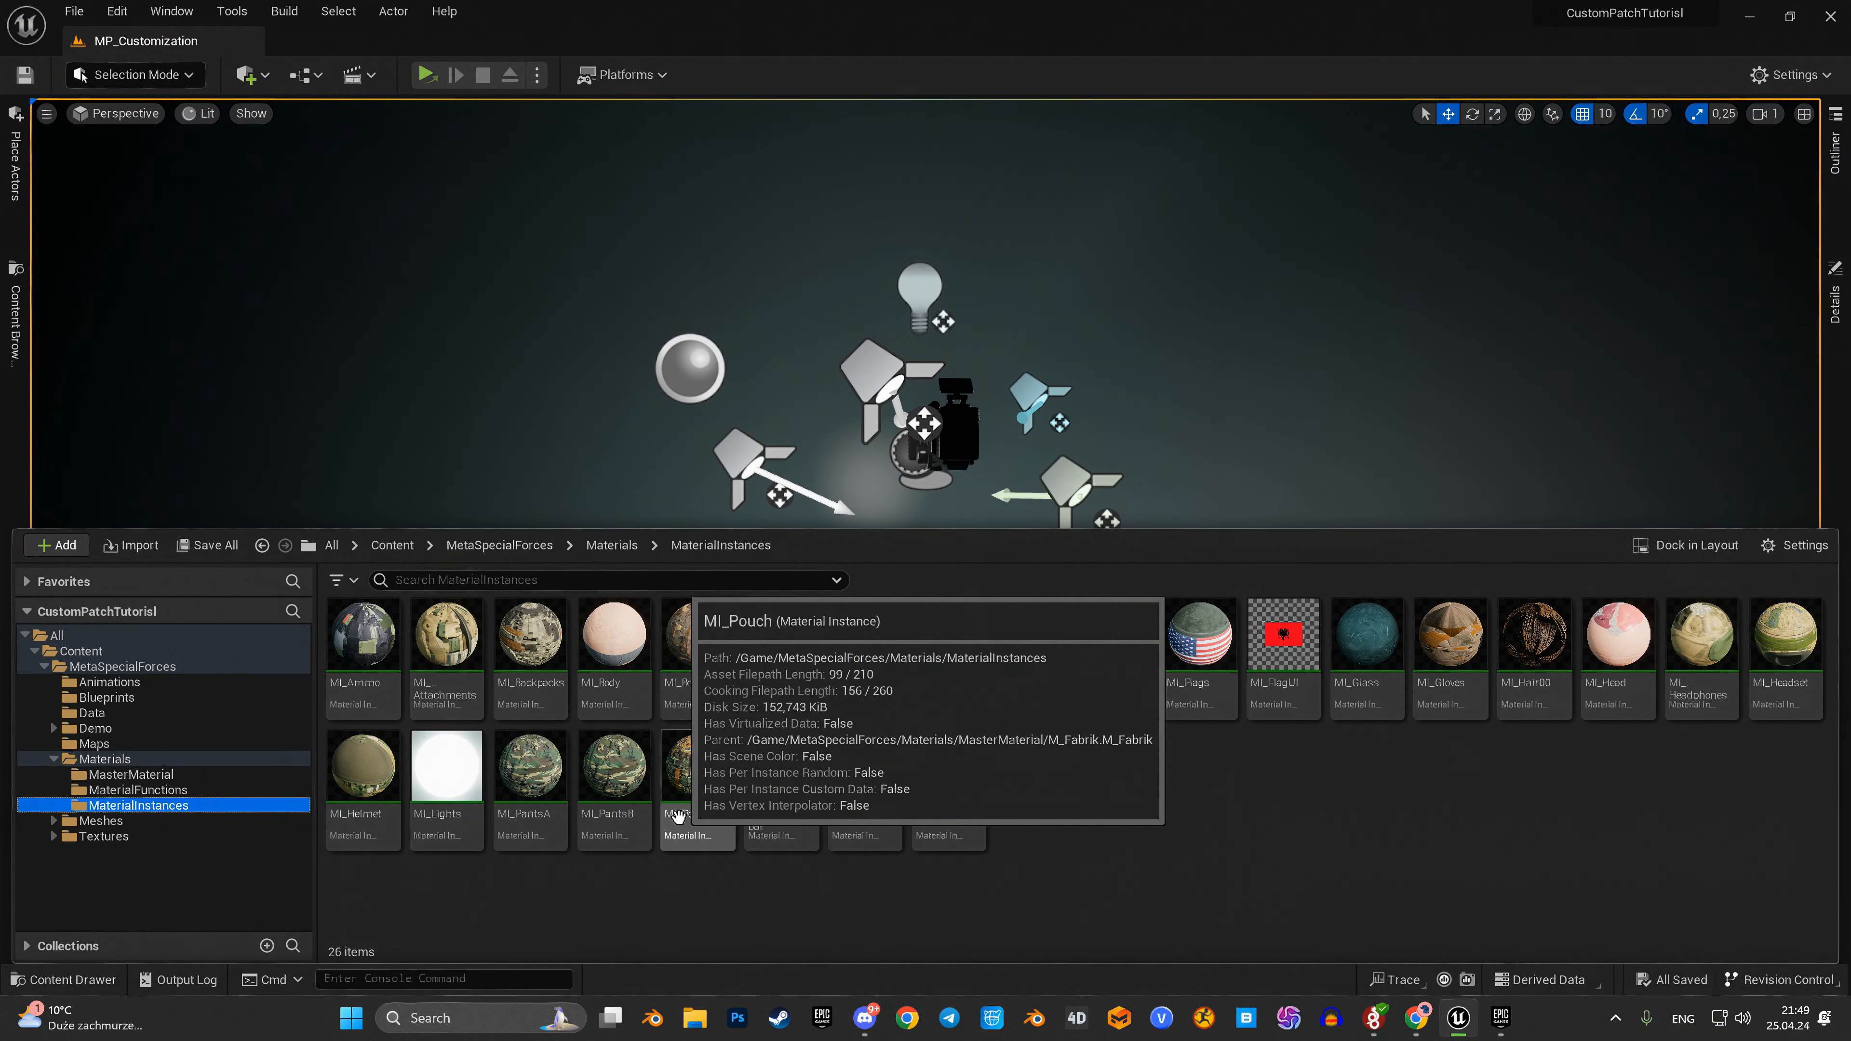
{"action": "left_click", "coordinate": [248, 774]}
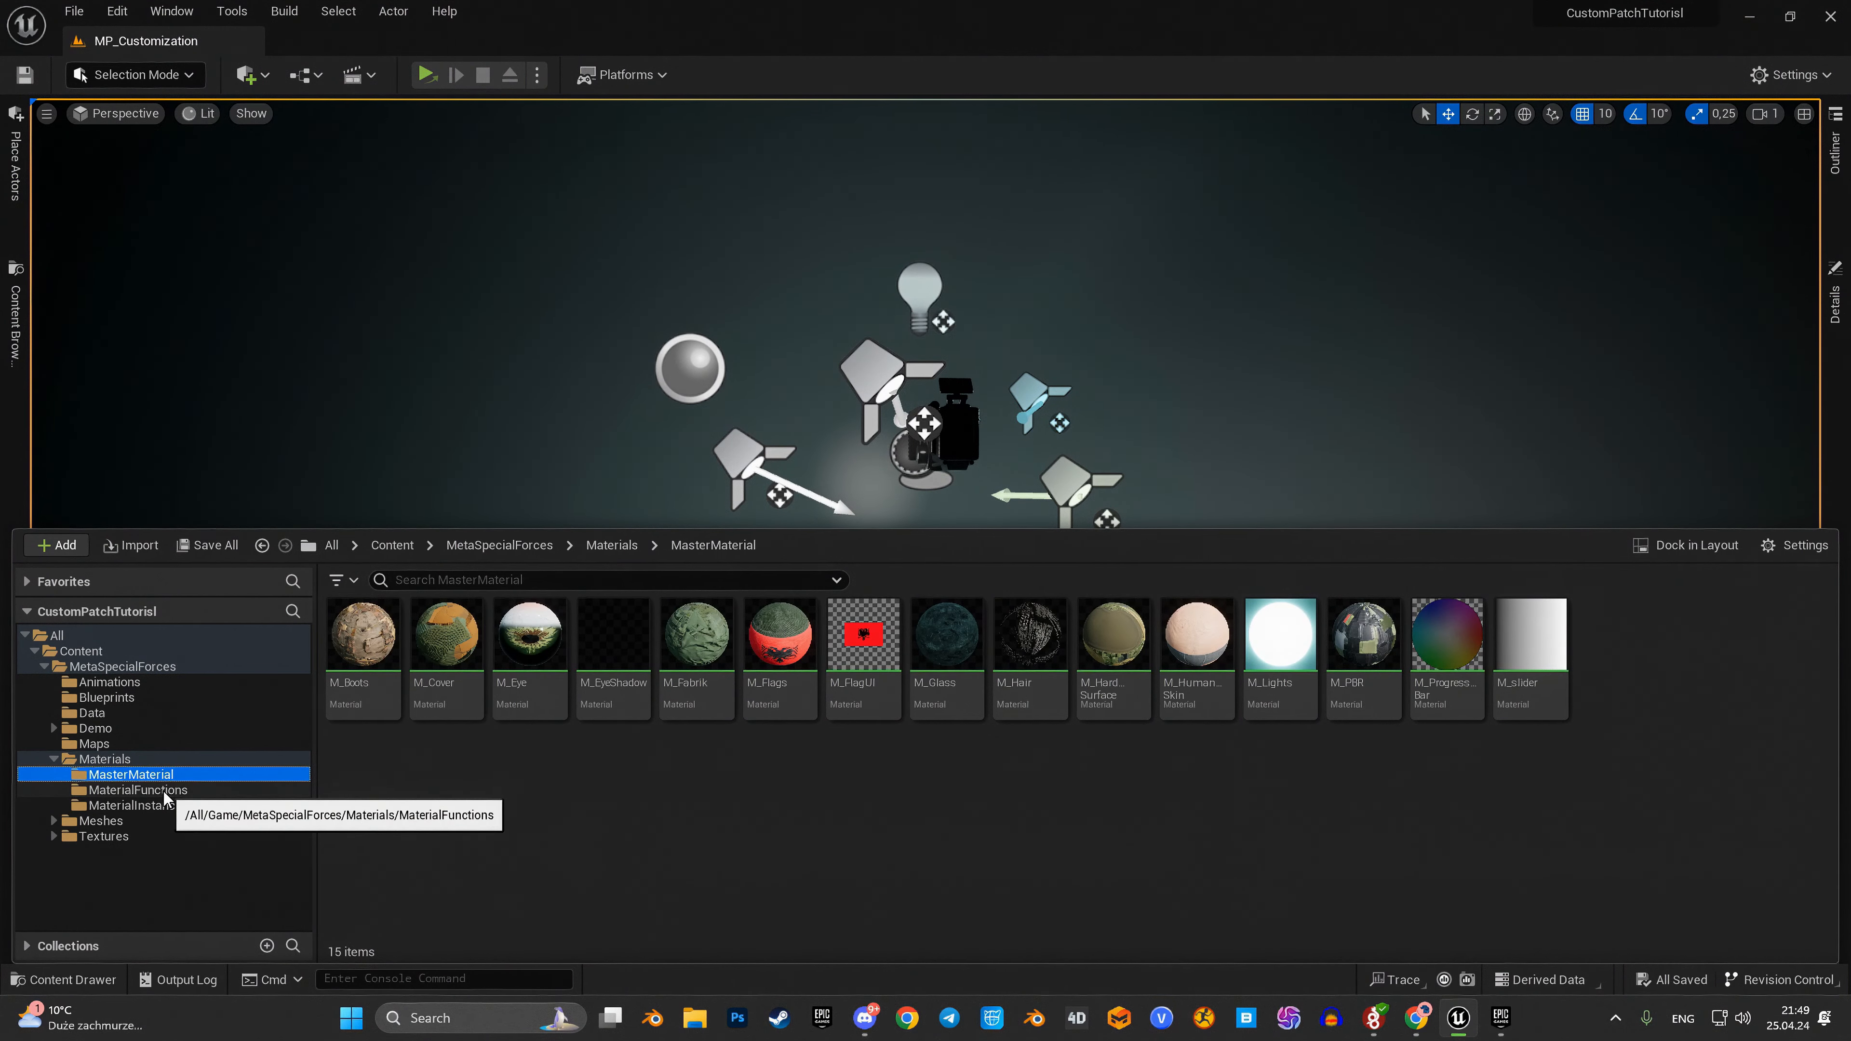
{"action": "double_click", "coordinate": [696, 634]}
Step: Assign the IsUsingPatch? parameter to the Patch group, and save and close M_Fabrik
{"action": "left_click", "coordinate": [1253, 420]}
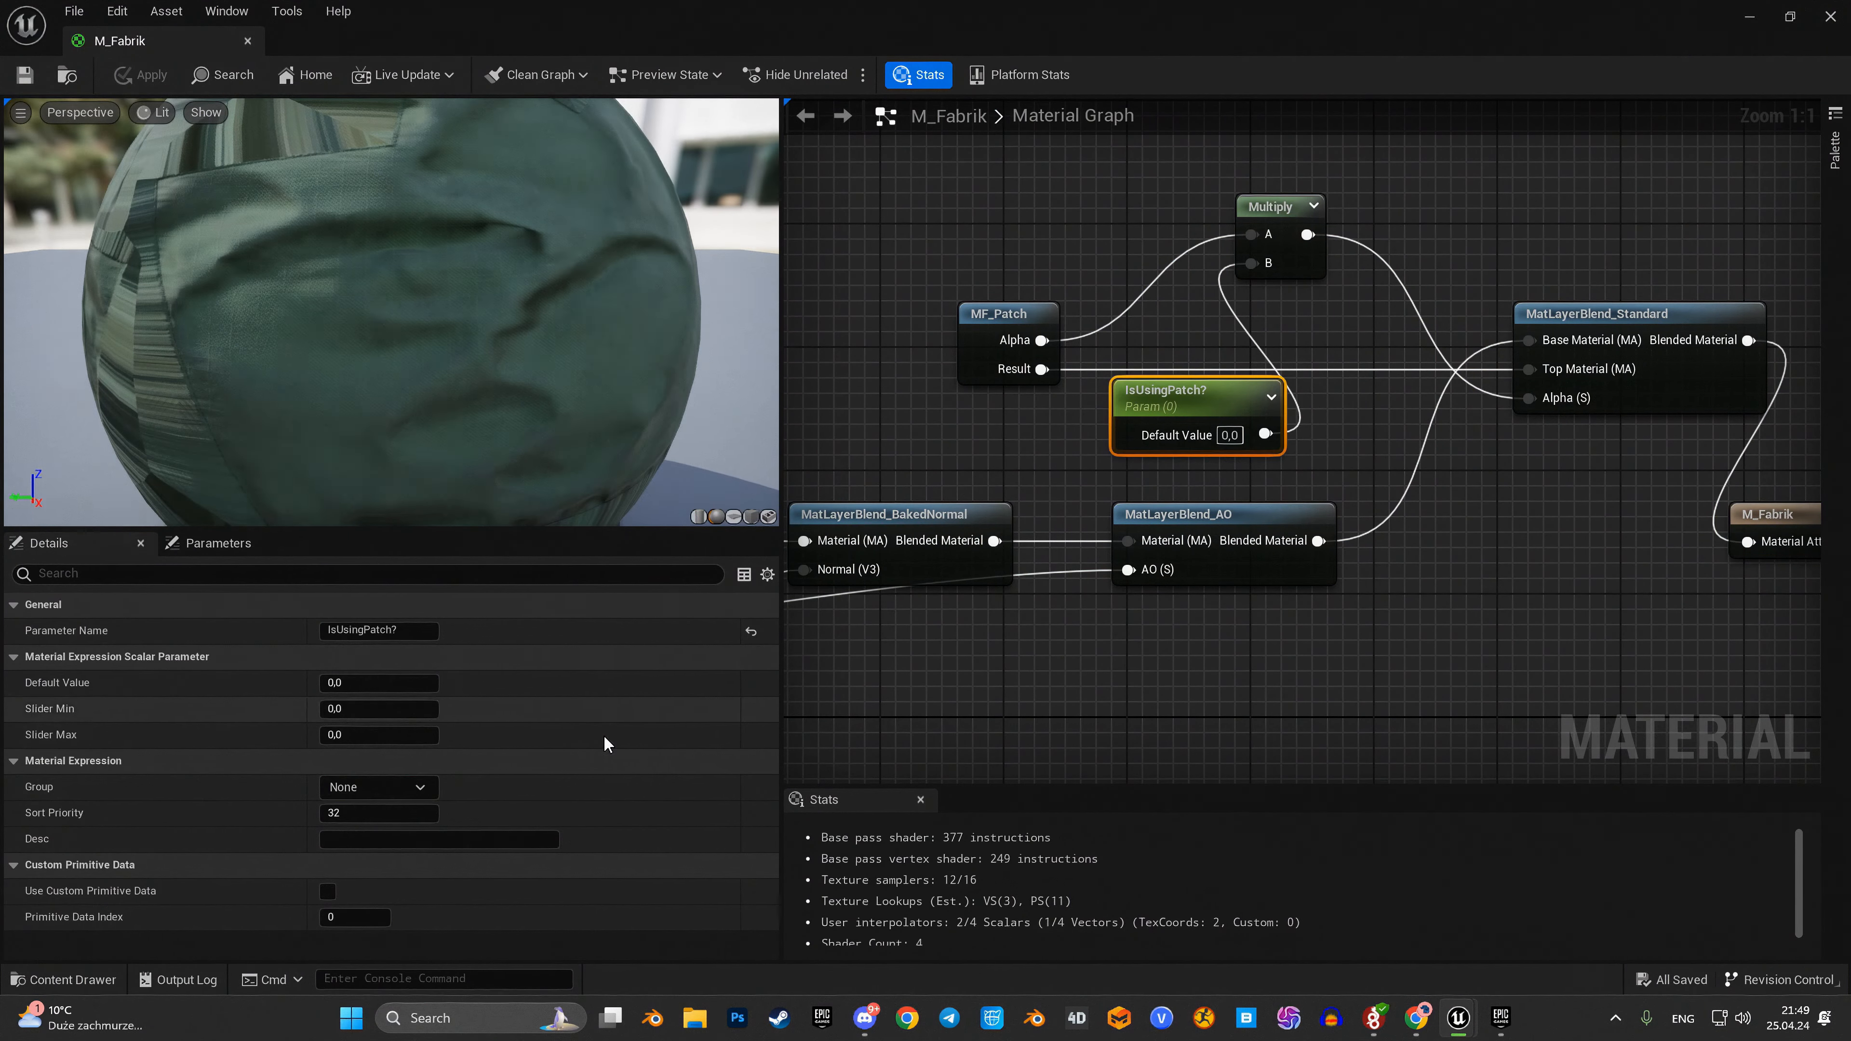
{"action": "left_click", "coordinate": [419, 788]}
{"action": "left_click", "coordinate": [404, 788]}
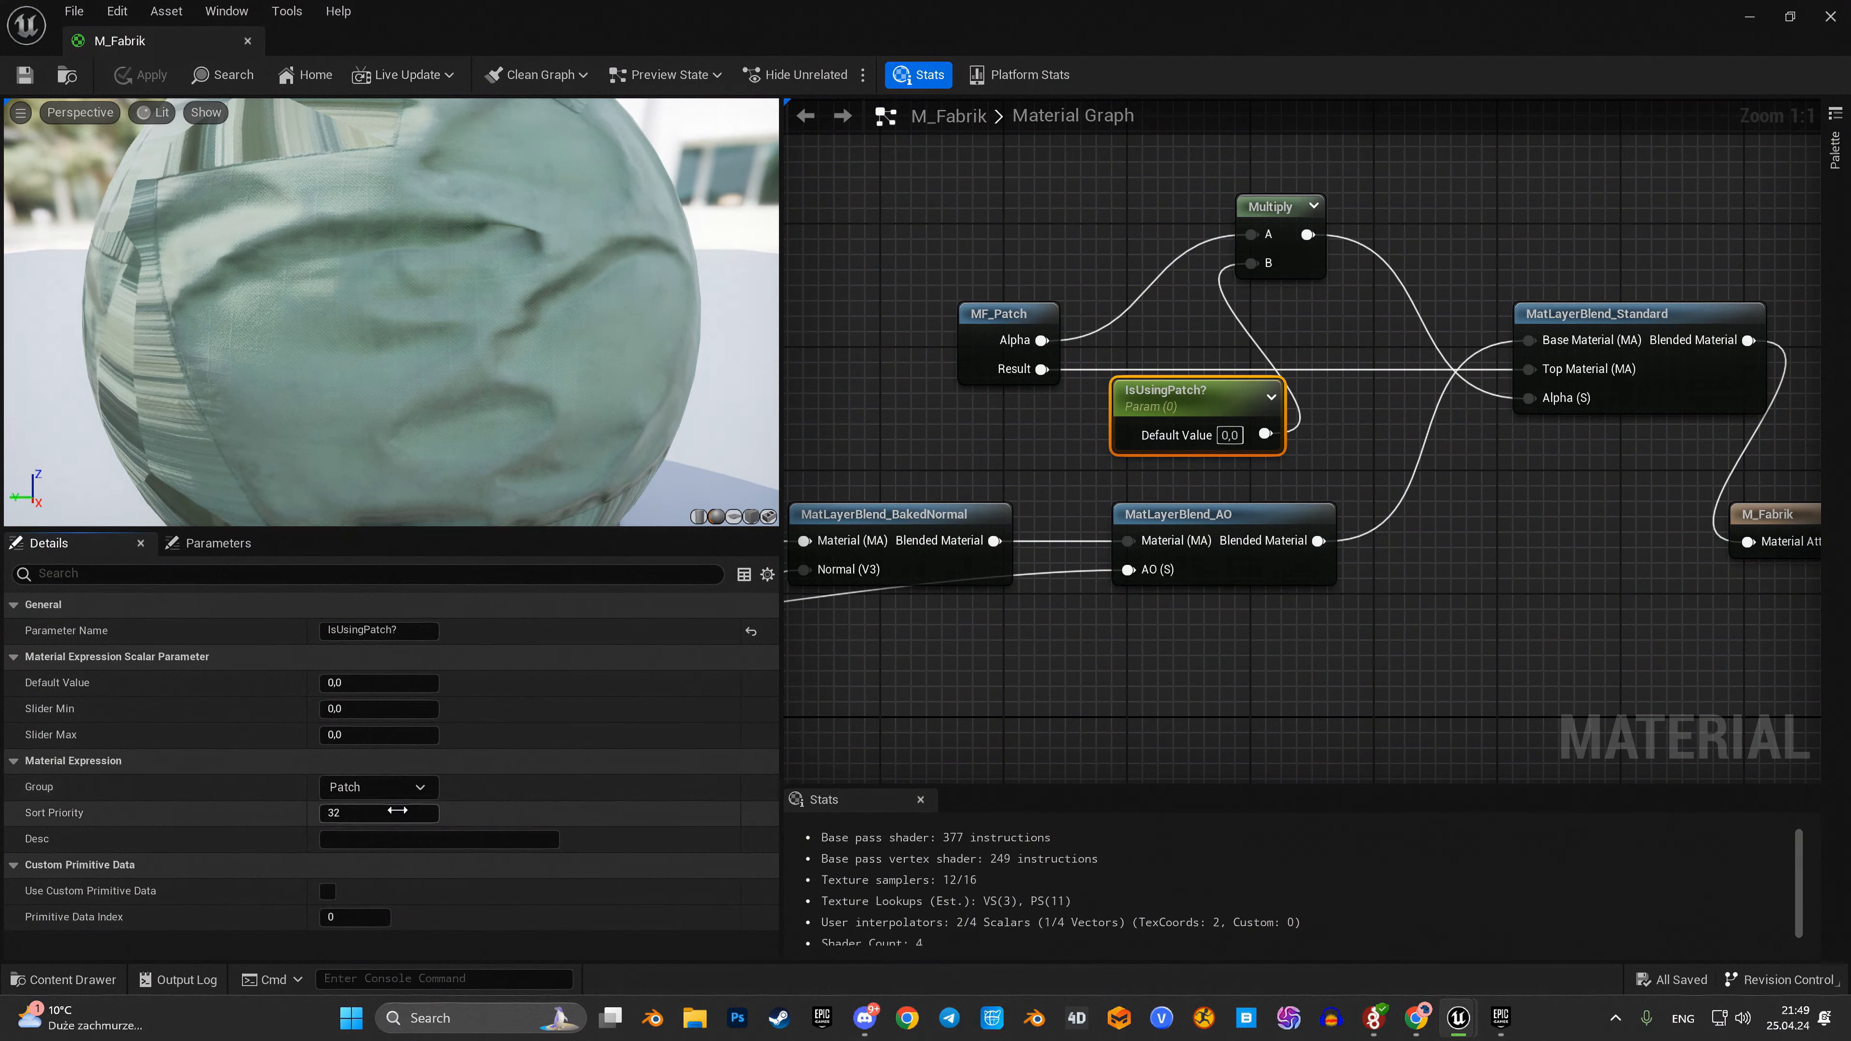
{"action": "left_click", "coordinate": [596, 769]}
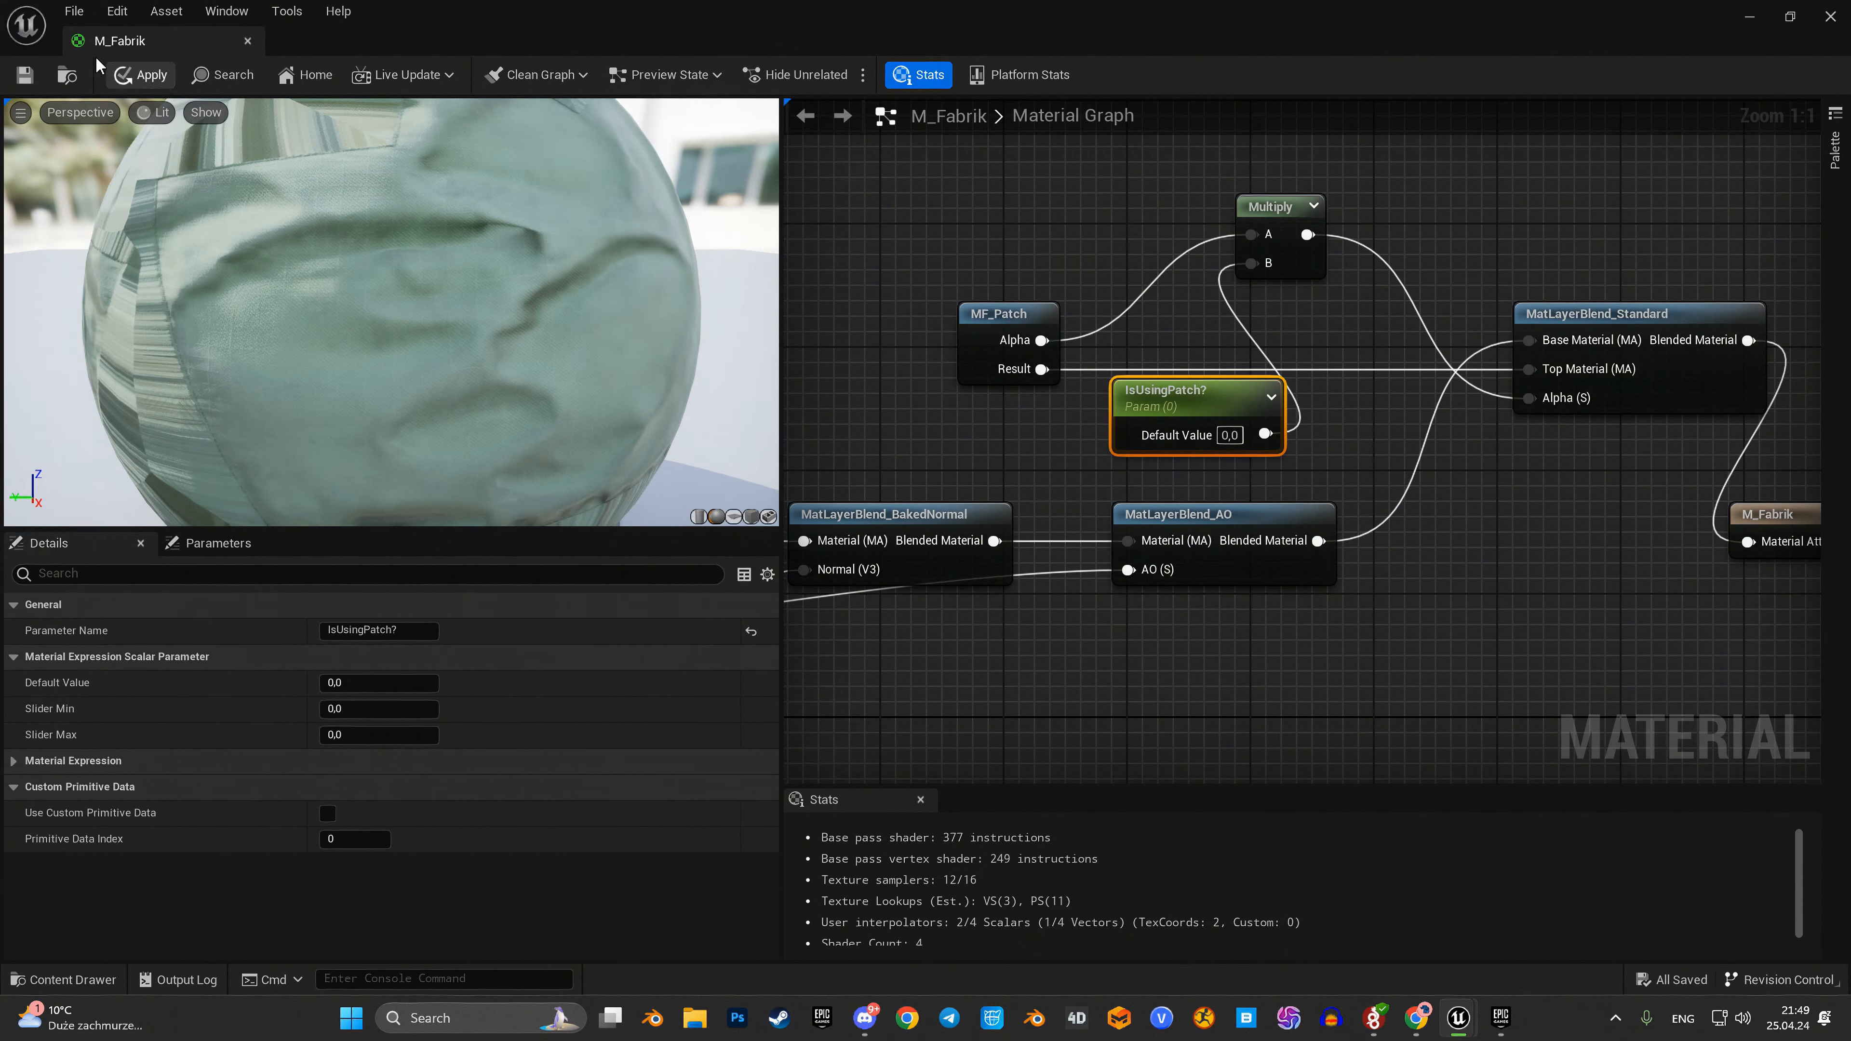
{"action": "left_click", "coordinate": [248, 41]}
Step: Open the MI_Shirt material instance from the MaterialInstances folder and bring up its Patch parameters
{"action": "left_click", "coordinate": [81, 979]}
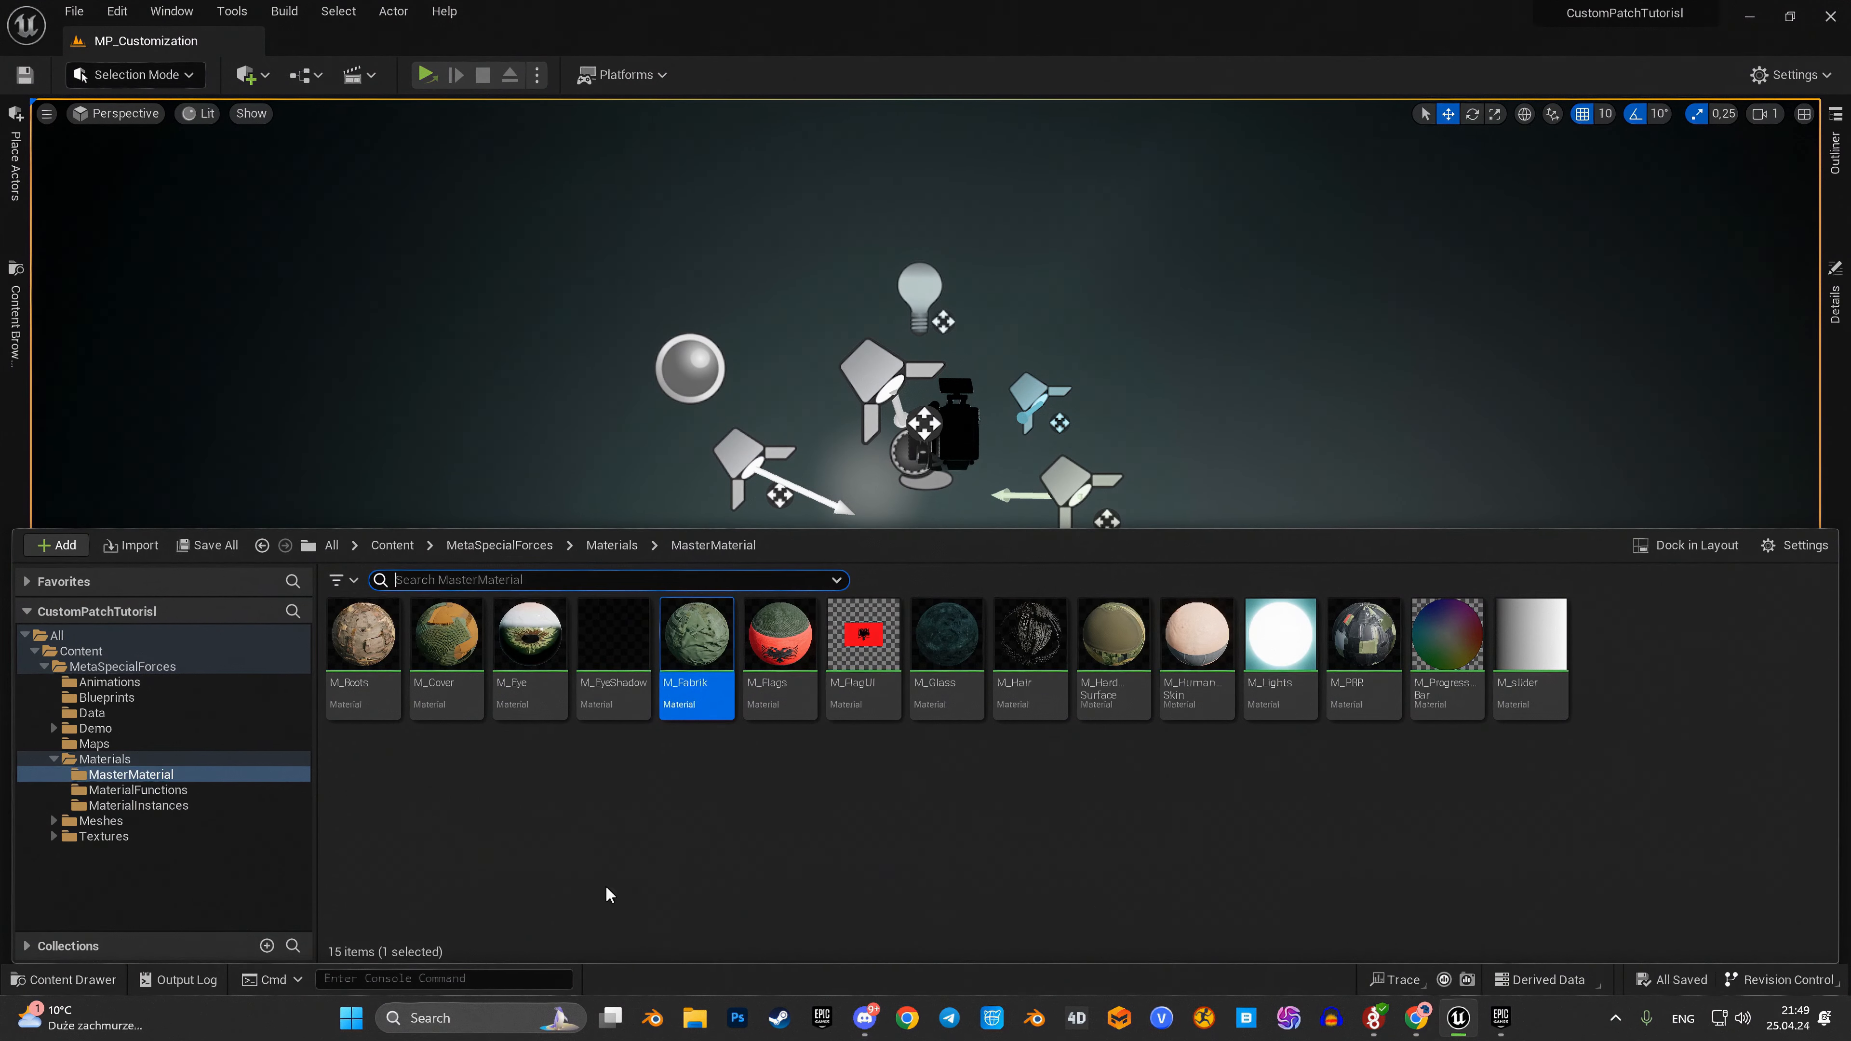
{"action": "left_click", "coordinate": [174, 805]}
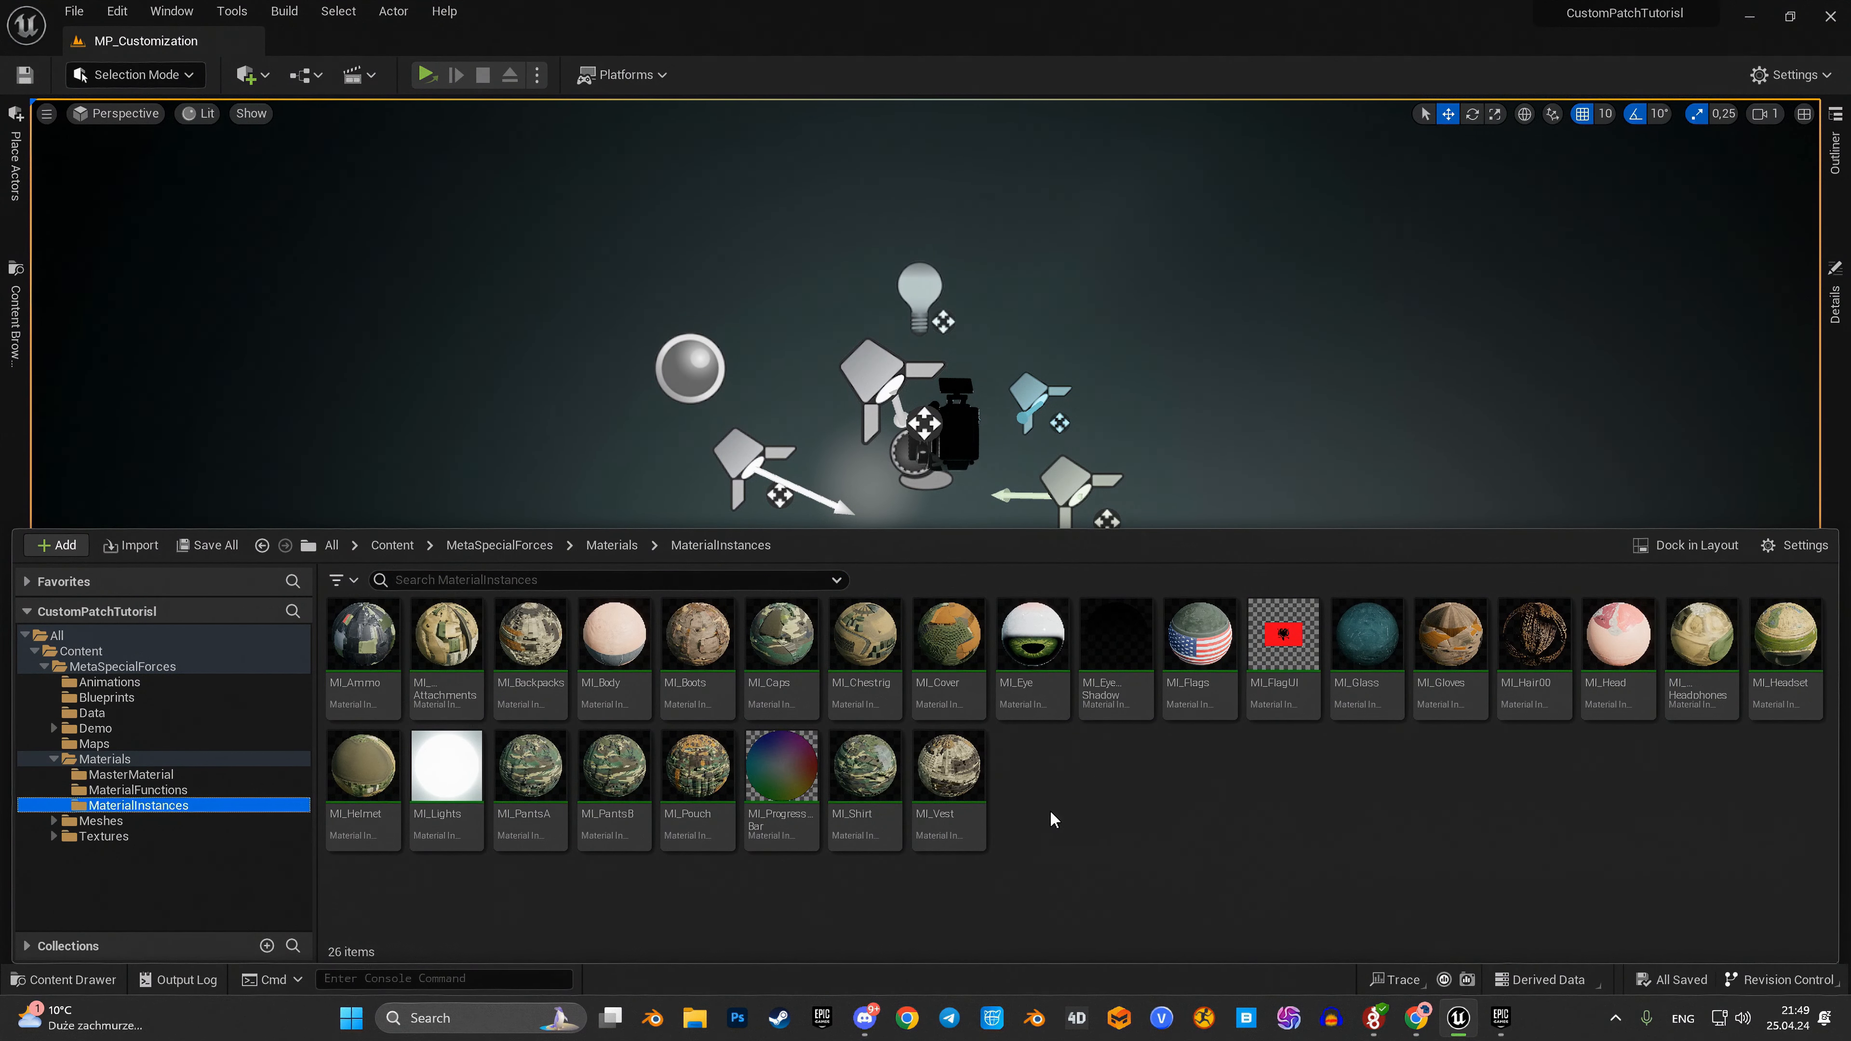
{"action": "double_click", "coordinate": [865, 765]}
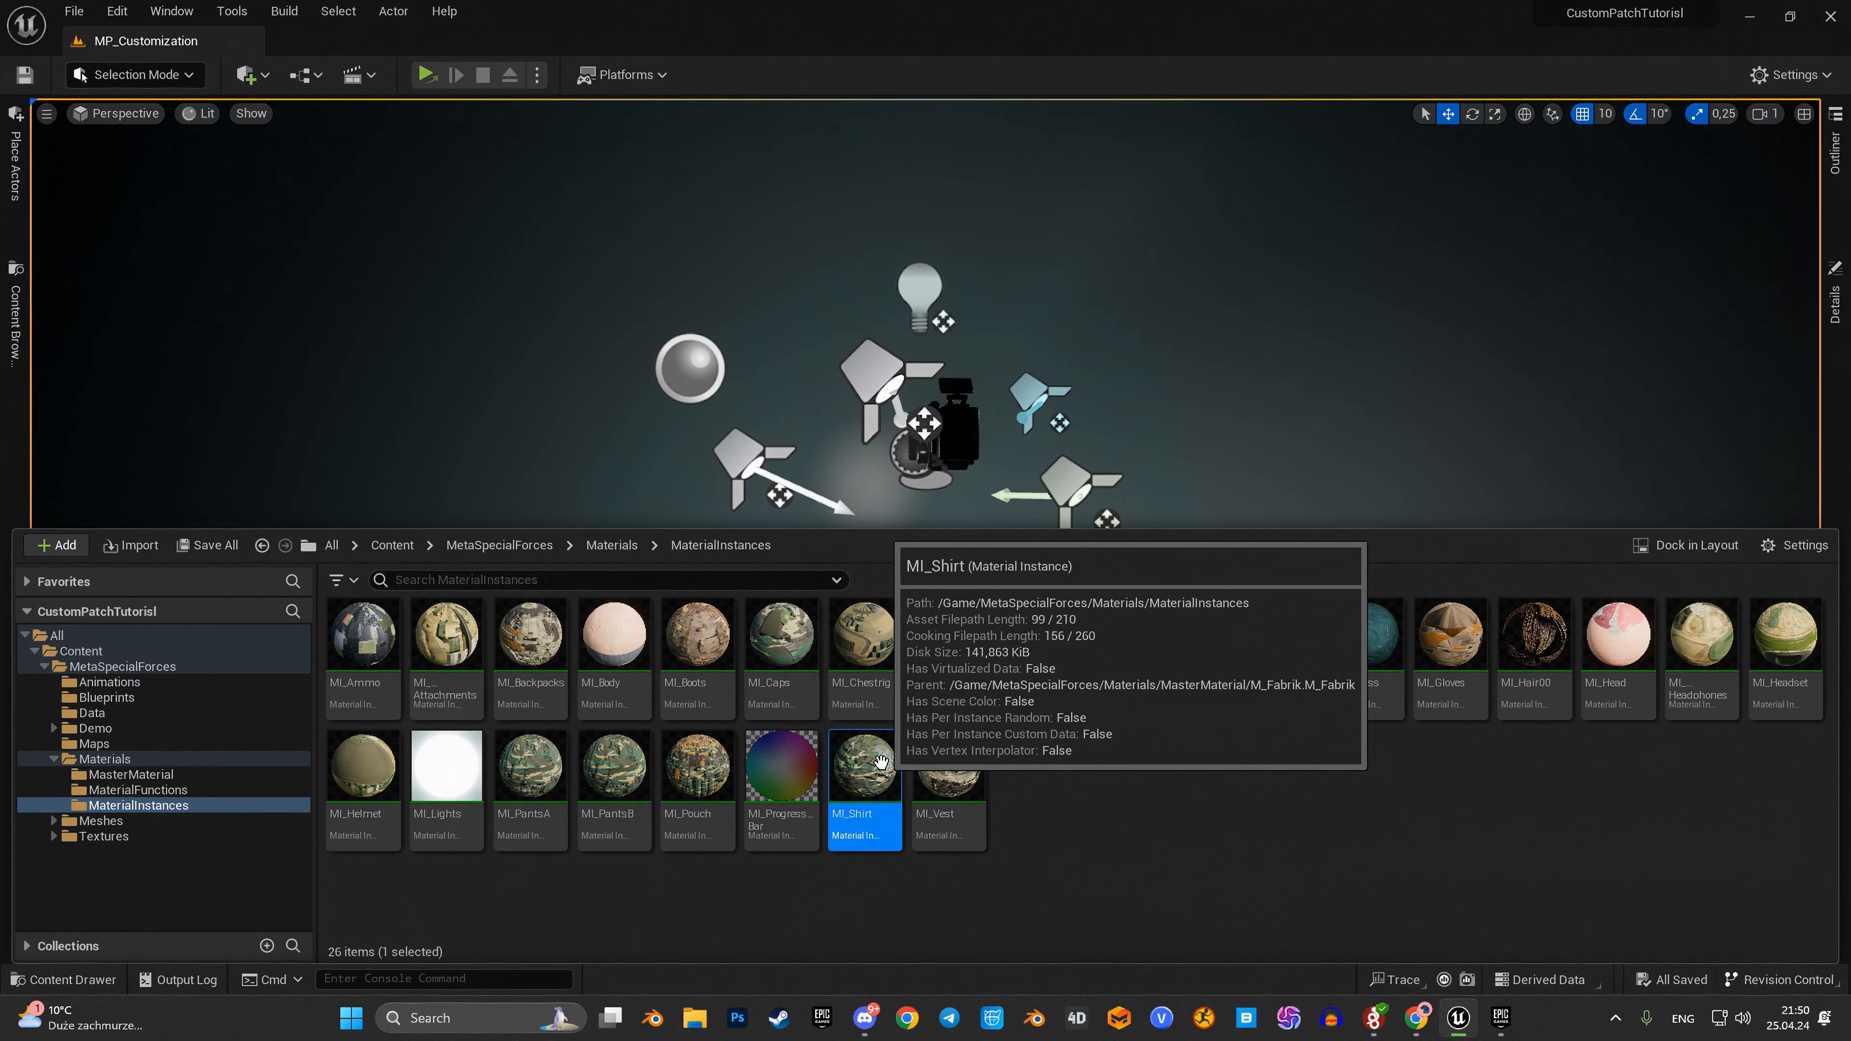
{"action": "scroll", "coordinate": [1486, 754], "scroll_direction": "down", "scroll_amount": 10}
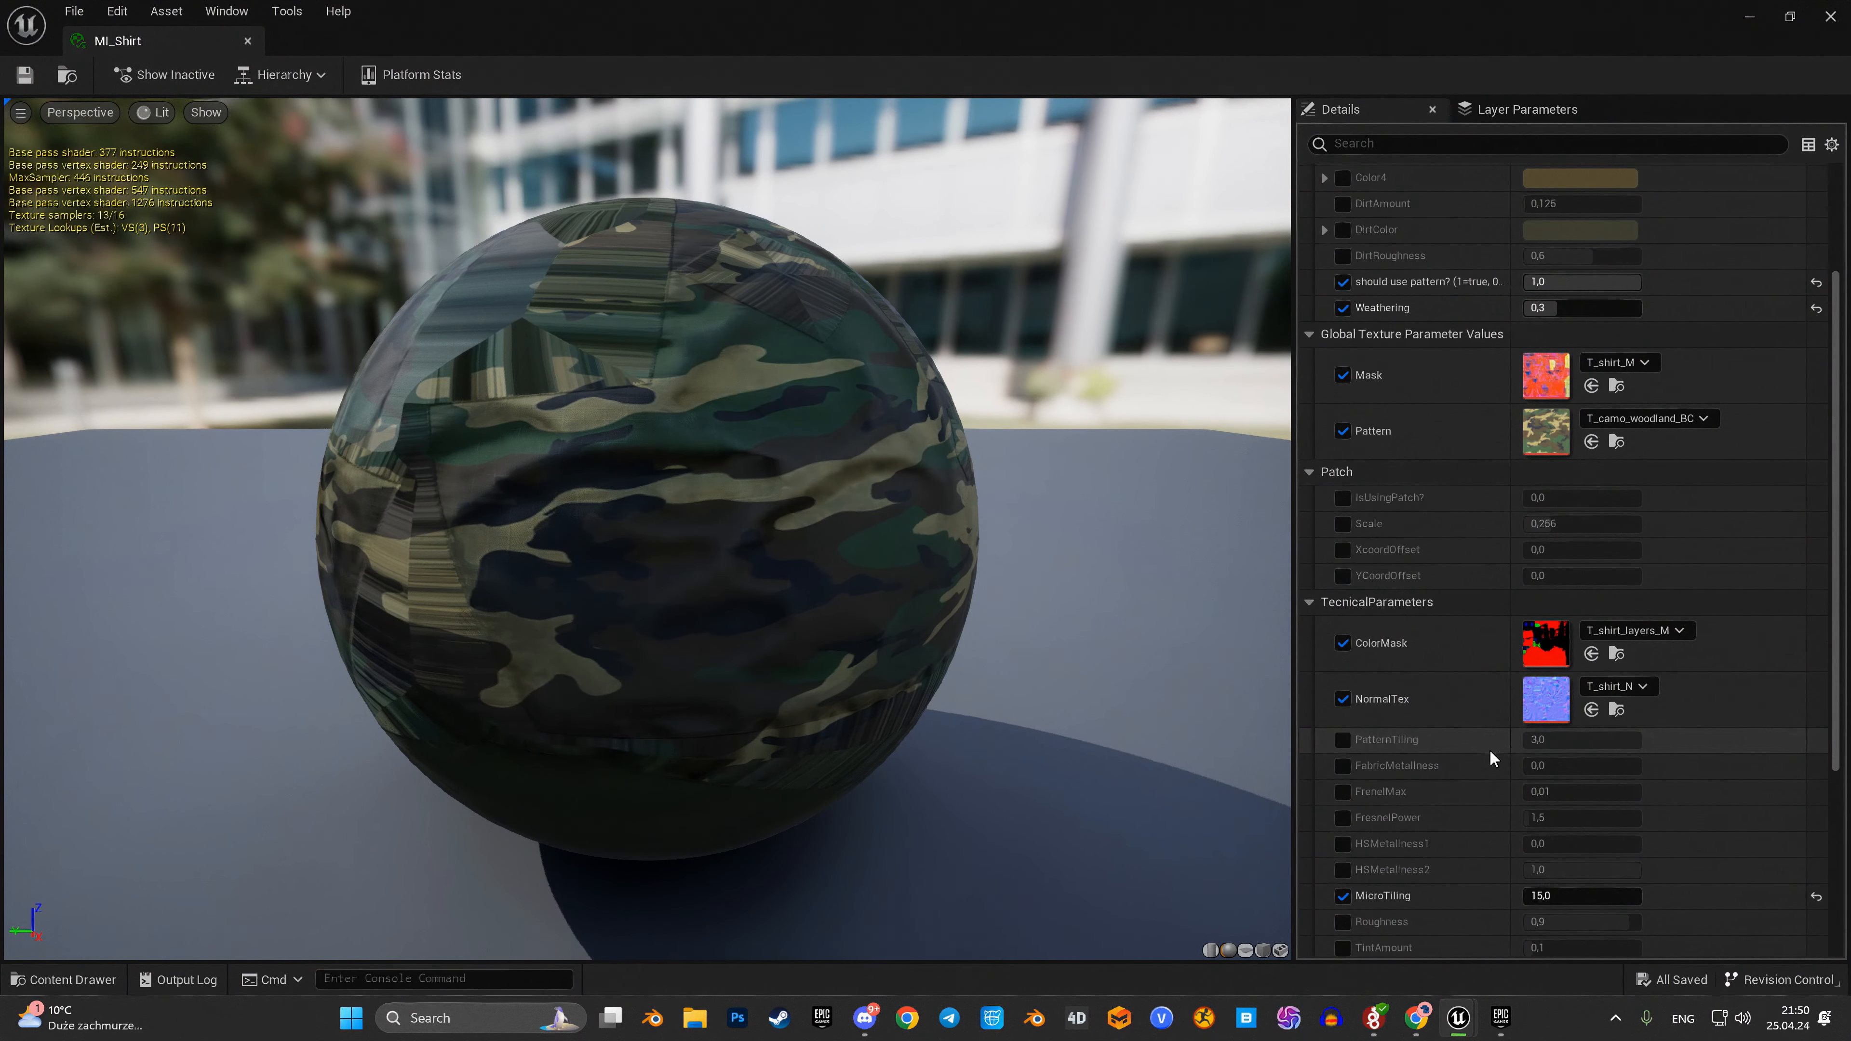
{"action": "scroll", "coordinate": [1487, 754], "scroll_direction": "up", "scroll_amount": 6}
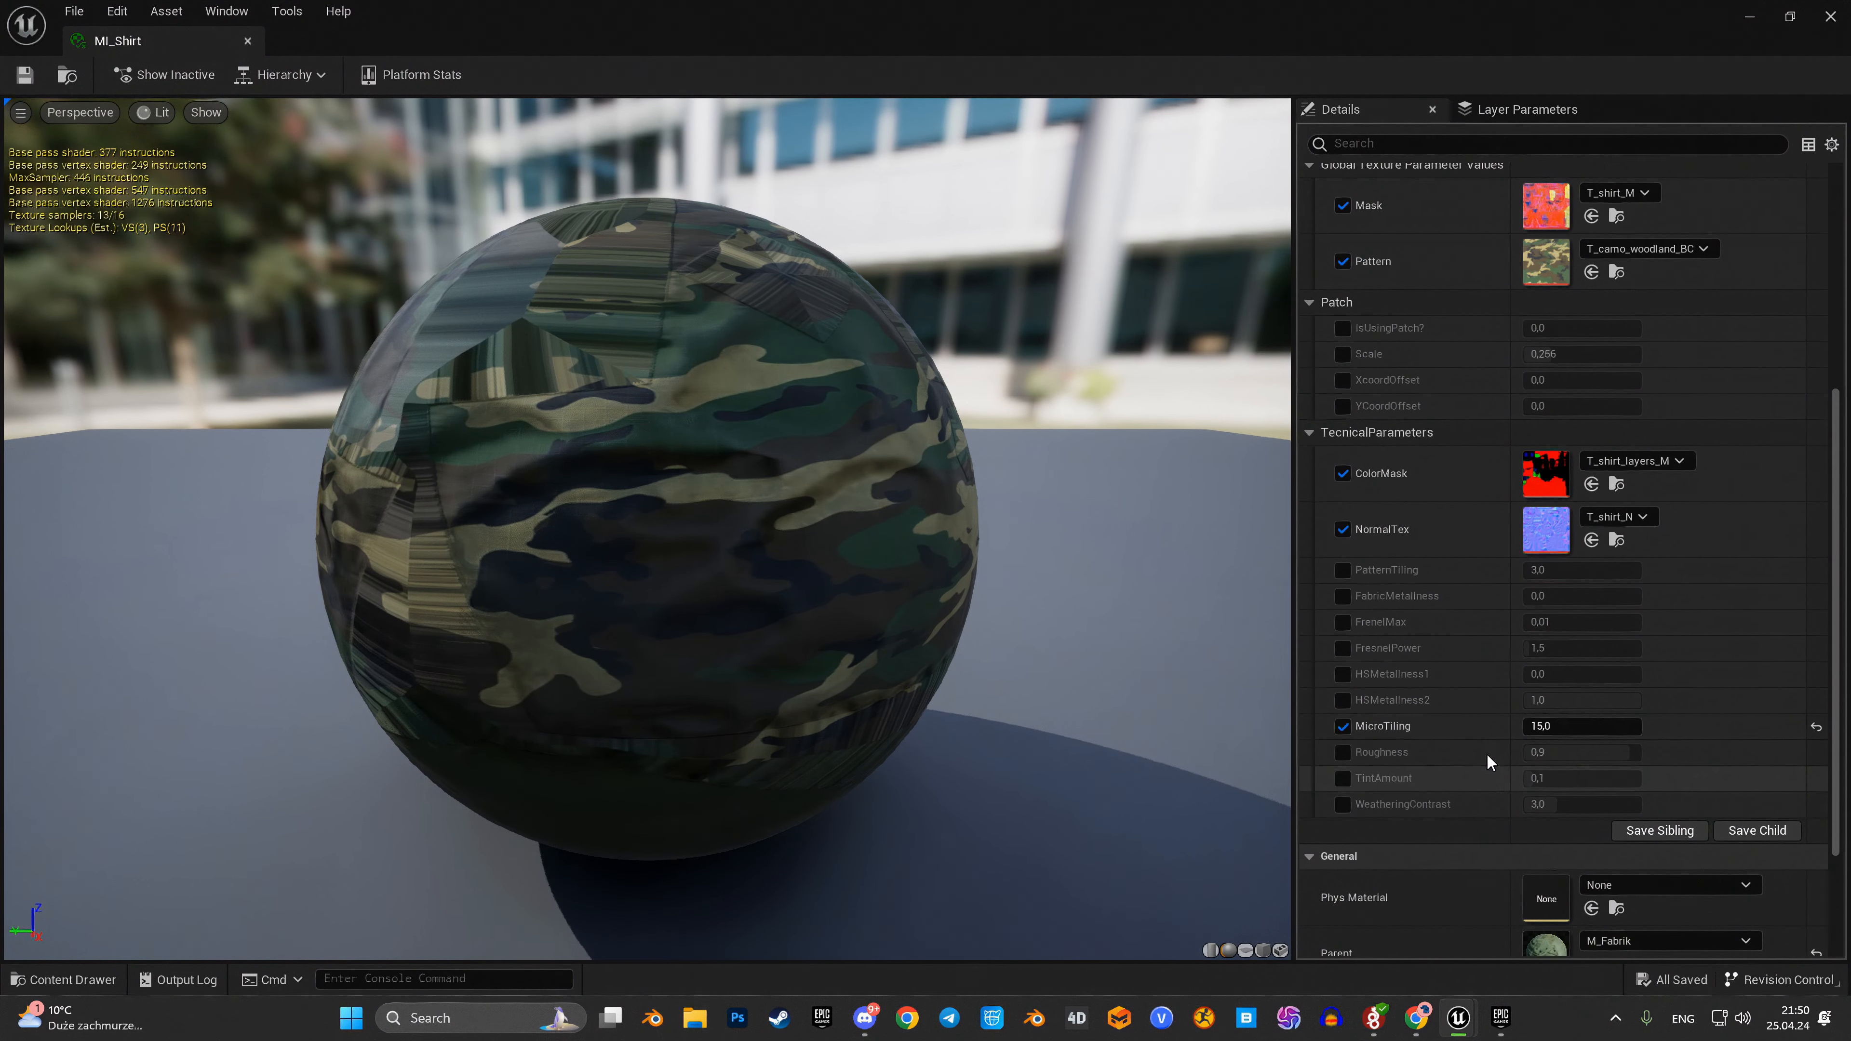
Step: Switch the MI_Shirt preview to a plane and frame the upper part of the shirt texture closely
{"action": "left_click_drag", "start_coordinate": [1093, 627], "coordinate": [1210, 634]}
{"action": "left_click", "coordinate": [1244, 949]}
{"action": "left_click_drag", "start_coordinate": [617, 541], "coordinate": [554, 544]}
{"action": "scroll", "coordinate": [617, 541], "scroll_direction": "up", "scroll_amount": 4}
{"action": "middle_click_drag", "start_coordinate": [617, 541], "coordinate": [692, 620]}
{"action": "scroll", "coordinate": [616, 541], "scroll_direction": "up", "scroll_amount": 3}
{"action": "left_click_drag", "start_coordinate": [616, 540], "coordinate": [656, 544]}
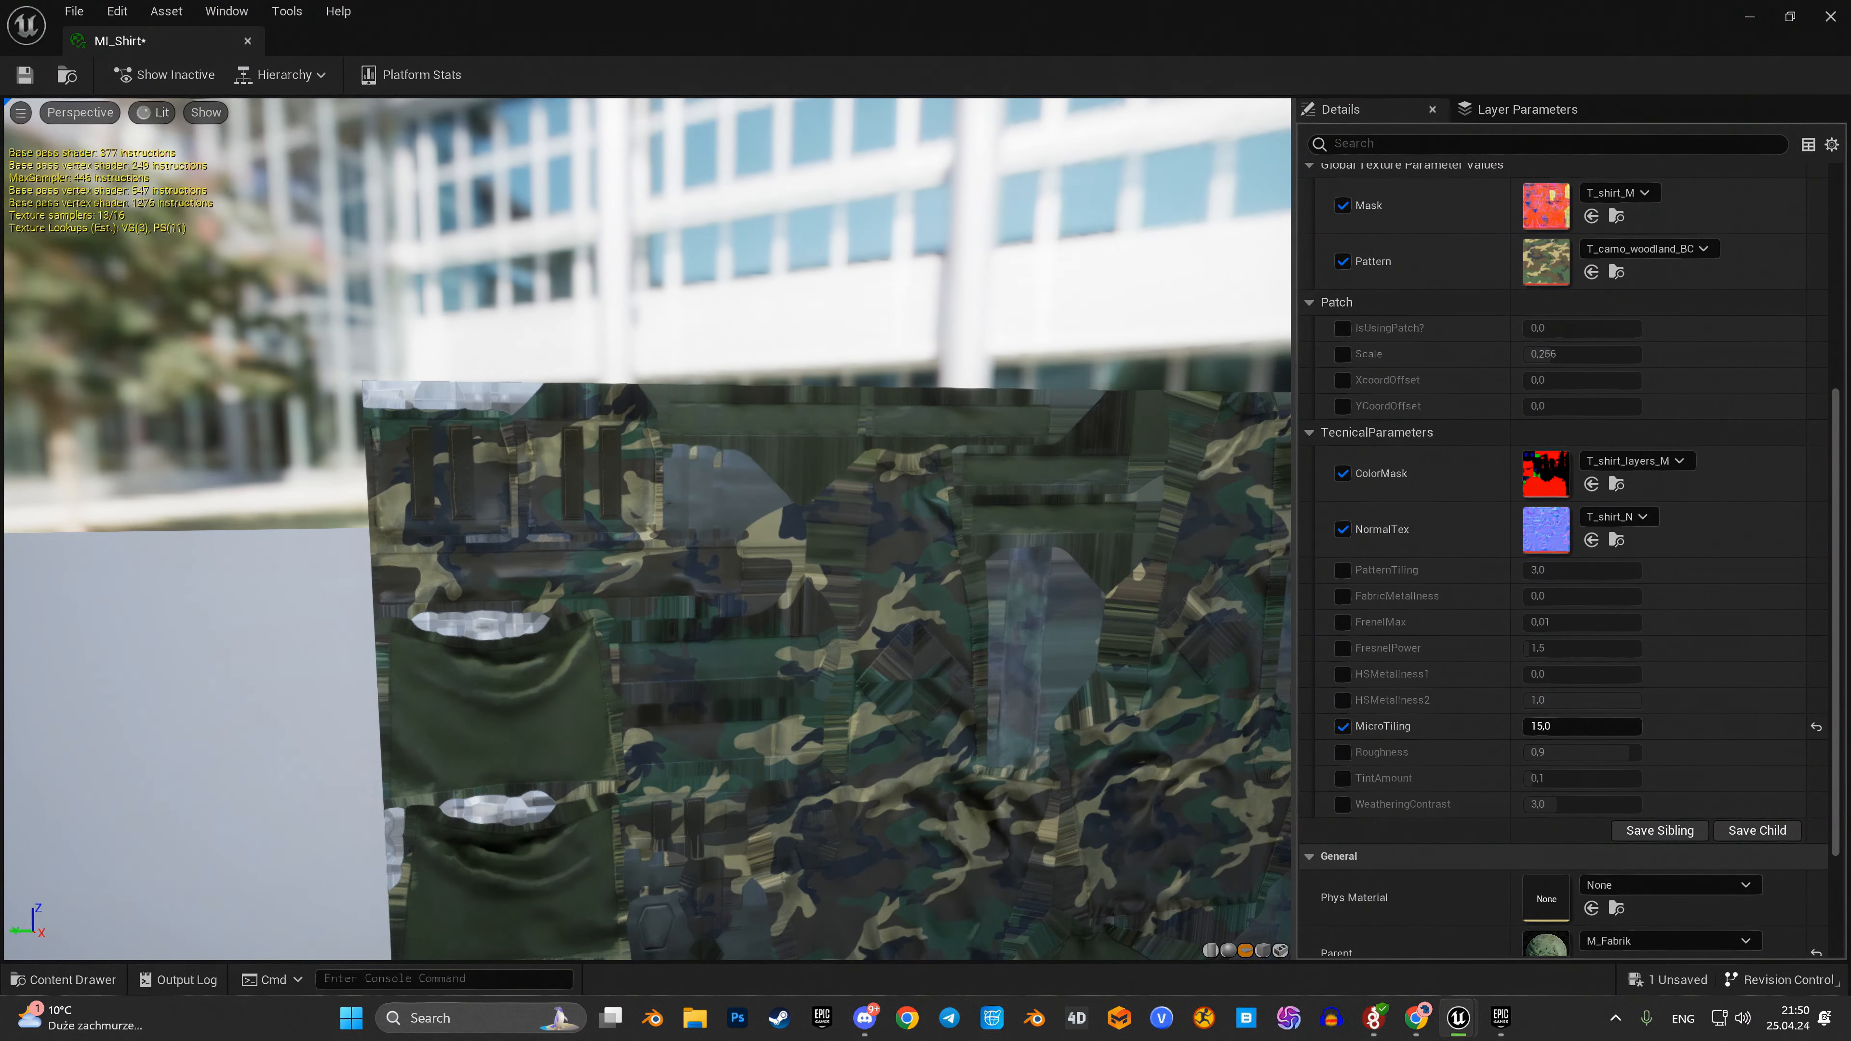
{"action": "right_click_drag", "start_coordinate": [616, 541], "coordinate": [656, 496]}
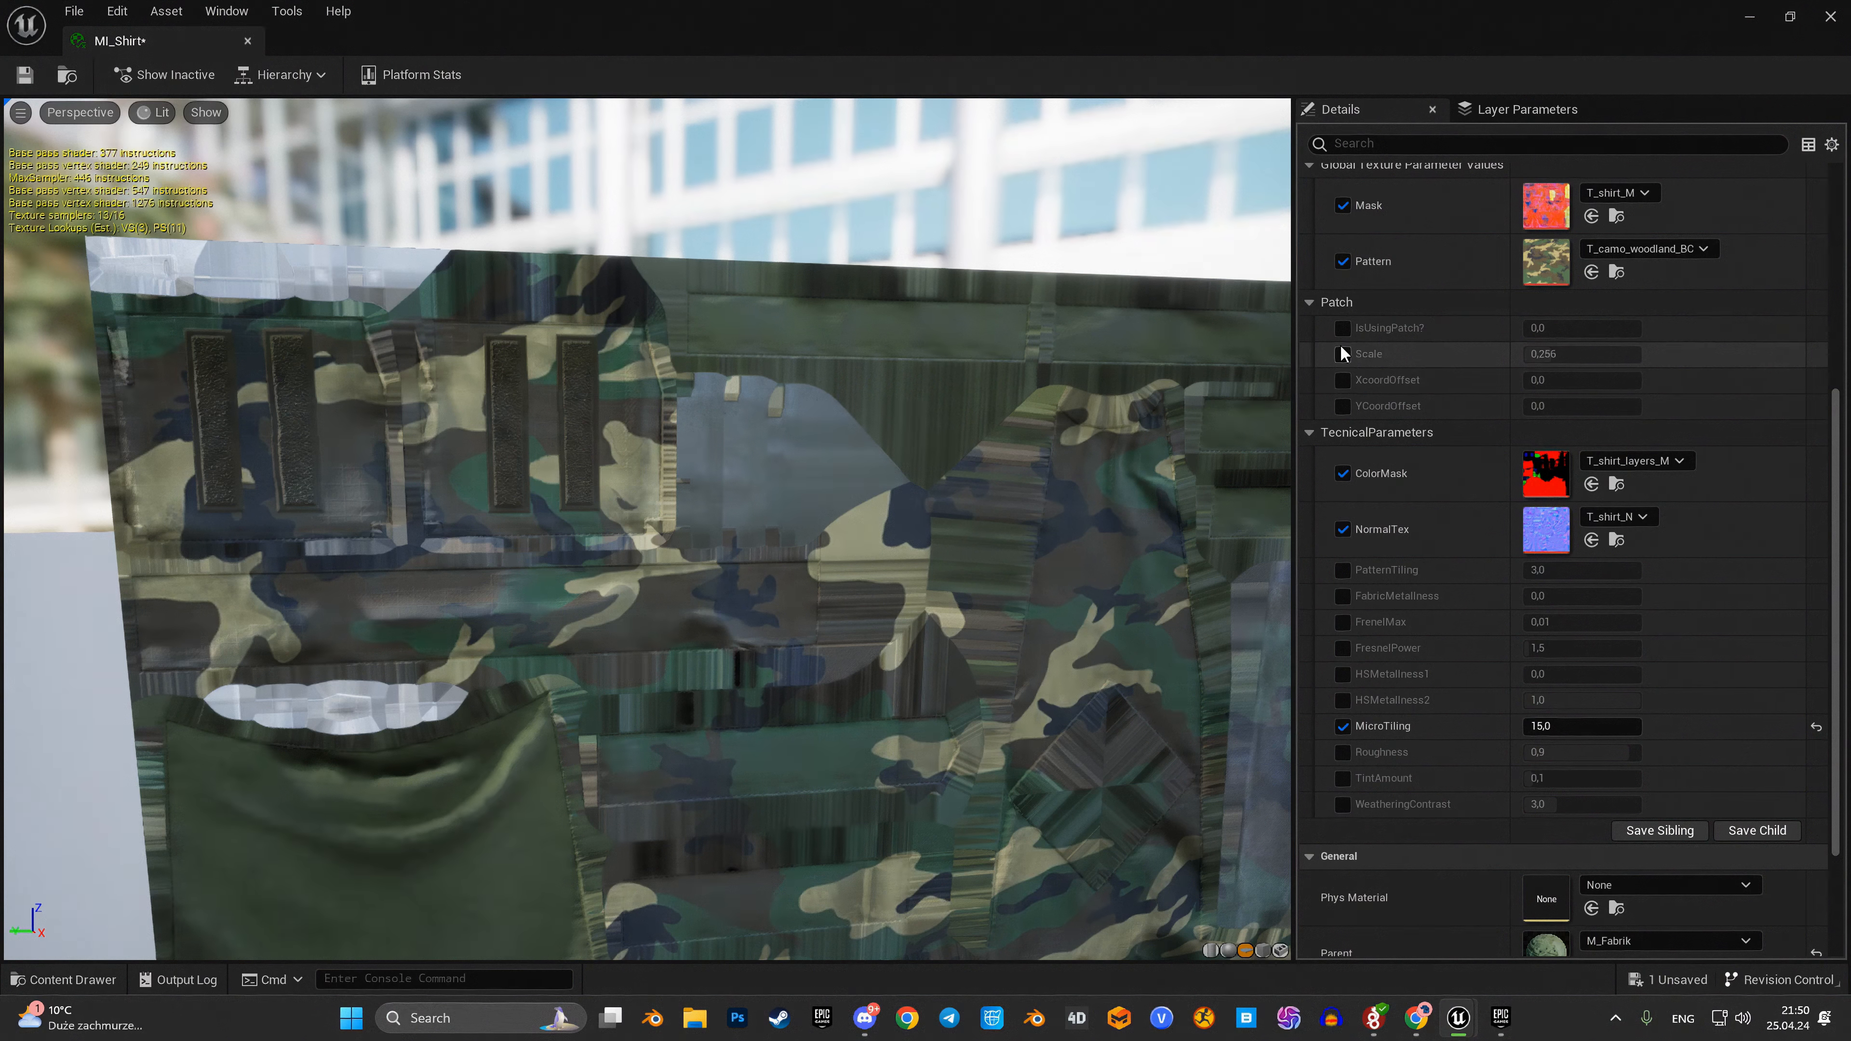
Step: Override IsUsingPatch? with 1 and the patch Scale with 0.096 in MI_Shirt
{"action": "key", "text": "Return"}
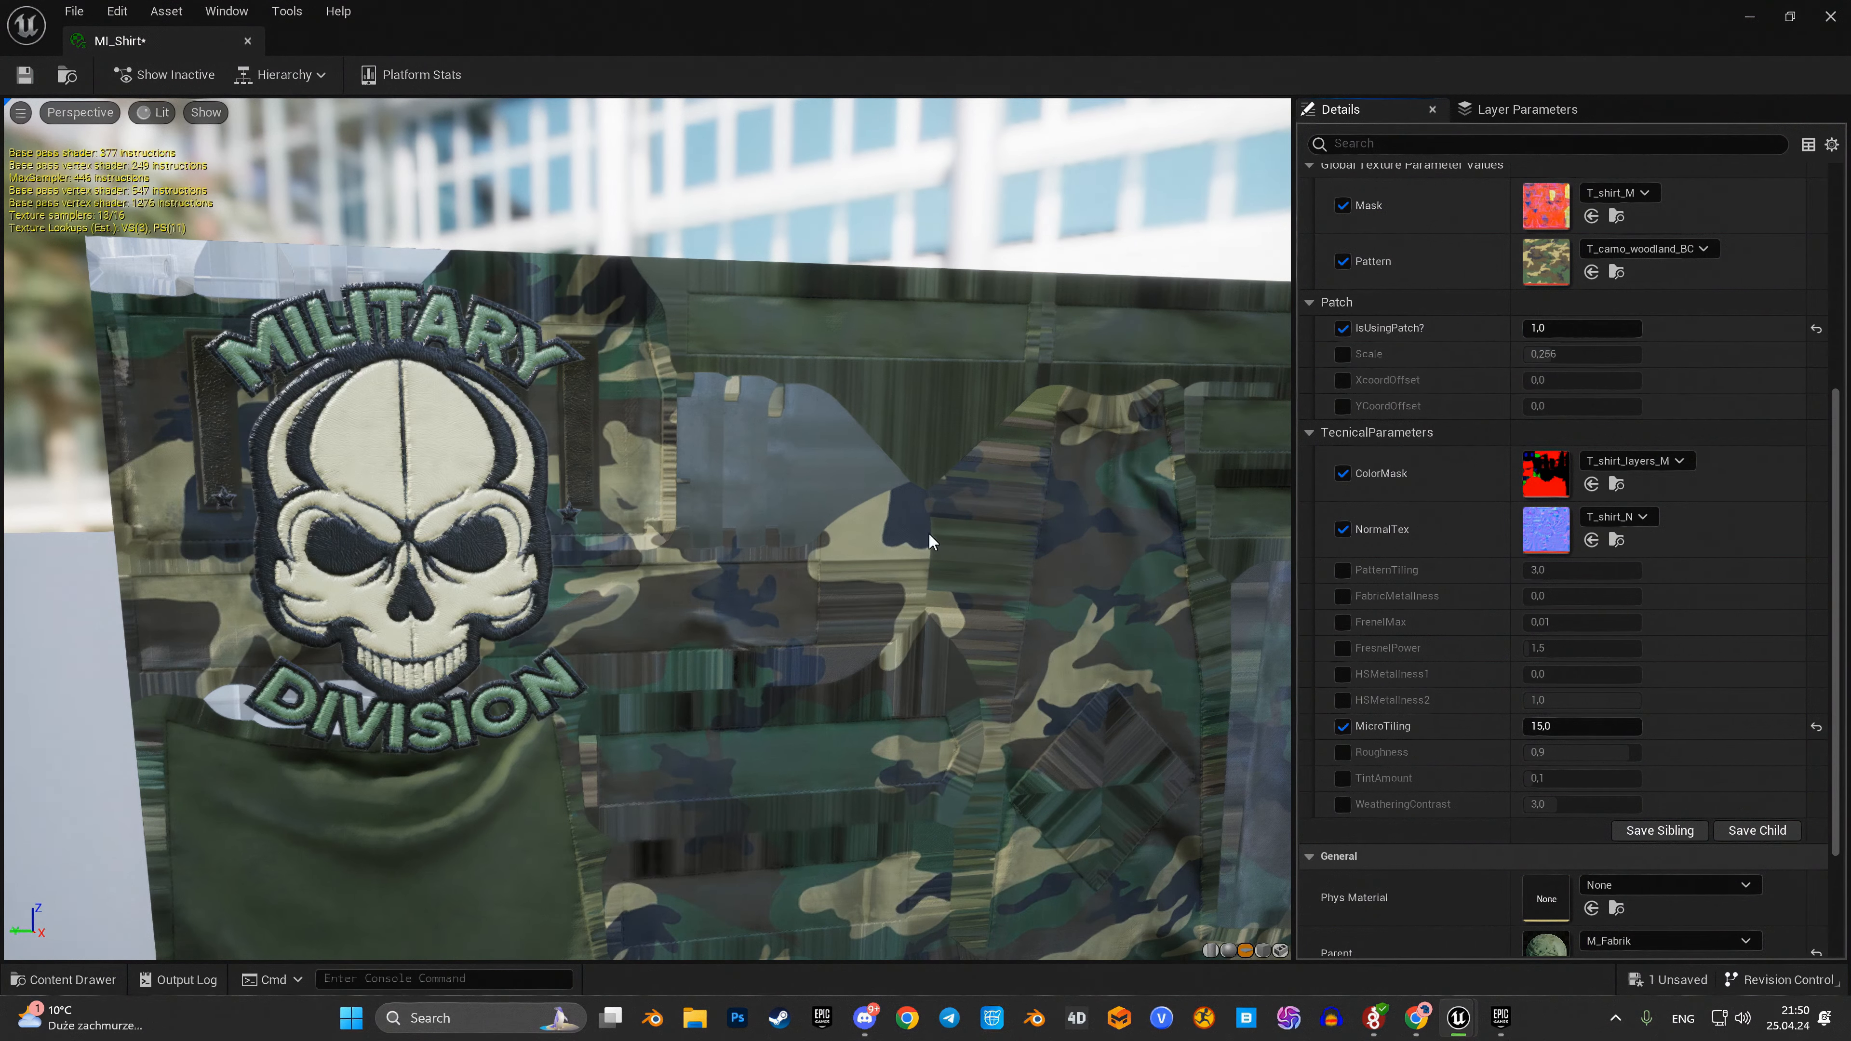
{"action": "left_click", "coordinate": [1342, 354]}
{"action": "left_click_drag", "start_coordinate": [1577, 356], "coordinate": [1516, 356]}
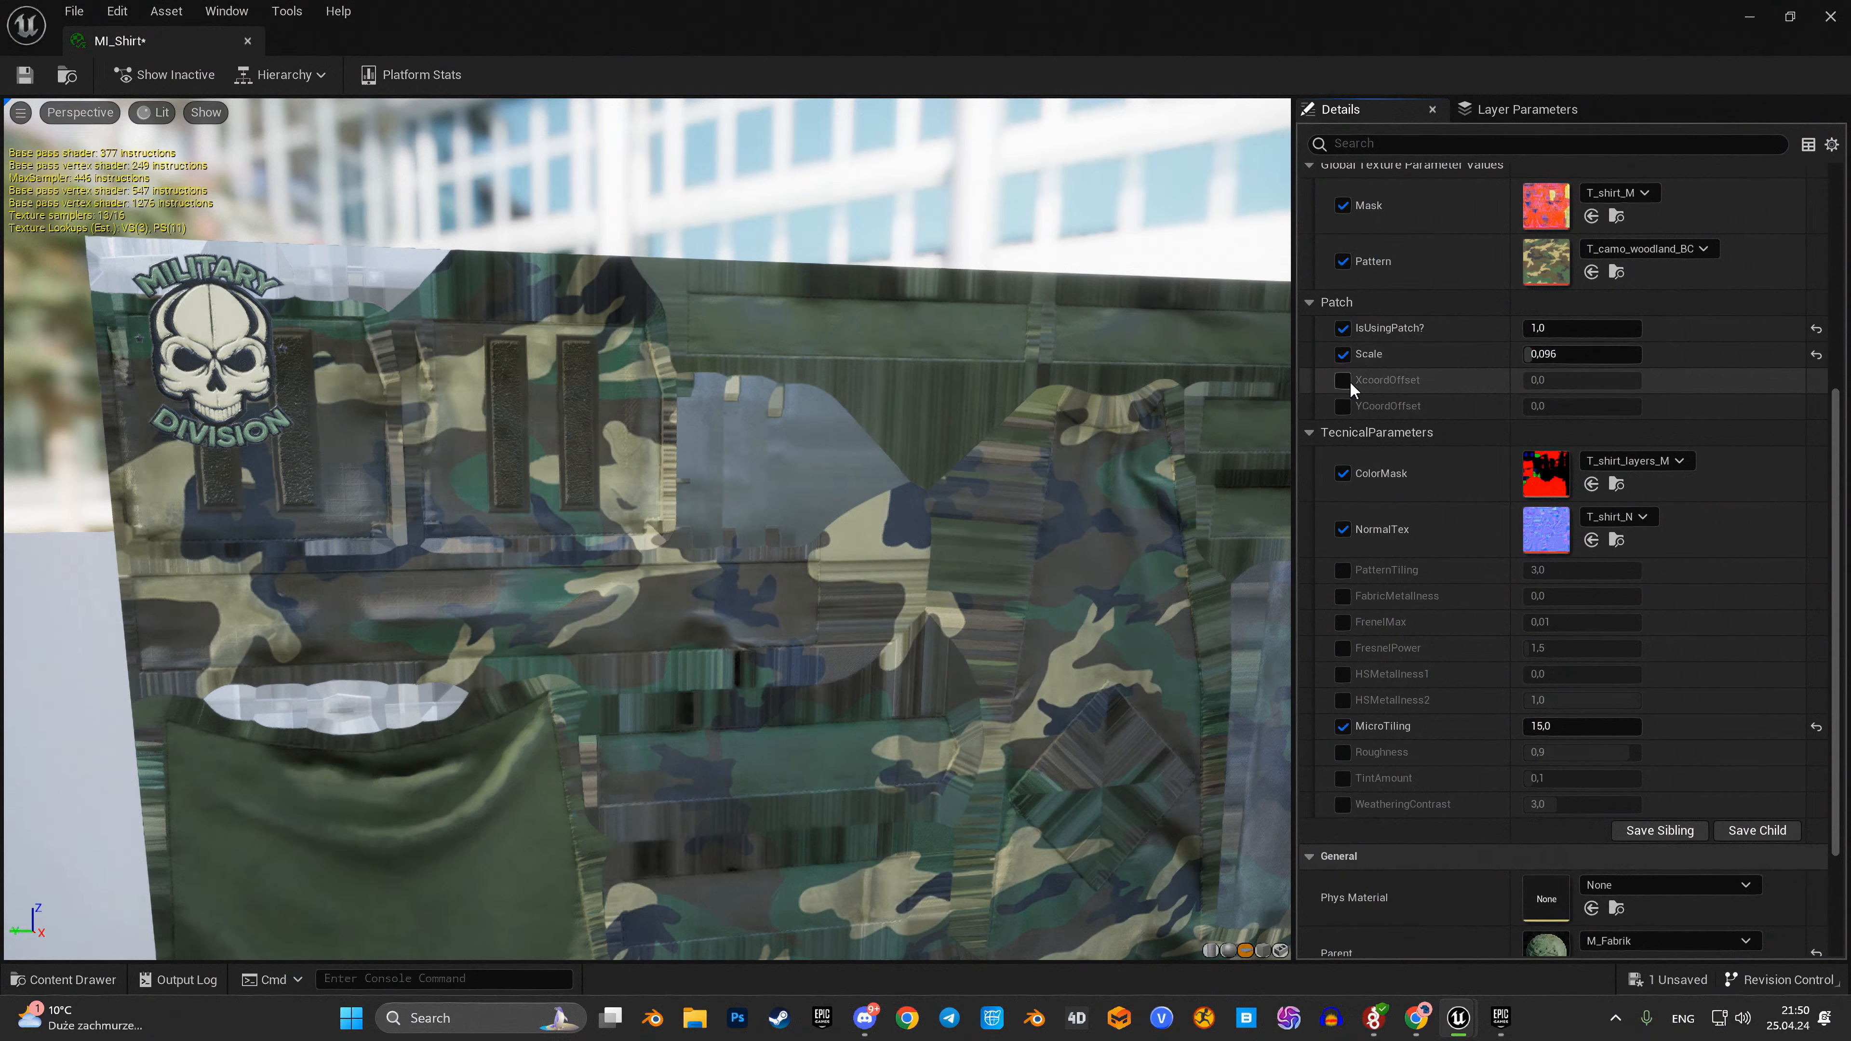
Step: Override XcoordOffset with -1.465904 and YCoordOffset with -0.328 to place the patch on the shirt's fastening panel
{"action": "mouse_move", "coordinate": [1567, 380]}
{"action": "left_mouse_down"}
{"action": "mouse_move", "coordinate": [1515, 380]}
{"action": "mouse_move", "coordinate": [1541, 406]}
{"action": "left_mouse_up"}
{"action": "scroll", "coordinate": [1167, 452], "scroll_direction": "up", "scroll_amount": 6}
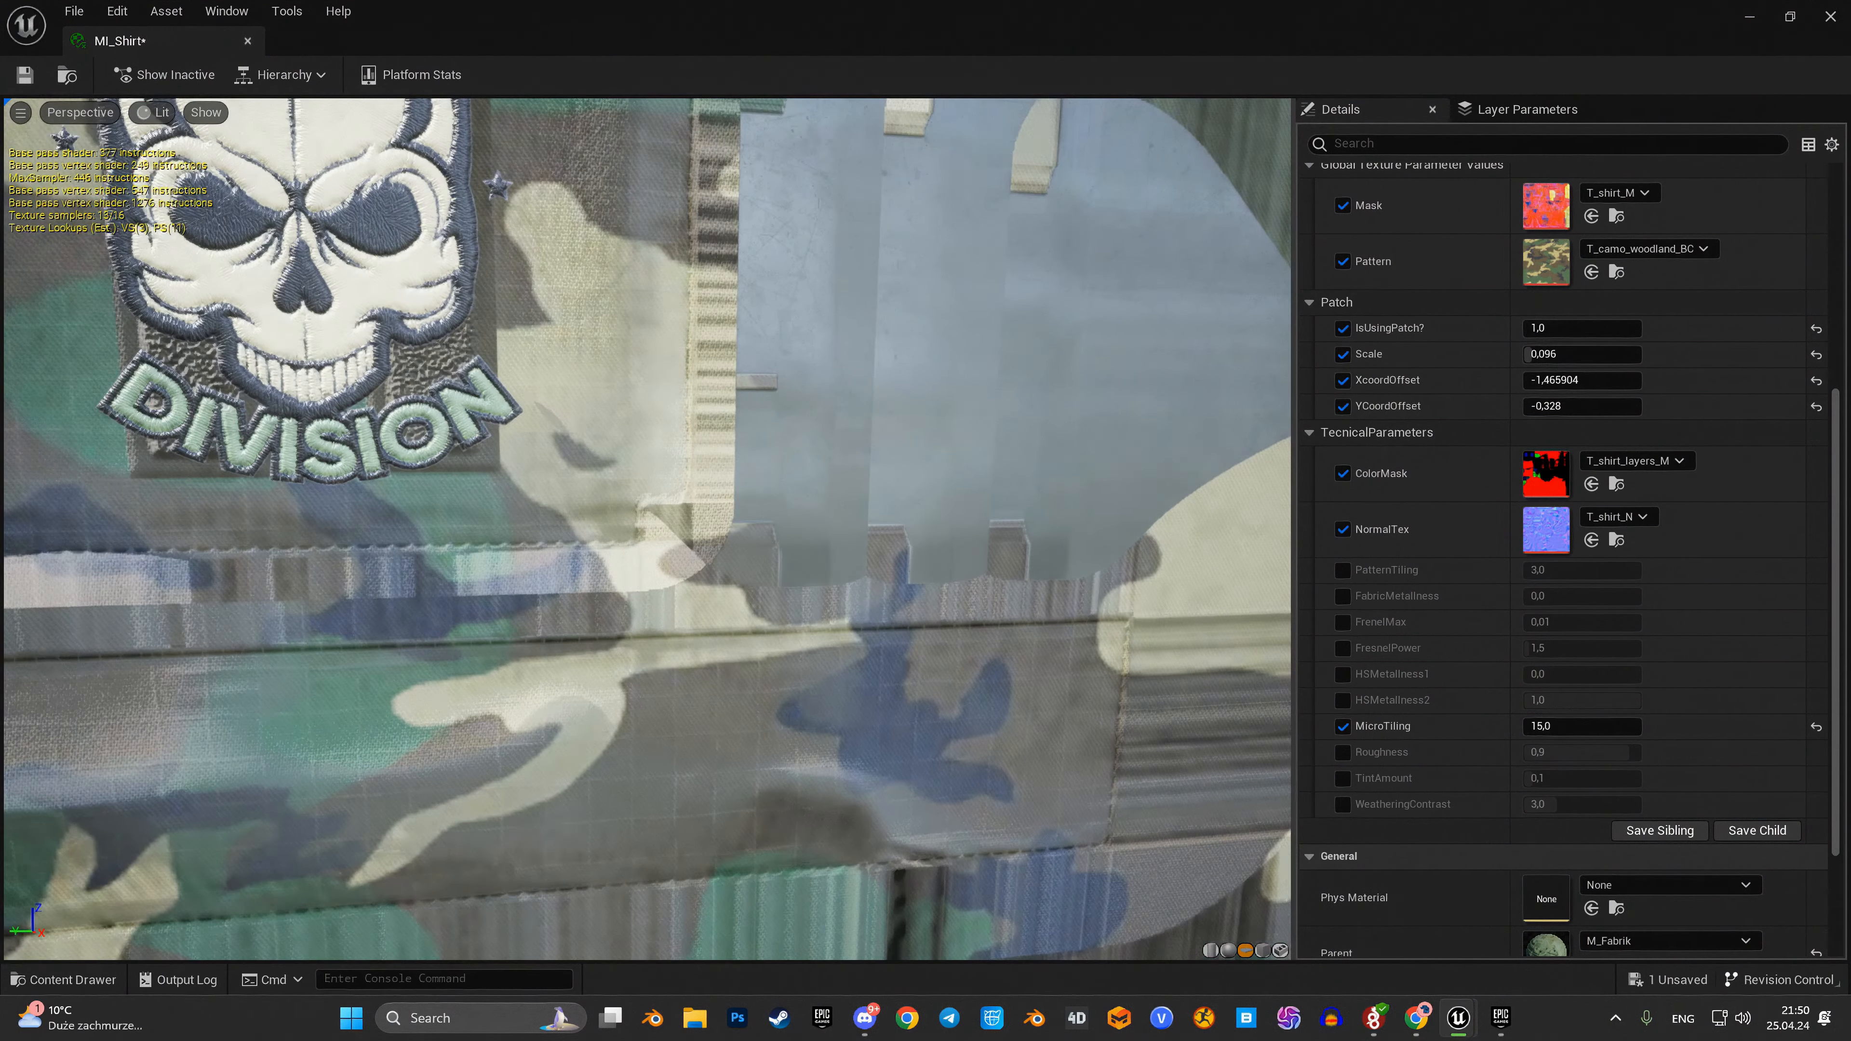
{"action": "scroll", "coordinate": [1166, 452], "scroll_direction": "down", "scroll_amount": 3}
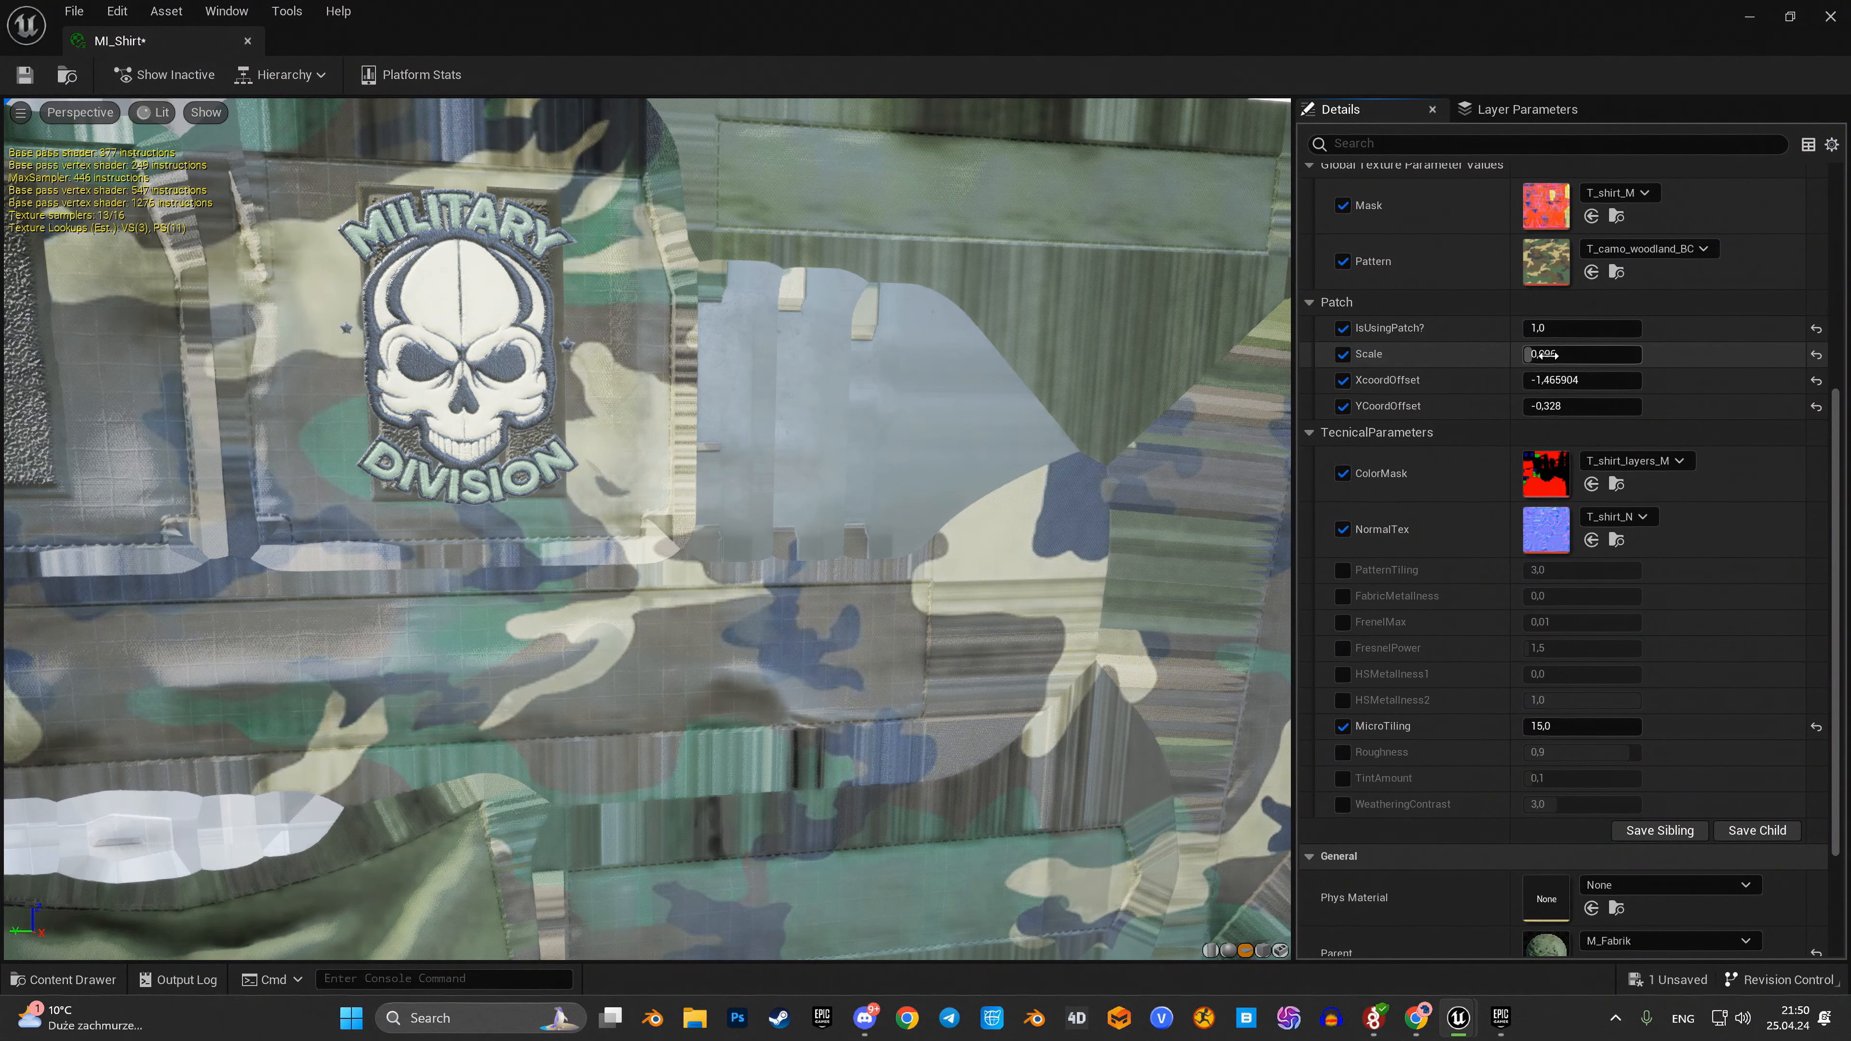
Step: Adjust the patch to Scale 0.104, XcoordOffset -1.352765 and YCoordOffset -0.296, and save and close MI_Shirt
{"action": "left_click_drag", "start_coordinate": [1543, 354], "coordinate": [1578, 380]}
{"action": "scroll", "coordinate": [905, 548], "scroll_direction": "down", "scroll_amount": 3}
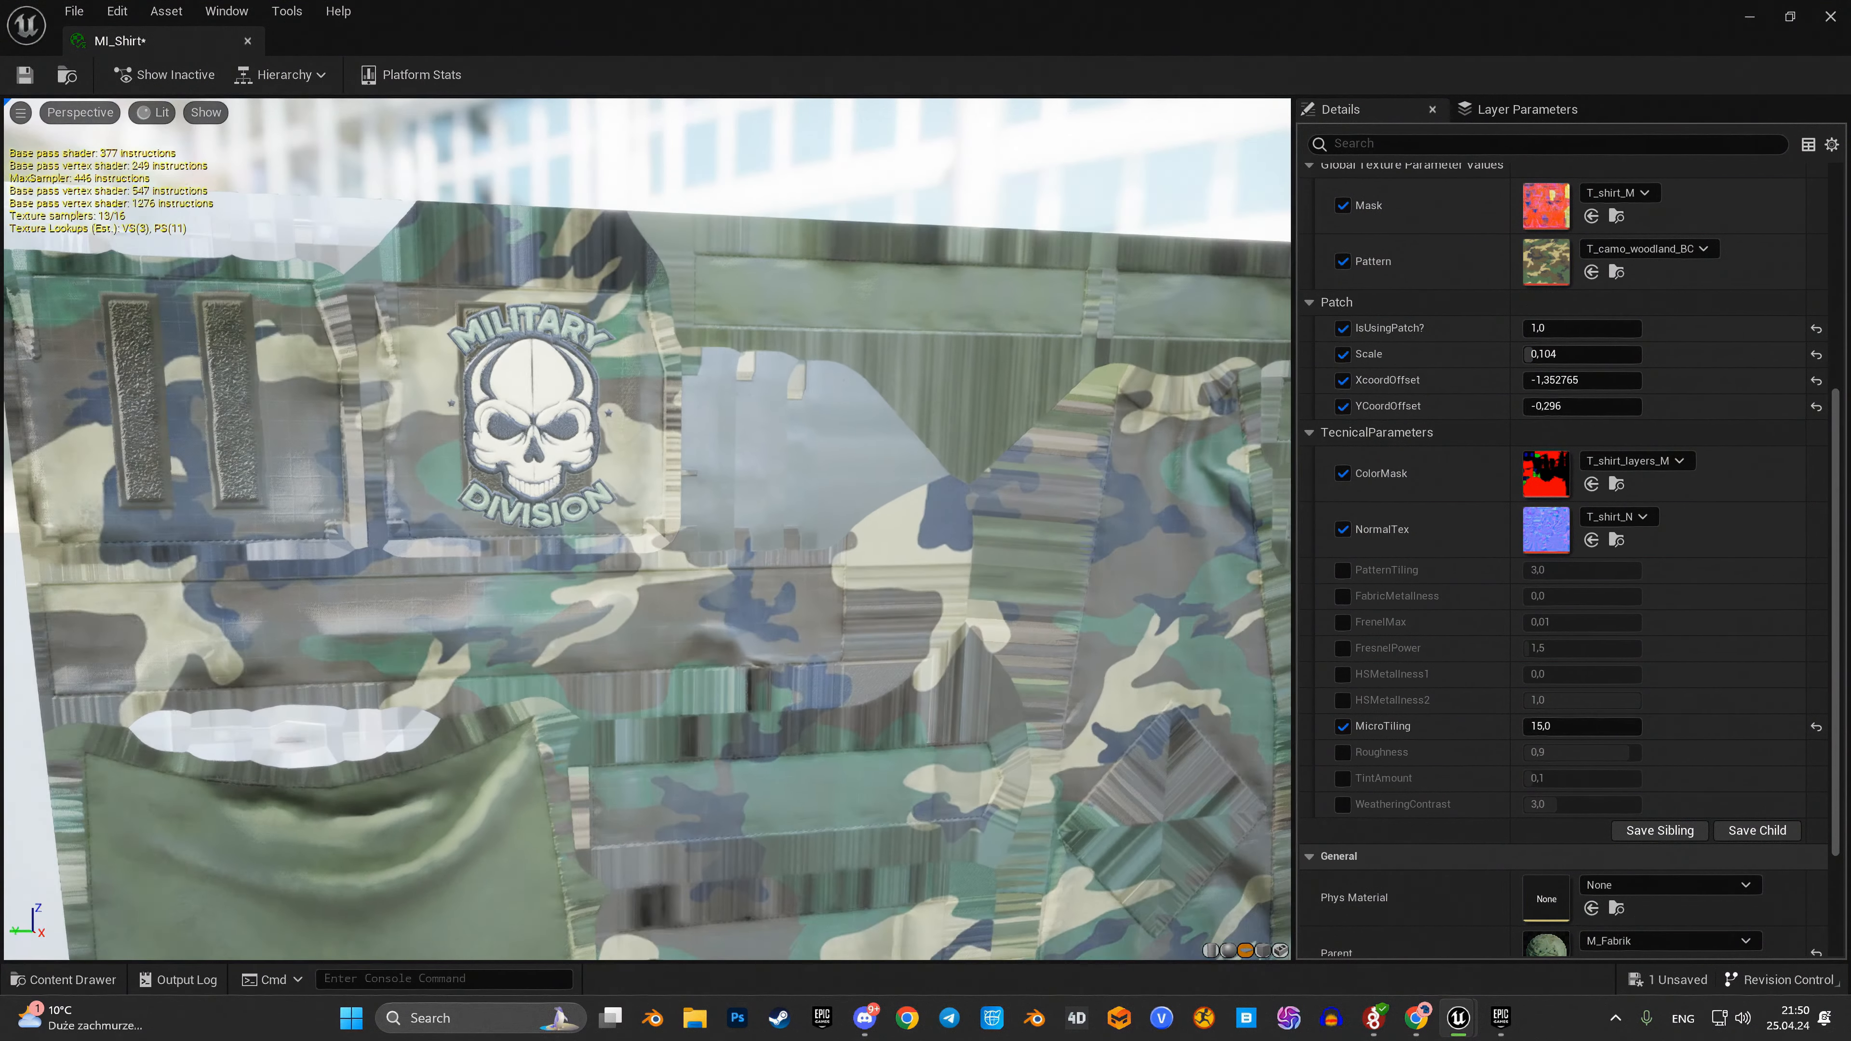
{"action": "mouse_move", "coordinate": [905, 548]}
{"action": "left_mouse_down"}
{"action": "mouse_move", "coordinate": [787, 548]}
{"action": "mouse_move", "coordinate": [904, 547]}
{"action": "left_mouse_up"}
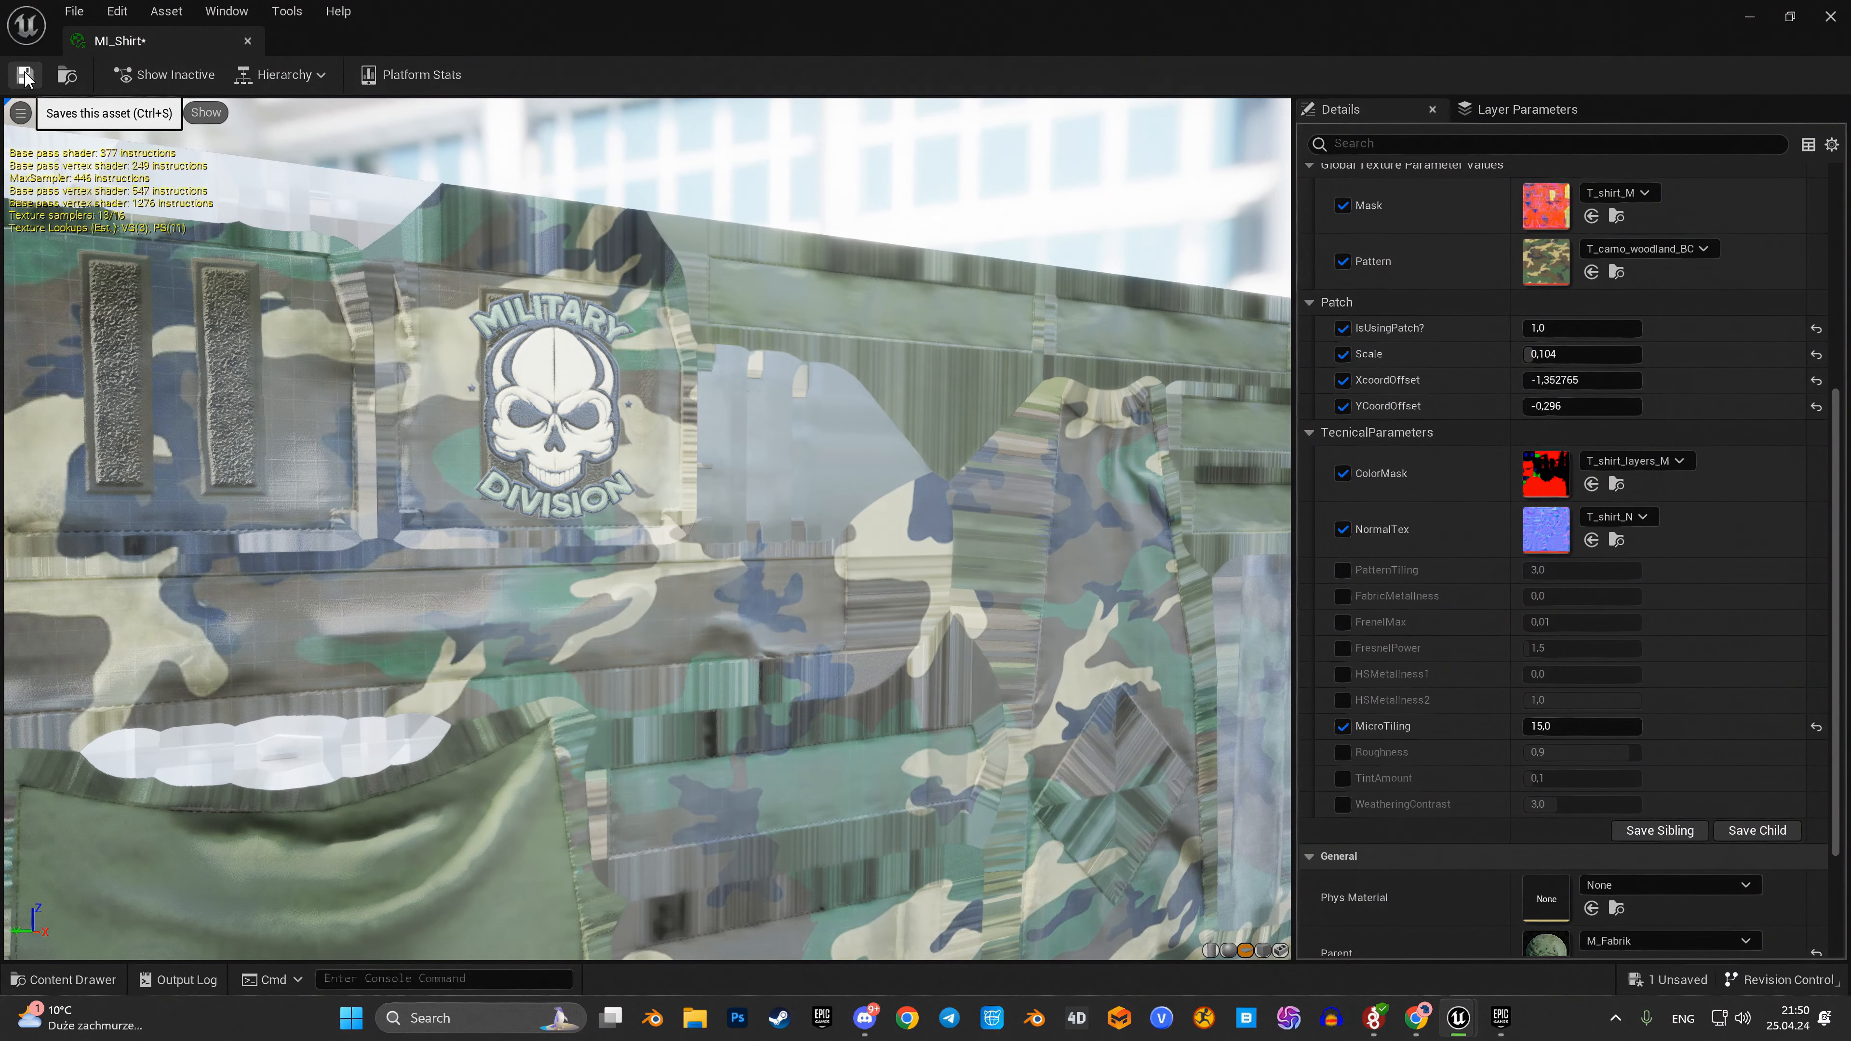
{"action": "left_click", "coordinate": [248, 41]}
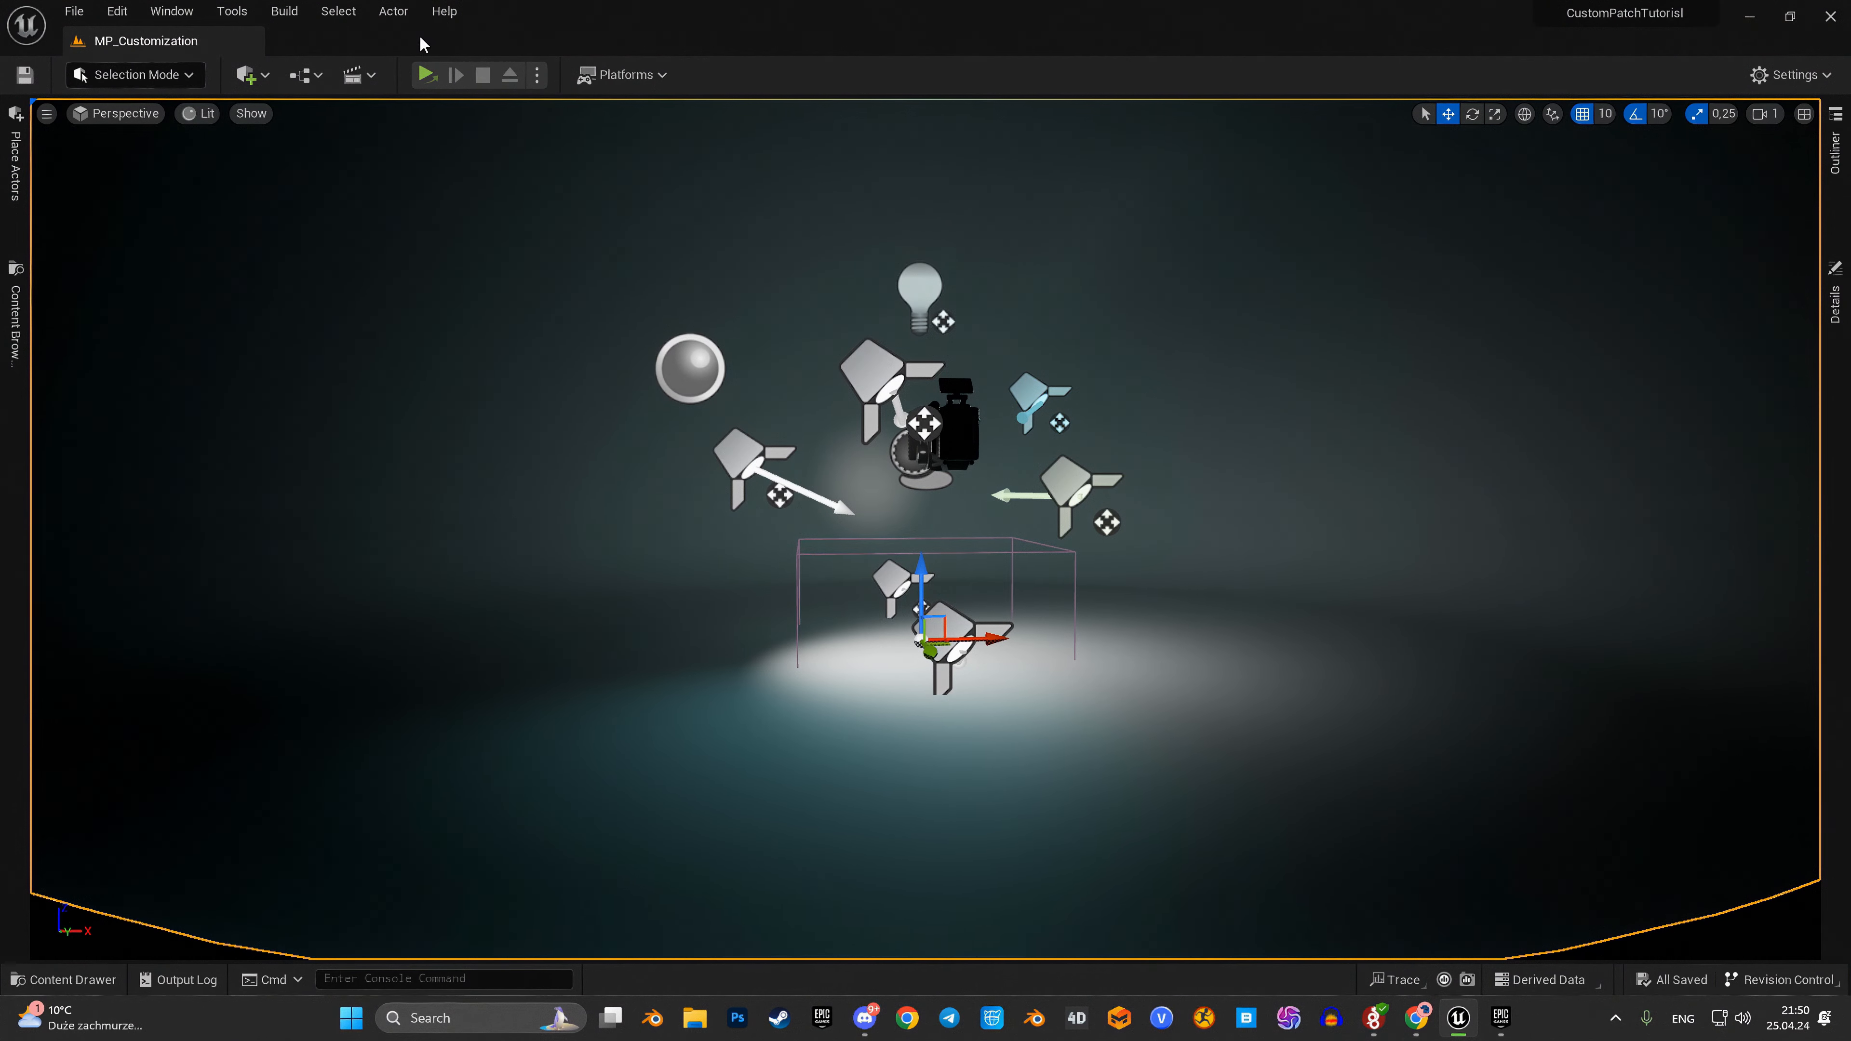
Step: Eject from the player during the play session and bring the free camera close to the skull patch on the character's sleeve
{"action": "mouse_move", "coordinate": [1457, 1025]}
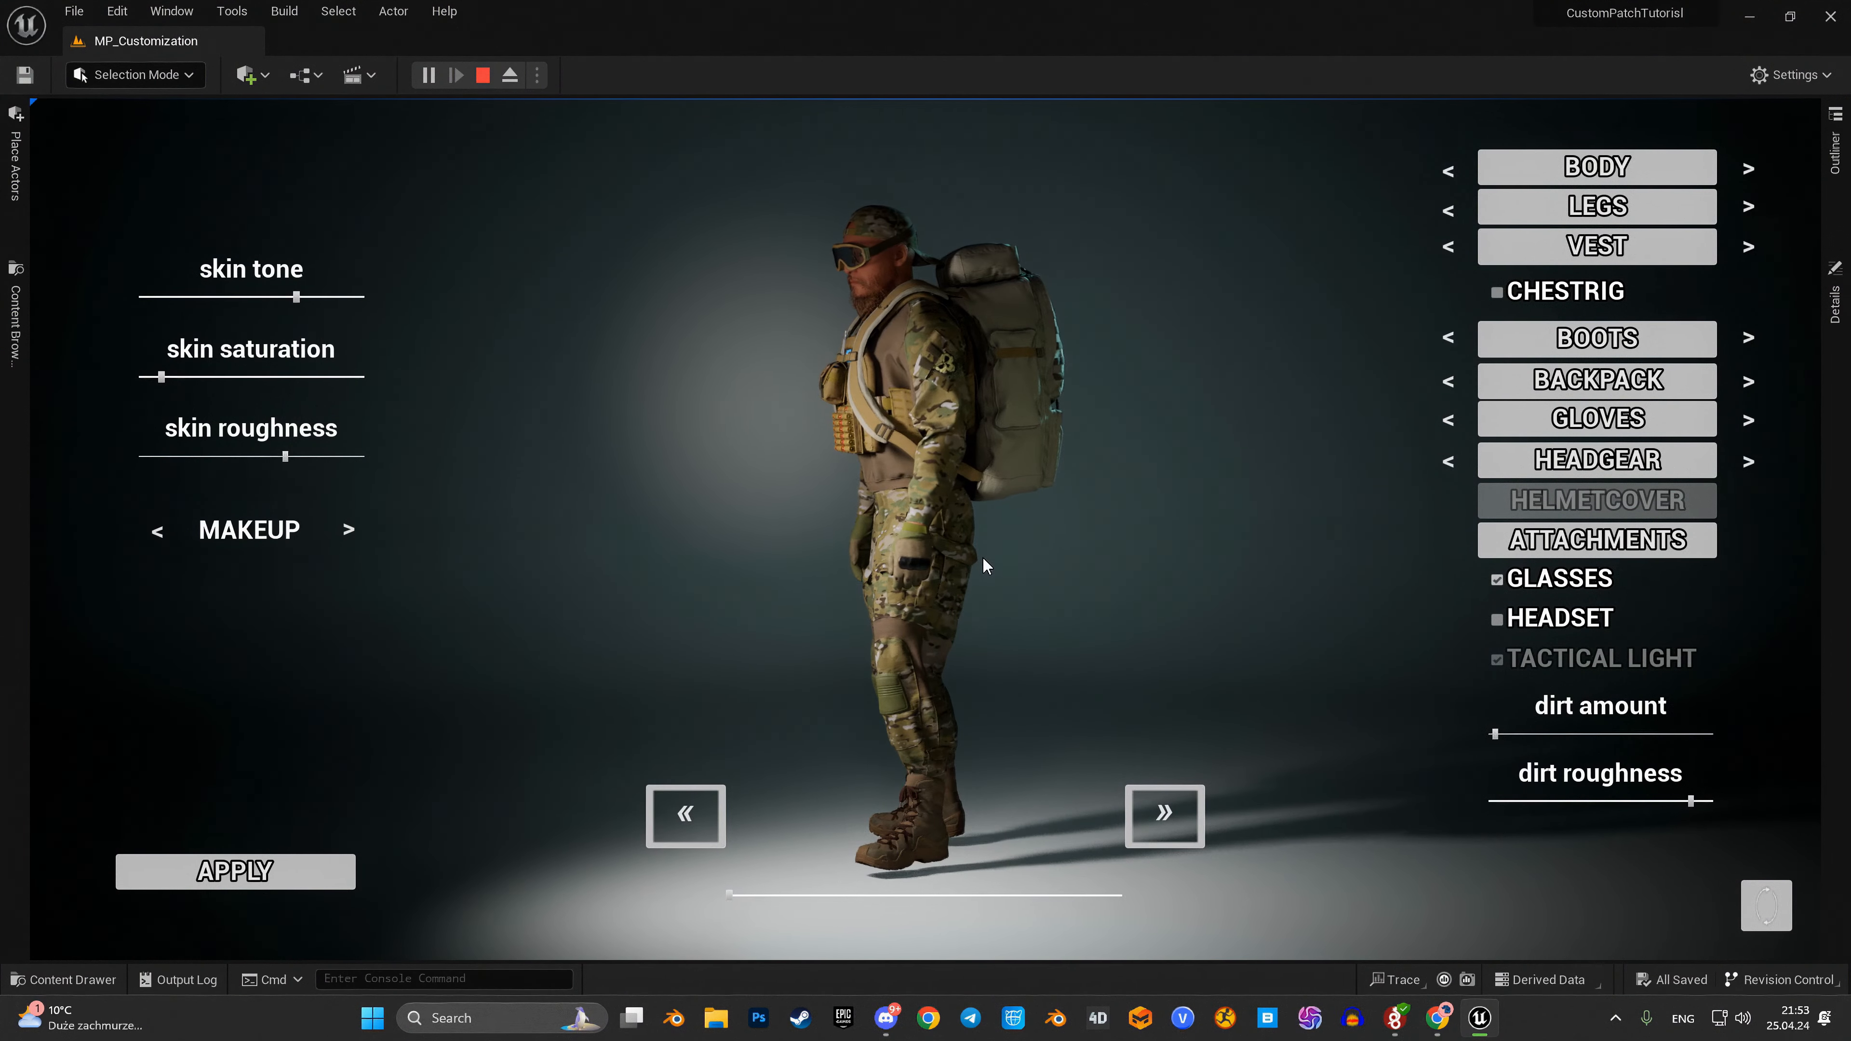
{"action": "key", "text": "F8"}
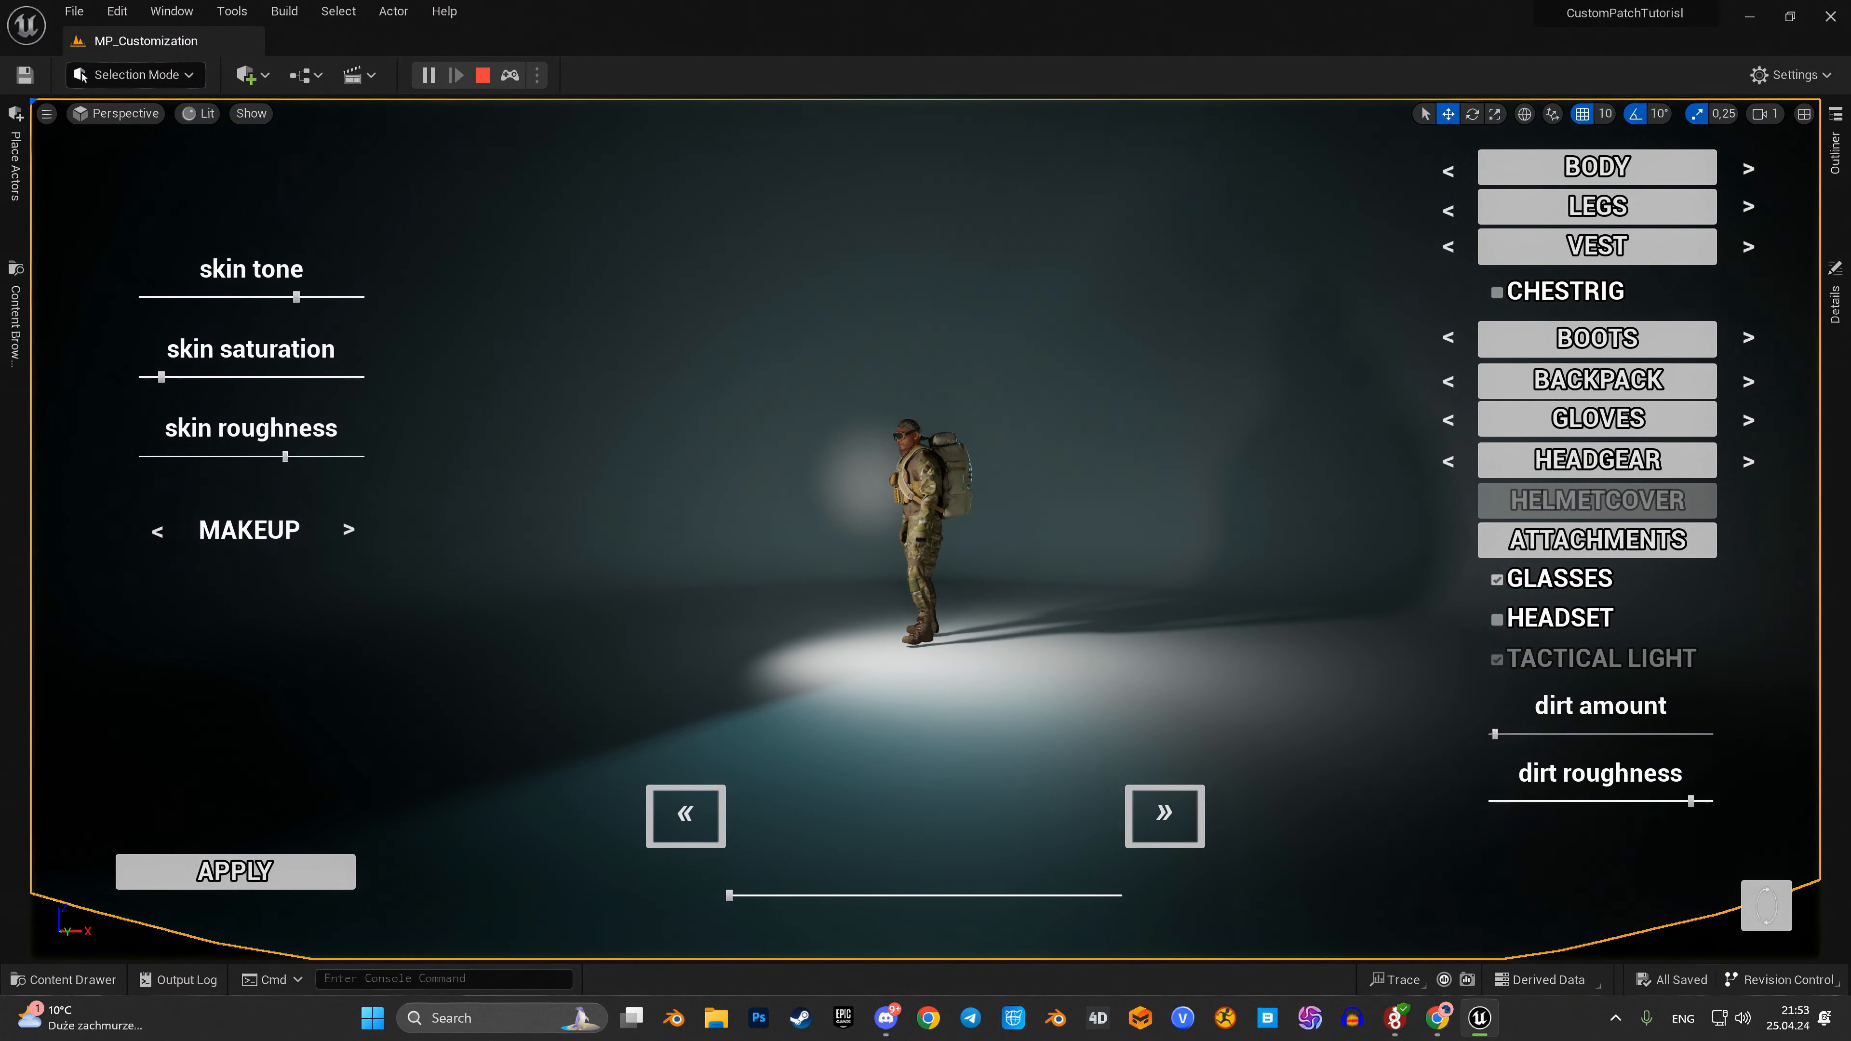
{"action": "scroll", "coordinate": [926, 529], "scroll_direction": "down", "scroll_amount": 6}
{"action": "key", "text": "w"}
{"action": "scroll", "coordinate": [926, 530], "scroll_direction": "up", "scroll_amount": 3}
{"action": "key", "text": "w"}
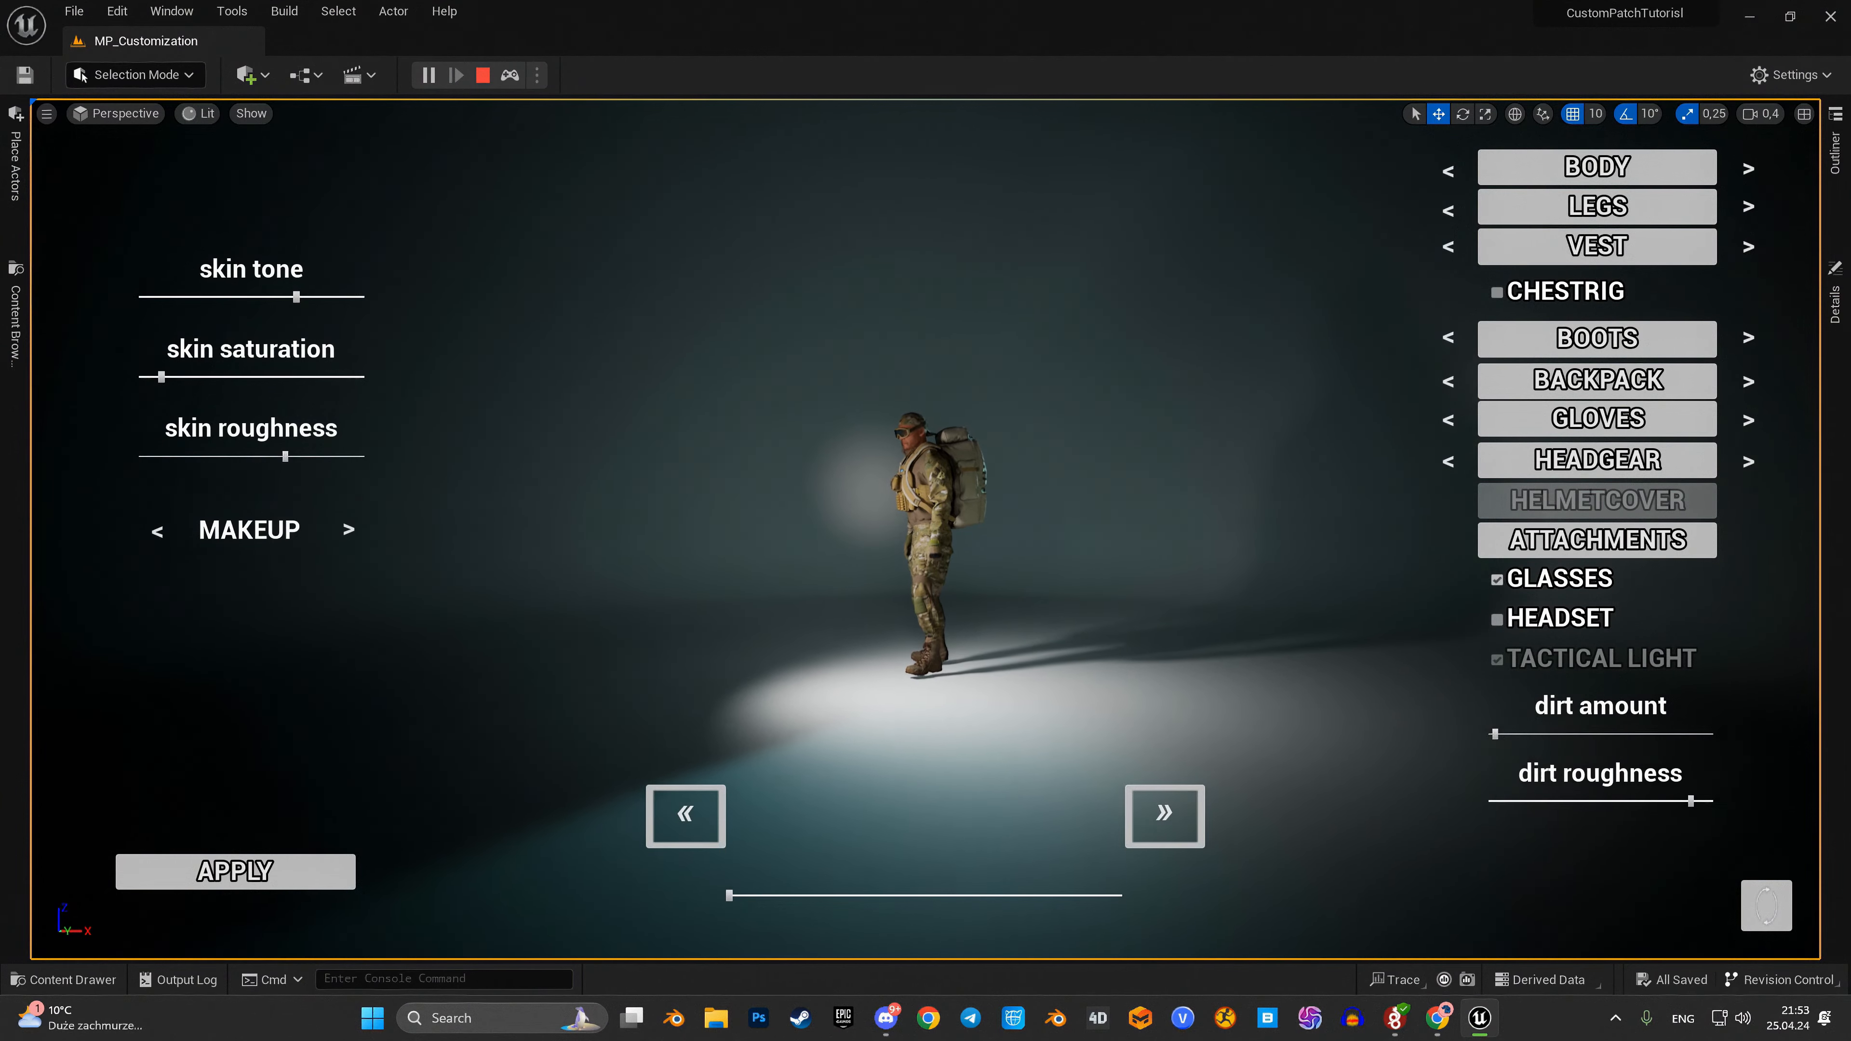
{"action": "key", "text": "w"}
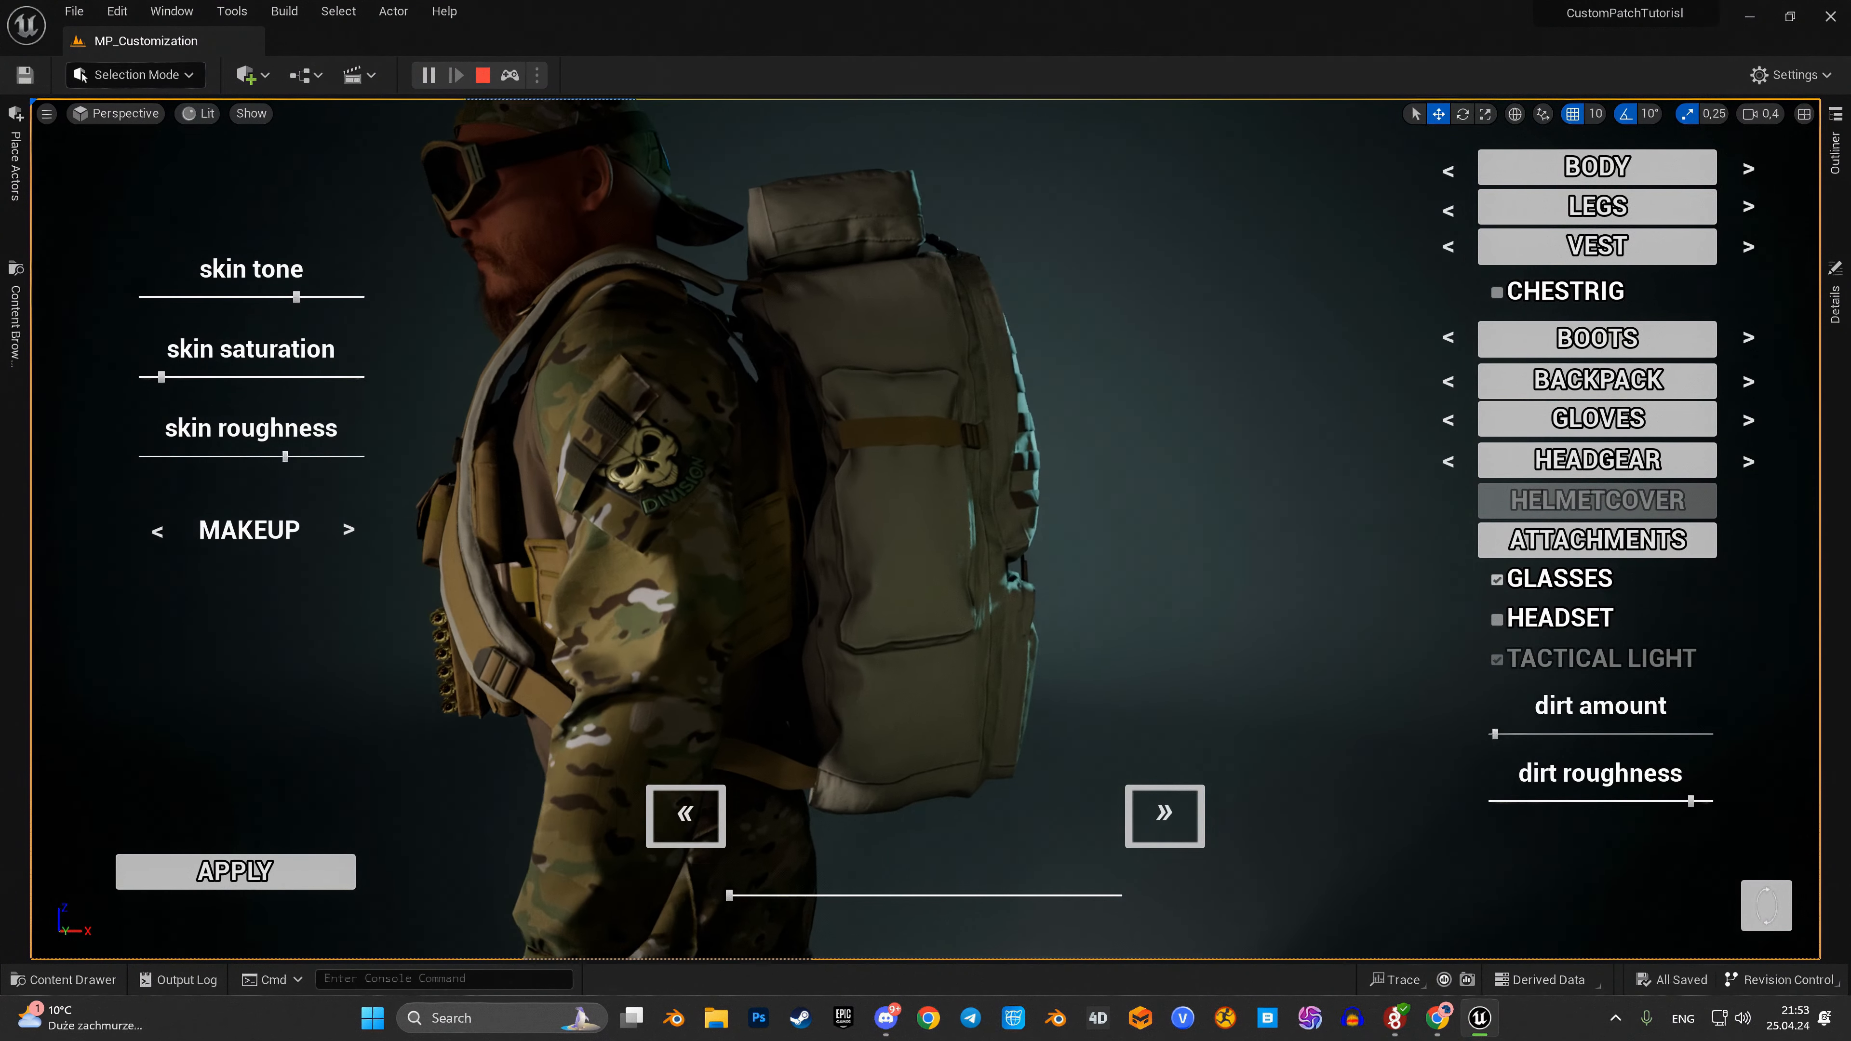
{"action": "key", "text": "a"}
{"action": "key", "text": "q"}
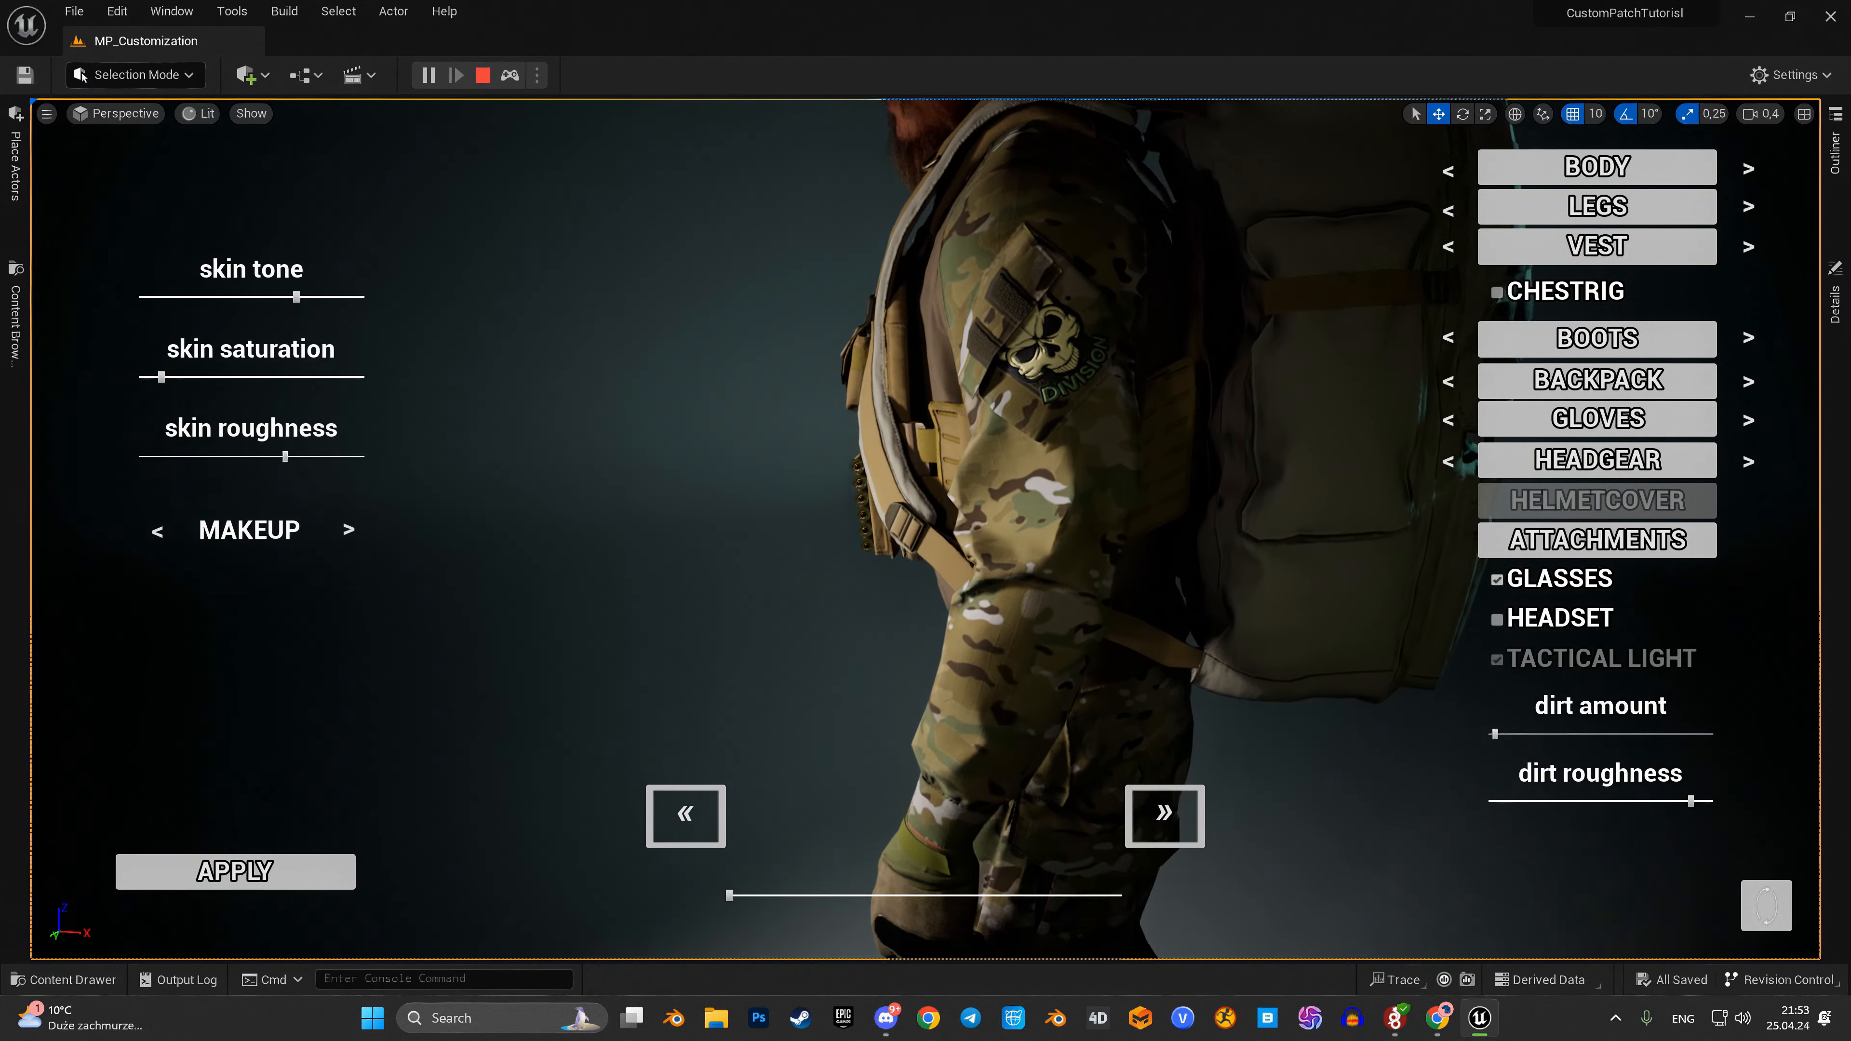
{"action": "key", "text": "w"}
{"action": "scroll", "coordinate": [926, 529], "scroll_direction": "down", "scroll_amount": 3}
{"action": "key", "text": "e"}
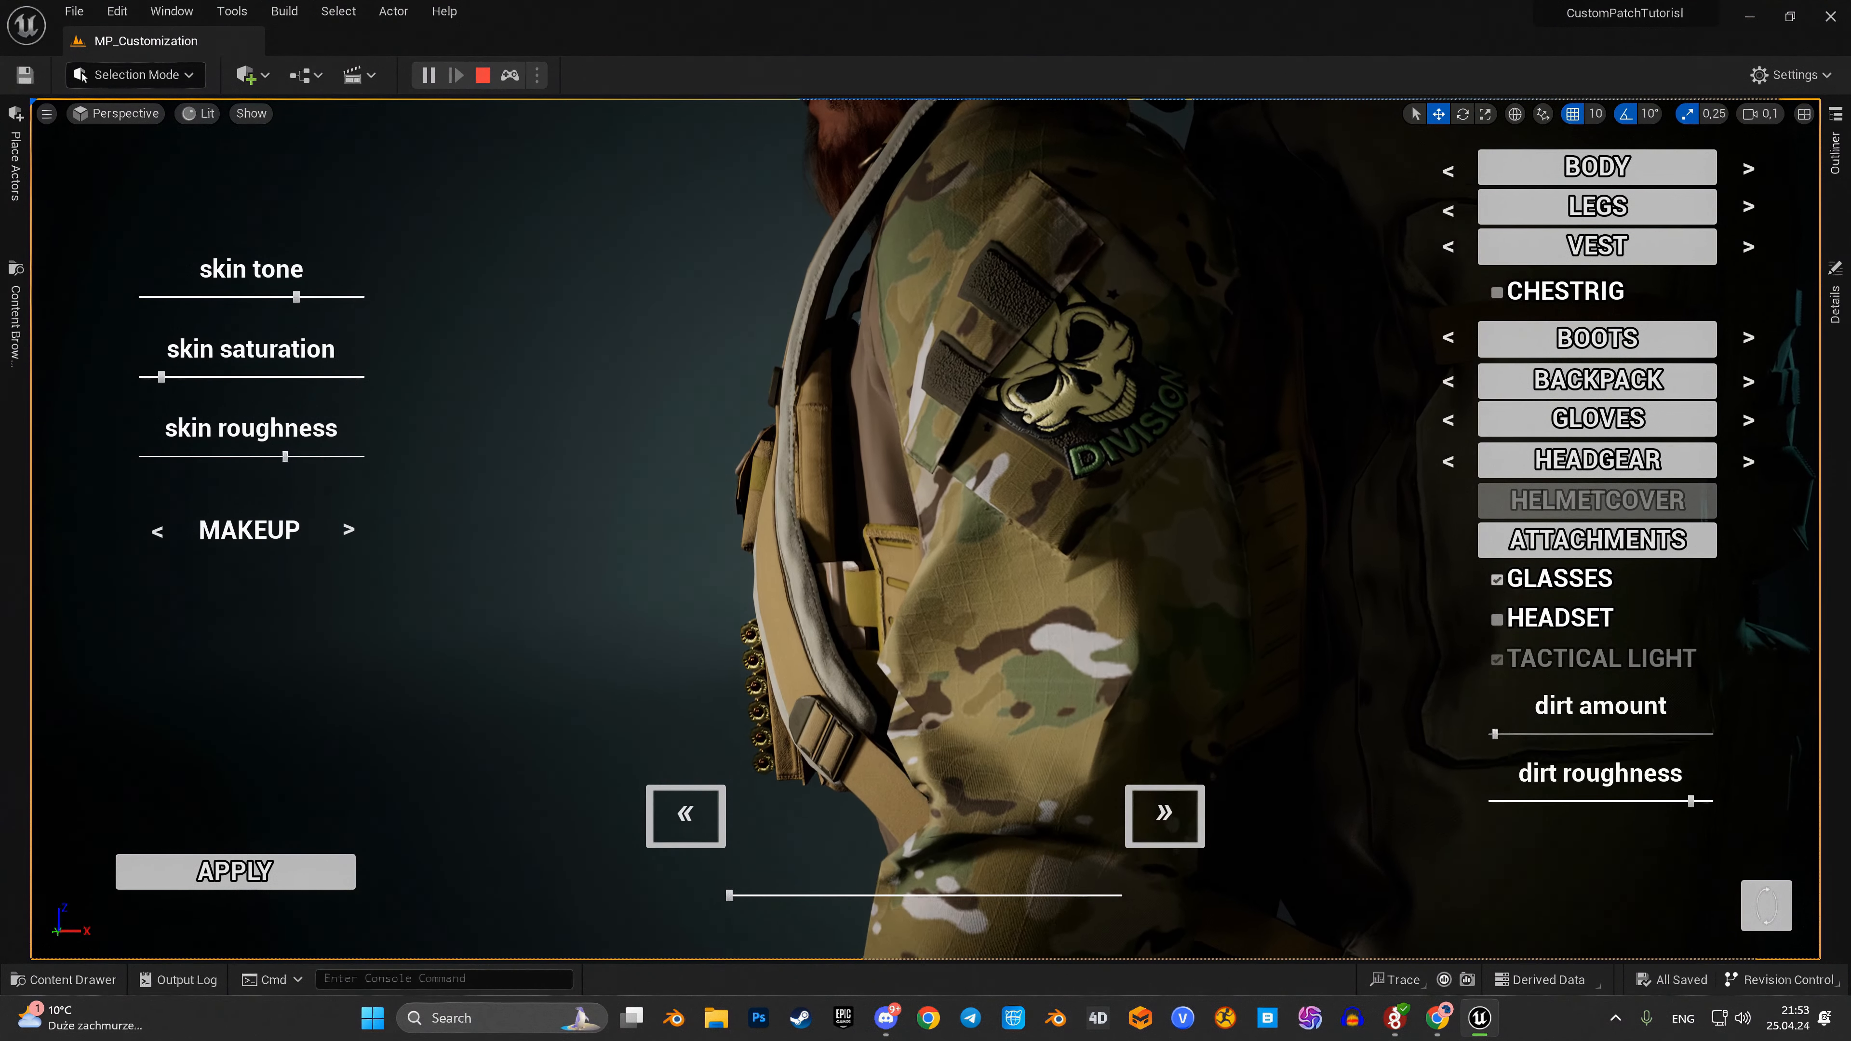
Step: Examine the embroidered skull patch on the shirt sleeve from several angles and distances, checking its placement and stitching relief
{"action": "key", "text": "w"}
{"action": "key", "text": "d"}
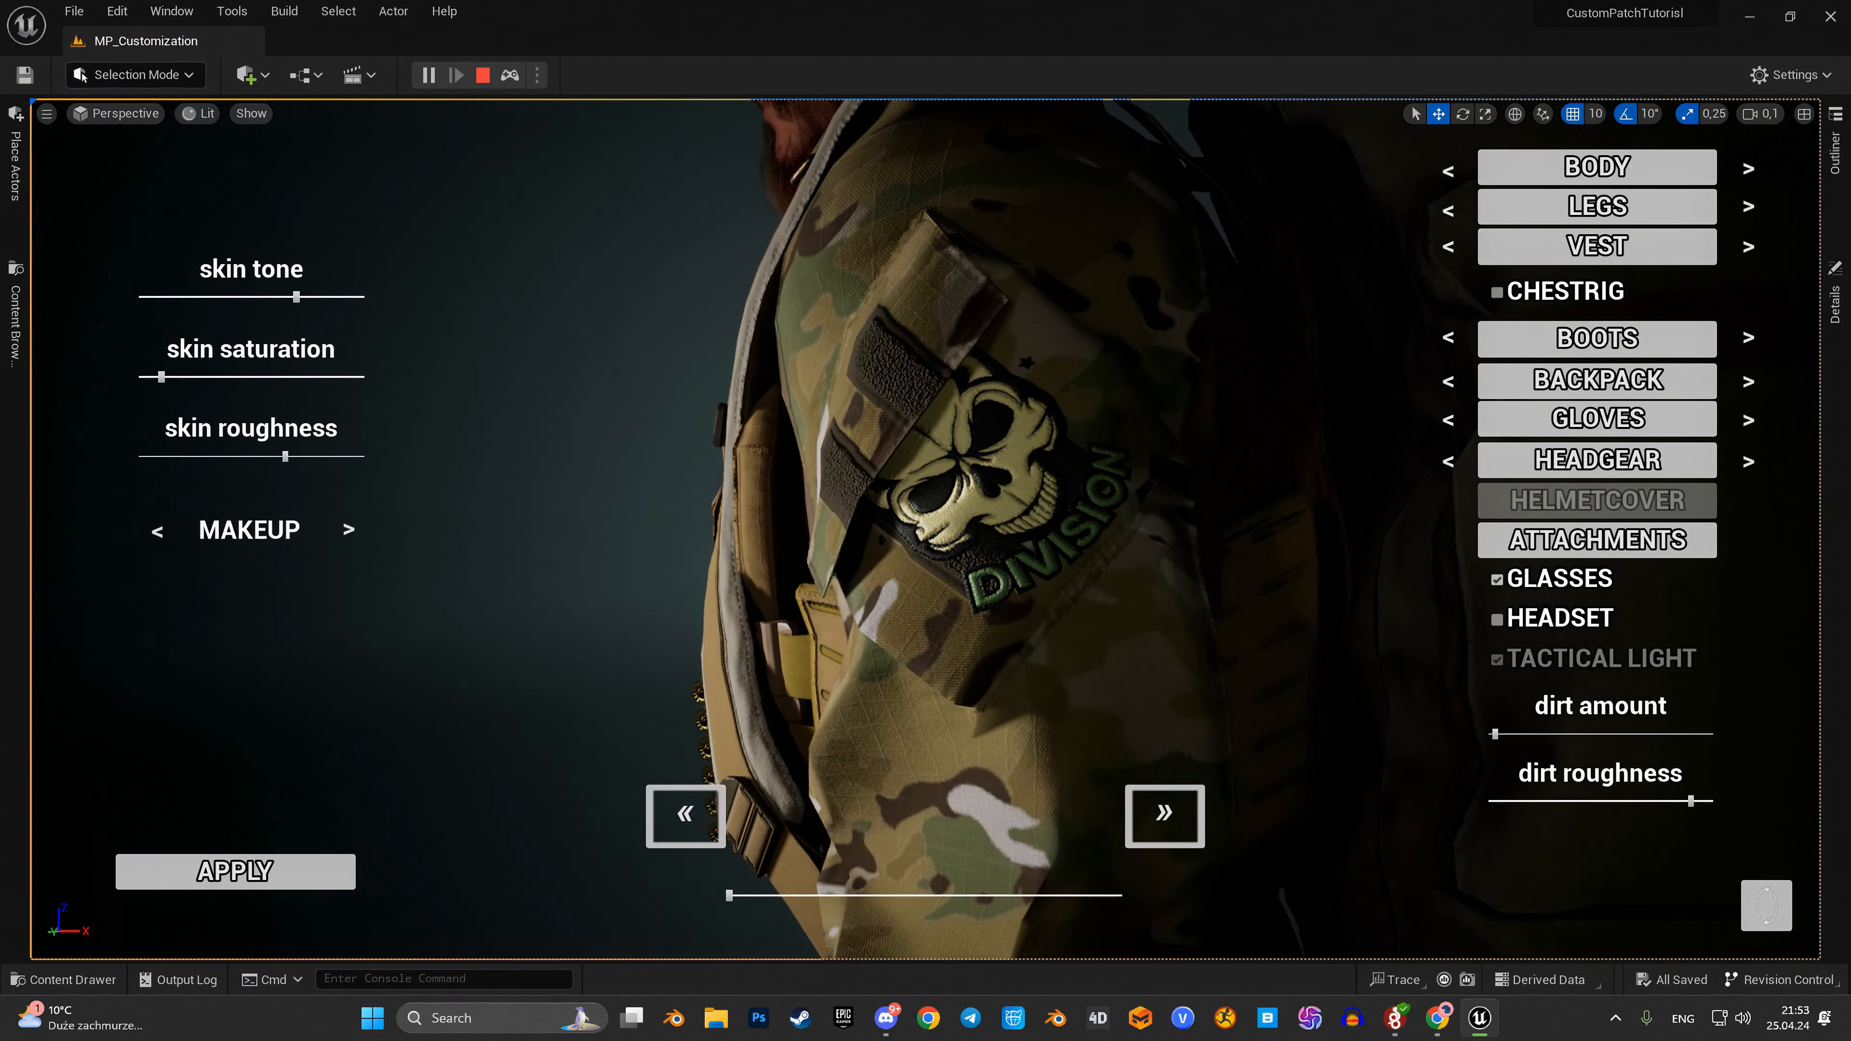
{"action": "key", "text": "d"}
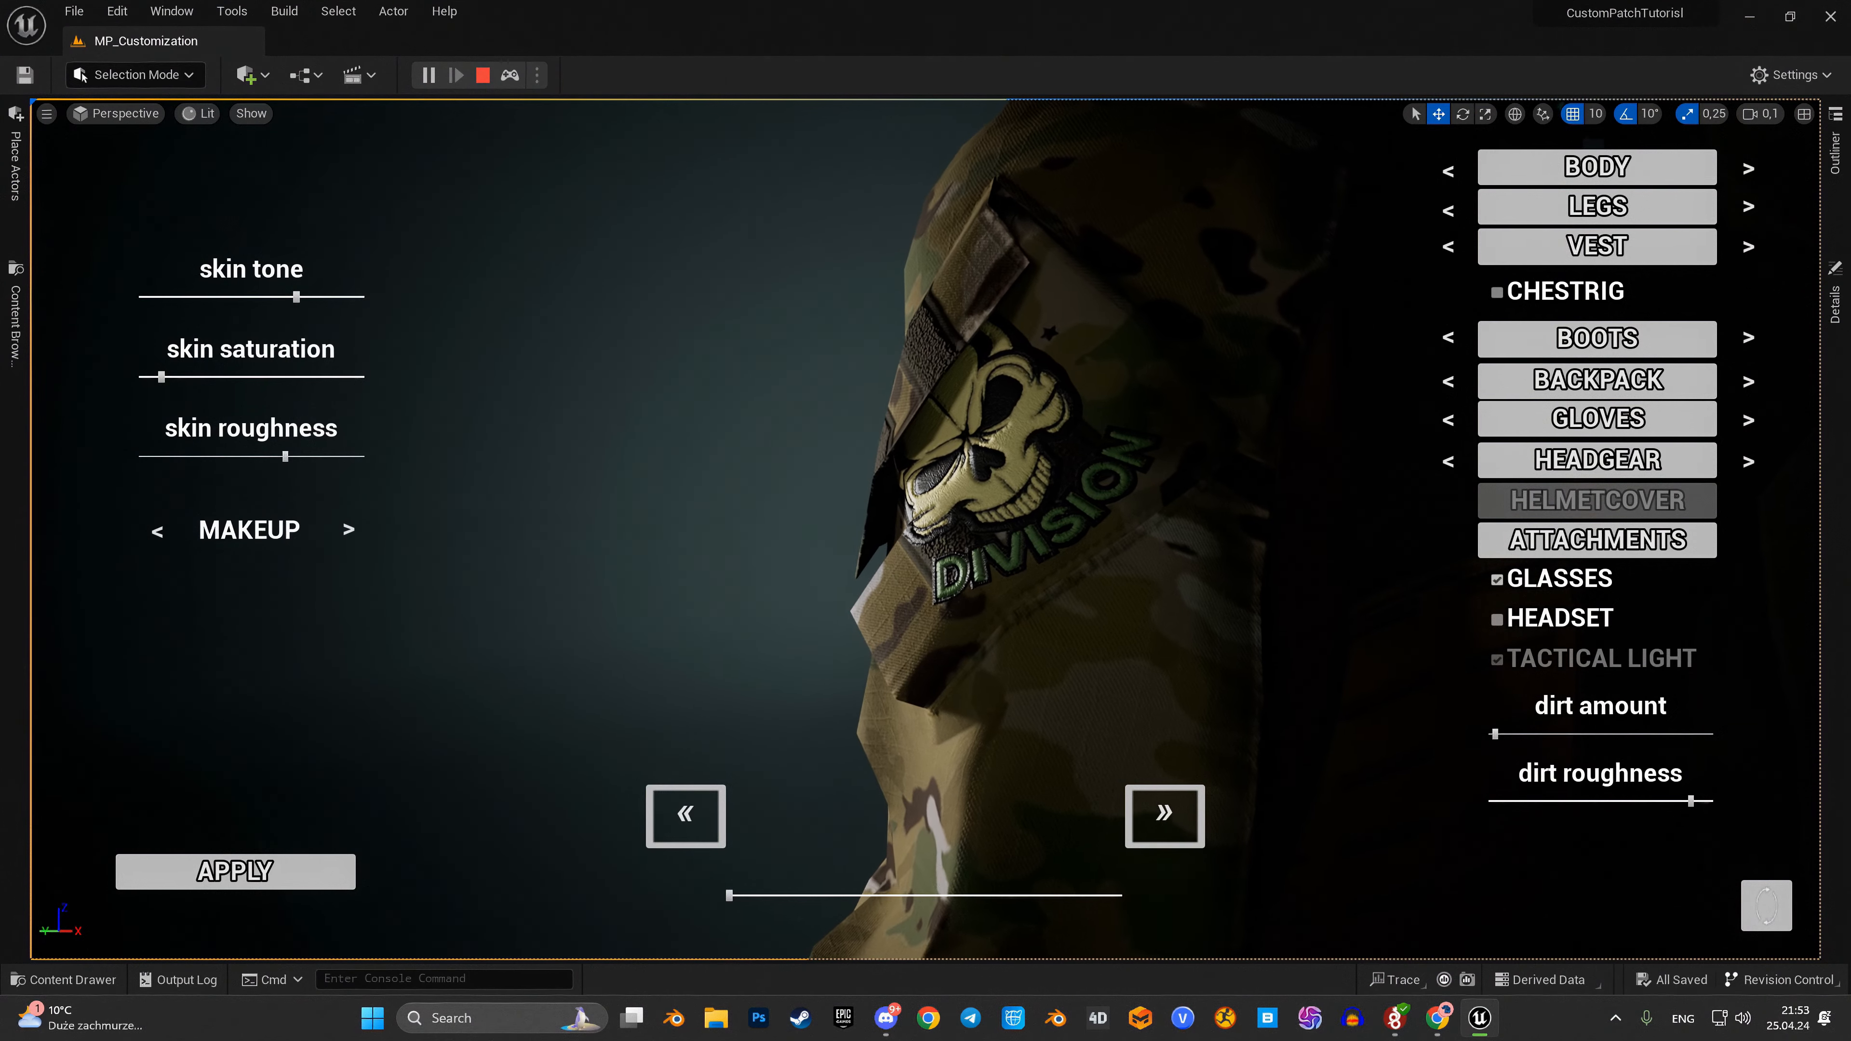
{"action": "key", "text": "a"}
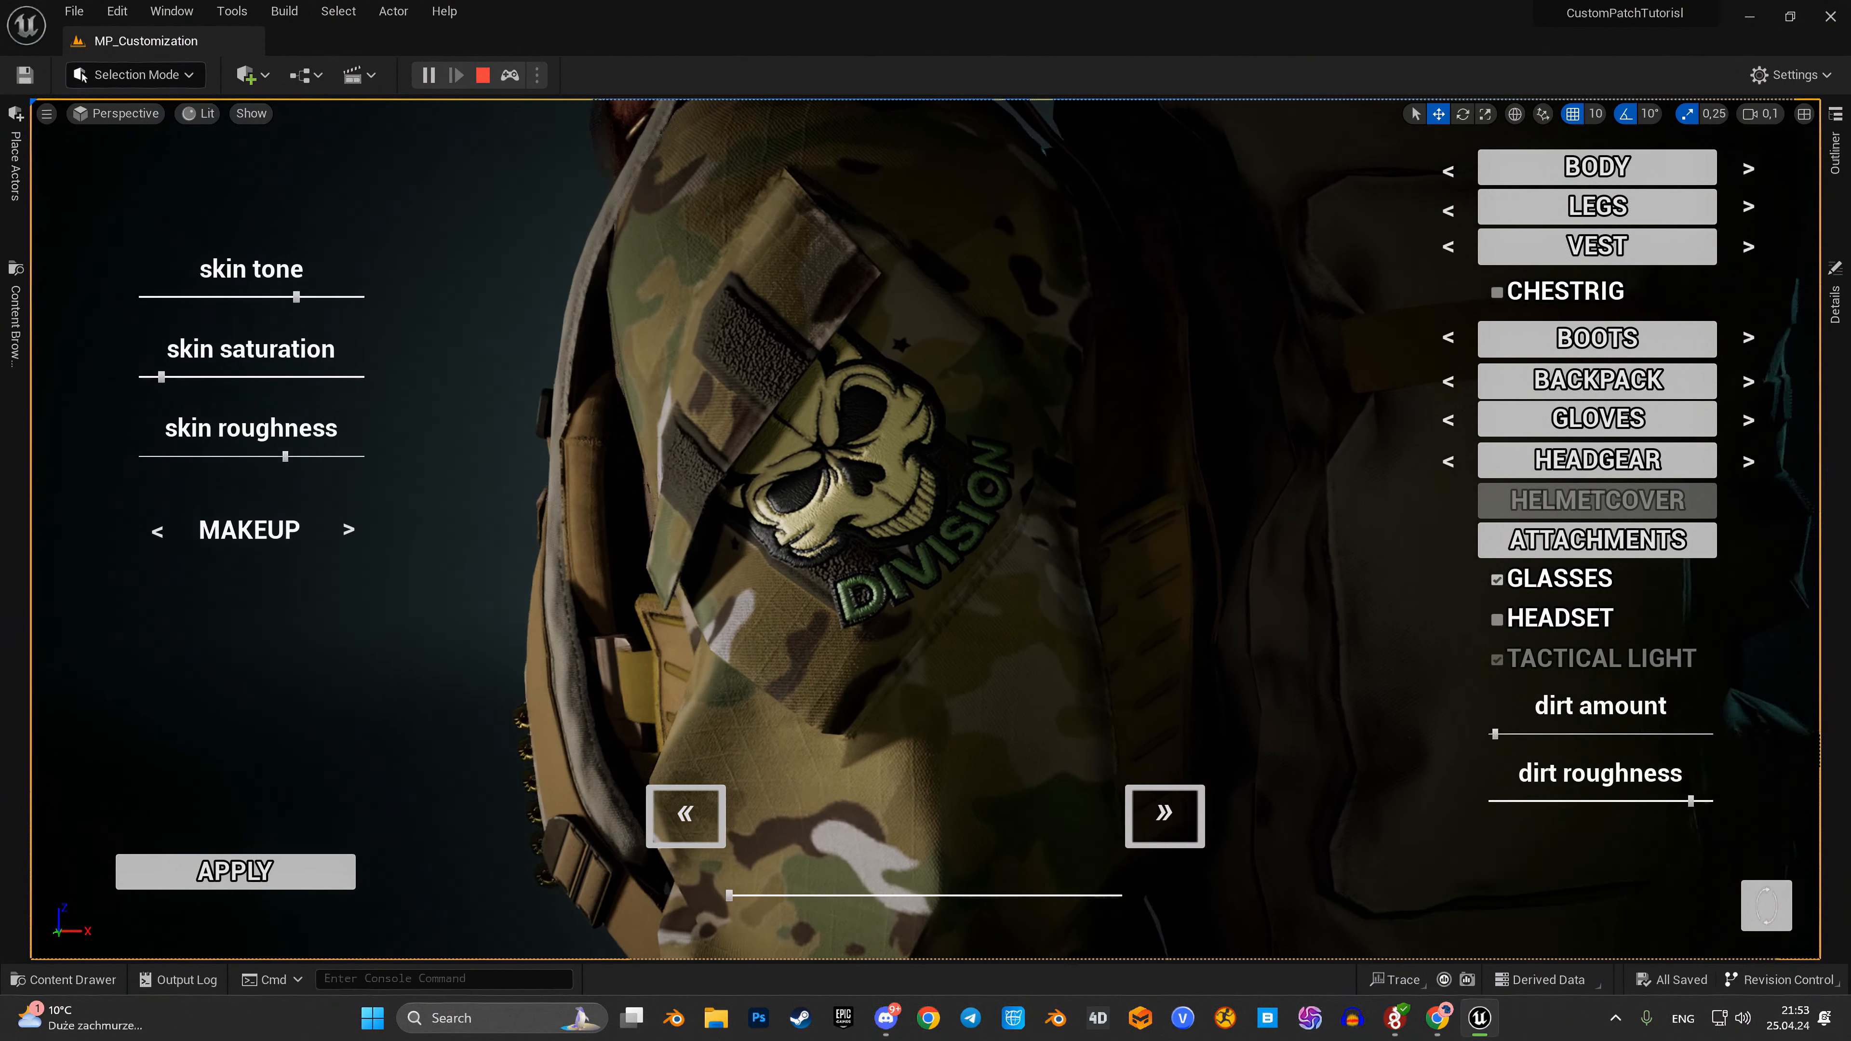
{"action": "key", "text": "s"}
{"action": "key", "text": "a"}
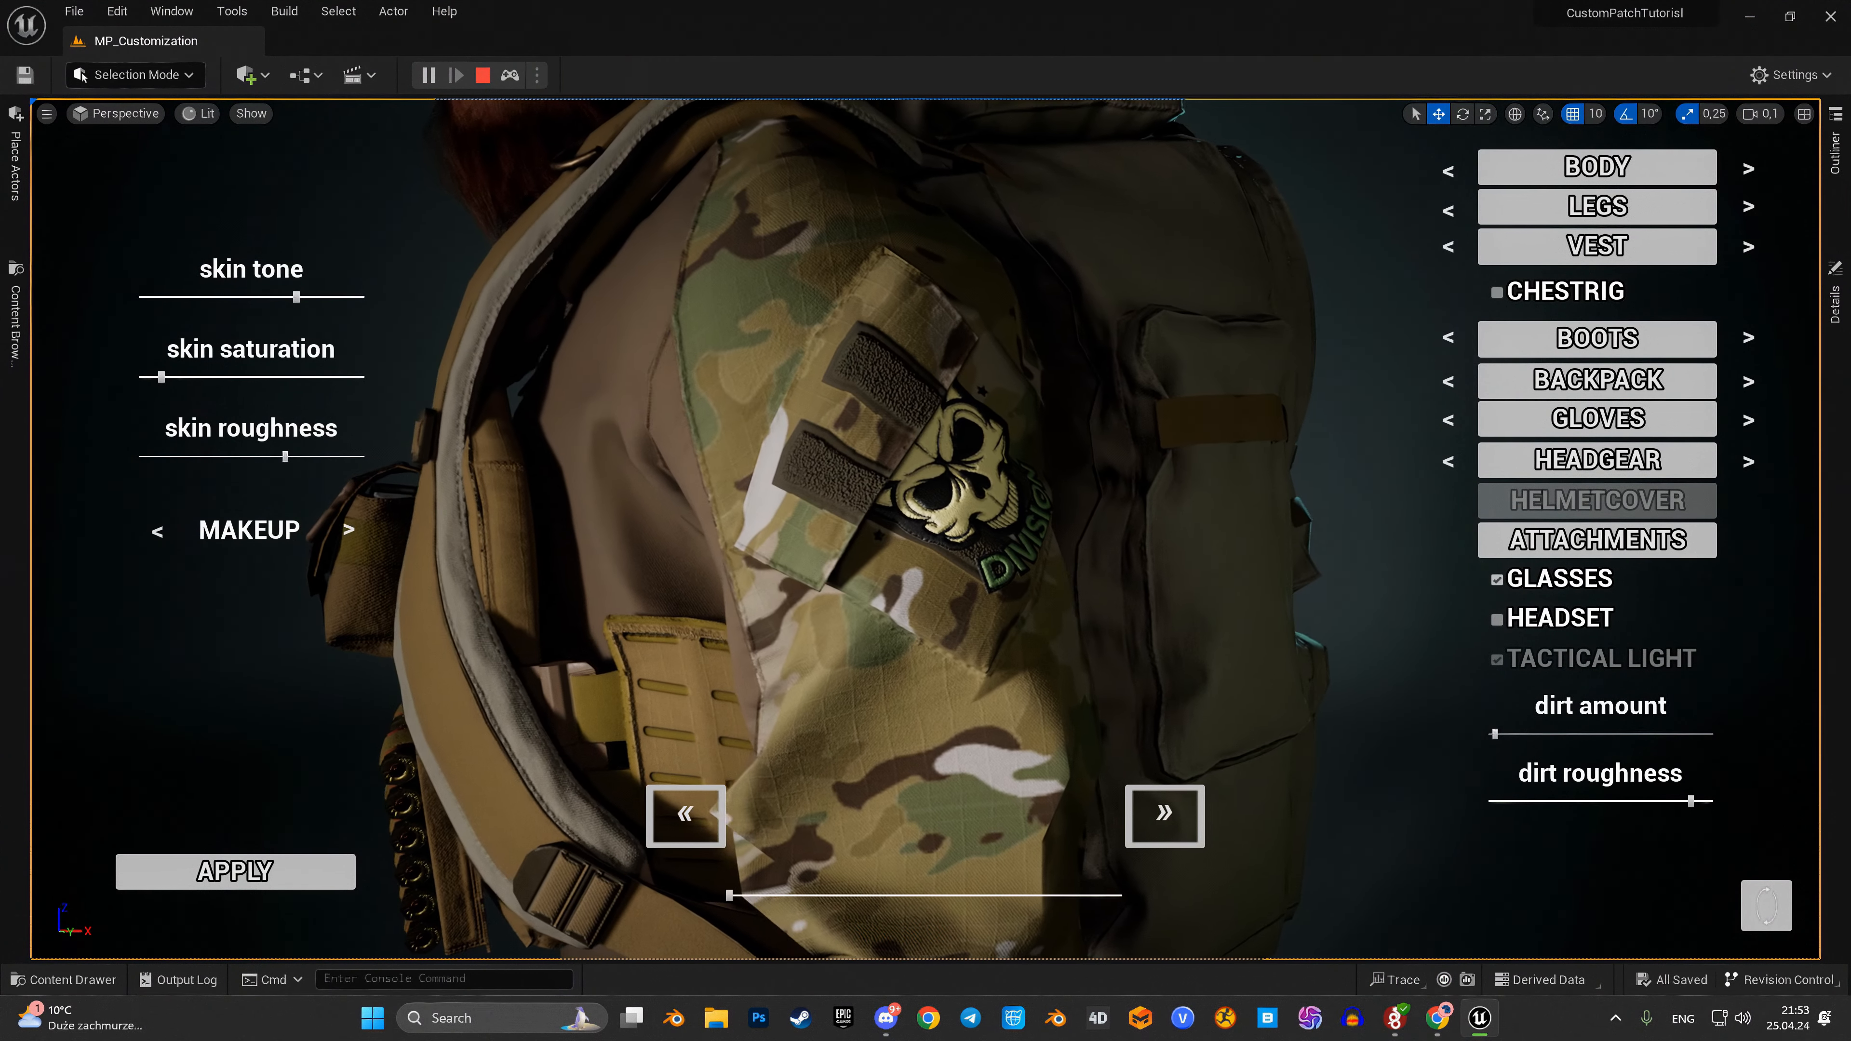
{"action": "key", "text": "w"}
{"action": "key", "text": "d"}
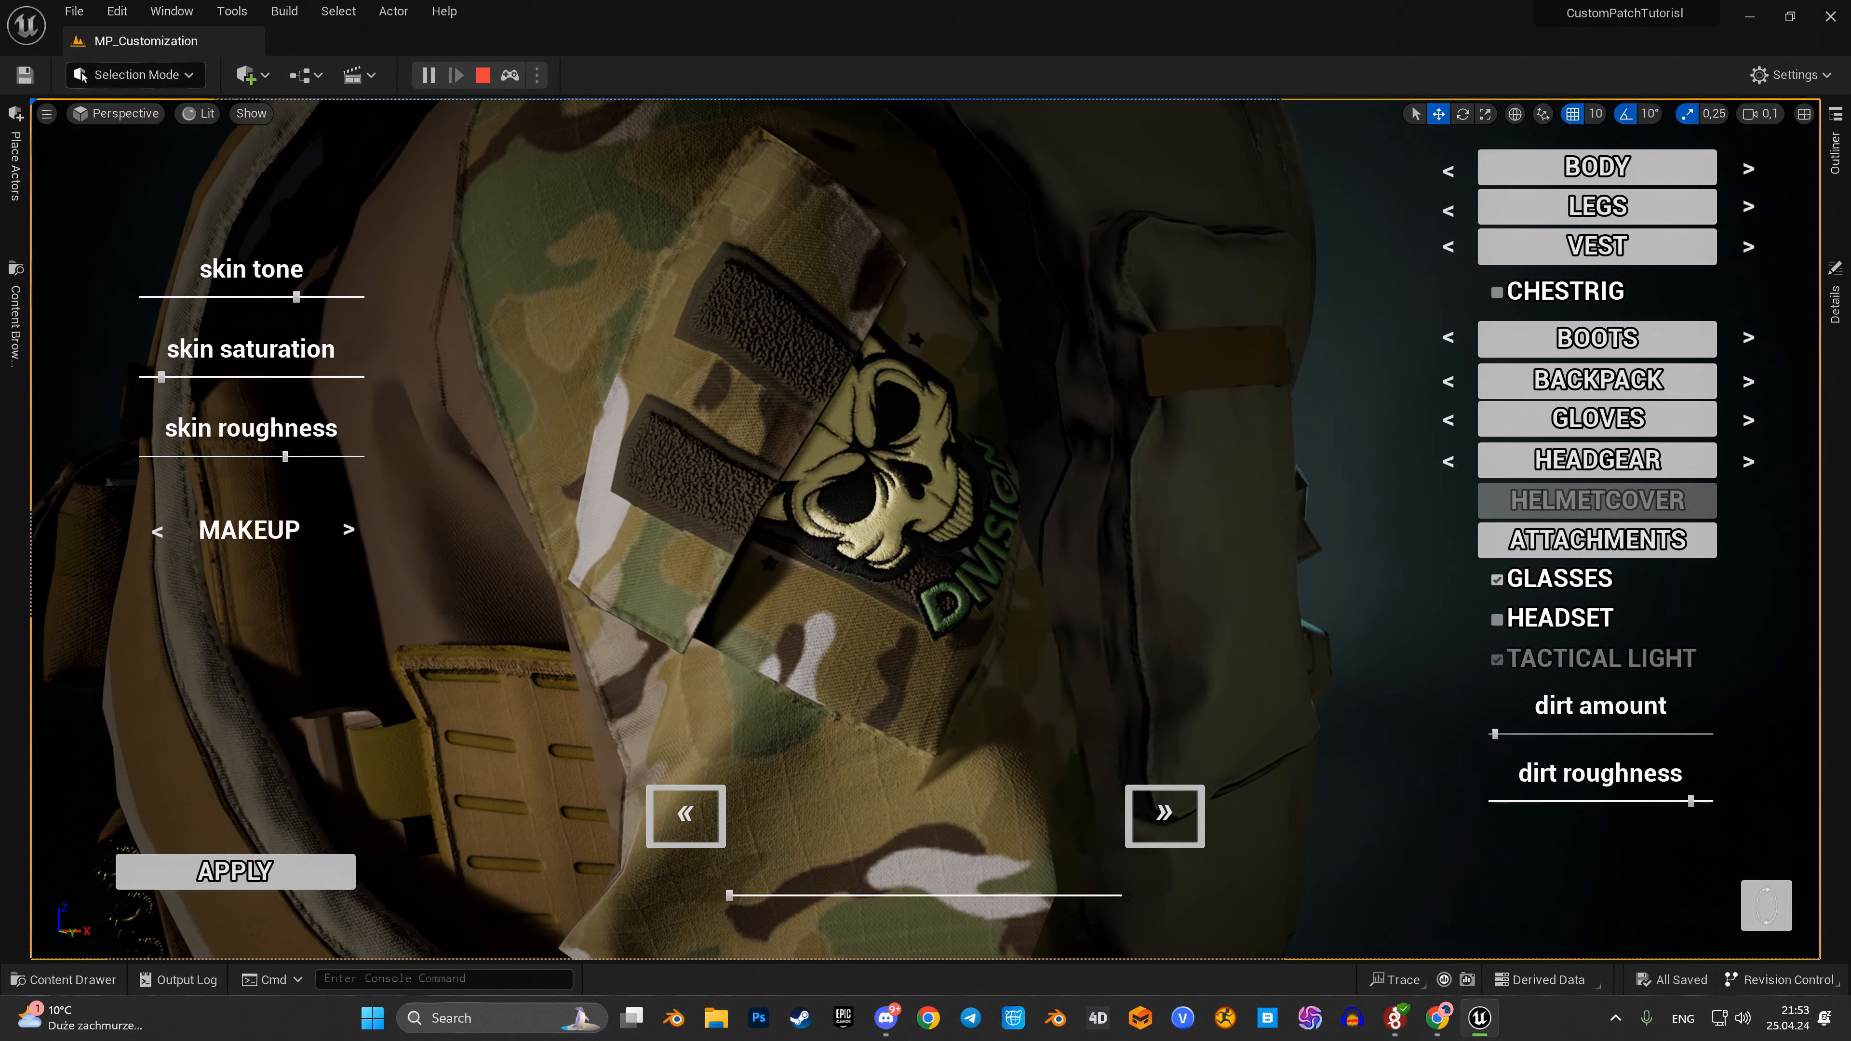
{"action": "key", "text": "s"}
{"action": "key", "text": "d"}
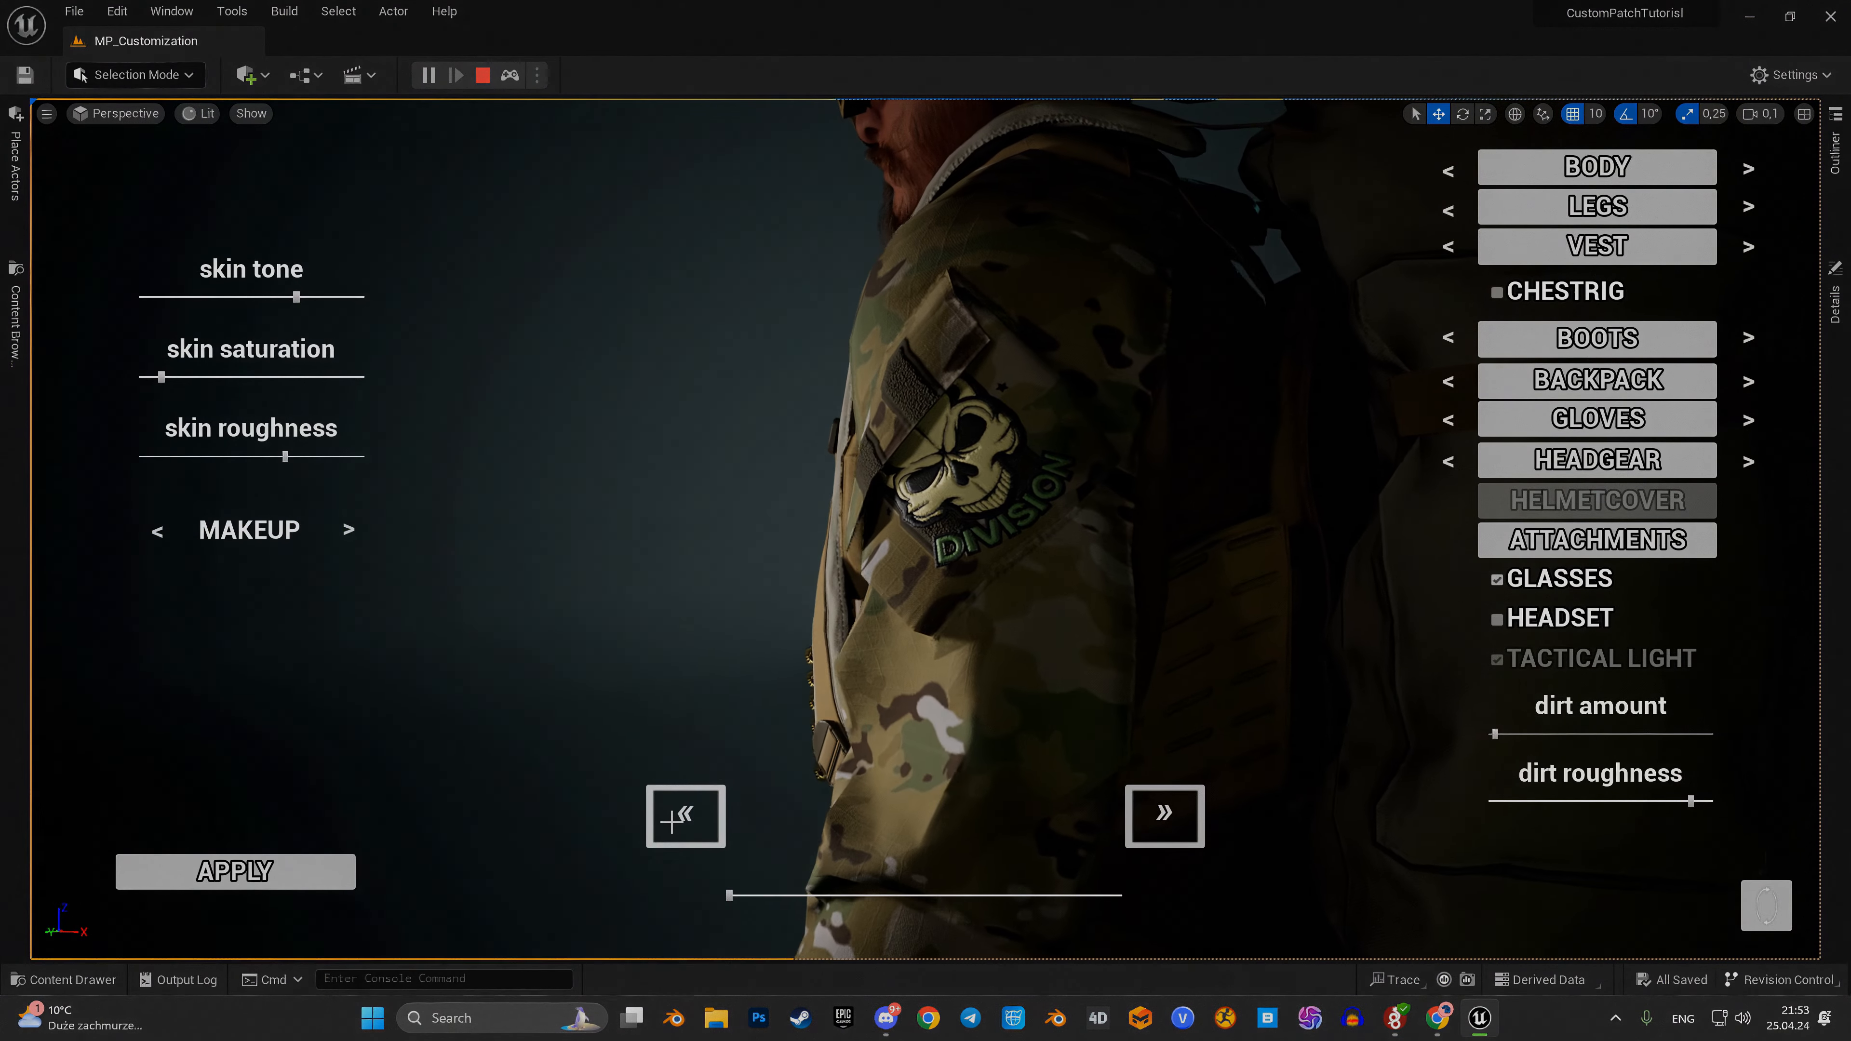